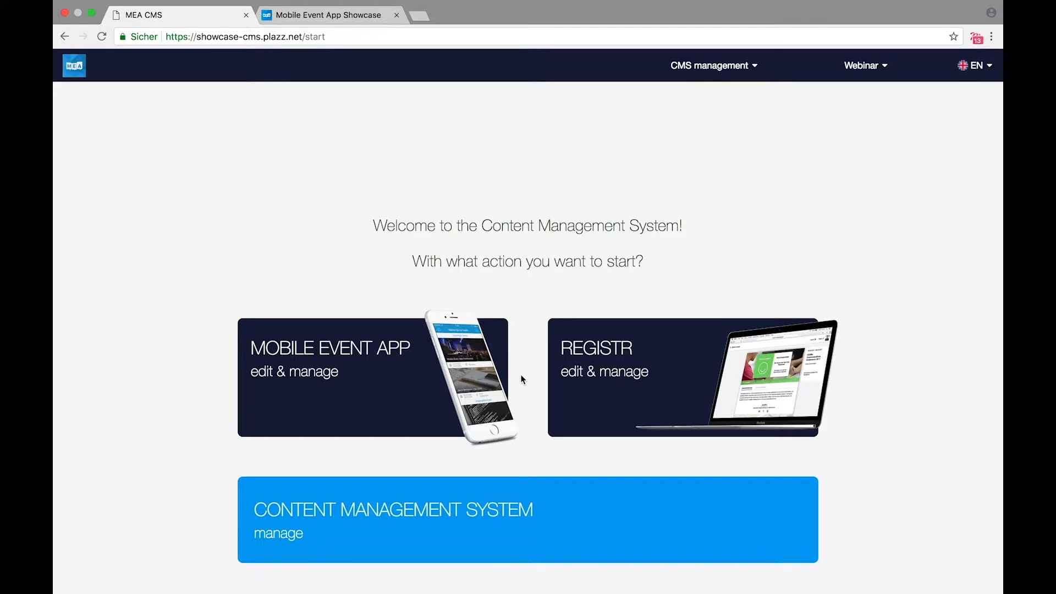
Step: Open the Mobile Event App conventions overview, browse the event cards, and show the main menu
click(383, 366)
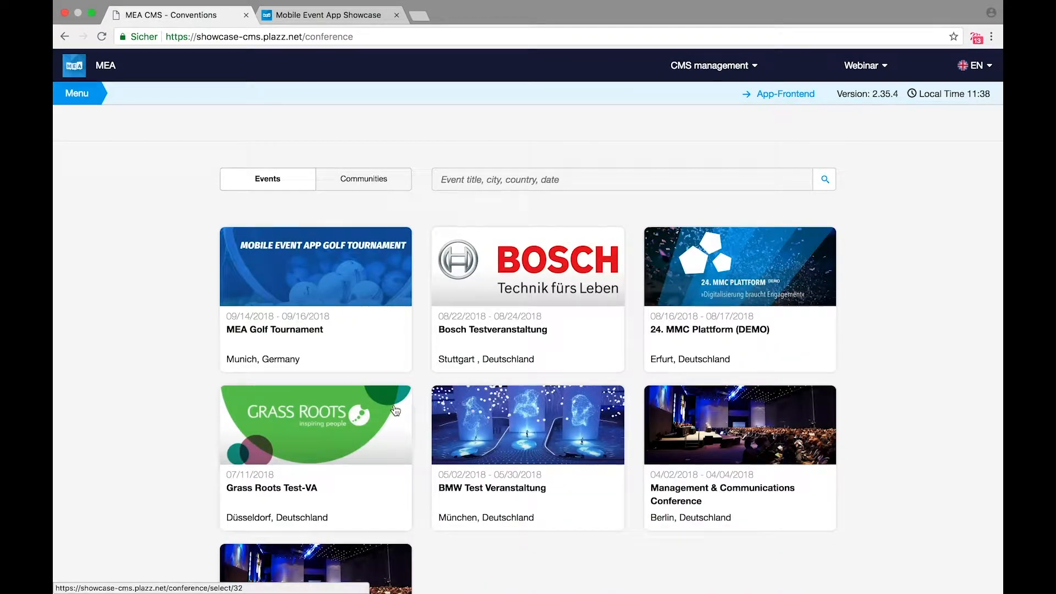
scroll(395, 410, down, 3)
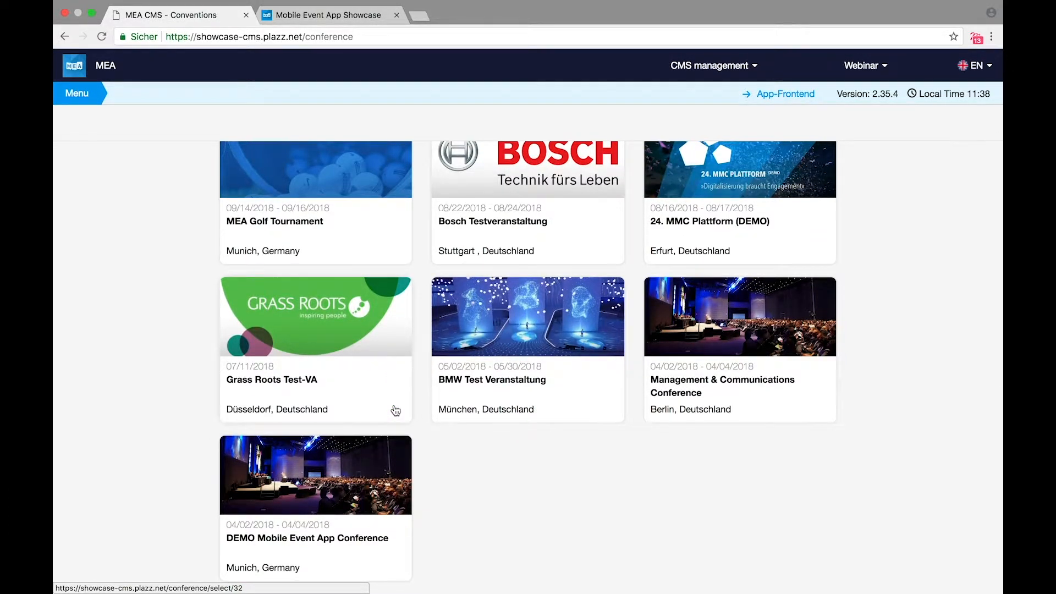
scroll(395, 410, up, 3)
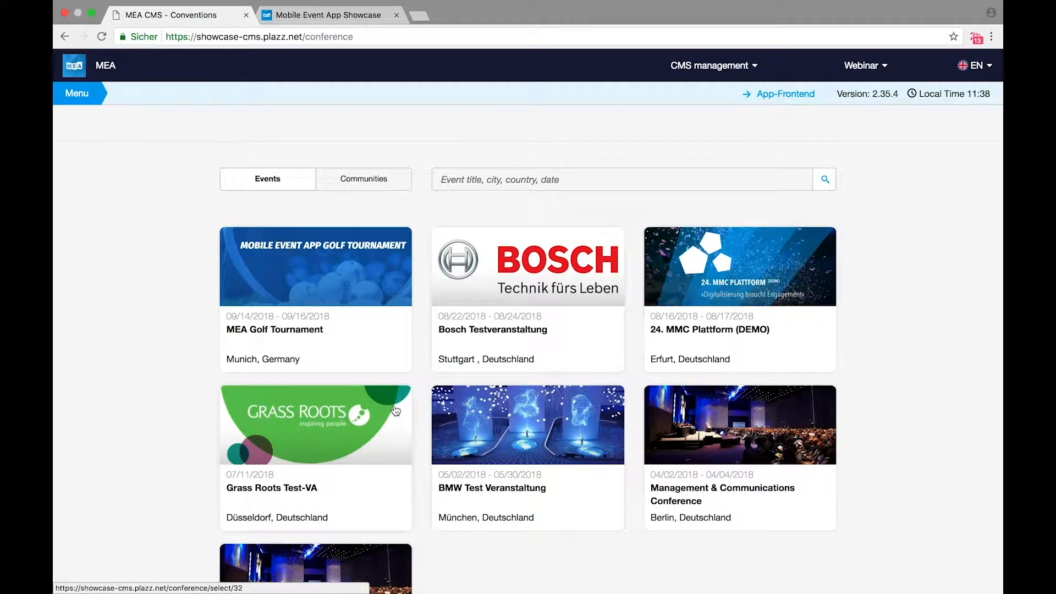
click(88, 95)
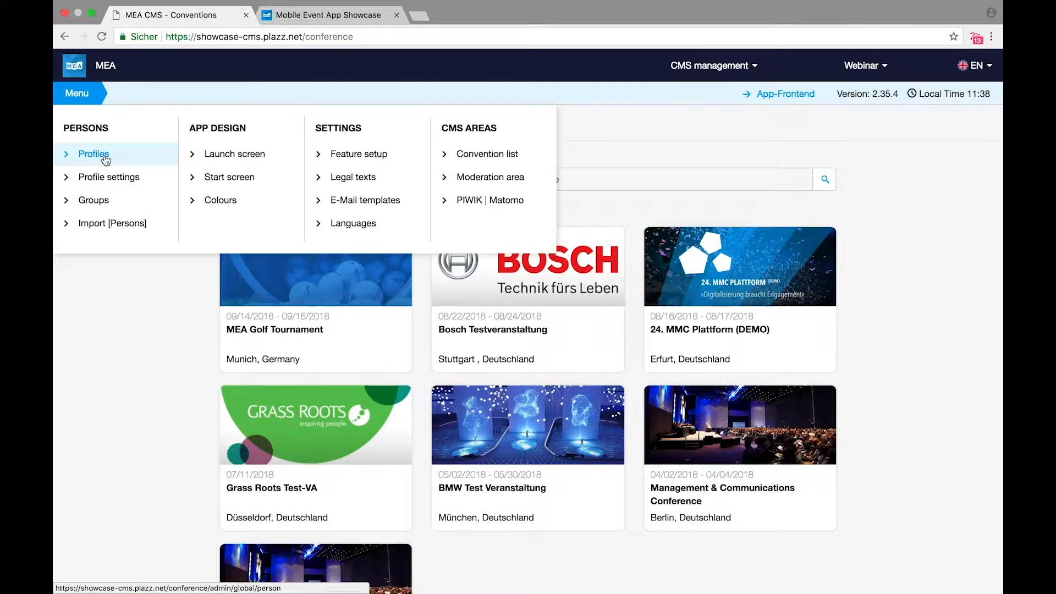
Step: Go to App Design > Launch screen and review its picture, alignment and preview settings
click(235, 156)
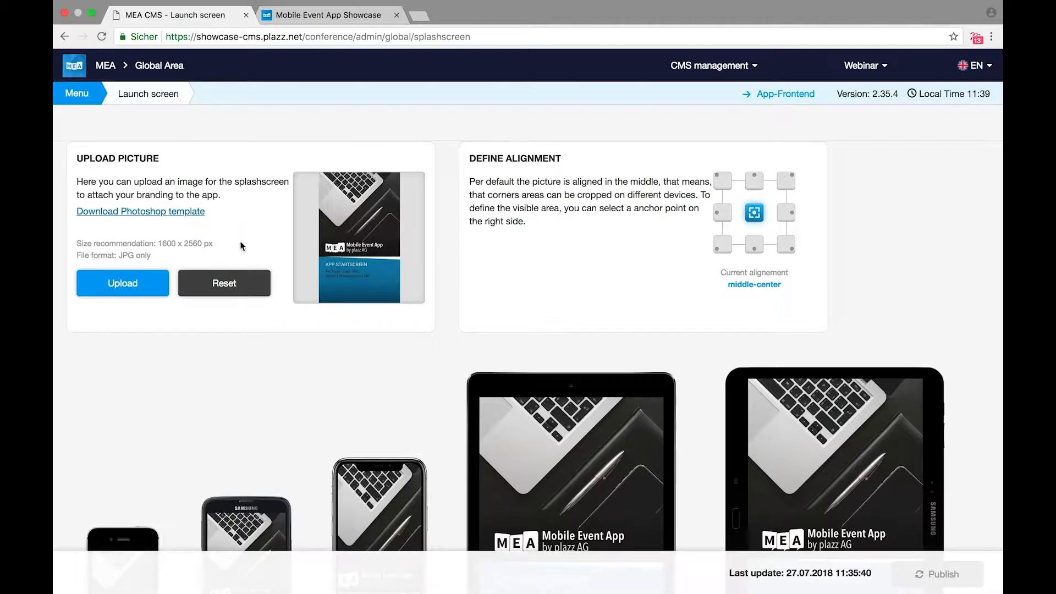
scroll(233, 322, down, 5)
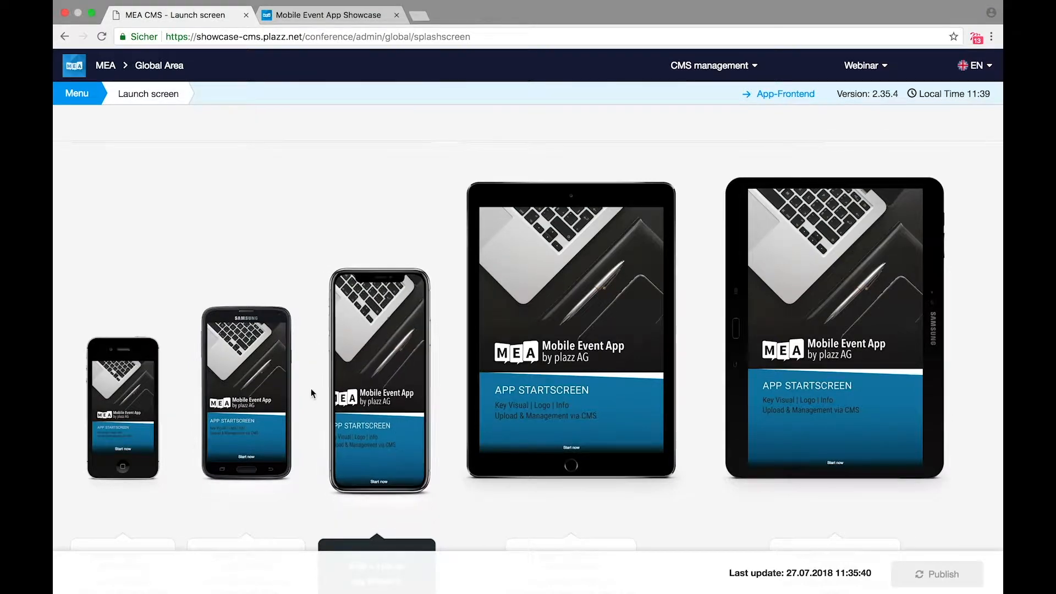
scroll(313, 394, up, 5)
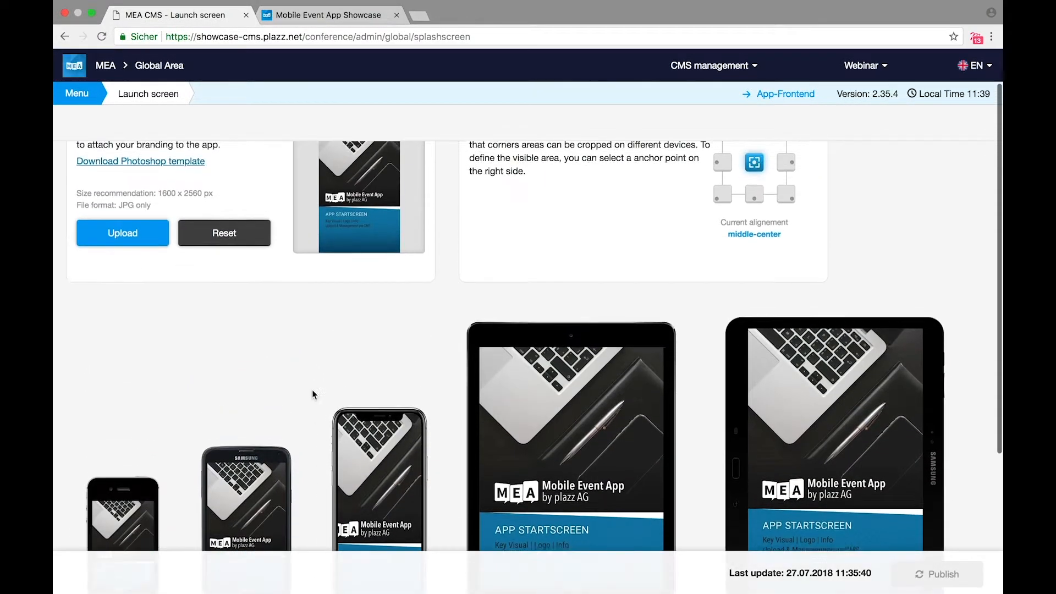
scroll(312, 391, up, 1)
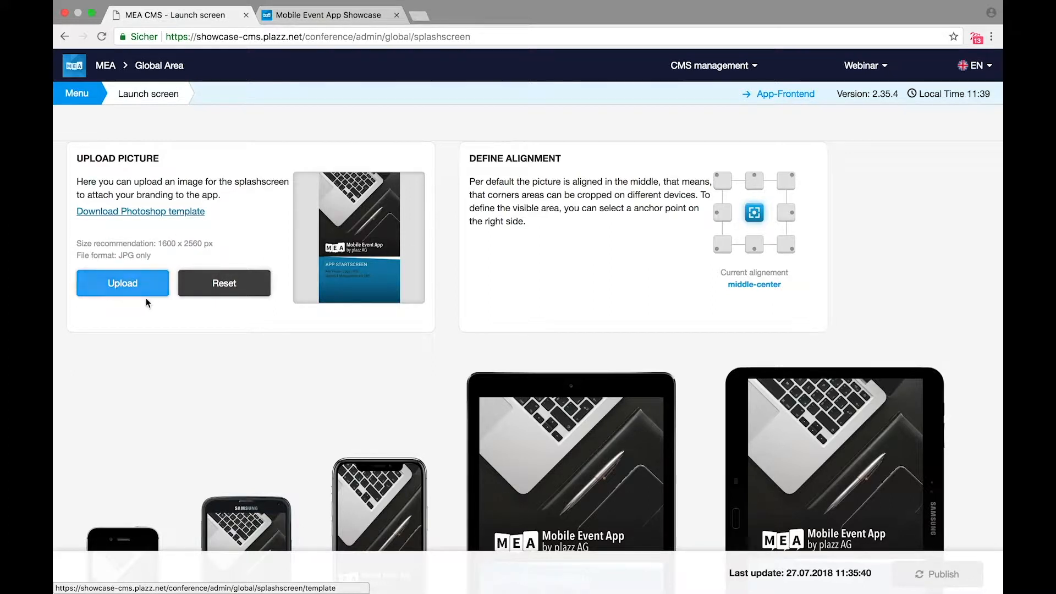
Step: Upload startscreen_final.jpg as the launch screen image
click(136, 284)
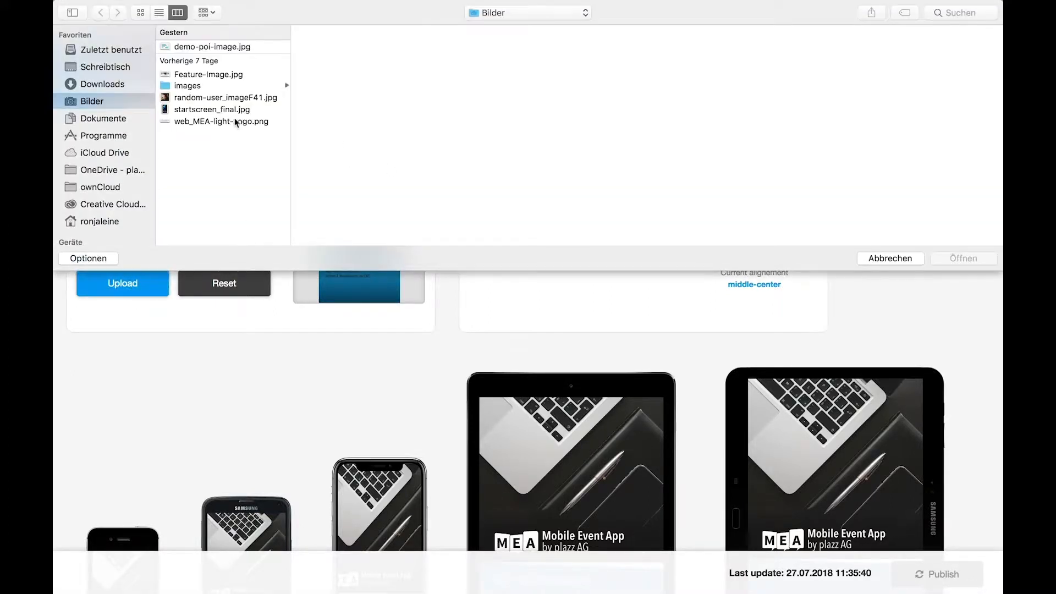
click(225, 109)
click(967, 262)
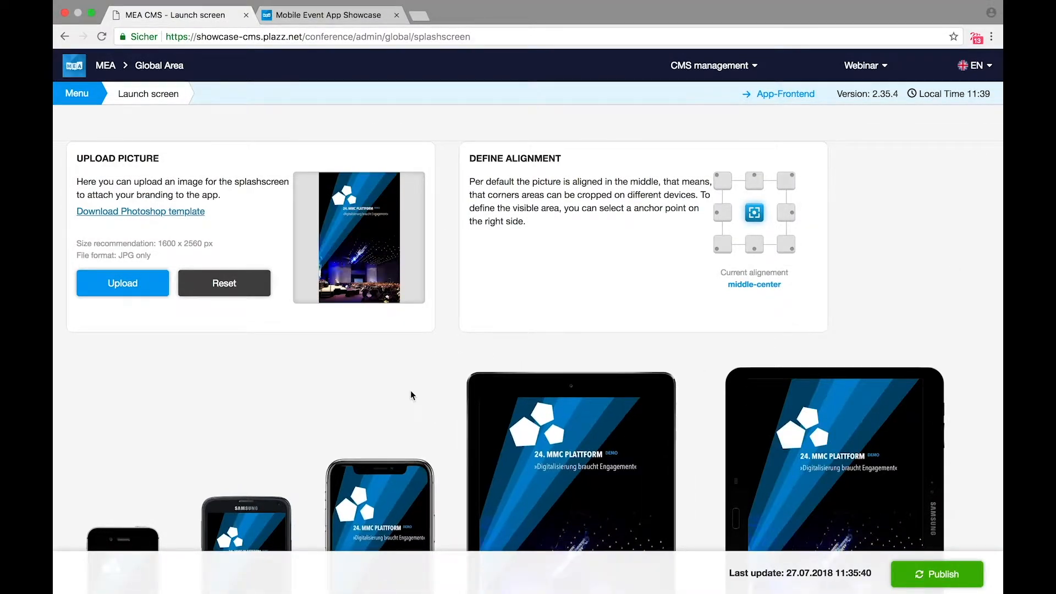
scroll(410, 390, down, 3)
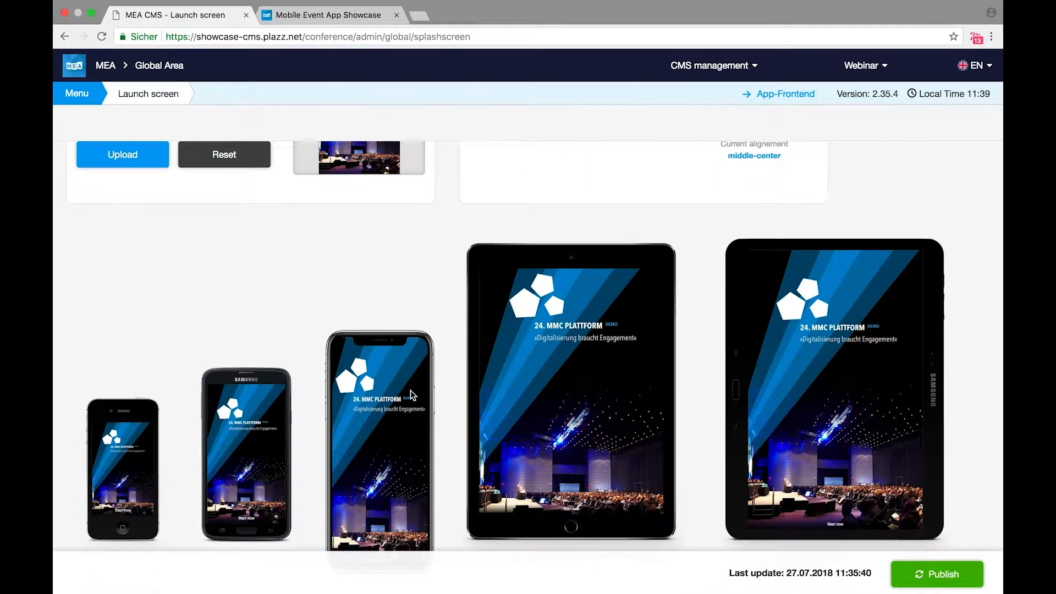
scroll(411, 395, up, 1)
scroll(411, 390, up, 4)
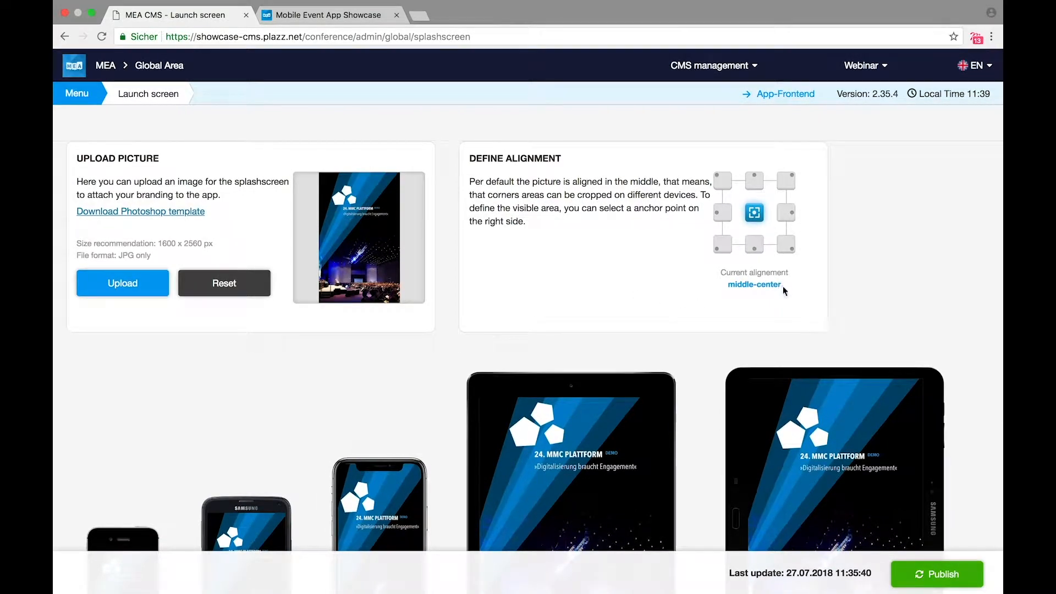
Step: Anchor the launch image at top-center and publish the launch screen
click(754, 178)
scroll(690, 324, down, 3)
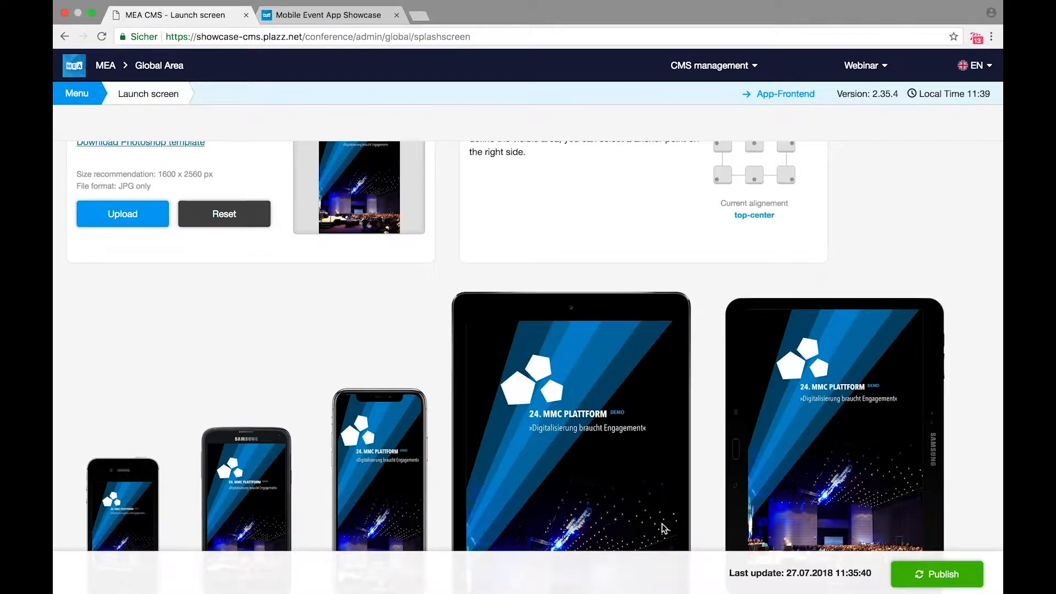
click(935, 575)
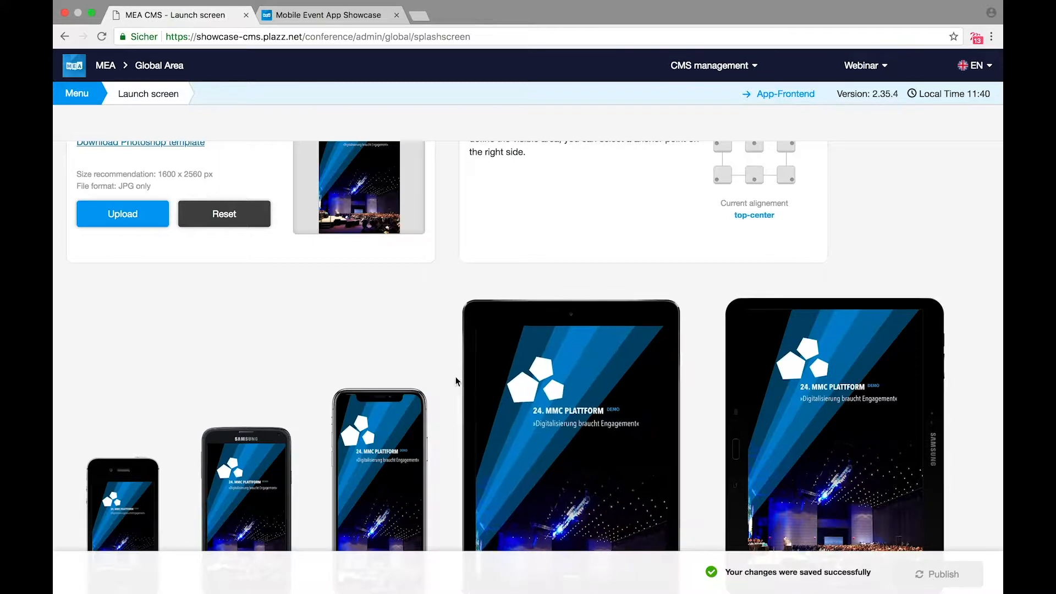
click(90, 102)
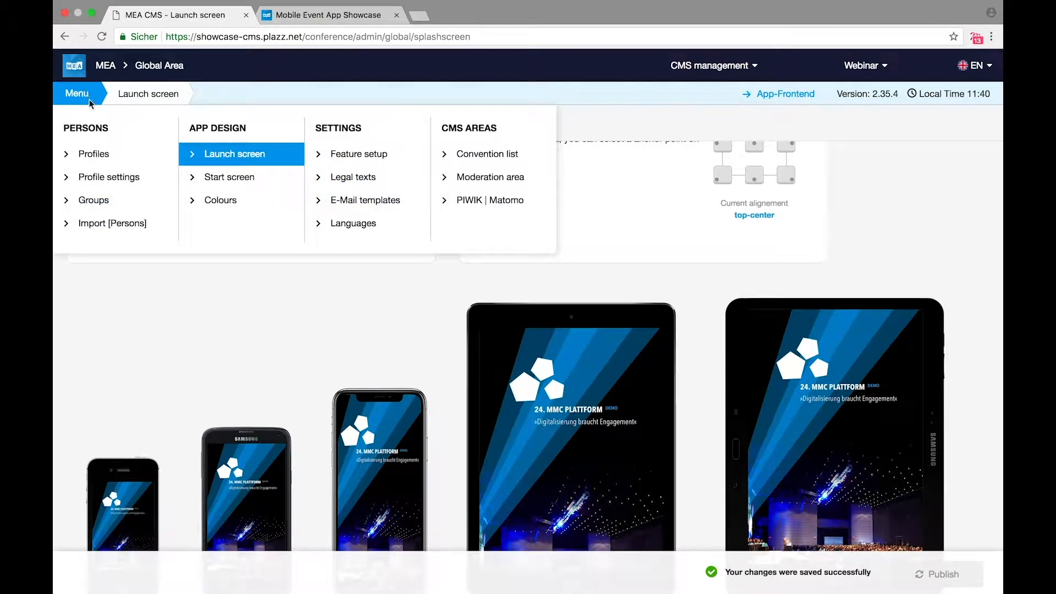
Step: Open the Start screen settings and allow guest login
click(253, 182)
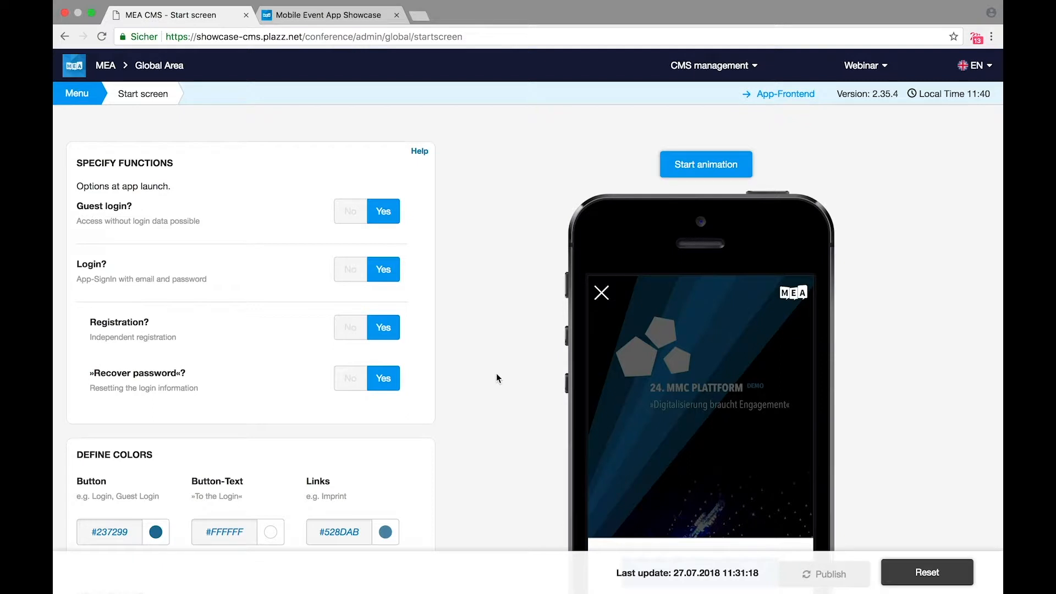
scroll(496, 372, down, 3)
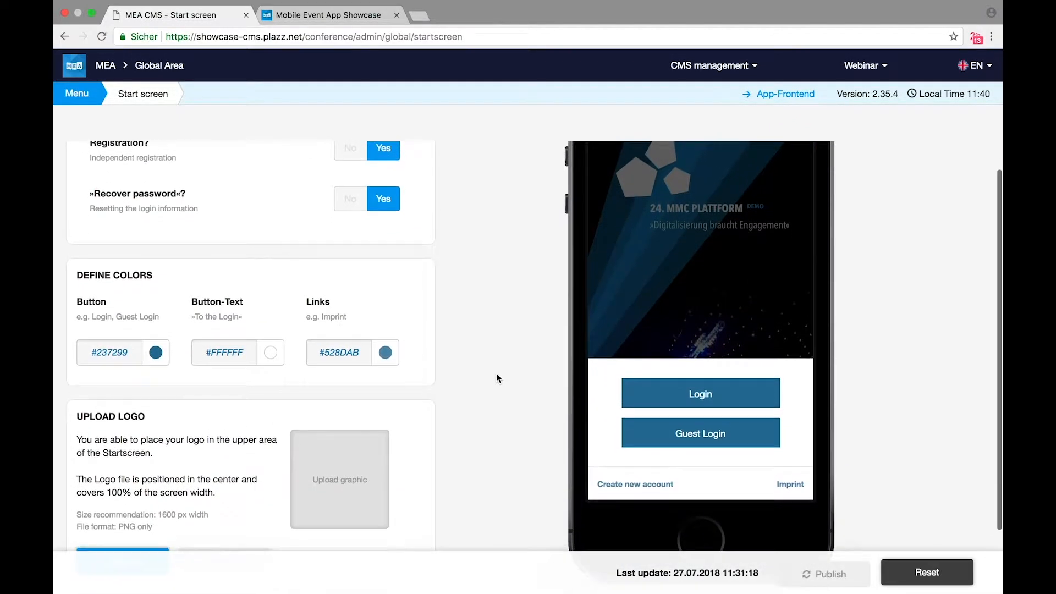
scroll(496, 375, up, 3)
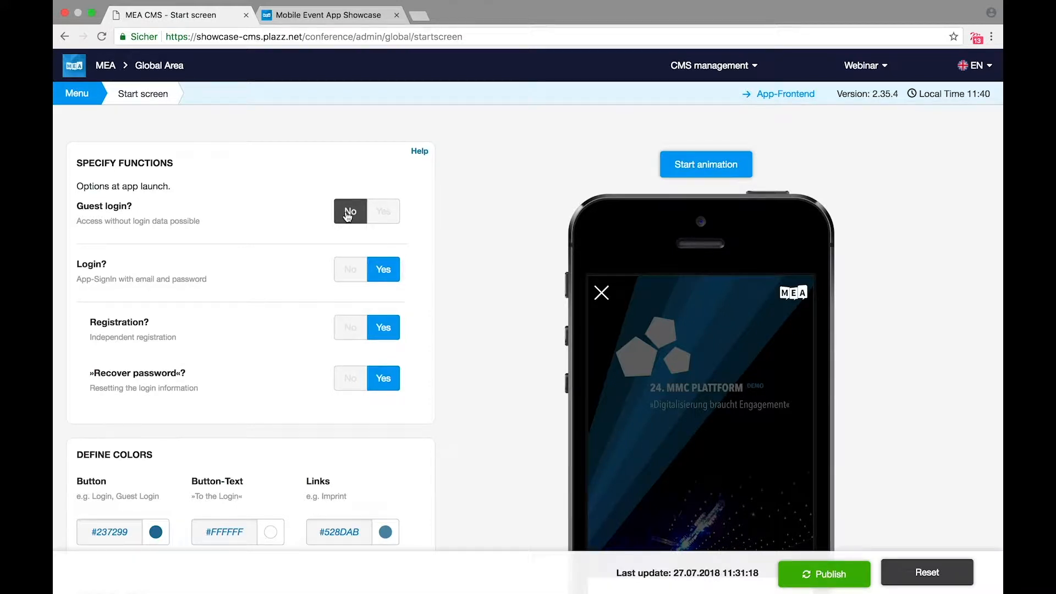
click(394, 215)
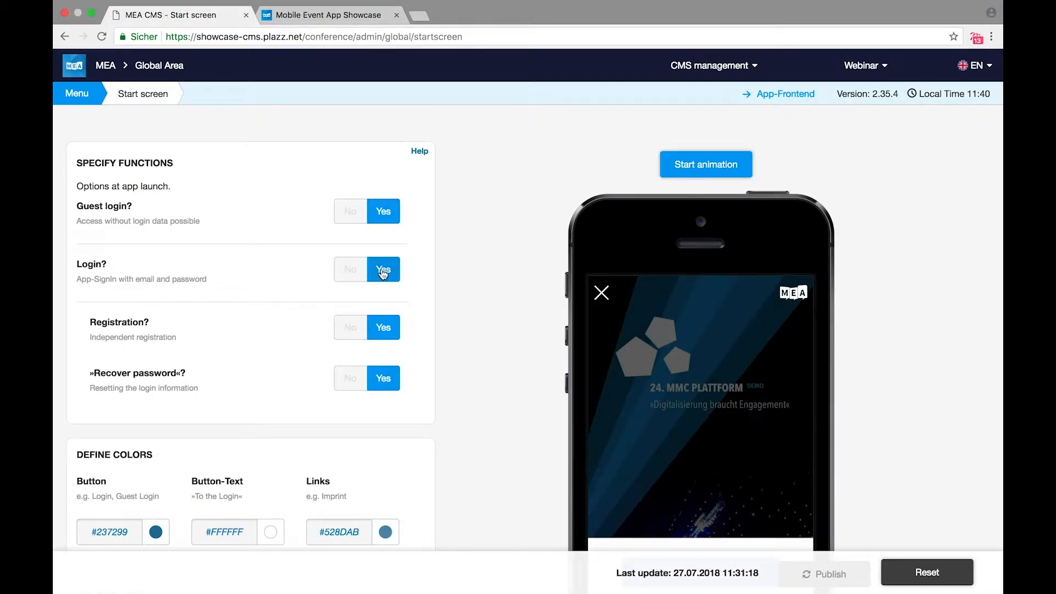
Step: Keep email/password login on and enable registration and password recovery
click(356, 276)
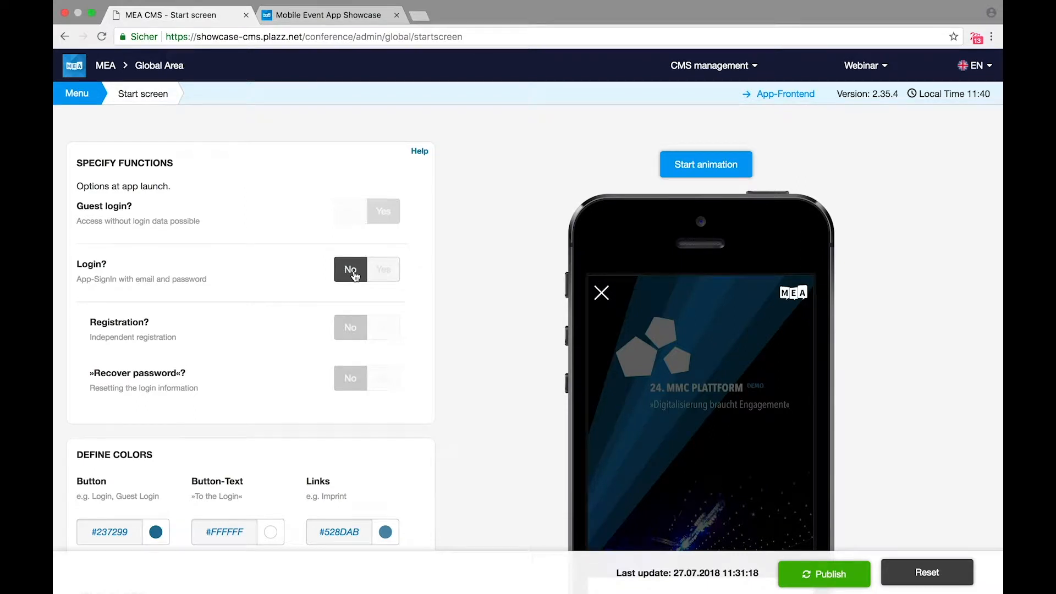
click(393, 280)
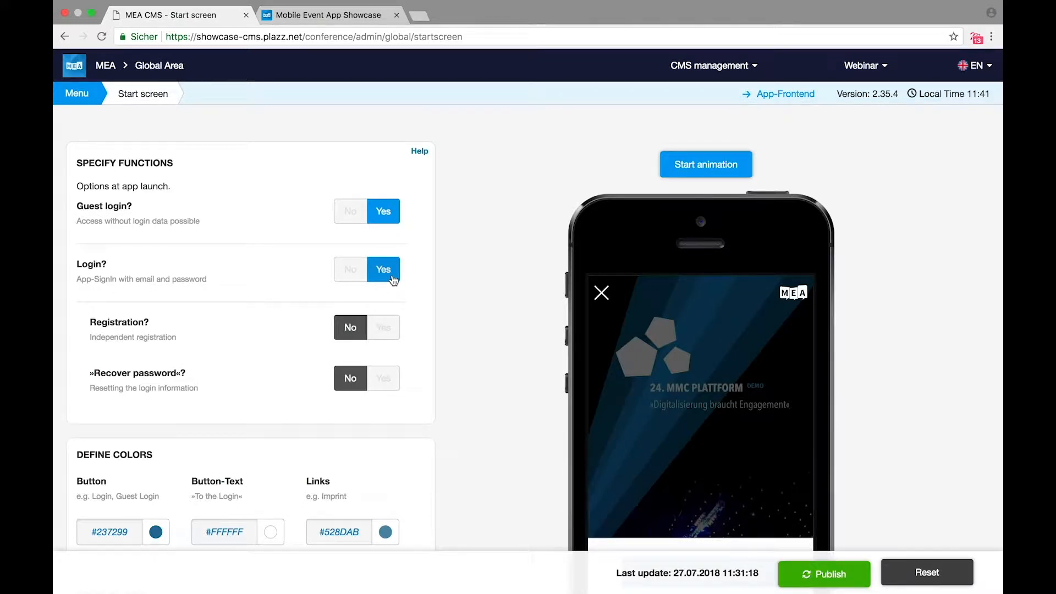
click(391, 336)
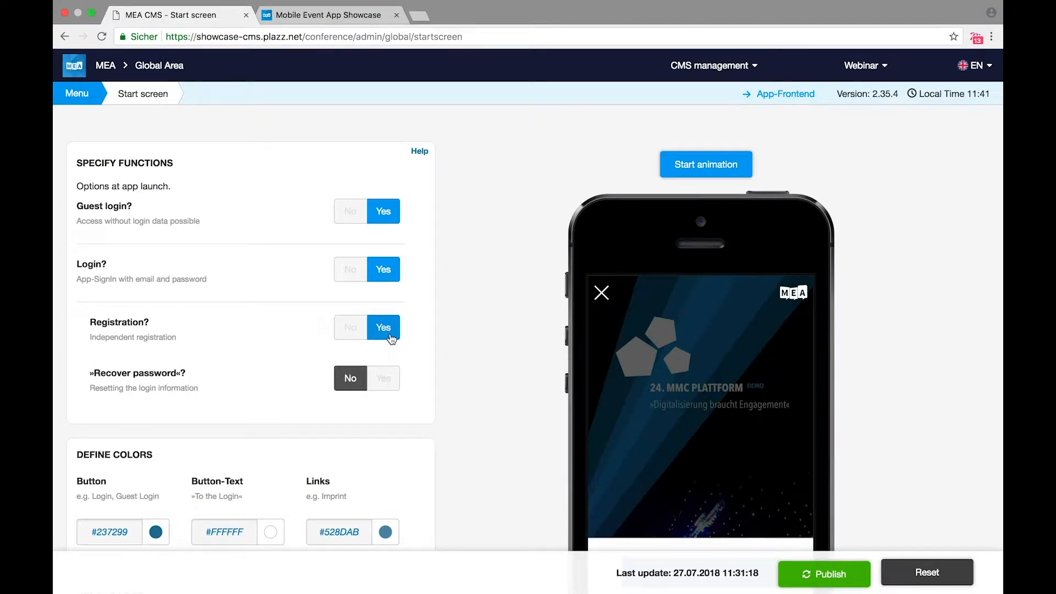
click(387, 383)
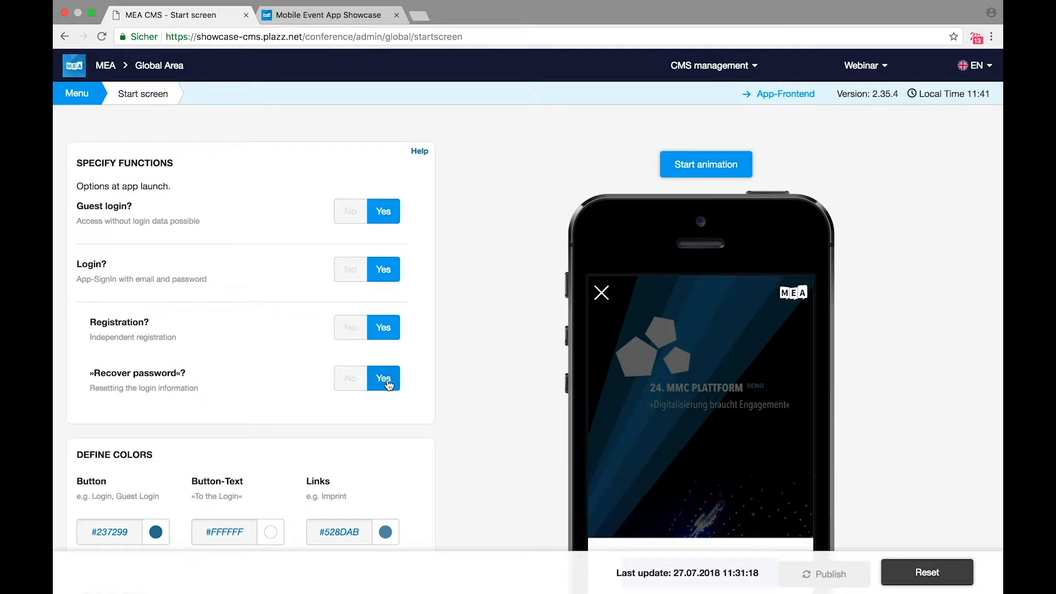
scroll(451, 484, down, 5)
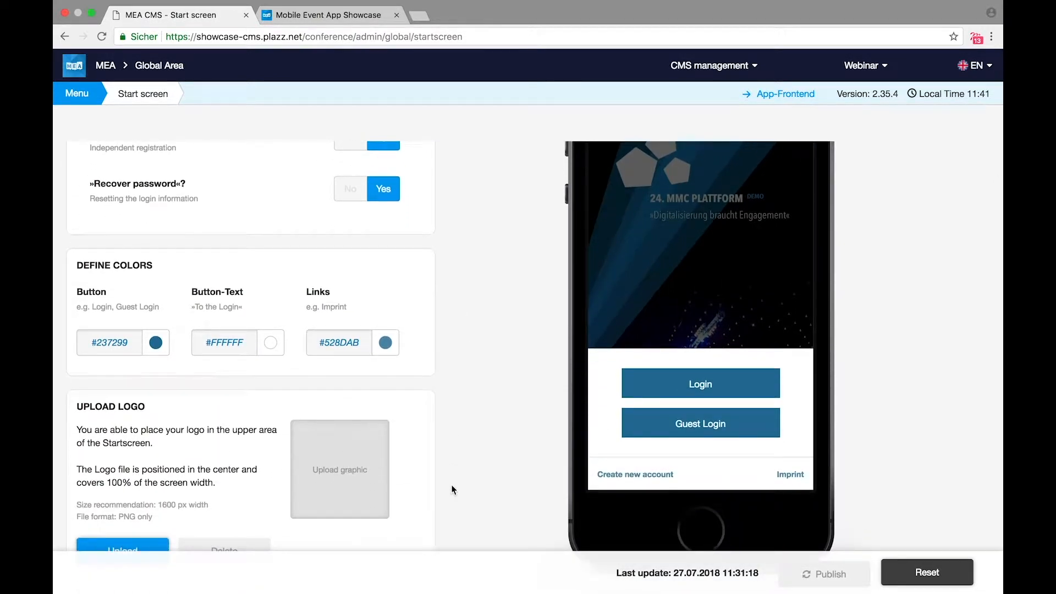
Step: Set the start screen button colour to #009df1
click(129, 346)
drag(163, 407, 174, 380)
double_click(109, 345)
text(00)
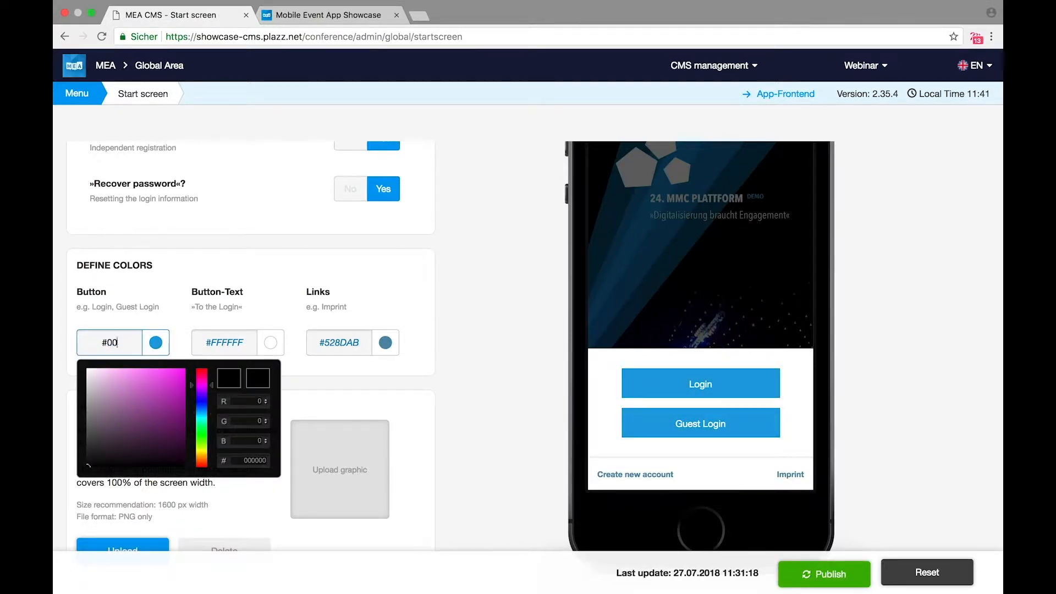
text(9df1)
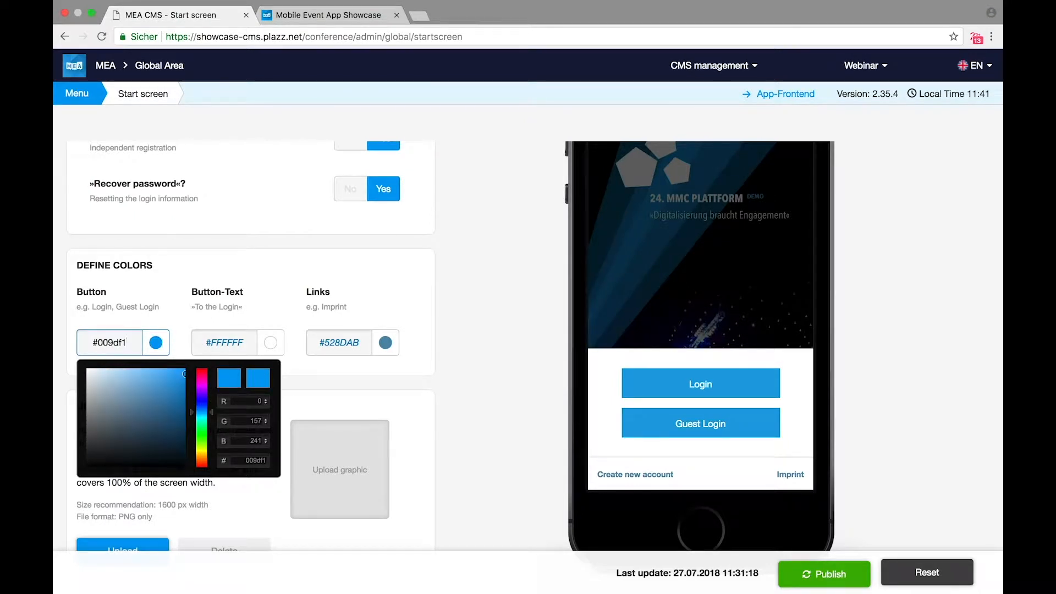
Step: Set the start screen link colour to dark blue #103F57
click(337, 342)
drag(381, 412, 397, 436)
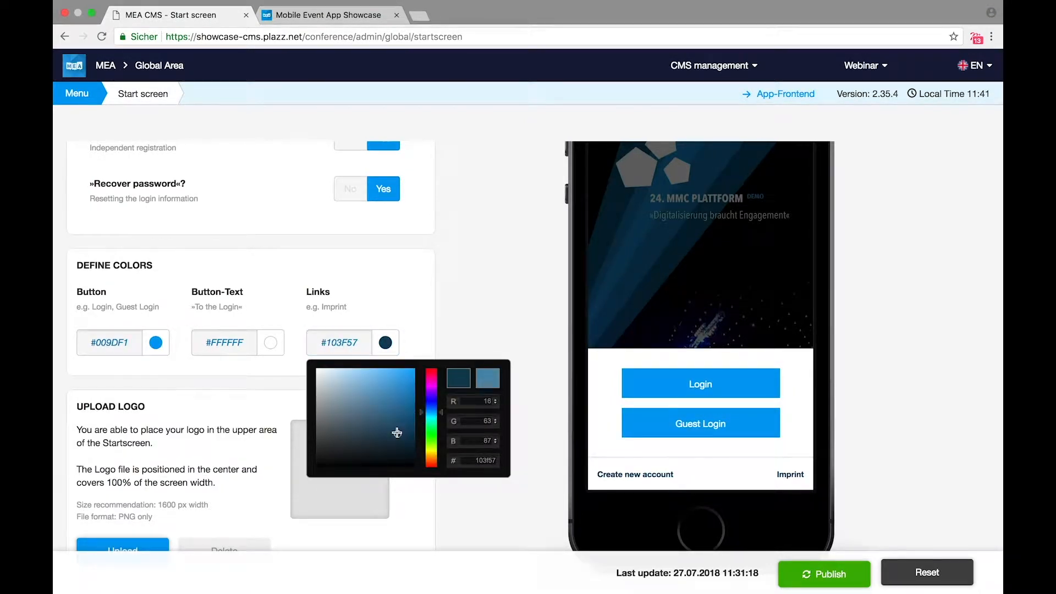
click(428, 332)
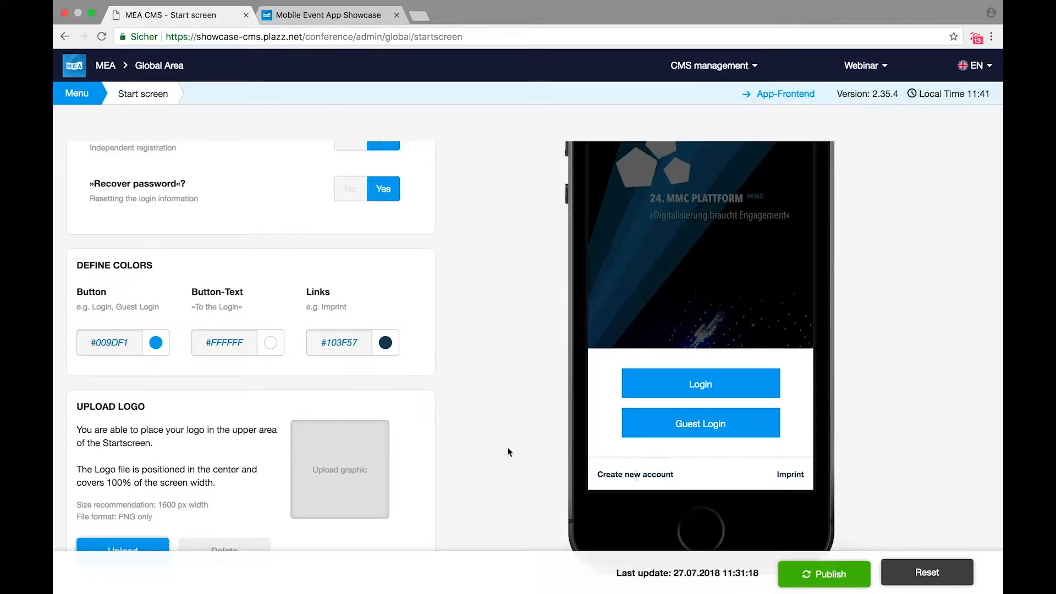
scroll(440, 420, down, 2)
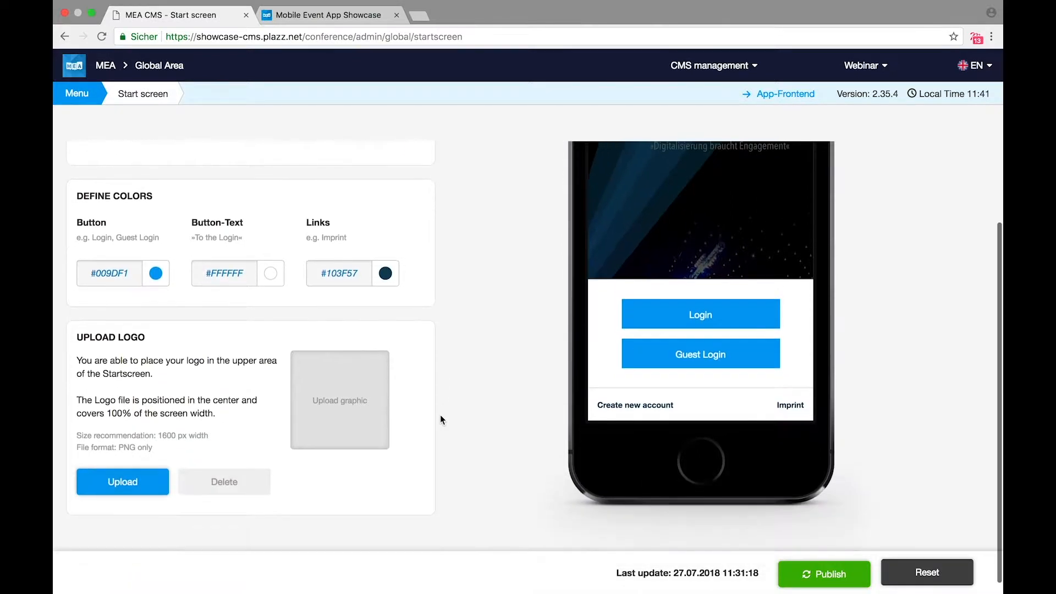
Step: Upload web_MEA-light-Logo.png as the start screen logo
click(124, 484)
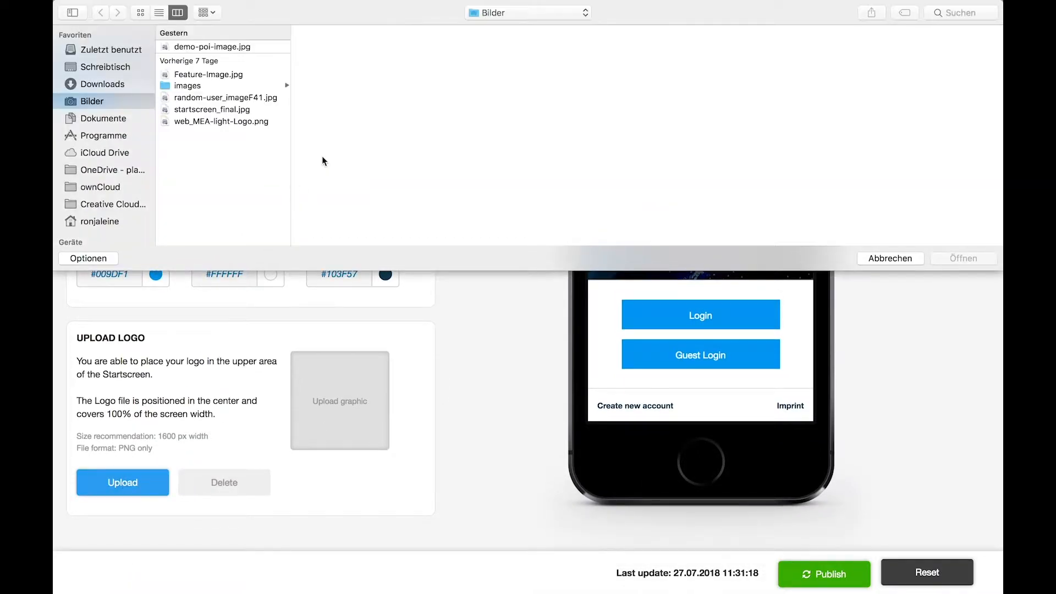
click(229, 120)
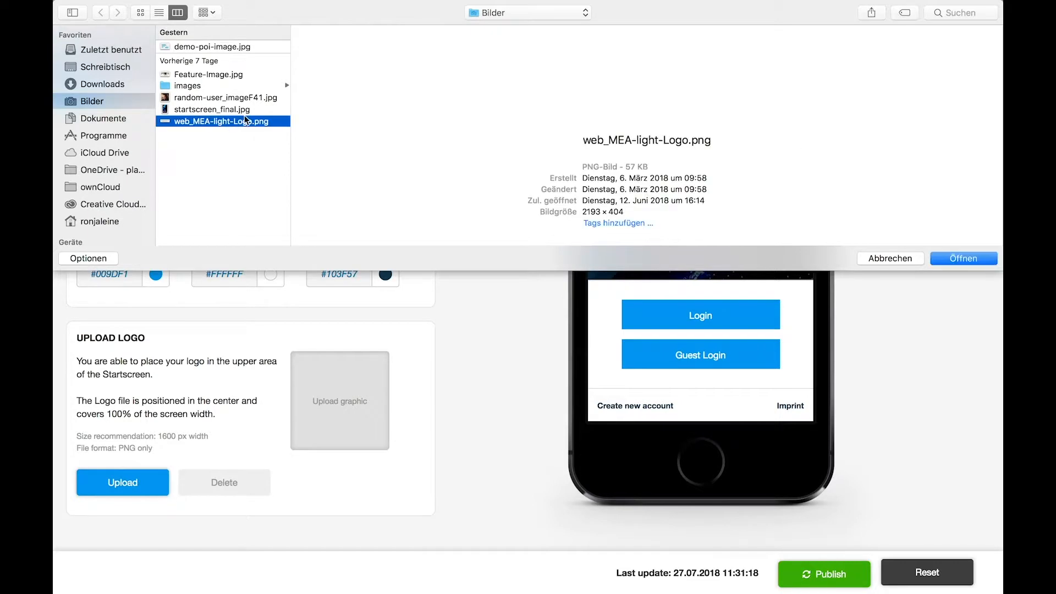
click(943, 263)
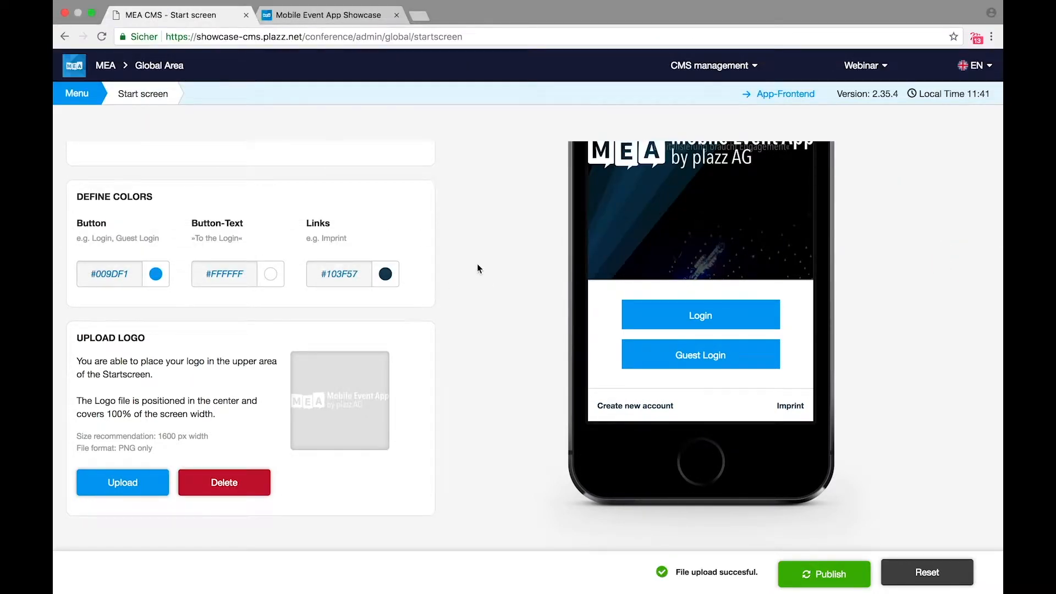
scroll(477, 268, up, 3)
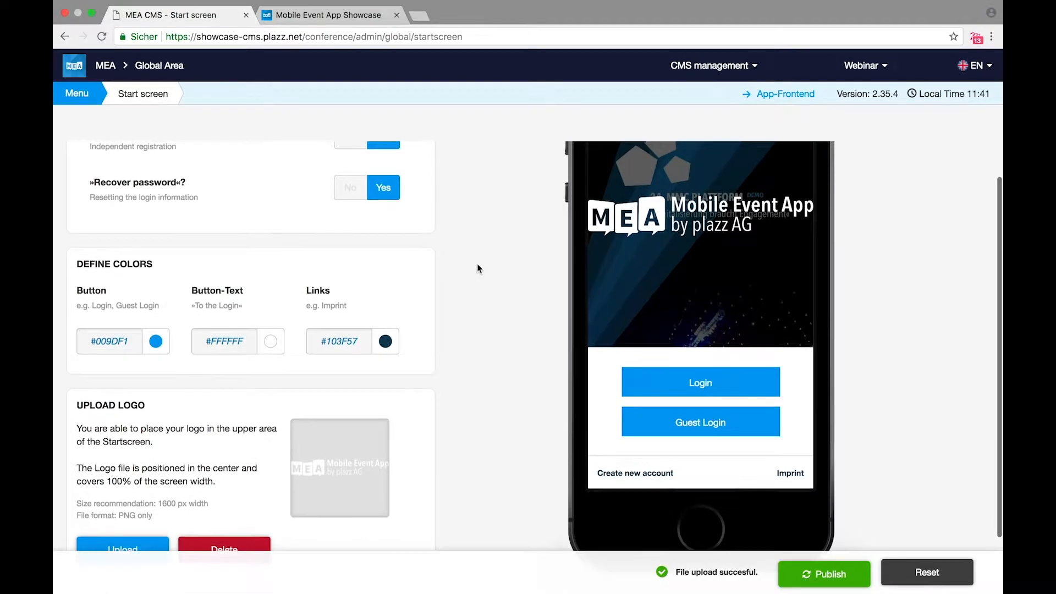
scroll(476, 268, up, 4)
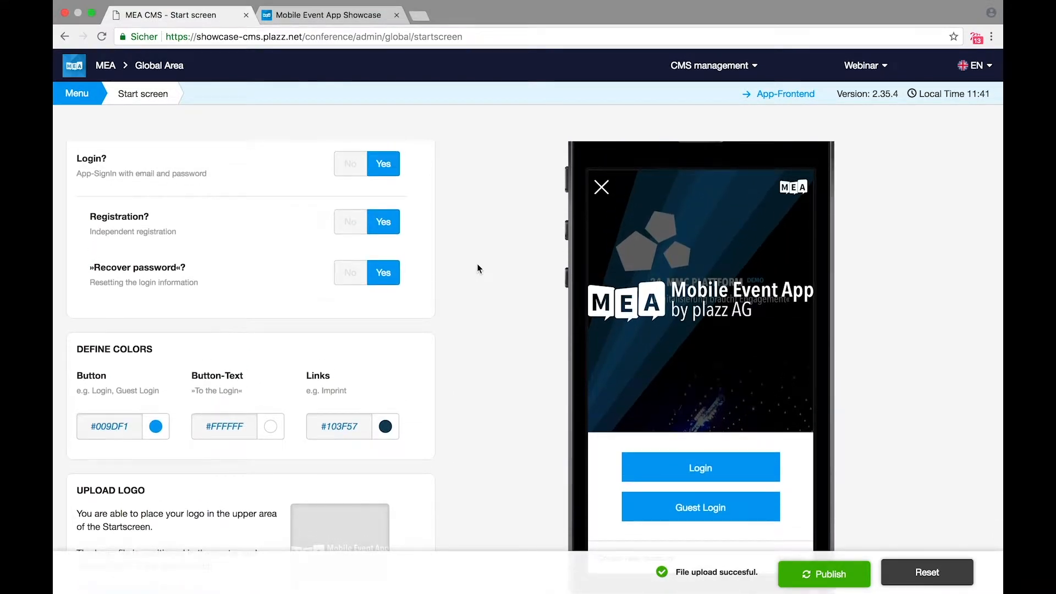
scroll(477, 268, down, 3)
Step: Delete the start screen logo again and publish the start screen settings
click(234, 538)
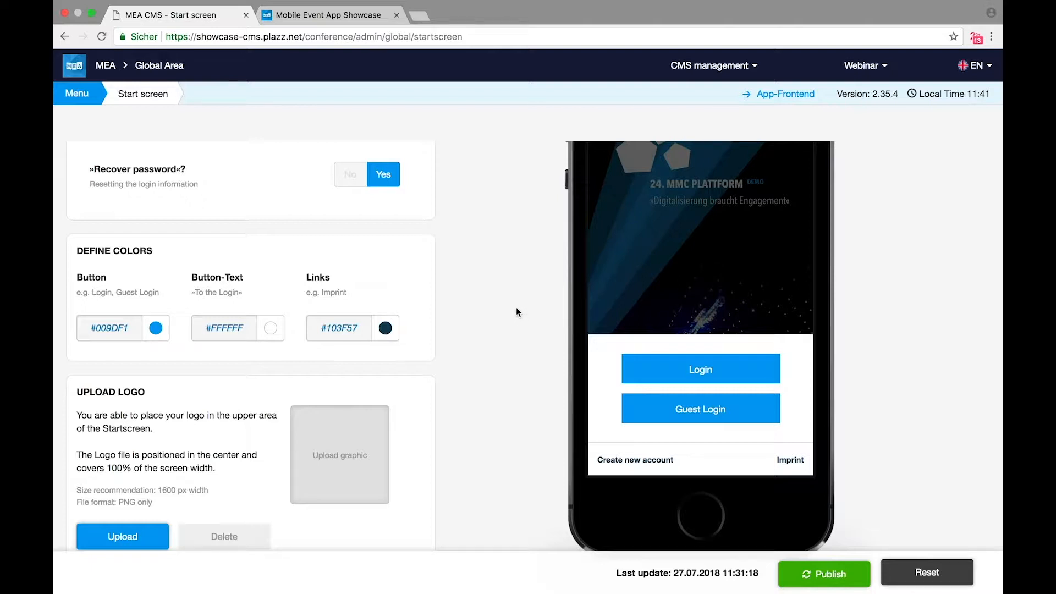
scroll(517, 309, up, 6)
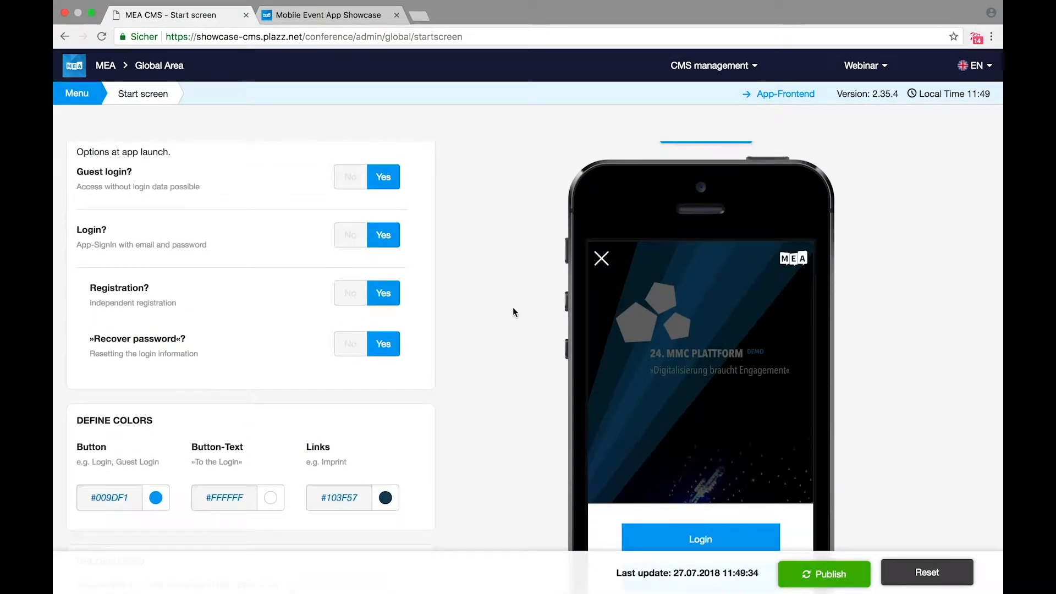
click(842, 574)
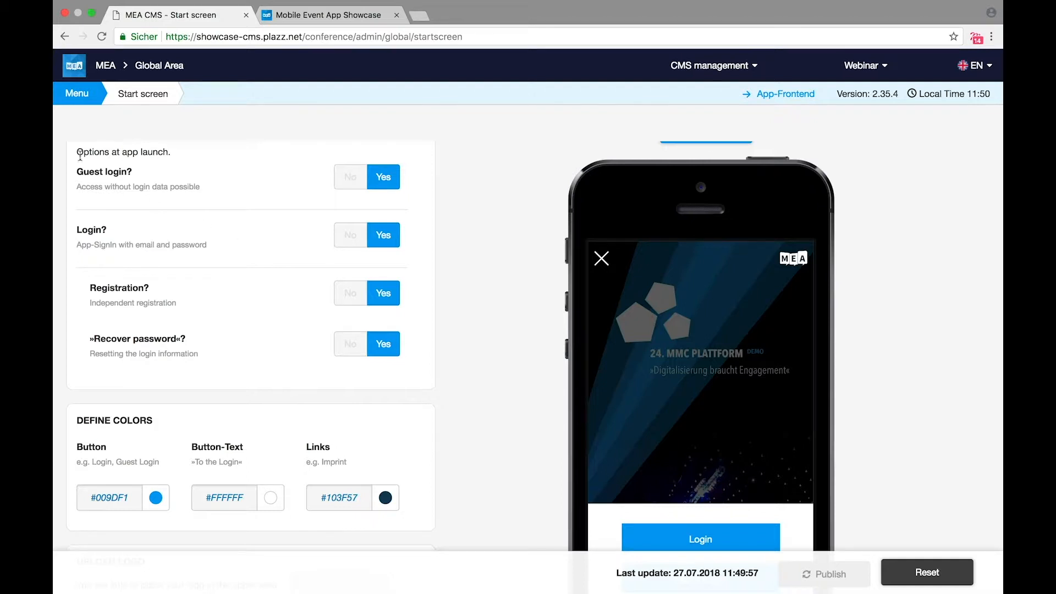
Step: In global Colours, change the Secondary colour from #169CD8 to #00618A and publish
mouse_move(84, 94)
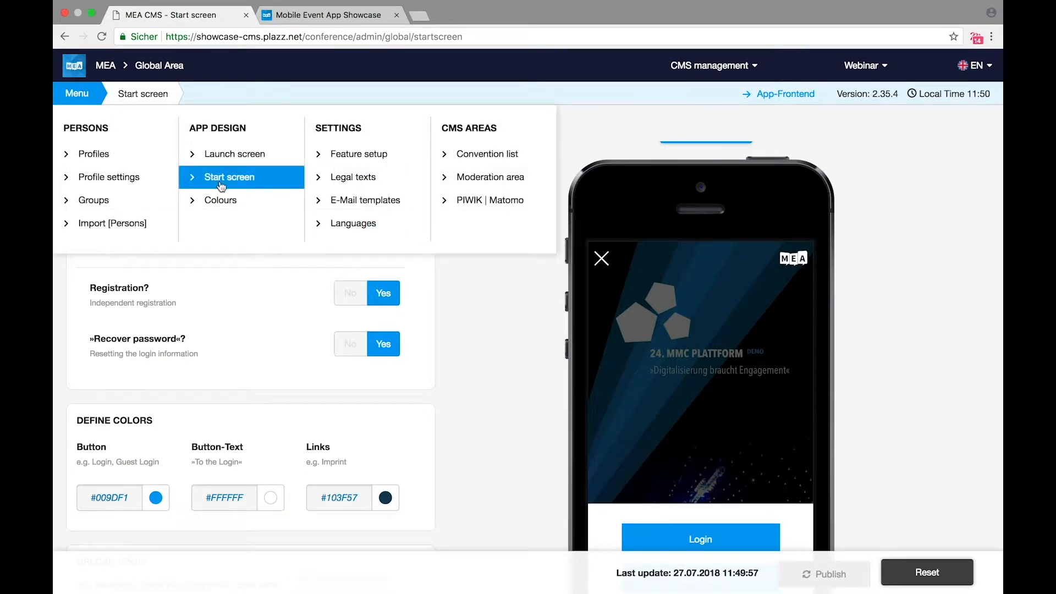
click(221, 204)
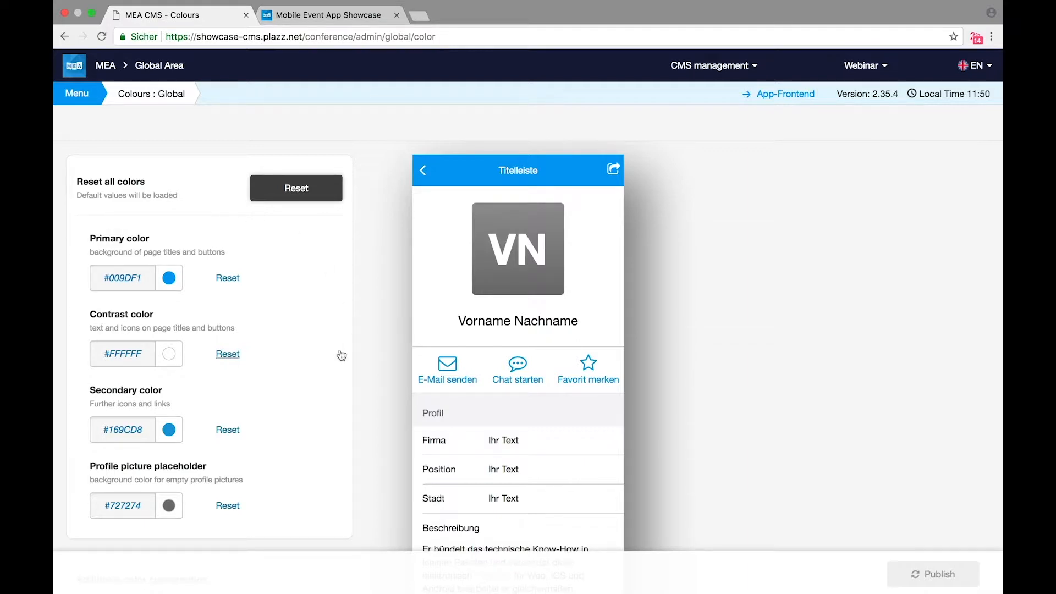
scroll(340, 355, down, 2)
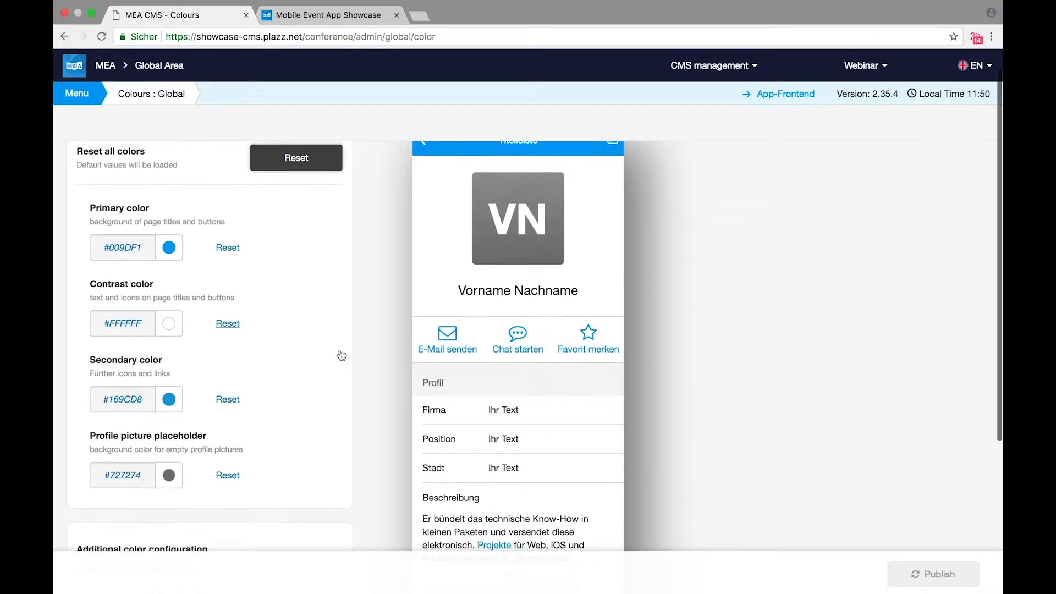
scroll(342, 355, up, 2)
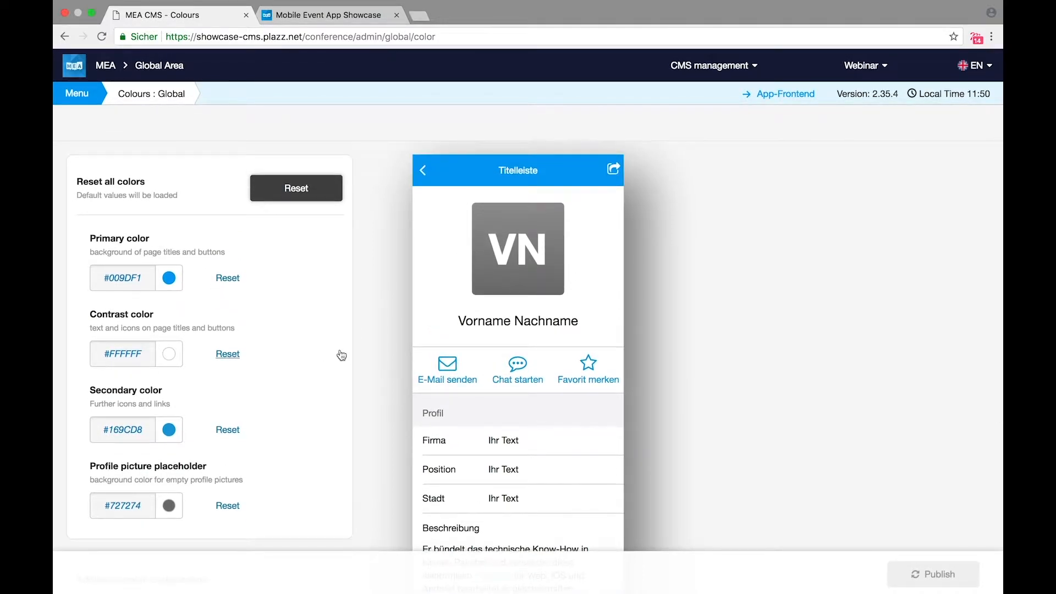
click(137, 429)
drag(188, 478, 198, 503)
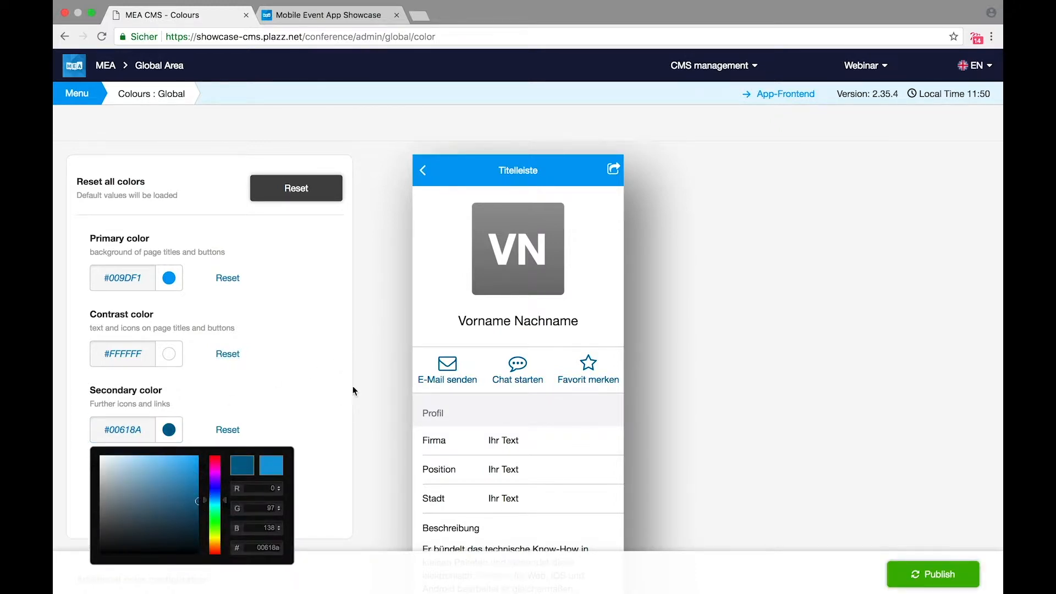
click(370, 383)
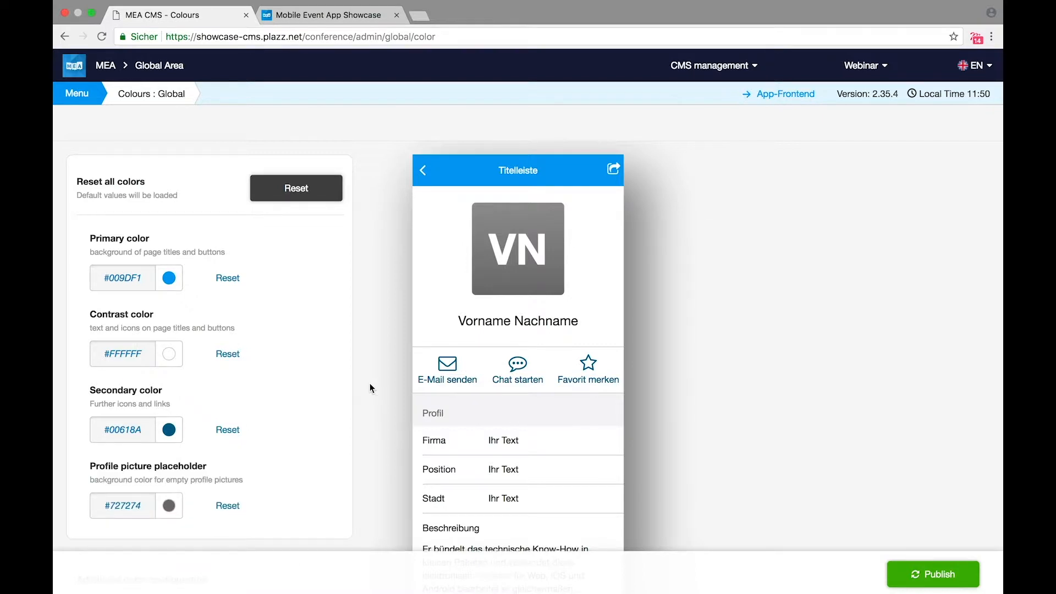
click(945, 578)
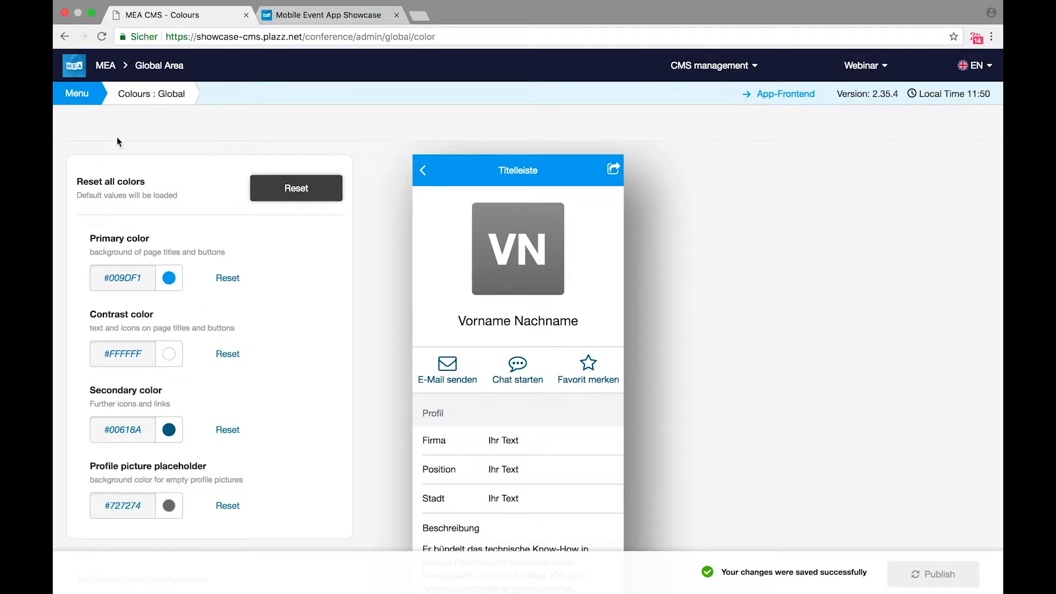
click(83, 95)
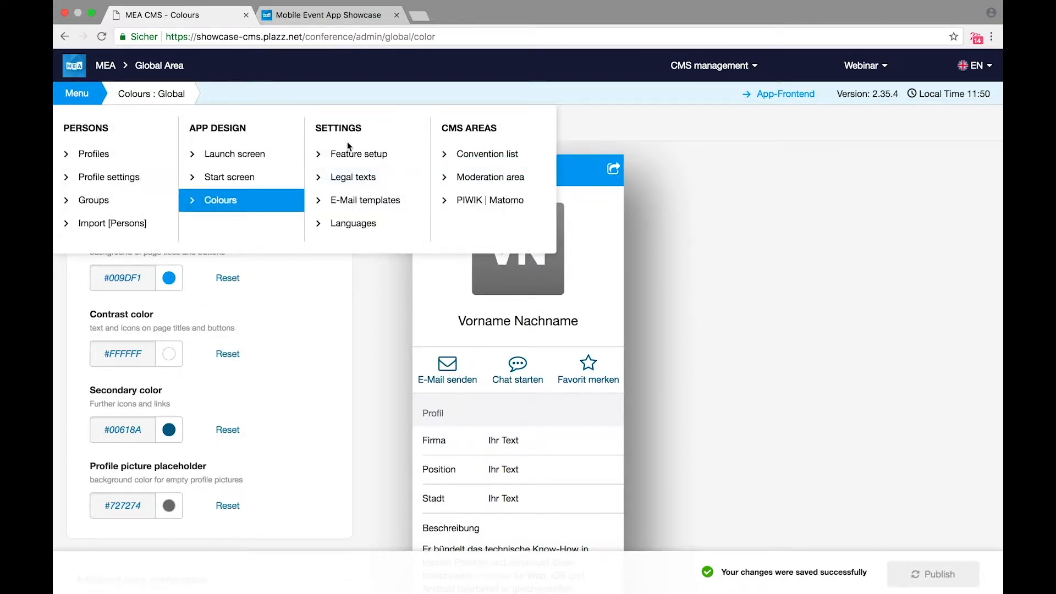
Step: Italicize the '1. Scope and Purpose' heading in Terms of use and submit the legal texts
click(350, 186)
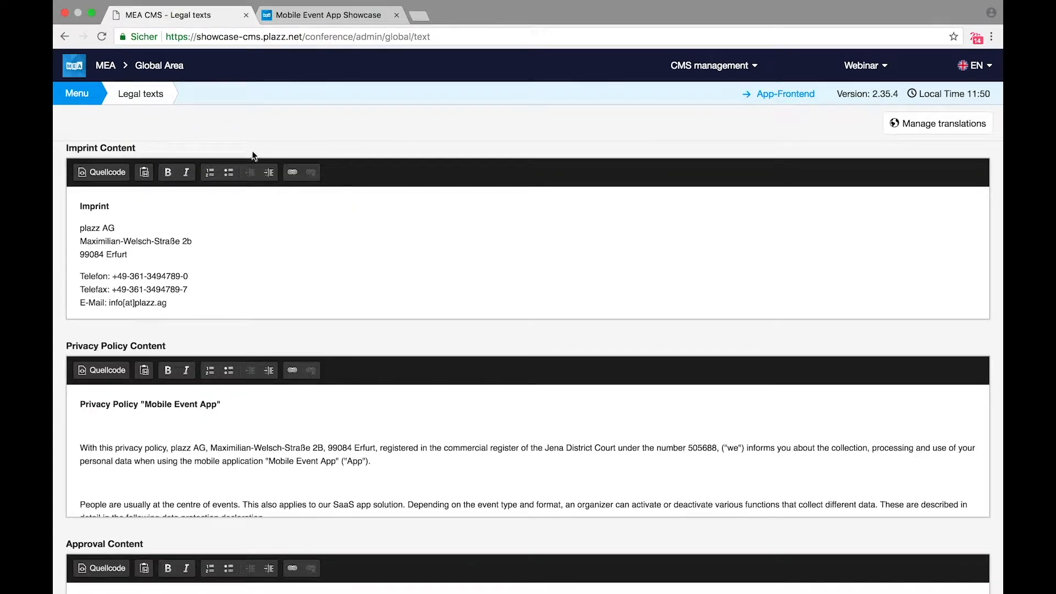
scroll(166, 257, down, 2)
scroll(165, 257, down, 1)
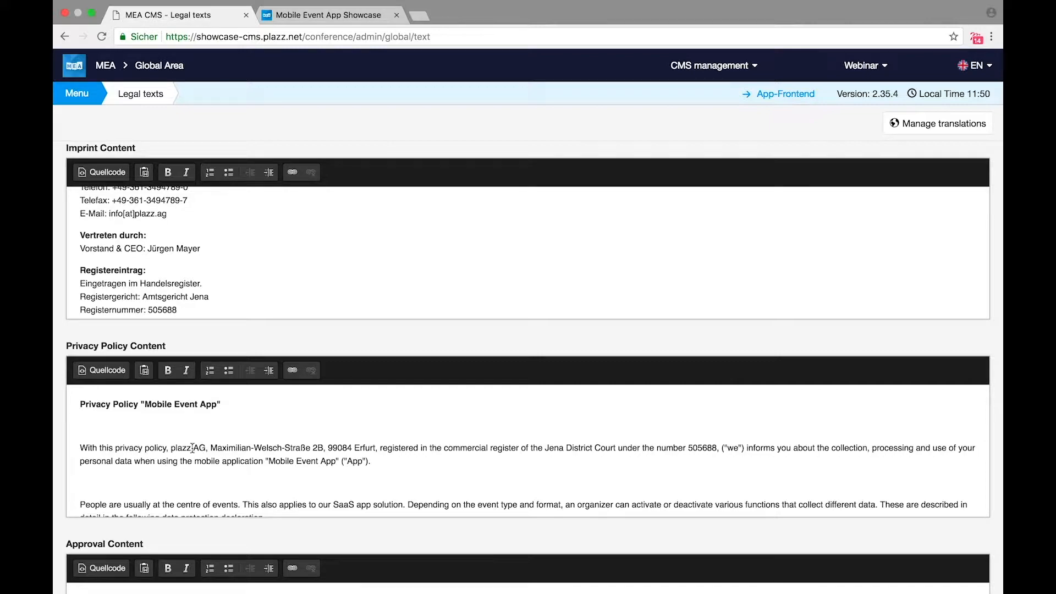
scroll(60, 489, down, 15)
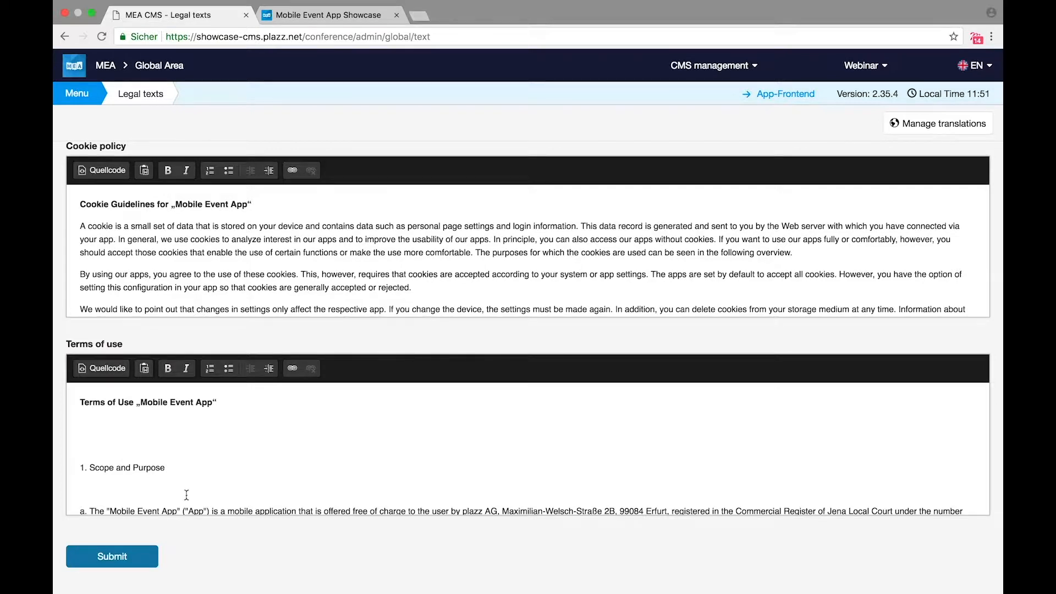
drag(166, 468, 79, 468)
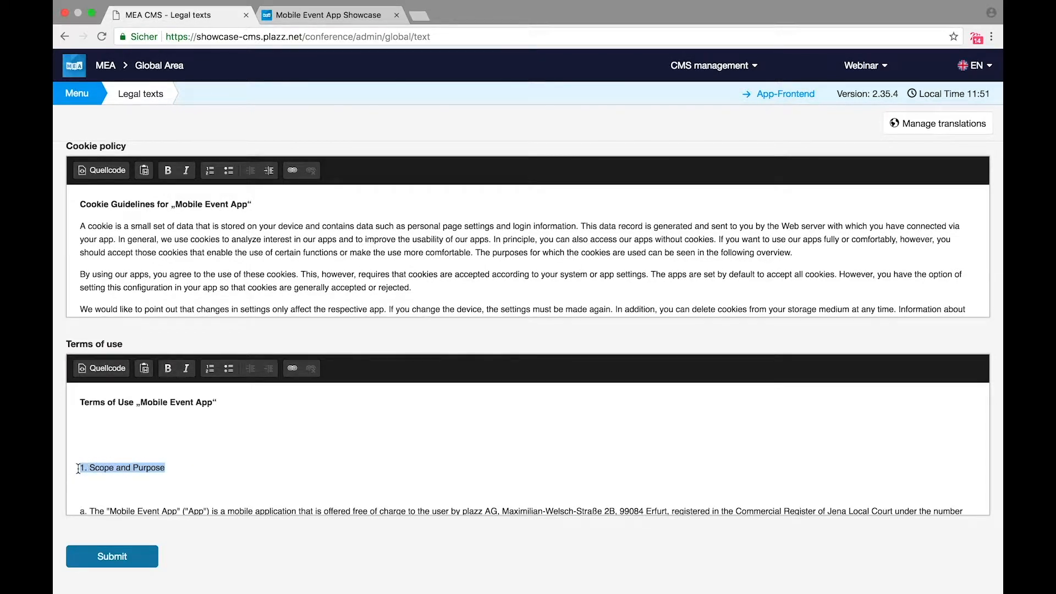
click(189, 367)
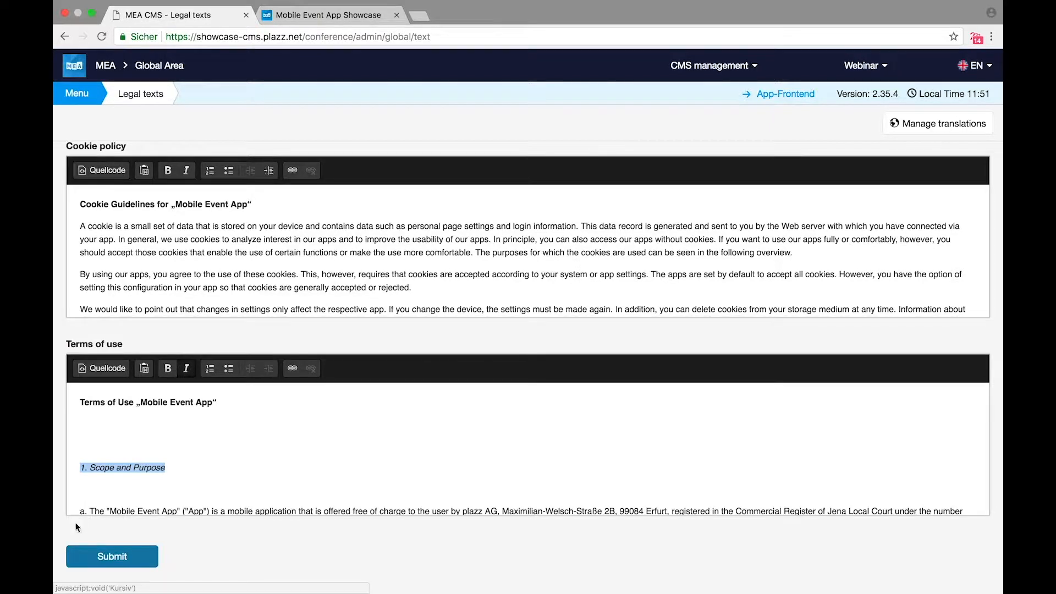
click(96, 560)
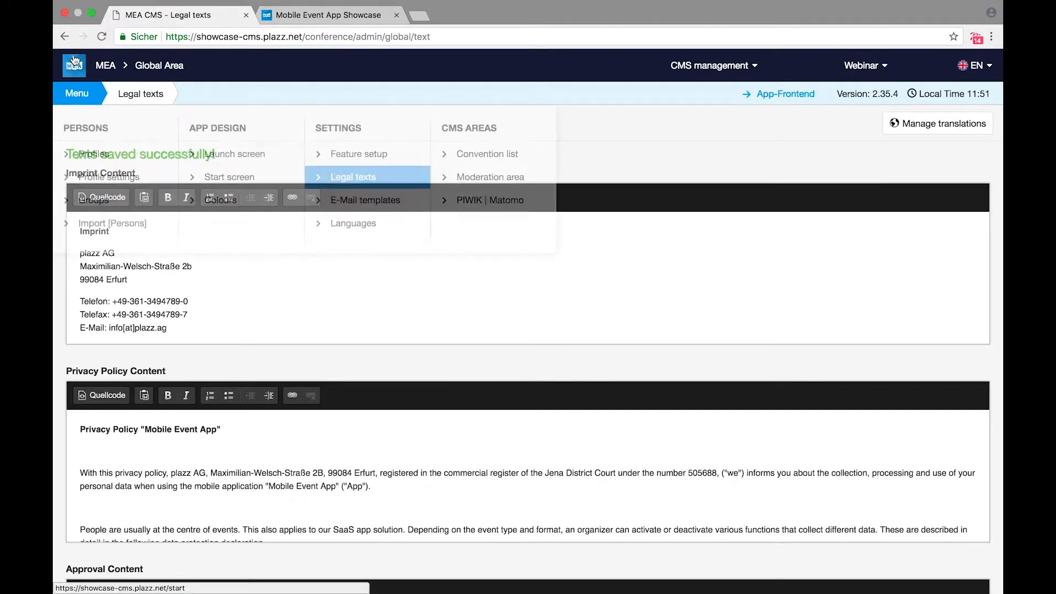
click(104, 69)
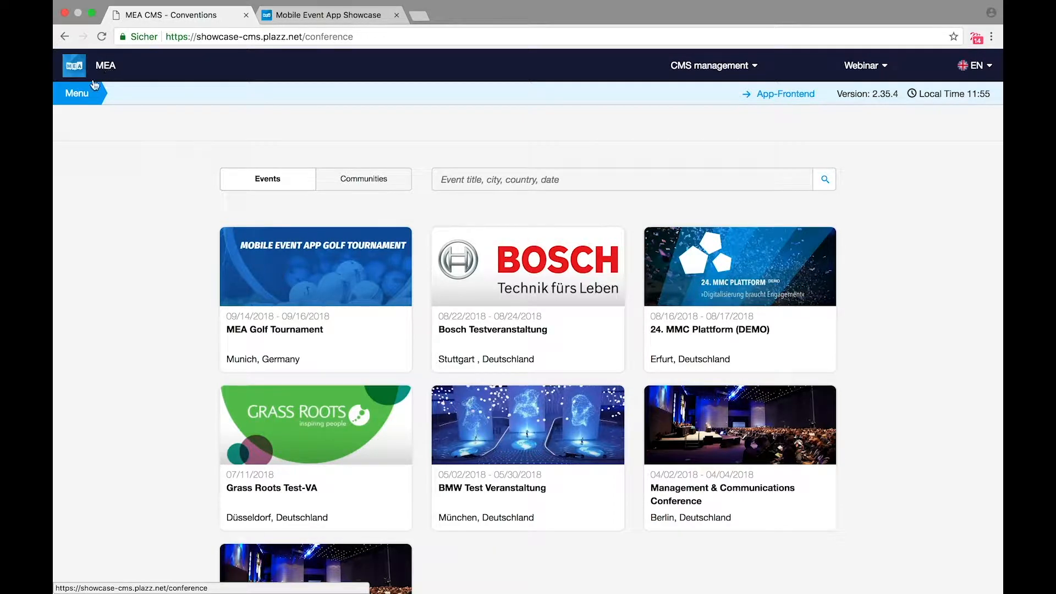
Step: From Menu > Convention list, start a new convention with Create convention
click(70, 99)
click(479, 156)
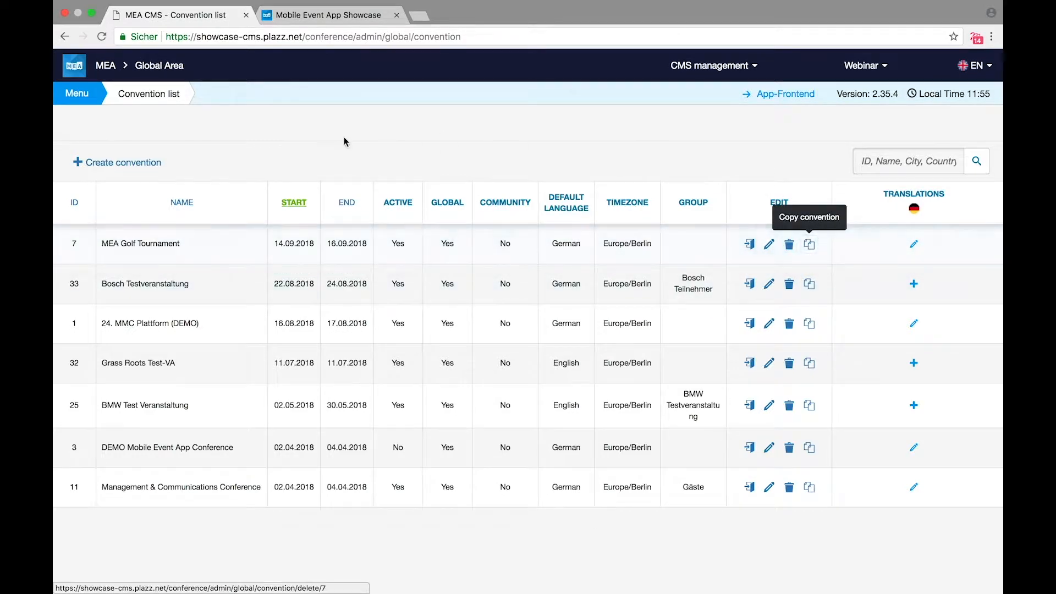
click(156, 168)
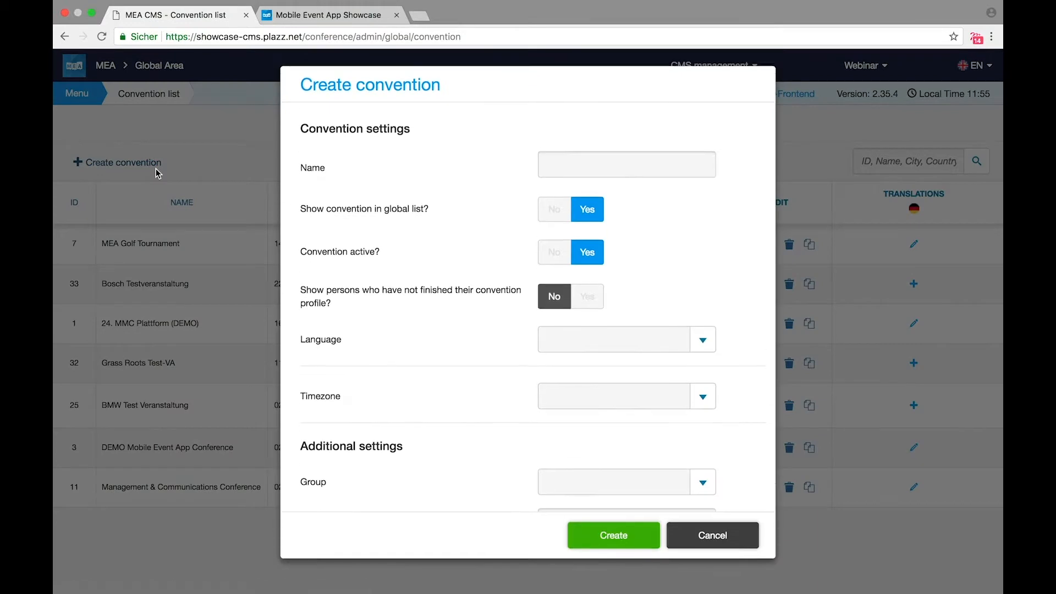
Step: Name the new convention 'test' and assign it the Support group
click(574, 169)
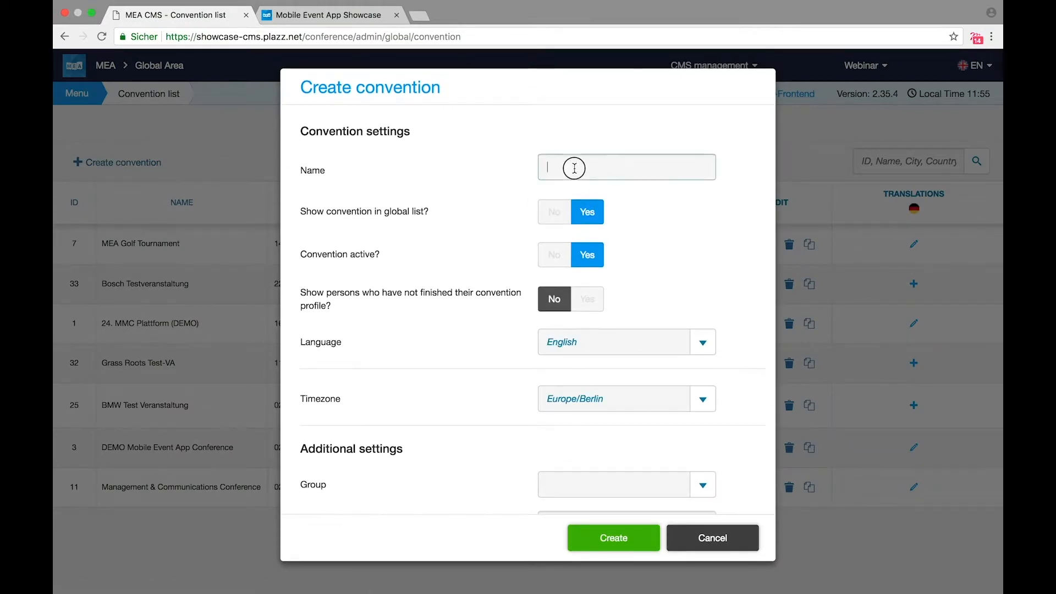
text(test)
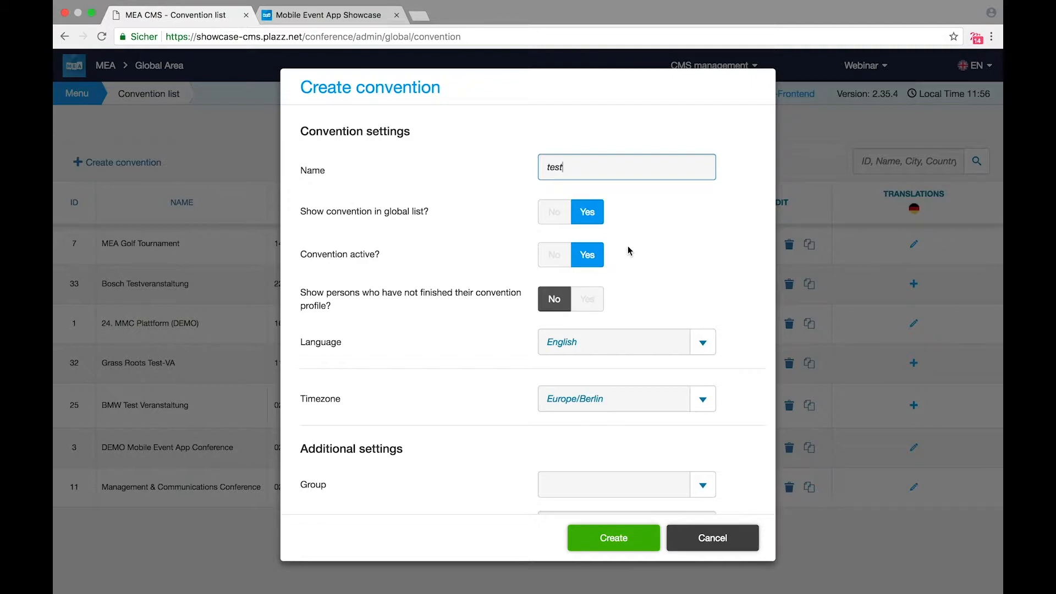
scroll(701, 447, down, 1)
scroll(702, 450, down, 2)
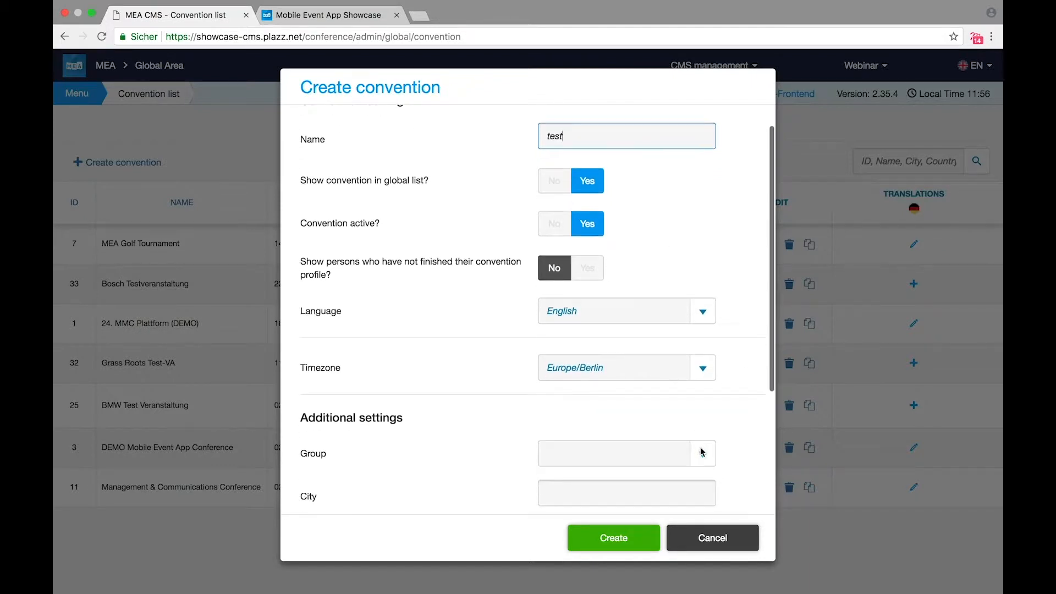
click(702, 452)
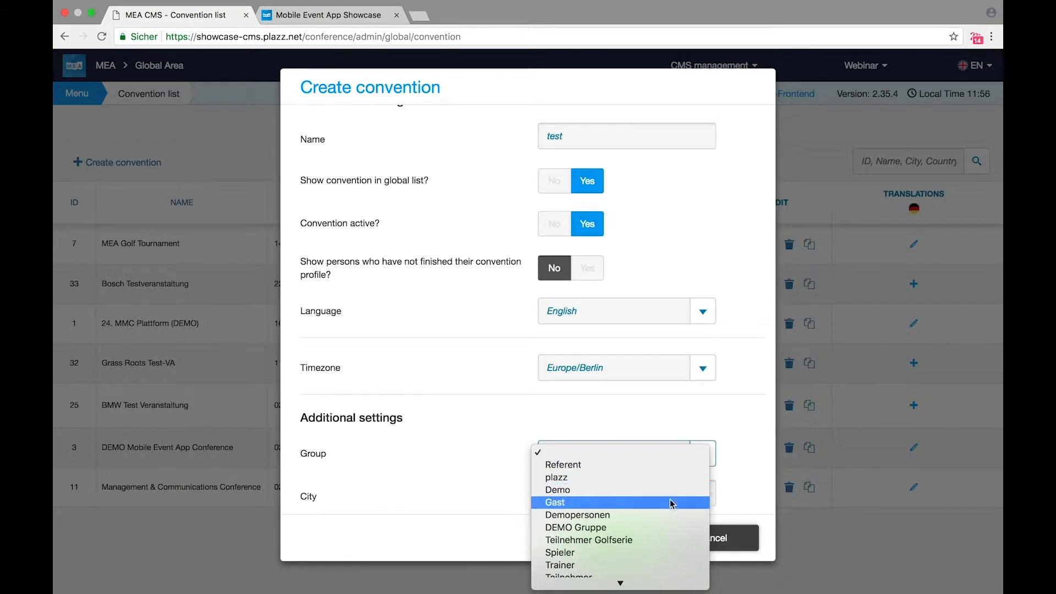
scroll(672, 502, down, 5)
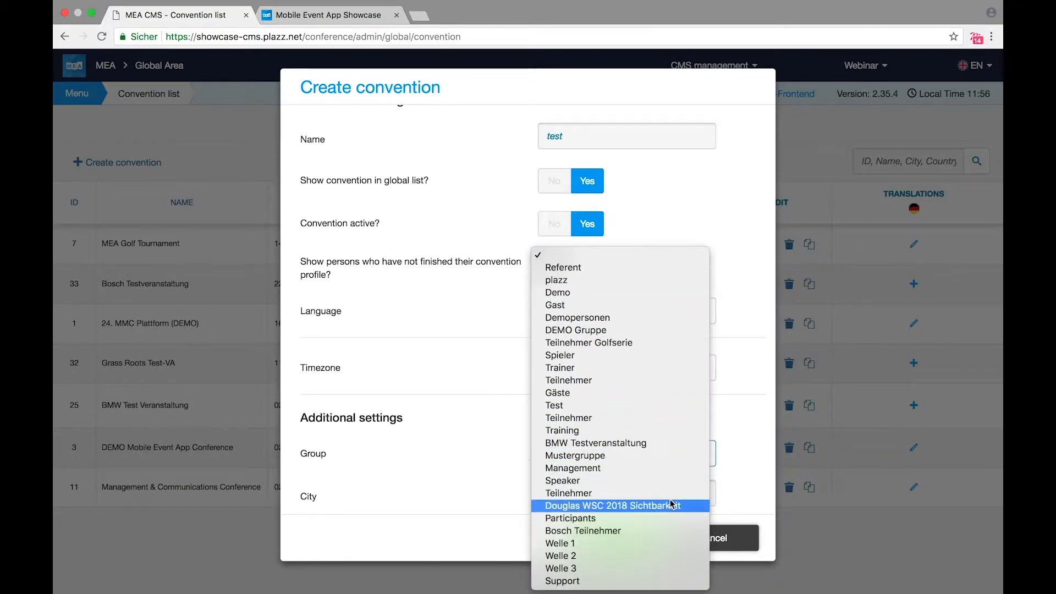
click(605, 580)
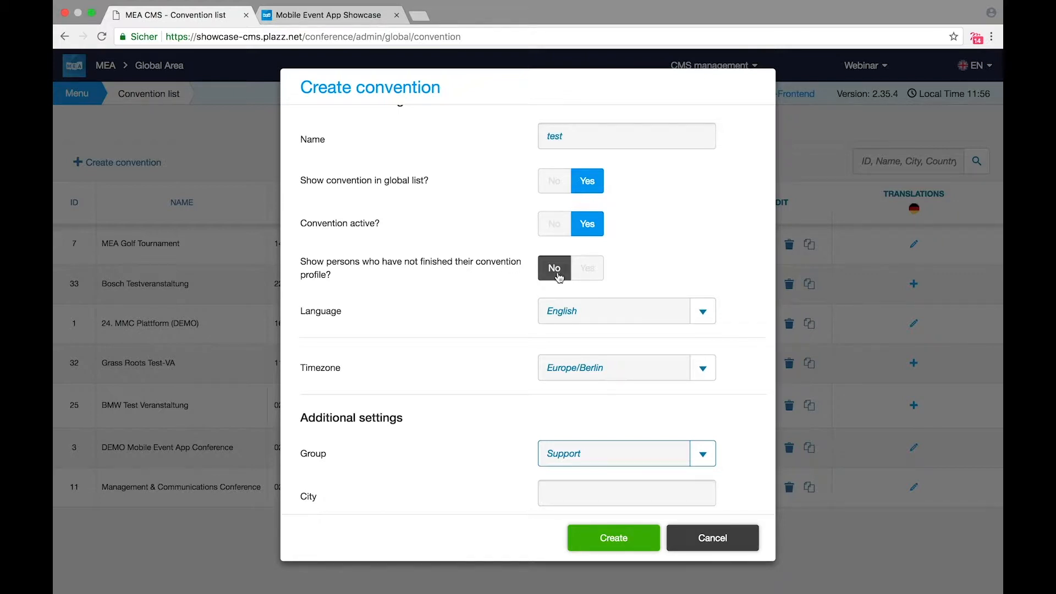
Step: Keep persons with unfinished profiles hidden and begin choosing a feature image
click(588, 278)
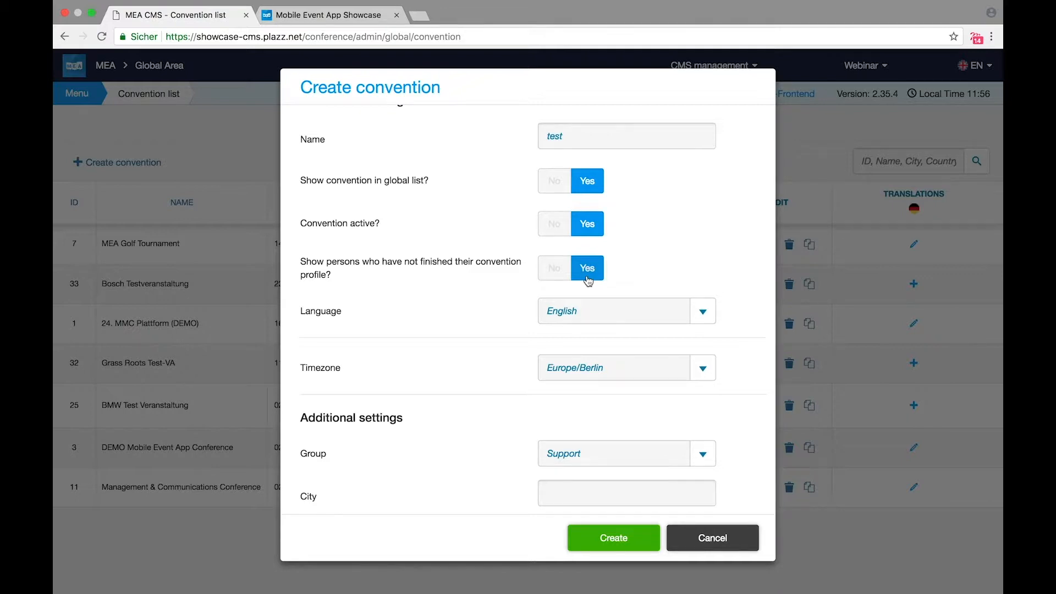
click(553, 279)
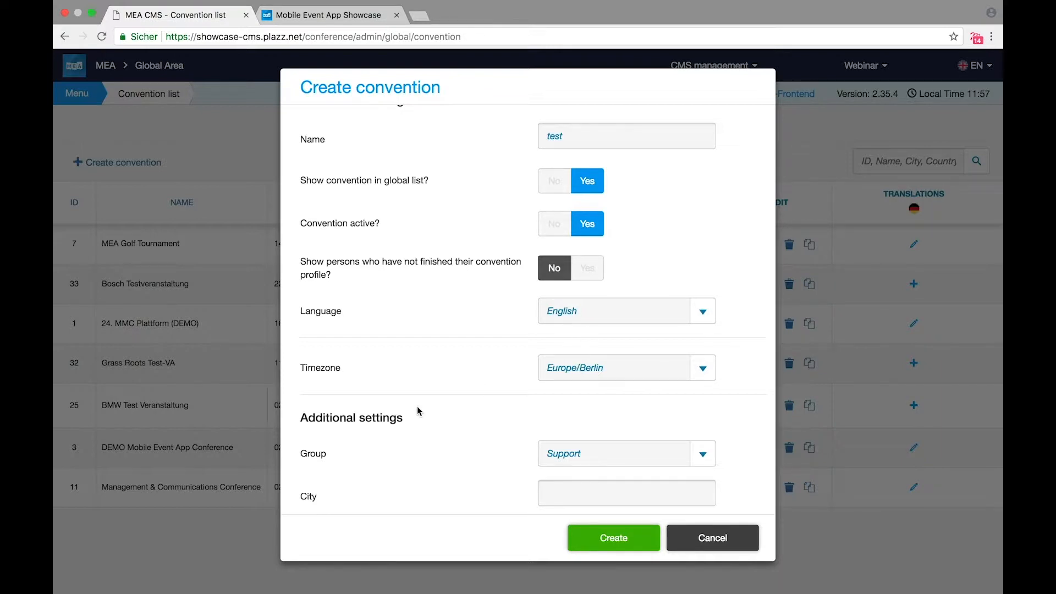
scroll(417, 405, down, 5)
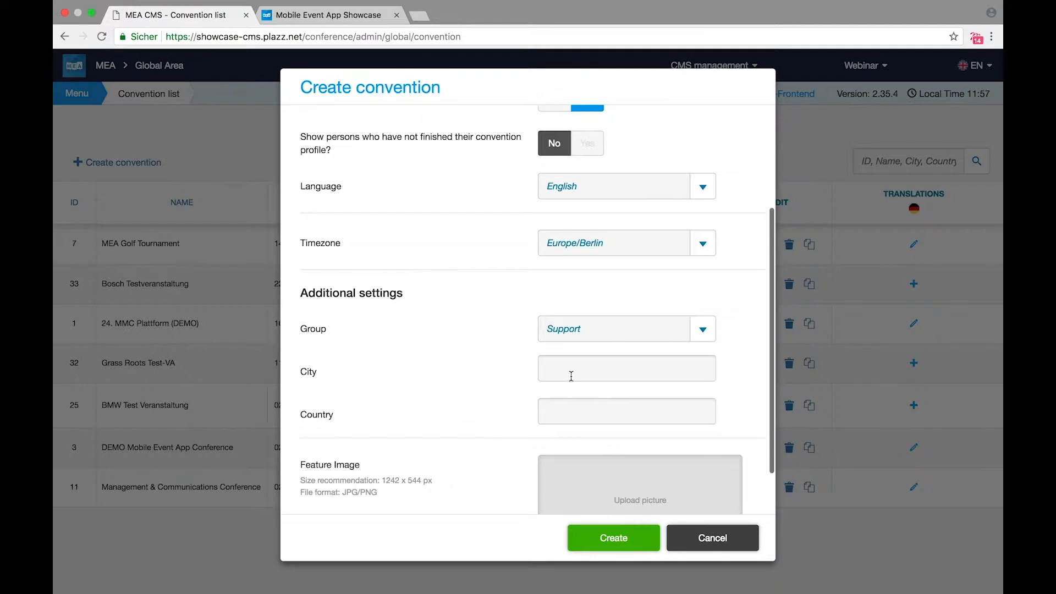
scroll(571, 377, down, 2)
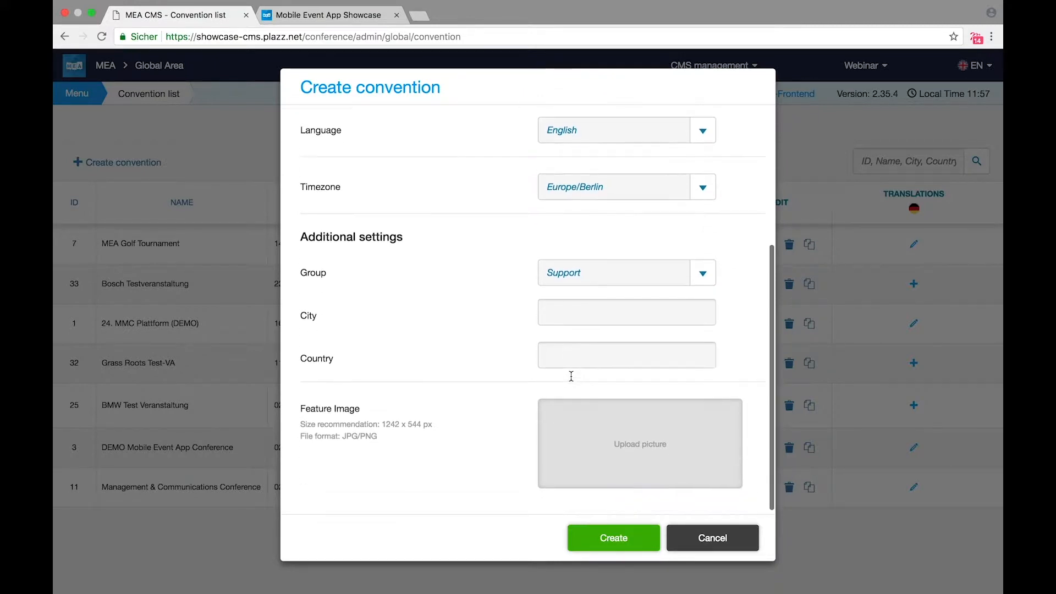
click(607, 449)
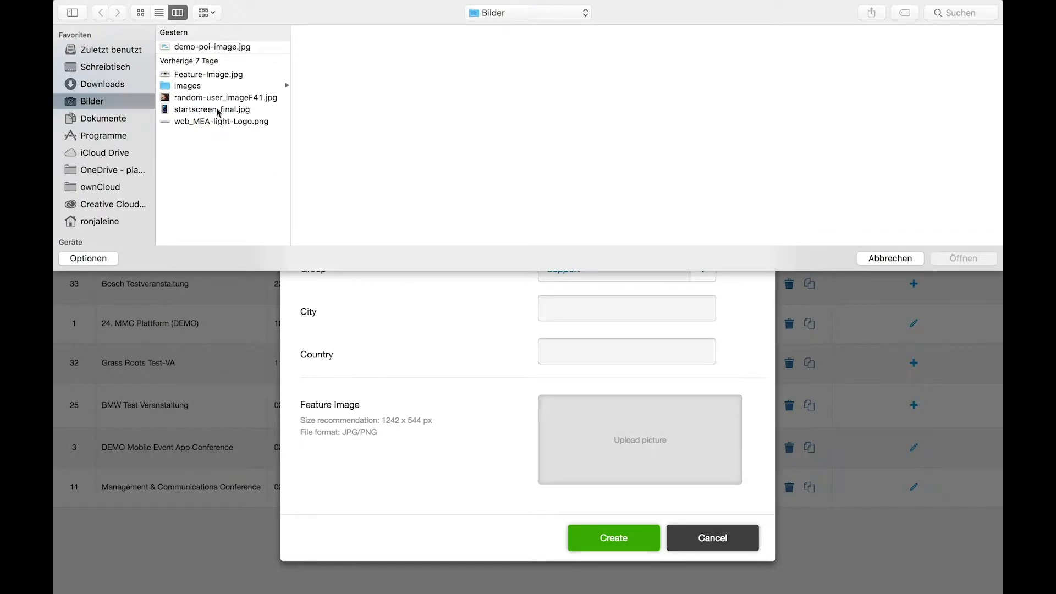
Step: Create the convention 'test' with Feature-Image.jpg as its feature image
click(208, 74)
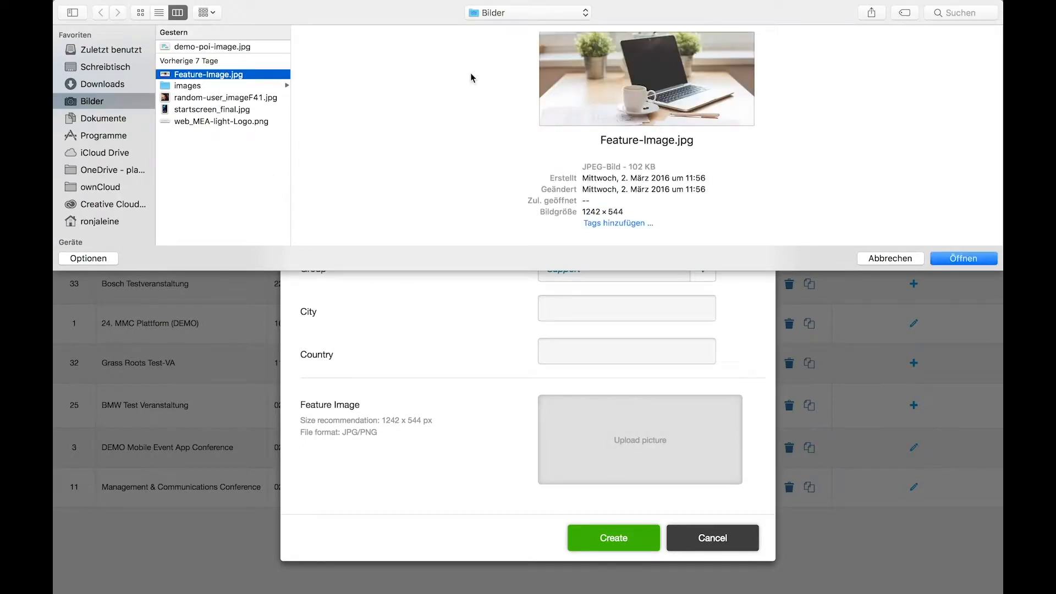
click(984, 260)
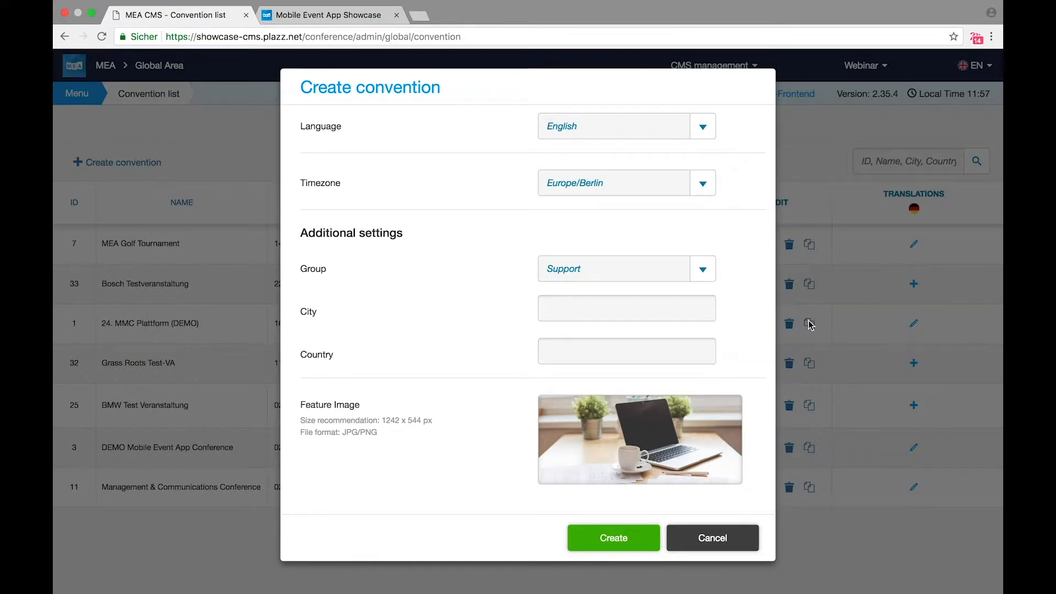
click(619, 539)
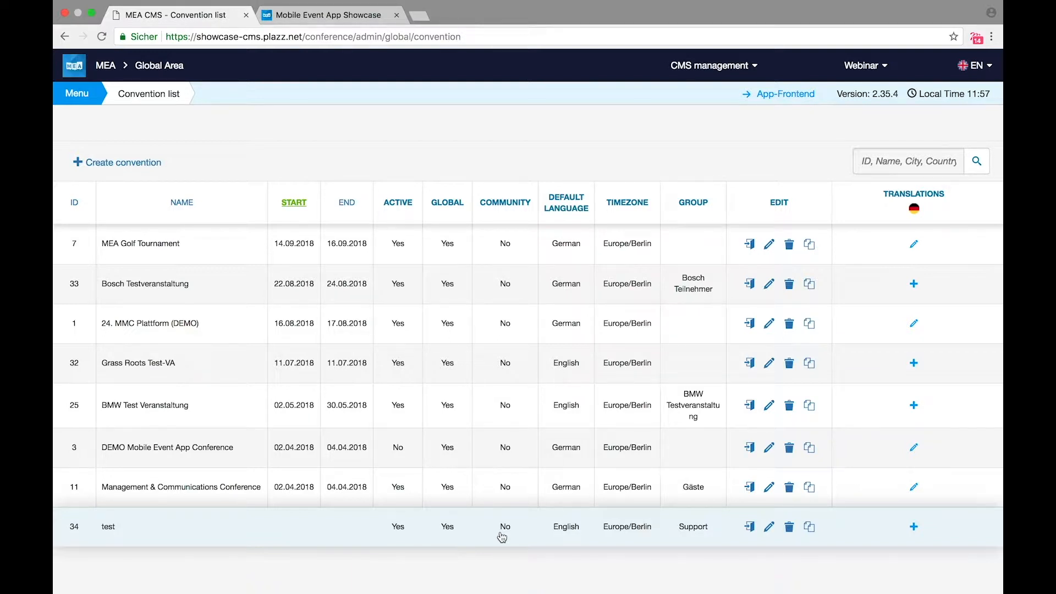
Step: Select convention 34, then open the 24. MMC Plattform (DEMO) event and its Menu navigation
click(751, 528)
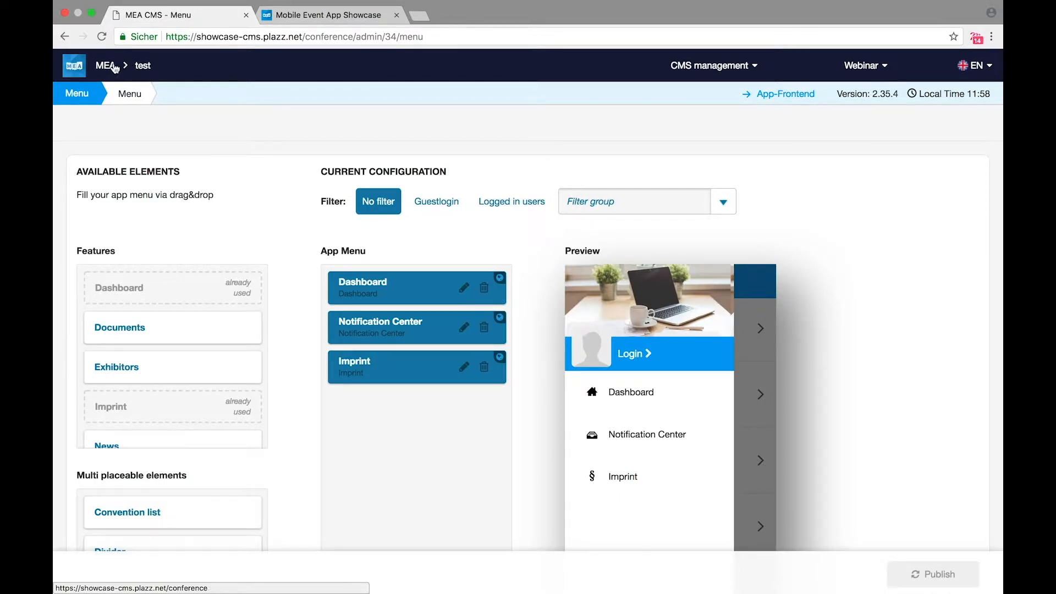
click(105, 68)
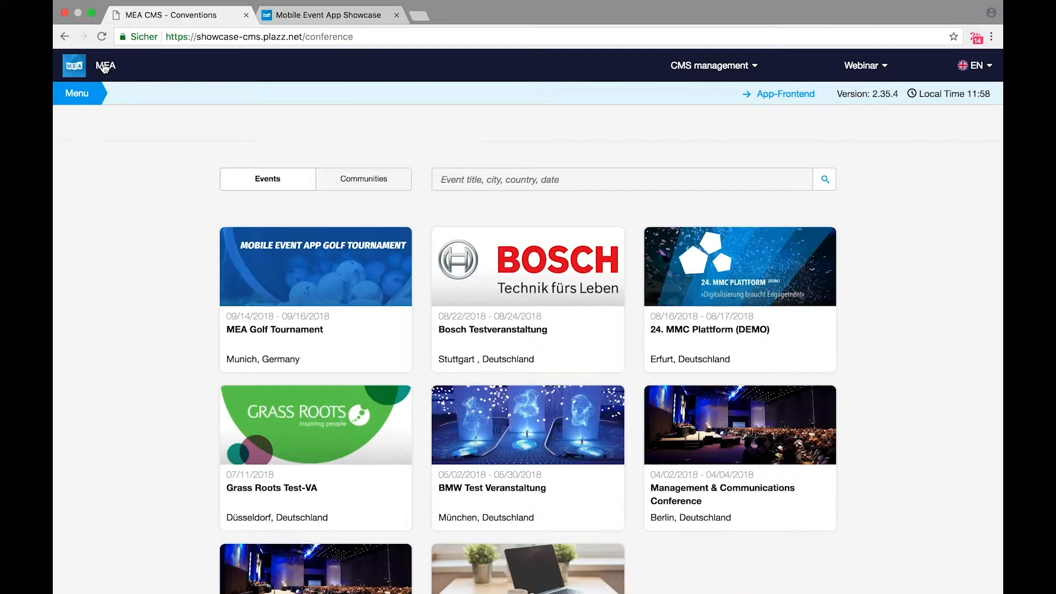
click(738, 291)
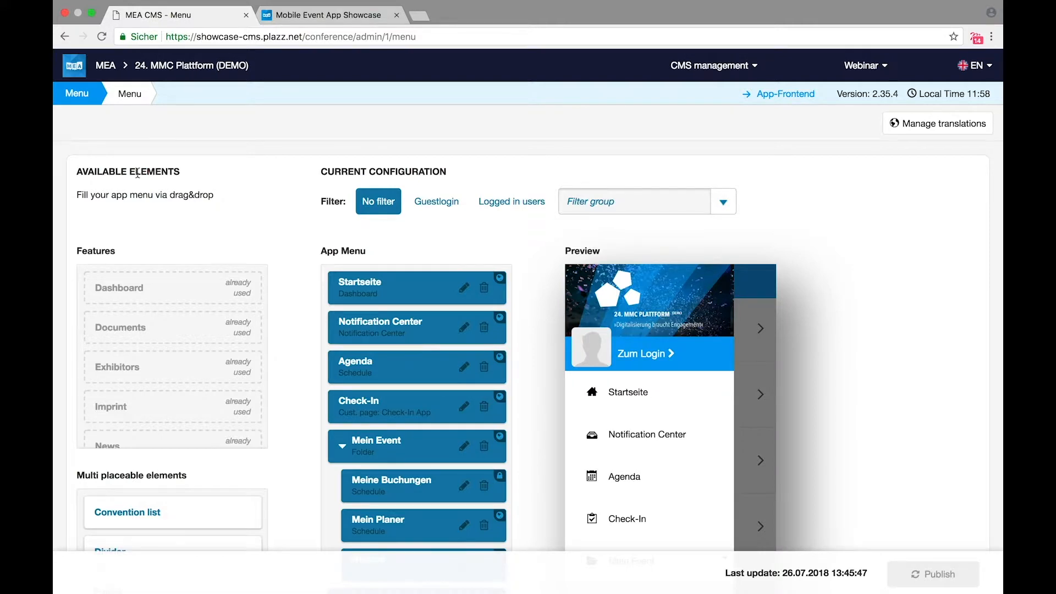
click(82, 96)
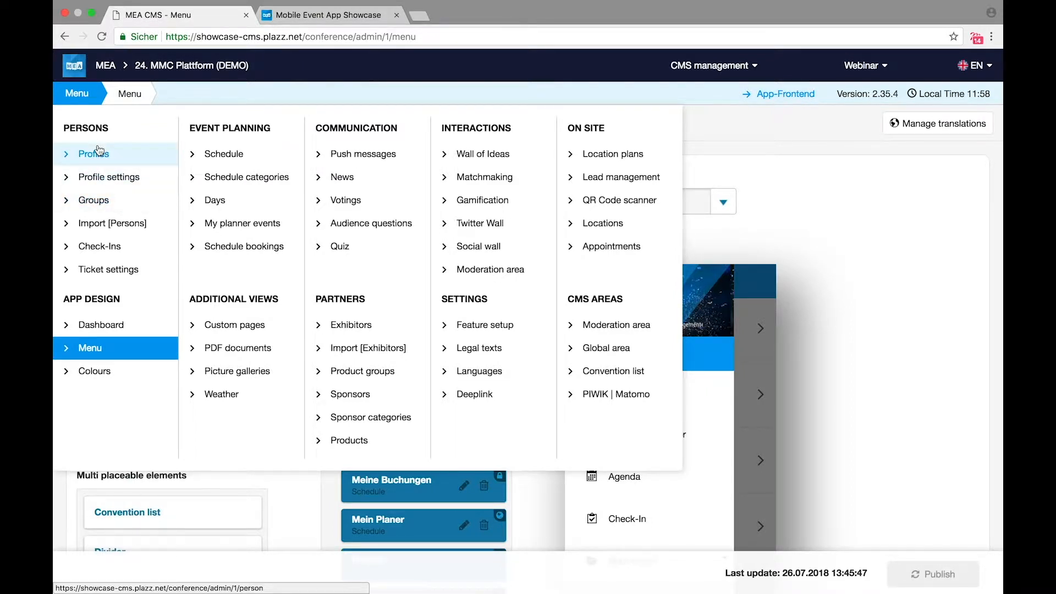
Step: Open the event's Groups page from the Persons section of the menu
click(100, 201)
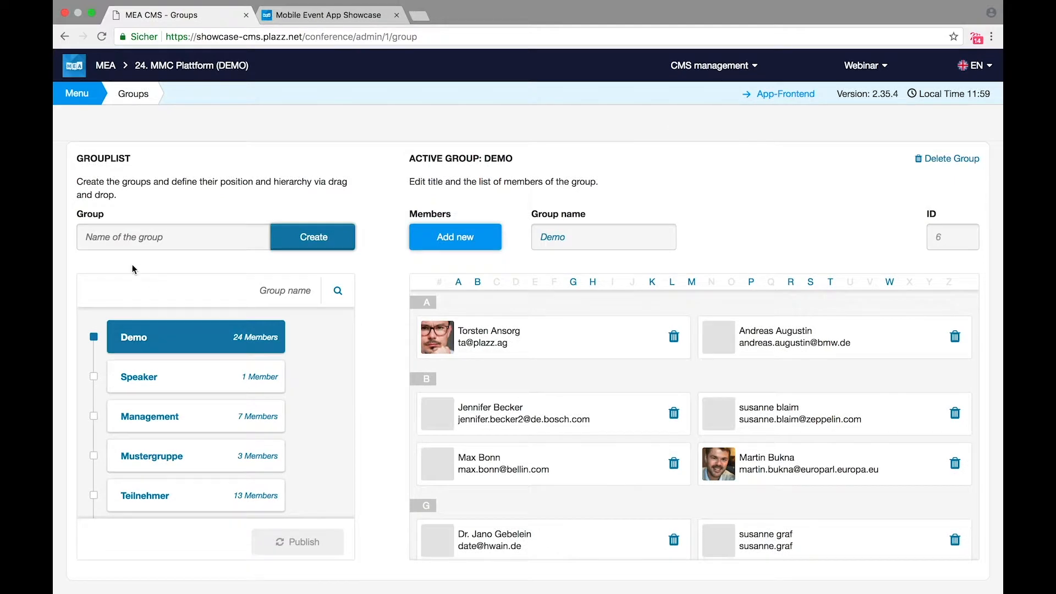
Step: Create three new groups: Guests, Speakers and Testconvention Participants
click(151, 238)
text(Guests)
key(Return)
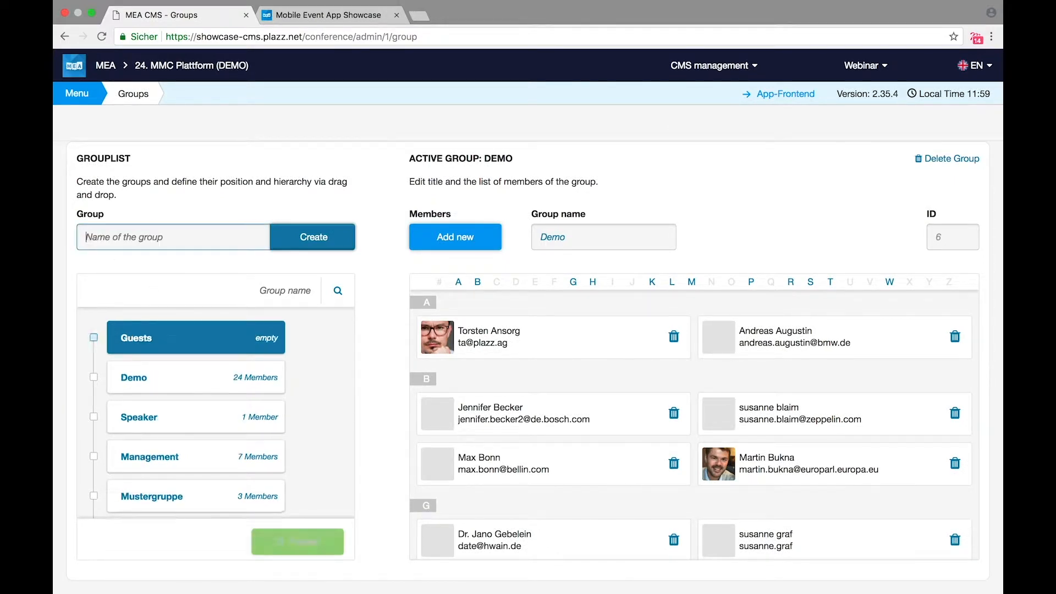
text(Speakers)
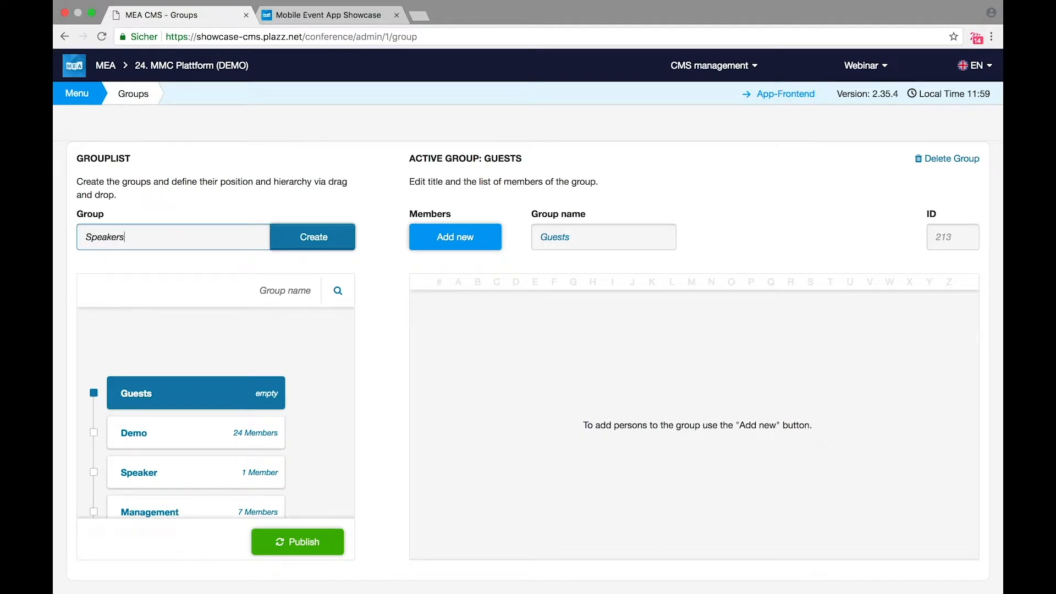
key(Return)
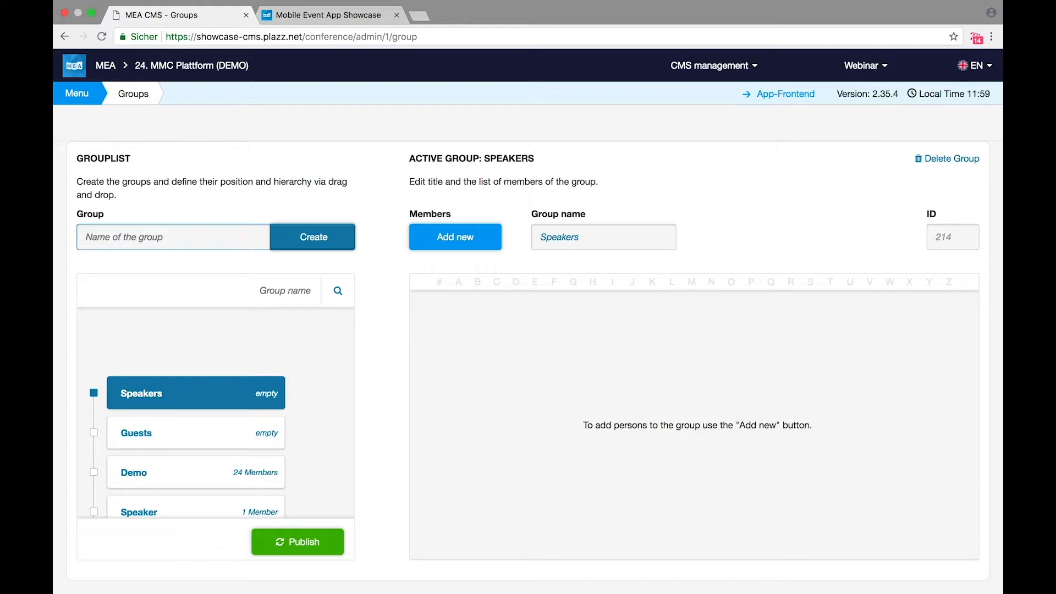
text(Testconvention Participants)
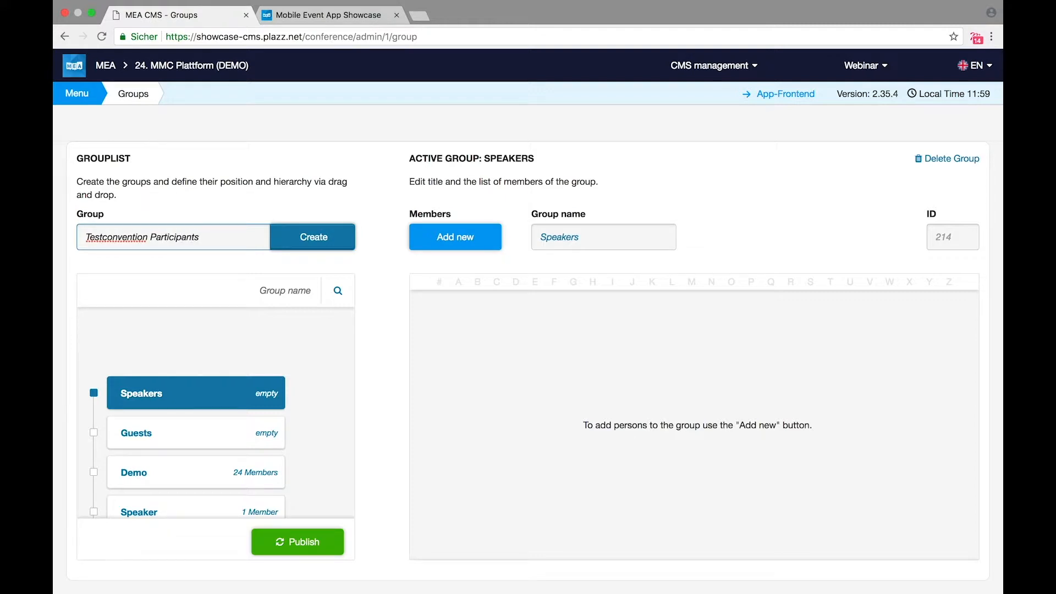
key(Return)
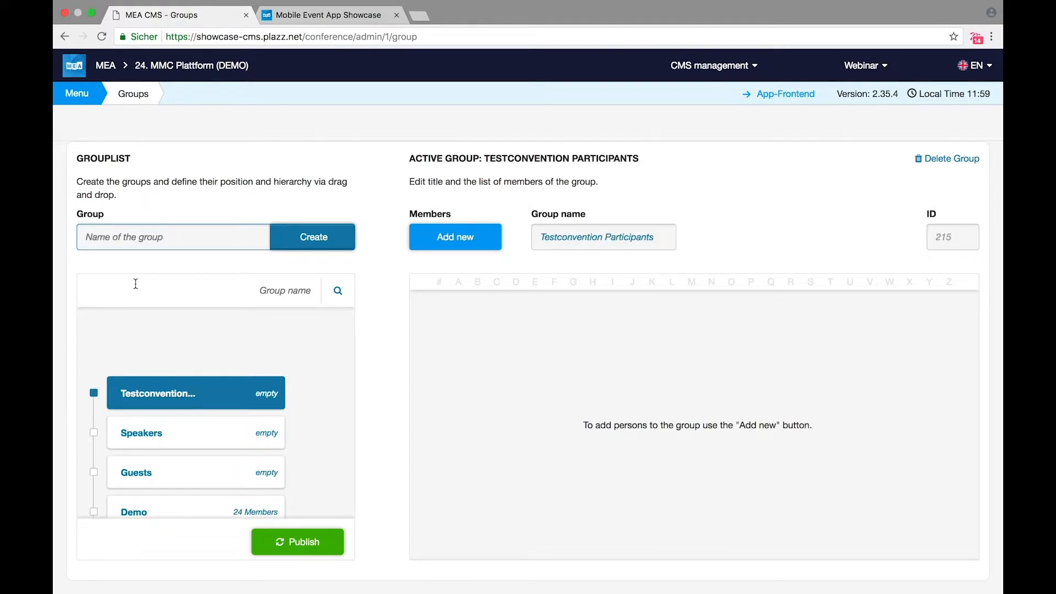
Step: Nest Speakers and Guests under Testconvention Participants and publish the group structure
drag(162, 421, 200, 413)
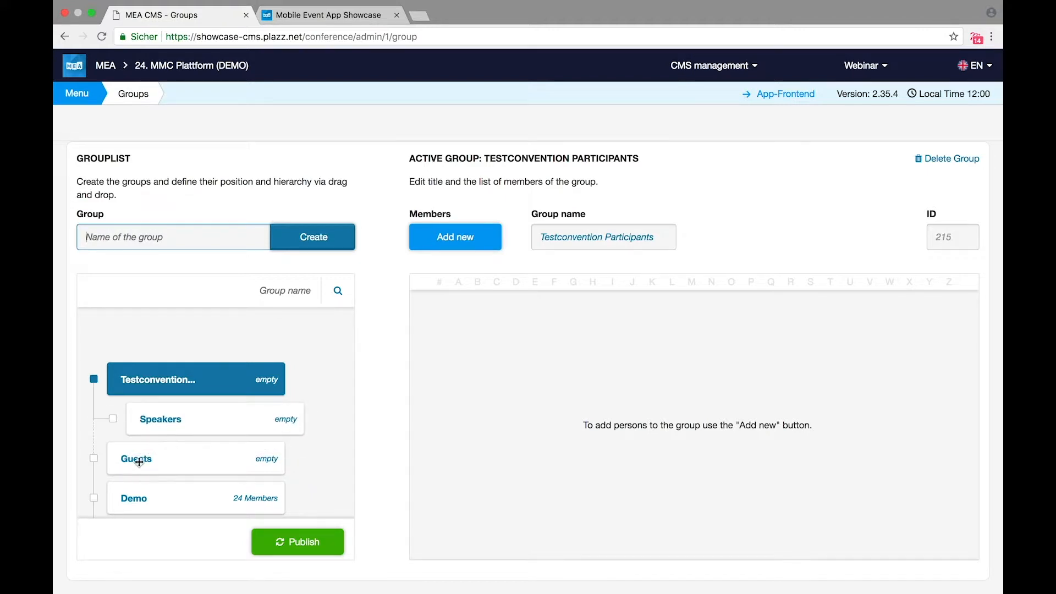
drag(124, 462, 151, 458)
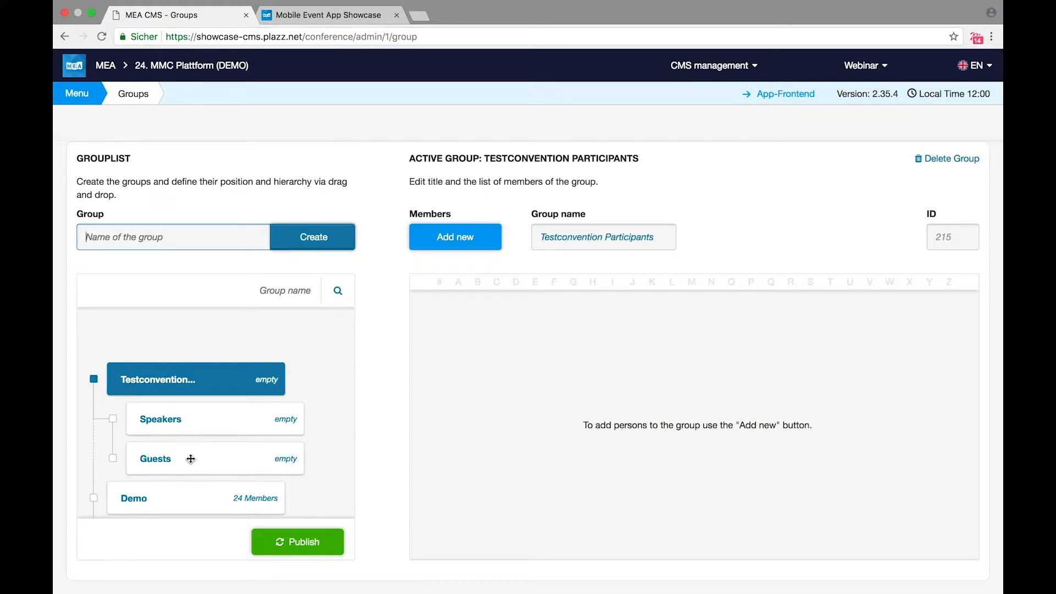
scroll(201, 436, down, 1)
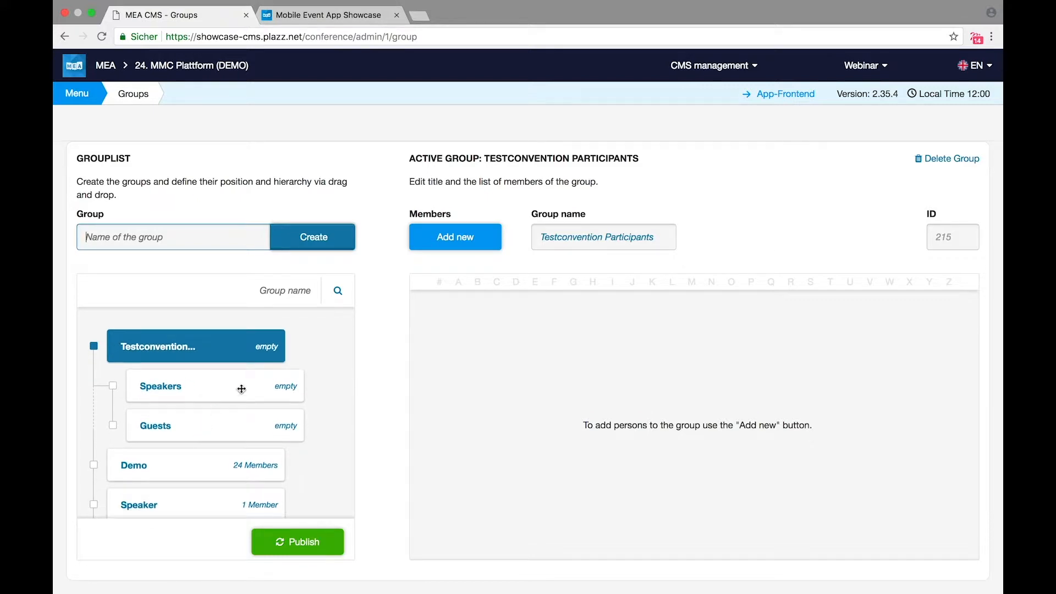
click(320, 556)
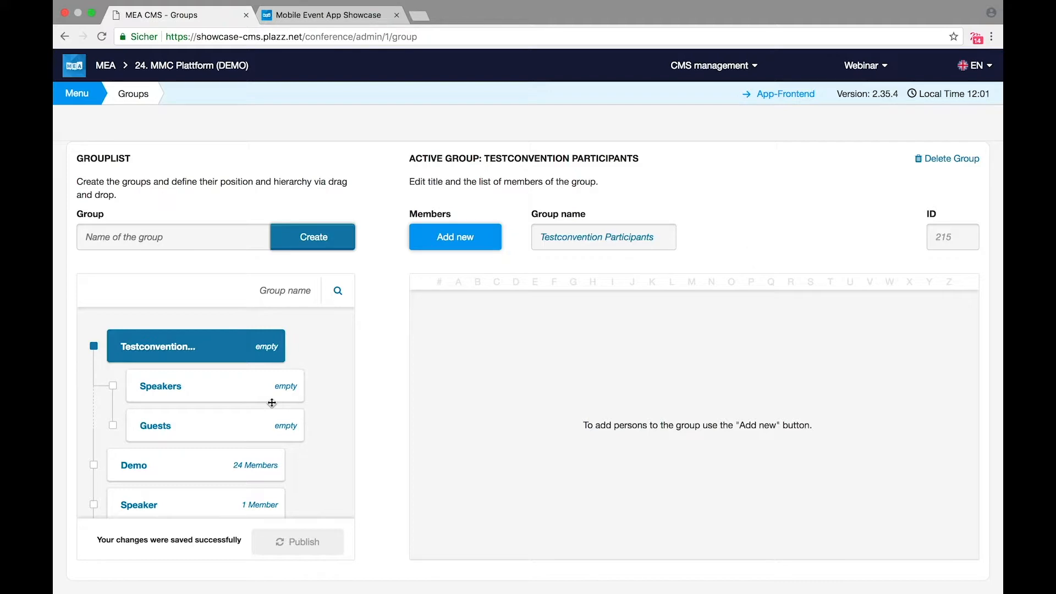
Step: Go to the Profiles page under Persons and start a new person profile
click(77, 93)
click(114, 161)
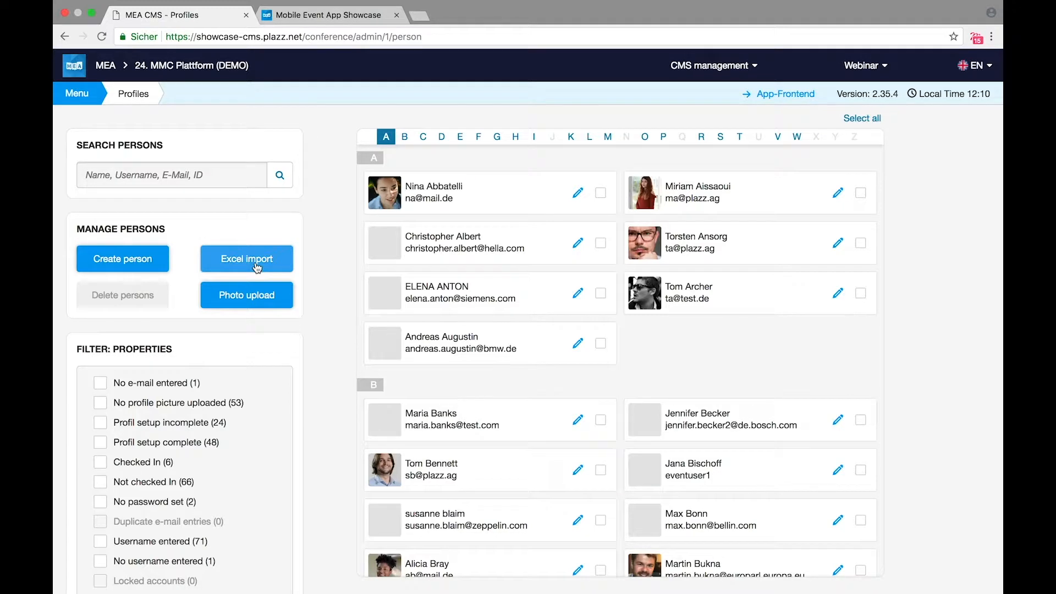
click(127, 264)
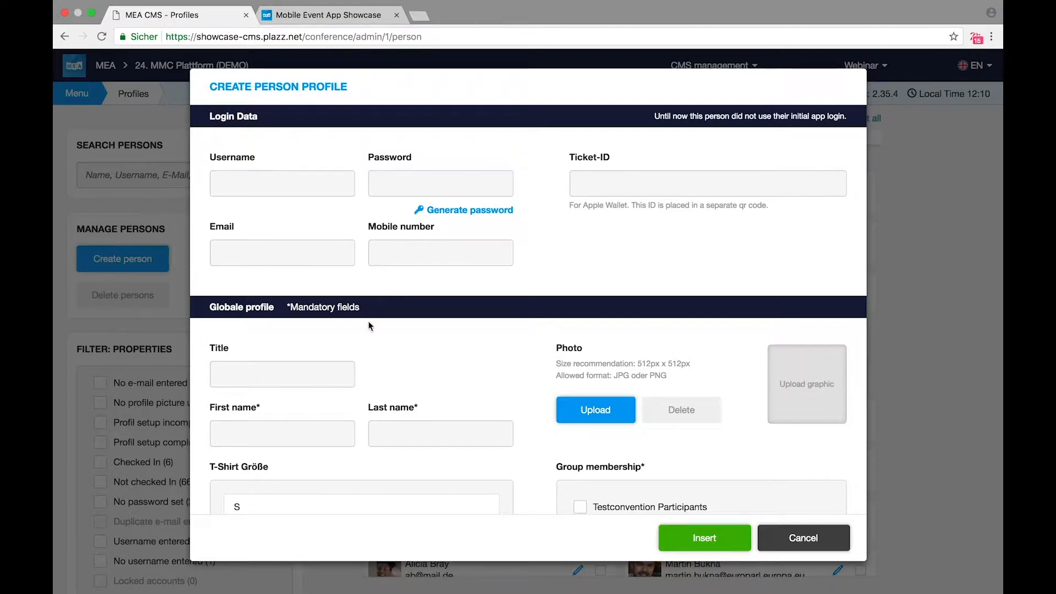
Step: Enter title Prof., the person's name, company Uni Coburg and position Professor of International Studies
click(302, 372)
text(Prof.)
key(Tab)
key(Tab)
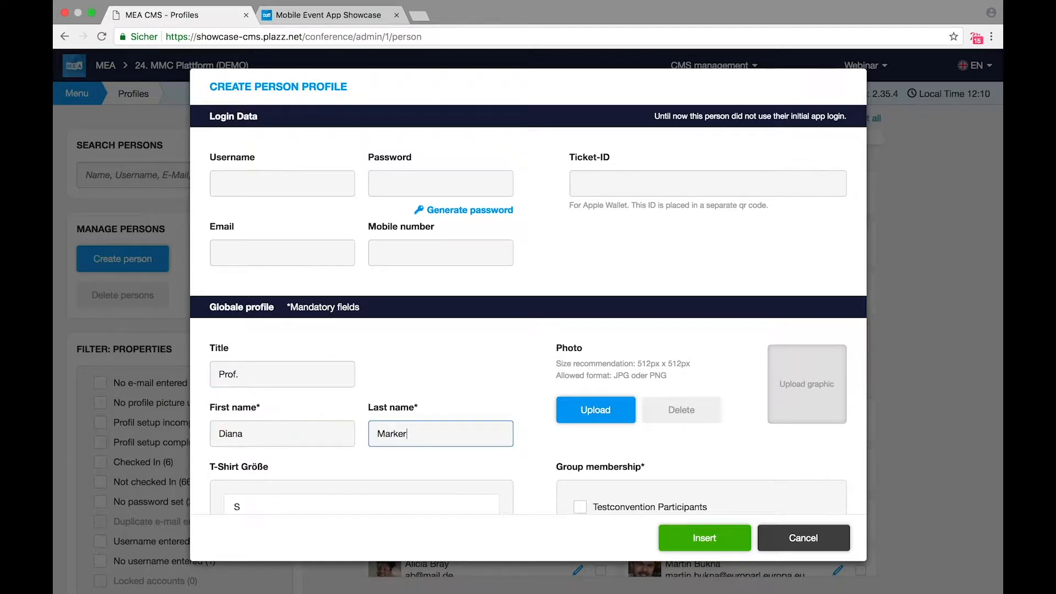
scroll(506, 380, down, 3)
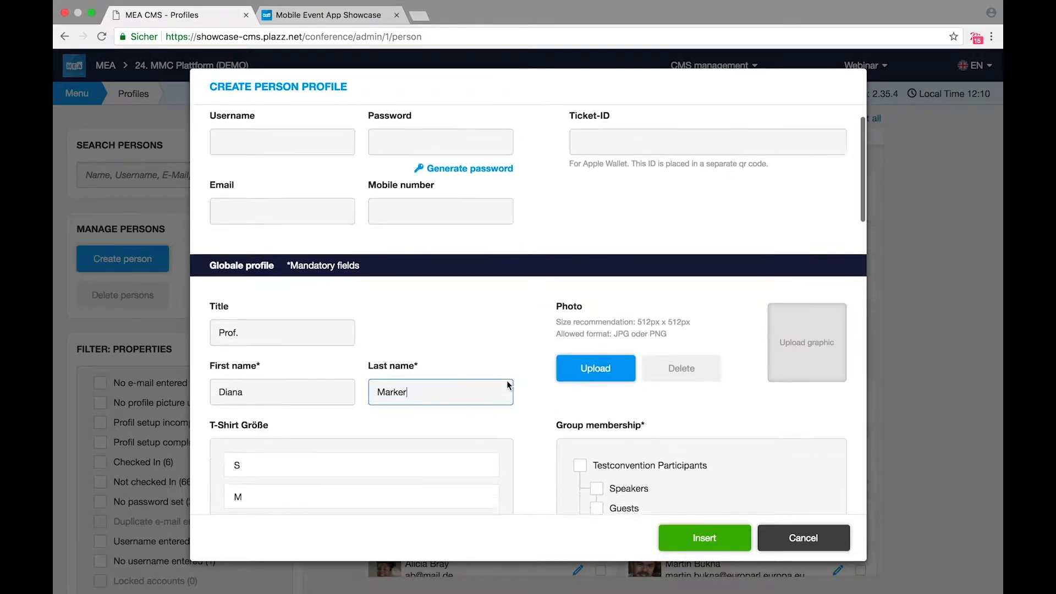
scroll(506, 380, down, 4)
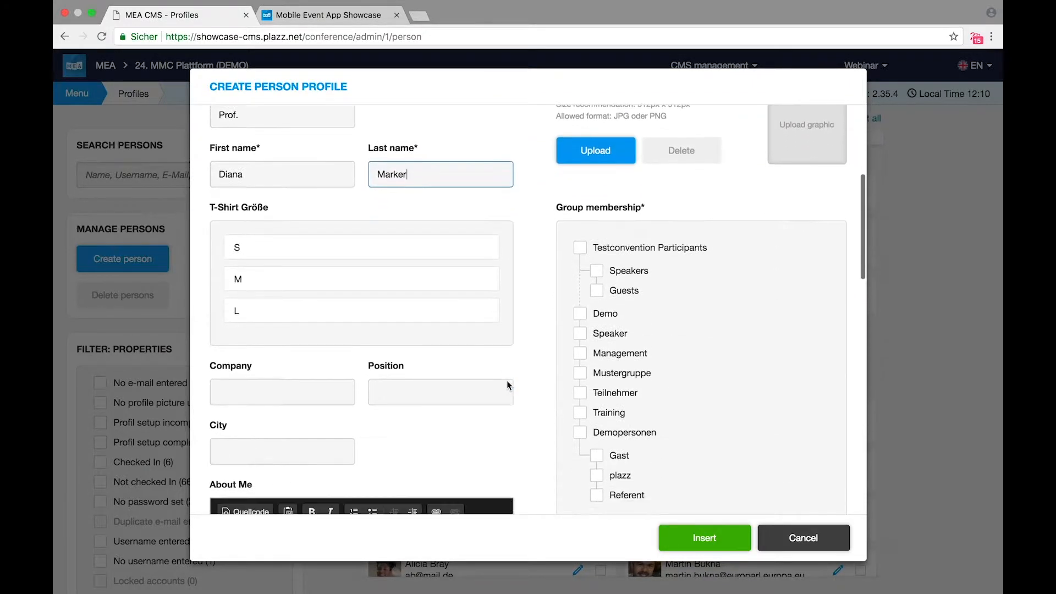
click(311, 390)
text(Uni Coburg)
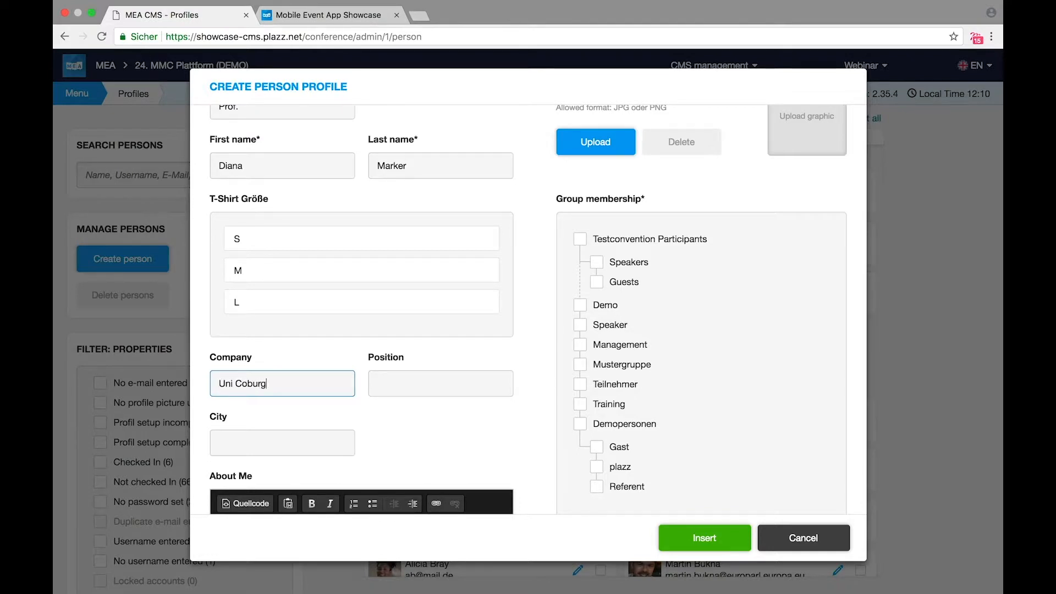
click(403, 388)
text(P)
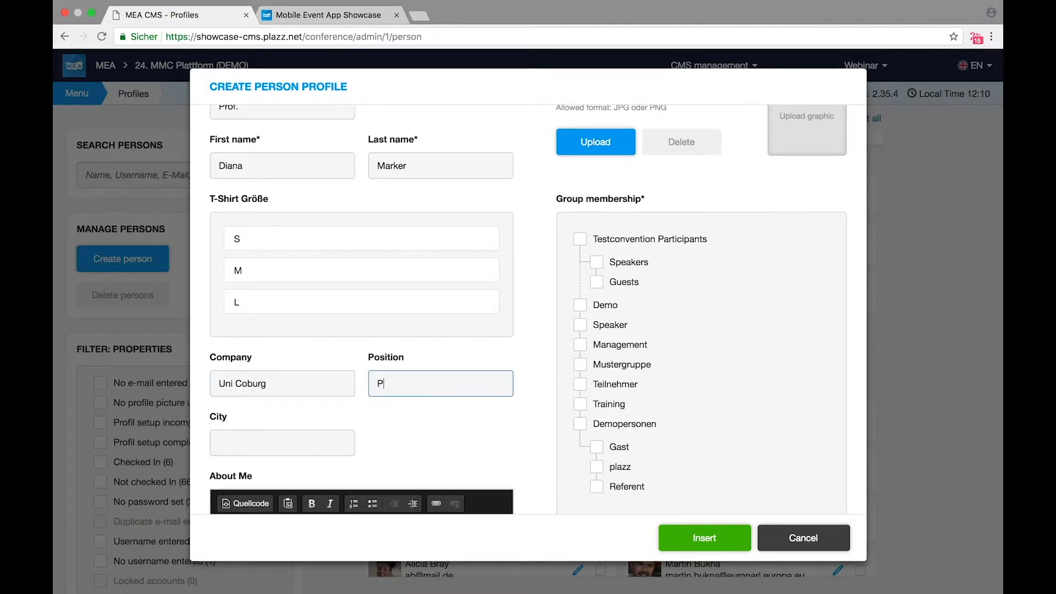
text(rofessor )
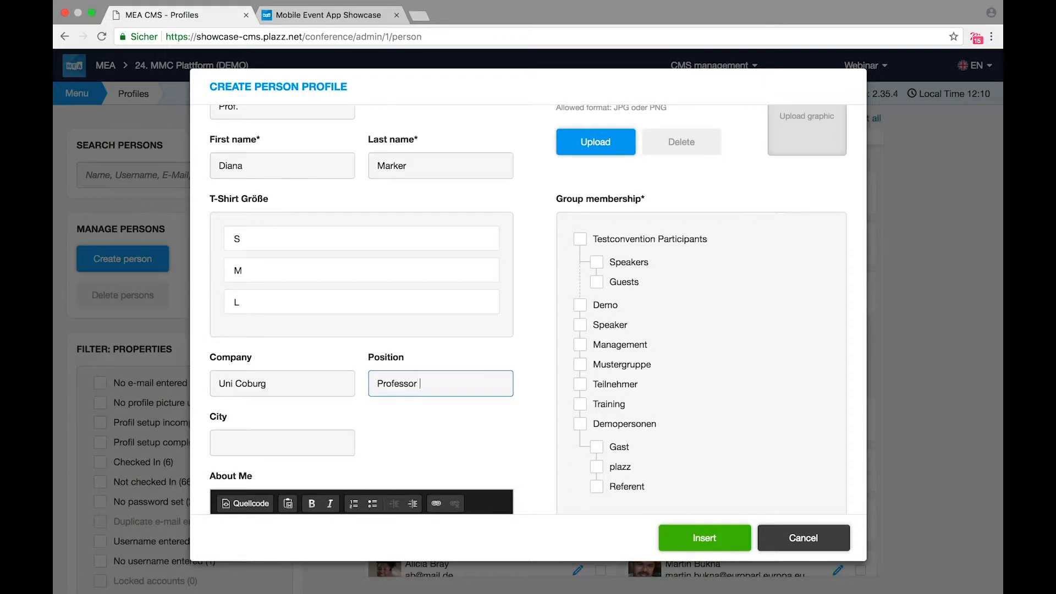
text(of International Studies)
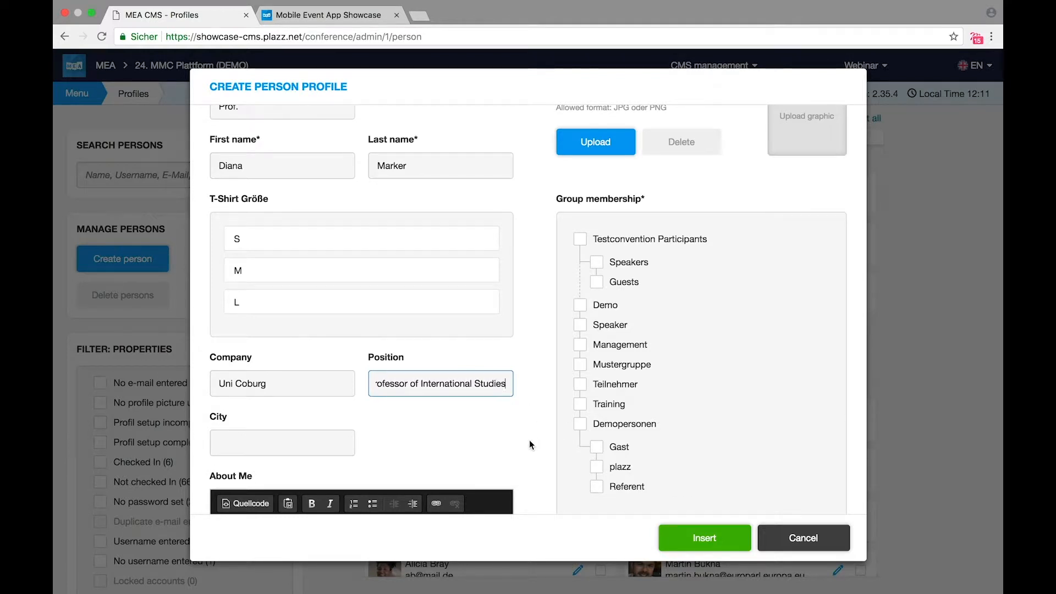
Step: Add the person to the Speakers group, upload the portrait photo, and save the profile
scroll(529, 440, down, 3)
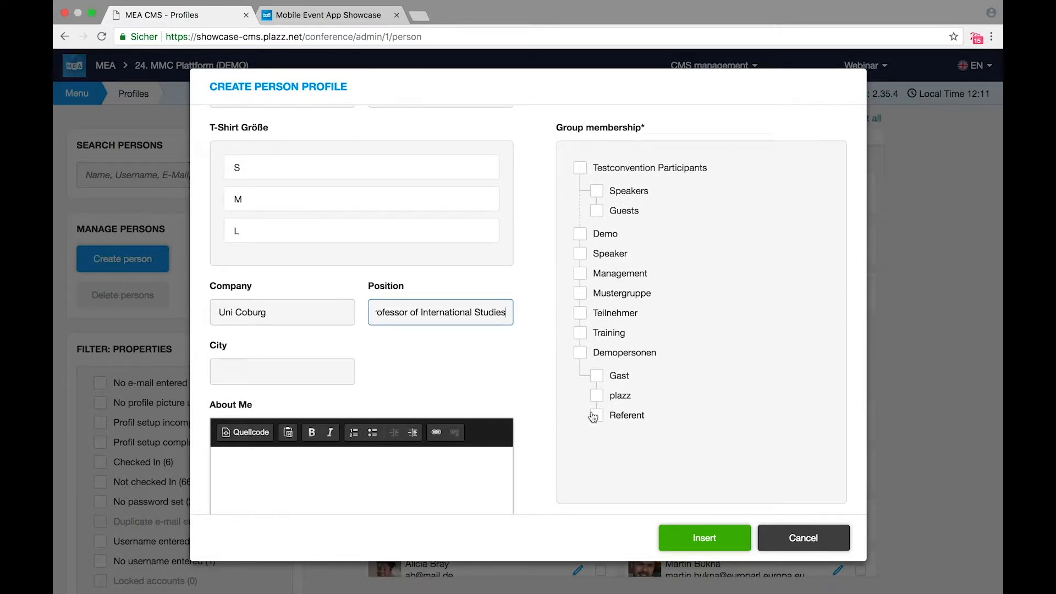
scroll(572, 401, up, 4)
click(597, 303)
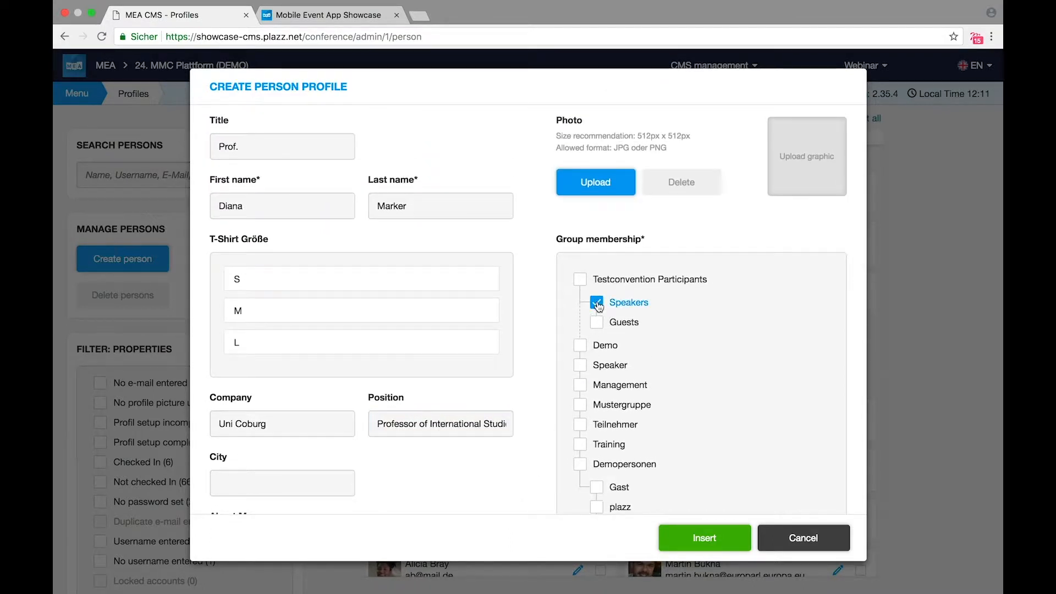
click(619, 185)
click(216, 101)
click(988, 257)
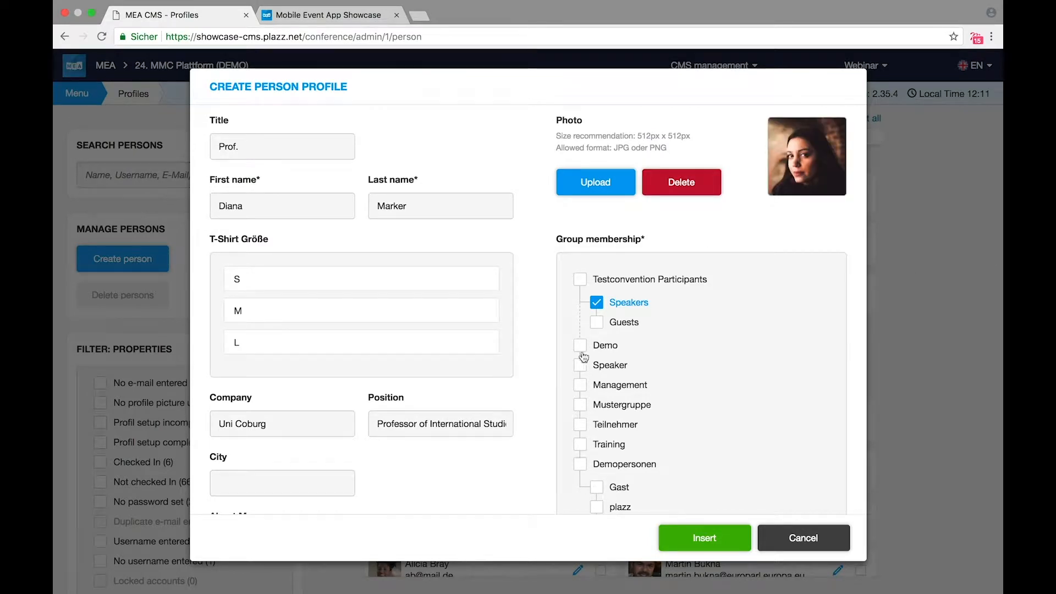
scroll(562, 384, up, 4)
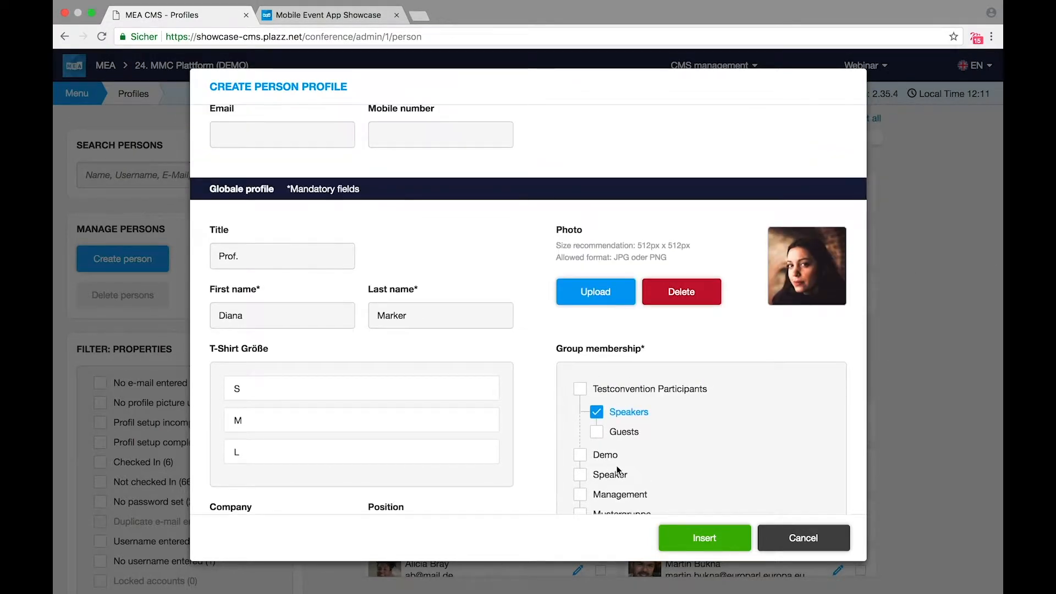
click(710, 528)
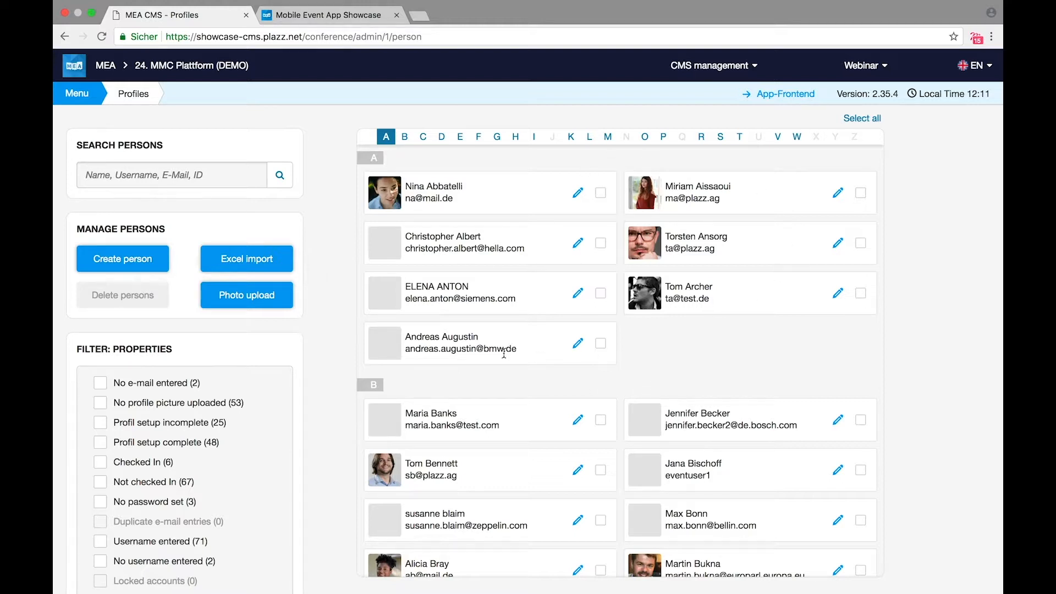
Step: Check the new profile by searching for the person's name and toggling the Speakers group filter
click(204, 175)
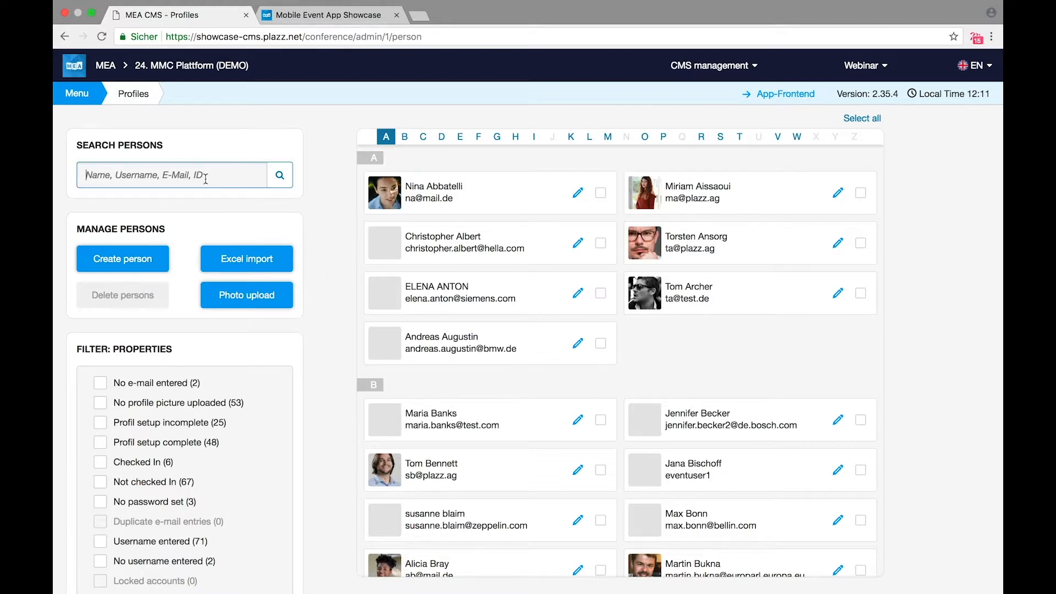
text(diana)
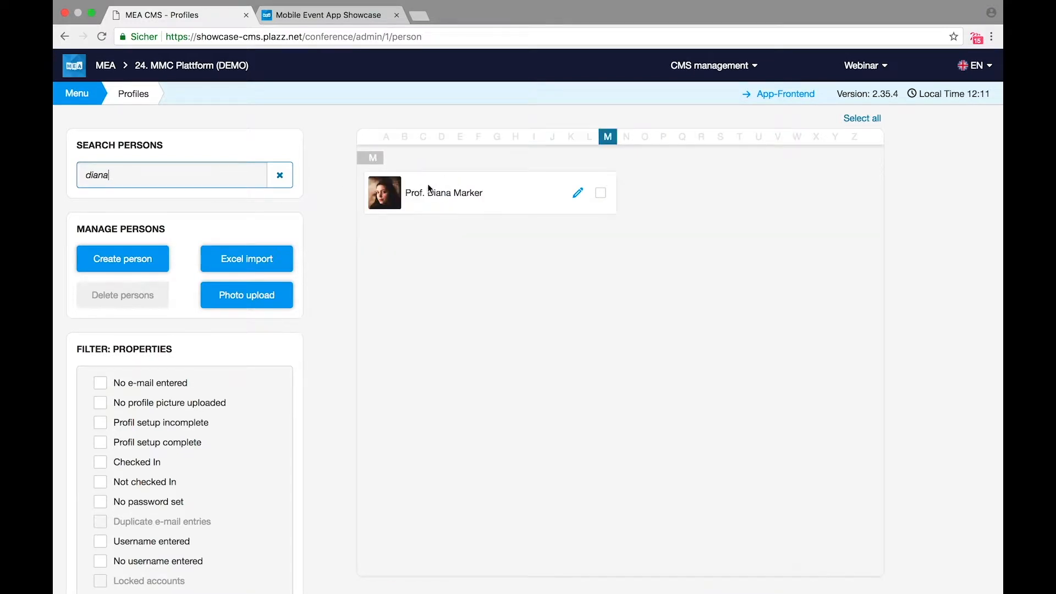
click(281, 176)
scroll(324, 496, down, 5)
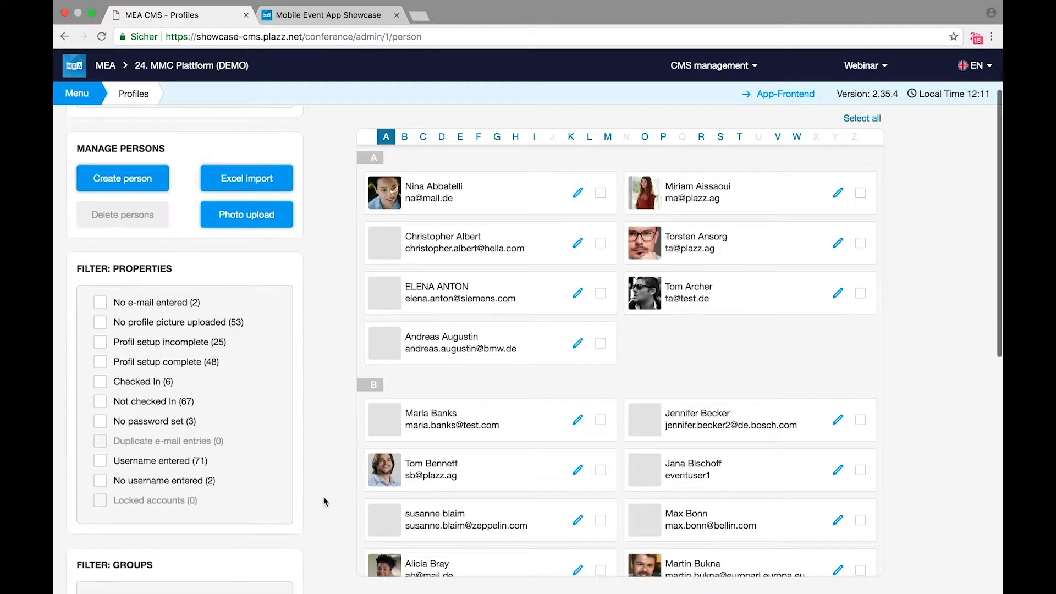
scroll(323, 497, down, 2)
click(117, 429)
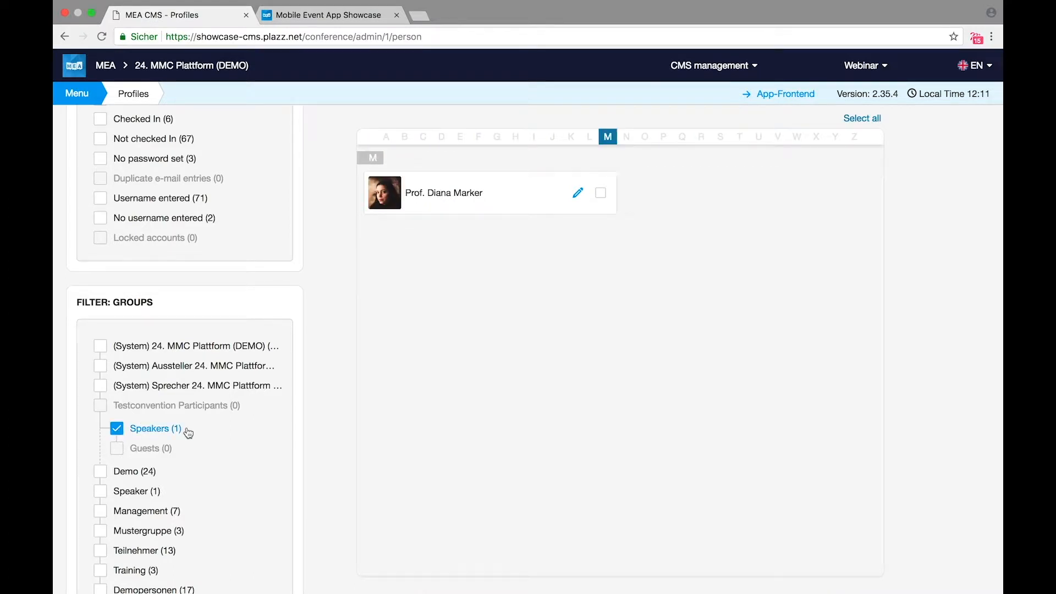
click(117, 429)
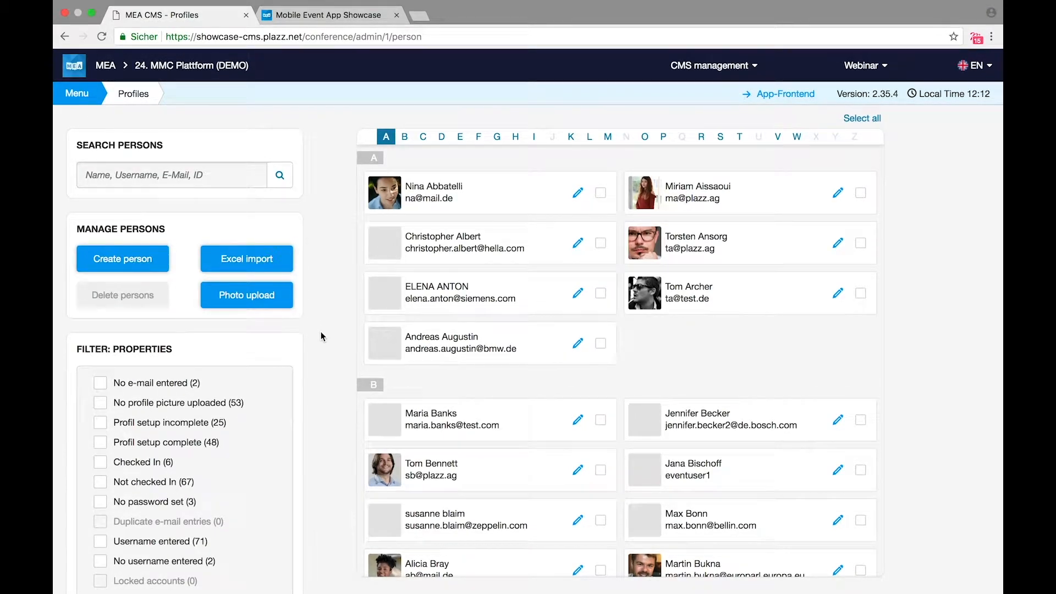
Step: Open the event Schedule page, then switch to the app showcase
click(90, 94)
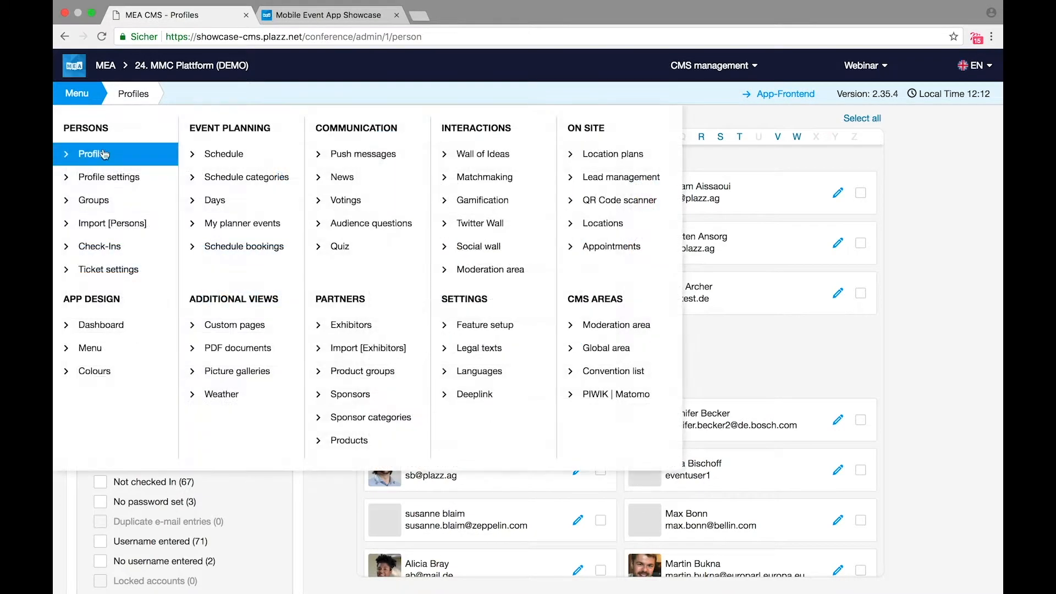
click(233, 159)
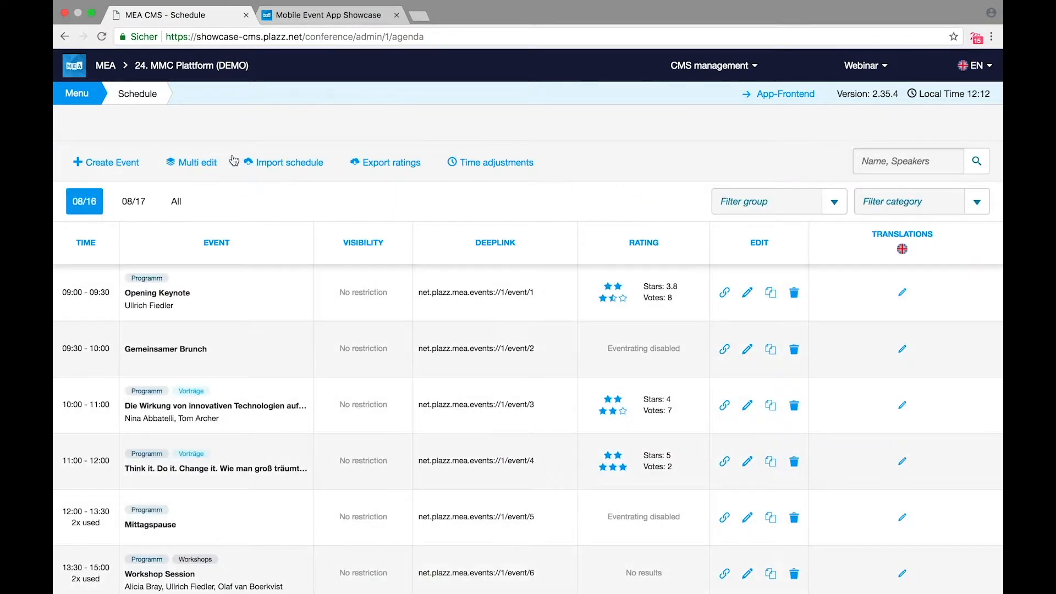
click(355, 18)
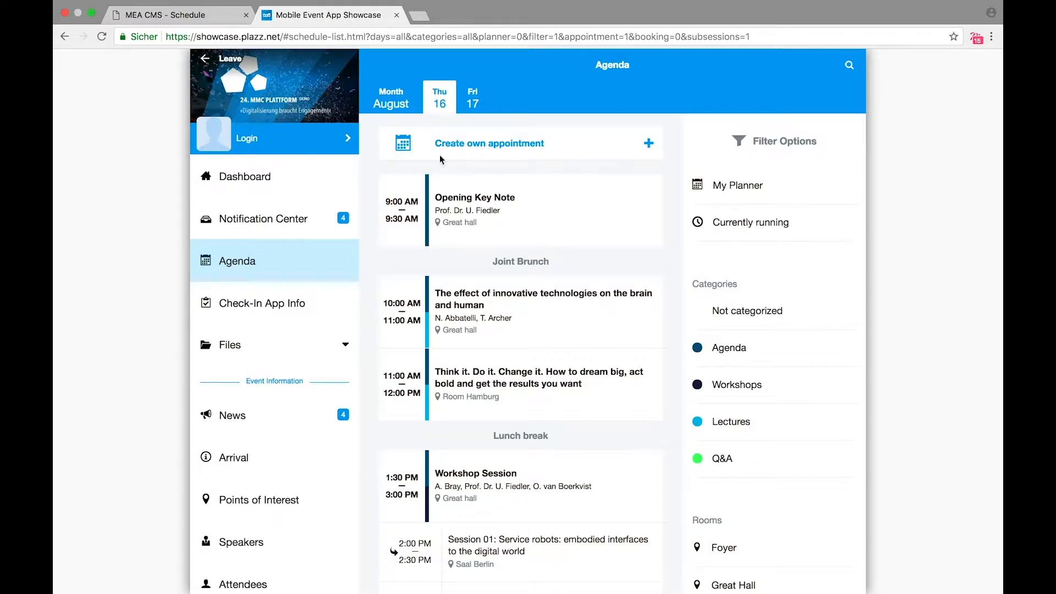
Step: On Thursday's agenda, filter the sessions to the Agenda and Workshops categories
click(468, 101)
click(447, 101)
scroll(752, 443, down, 2)
click(765, 287)
click(758, 318)
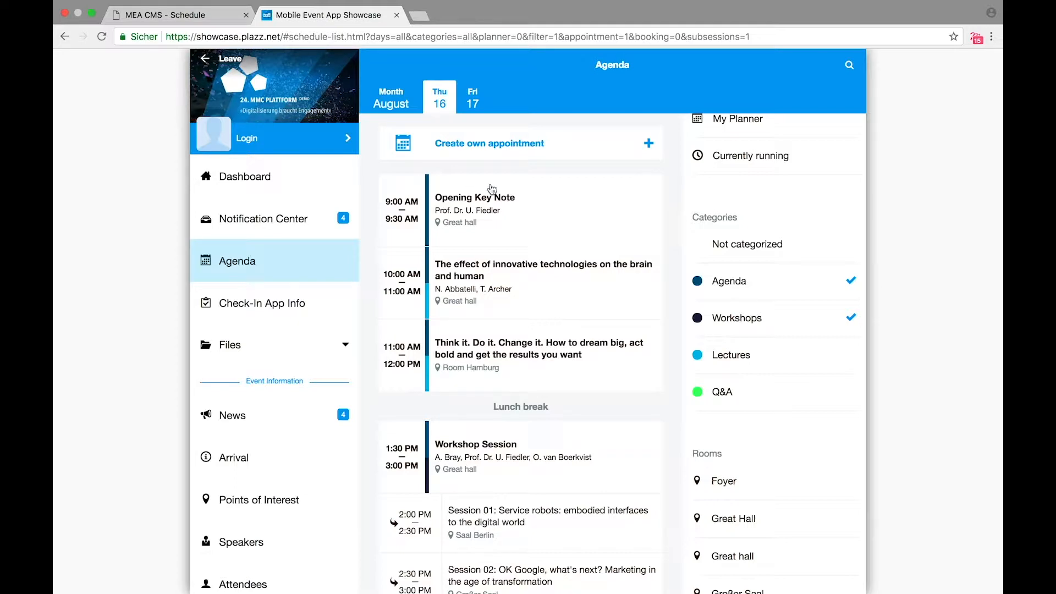
Step: View the Opening Key Note details, then go back to the CMS schedule
click(470, 199)
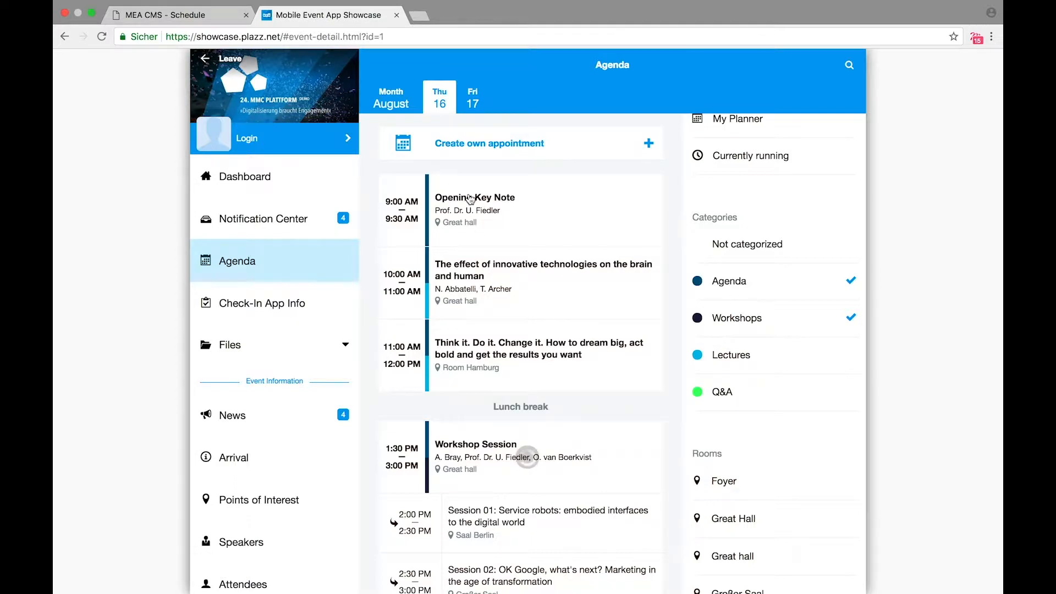
scroll(489, 417, down, 3)
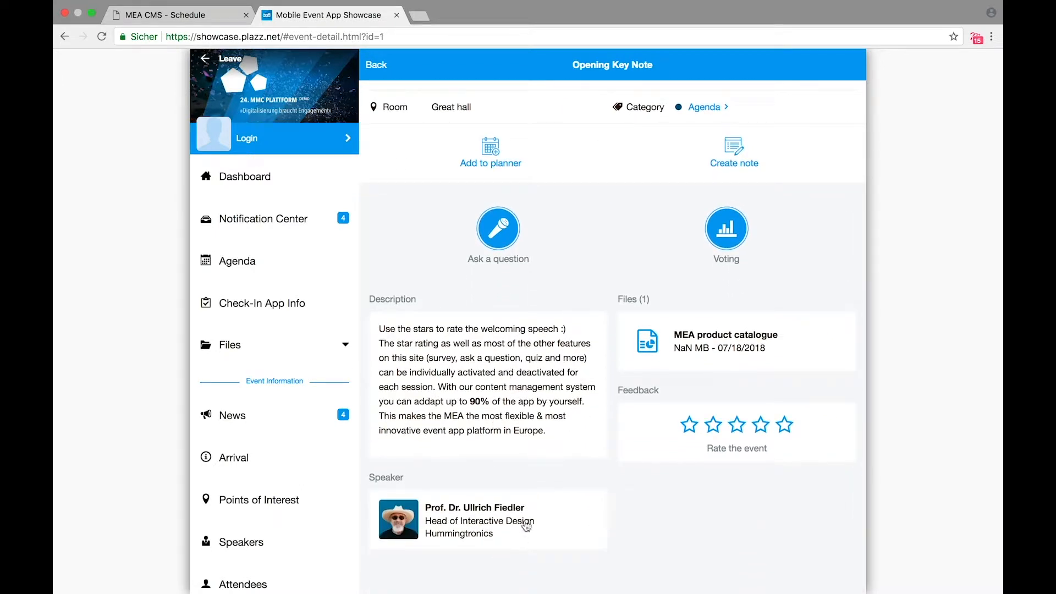
scroll(529, 509, up, 3)
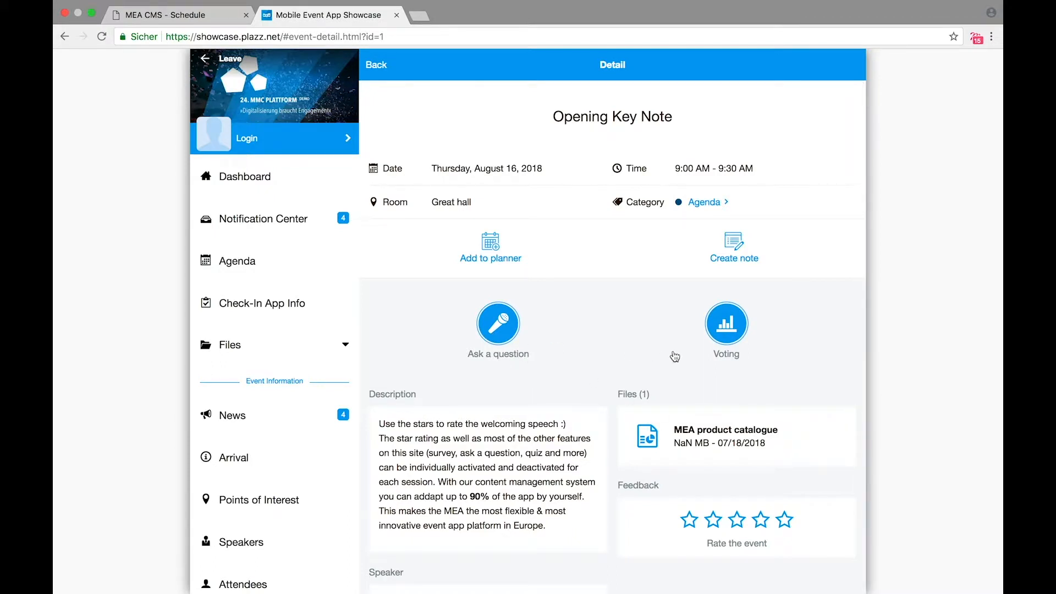
click(199, 18)
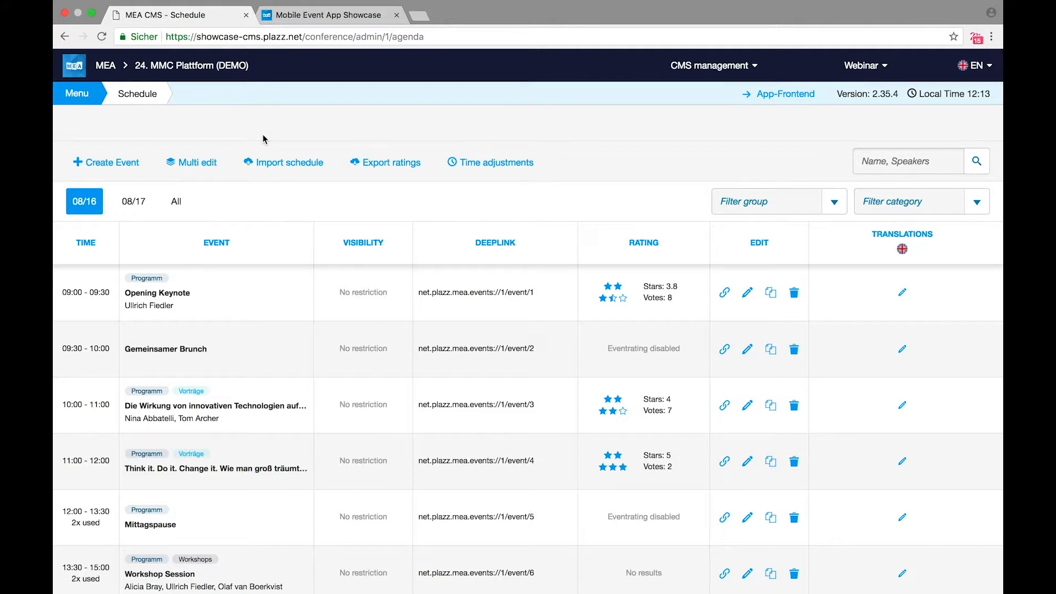
click(83, 94)
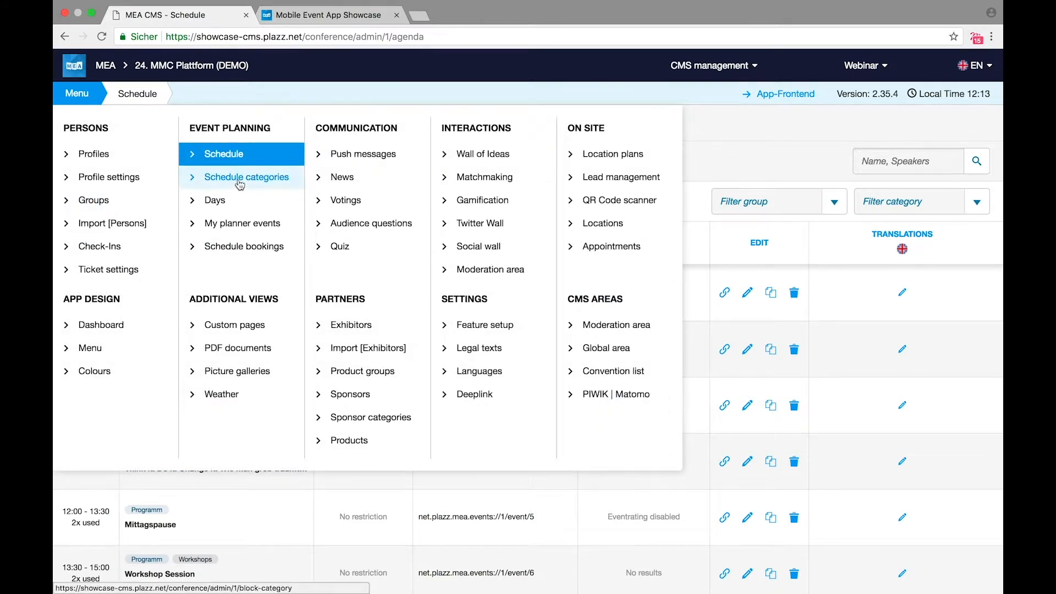
click(224, 203)
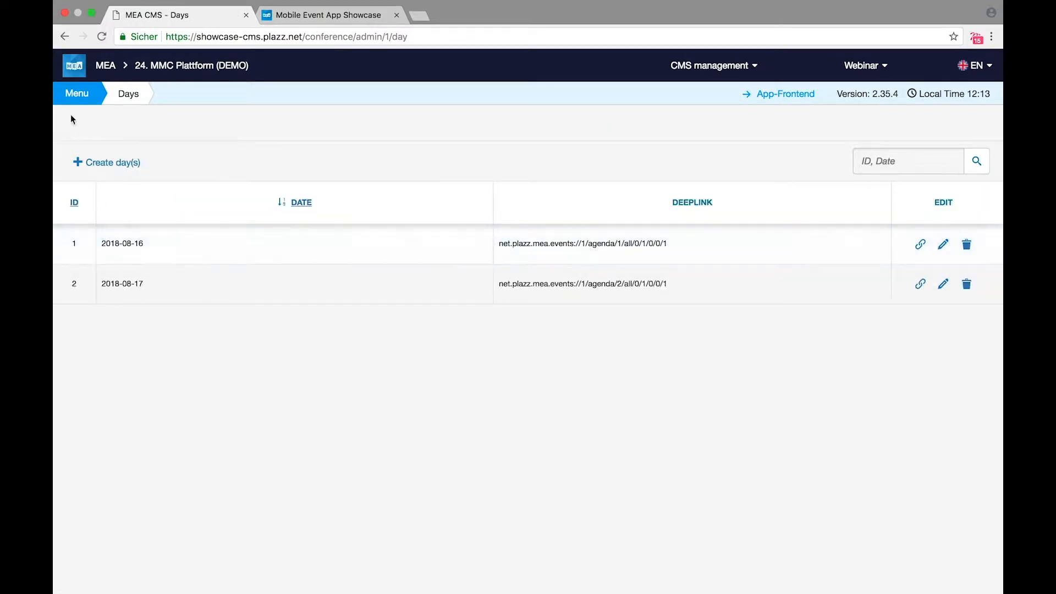
click(67, 94)
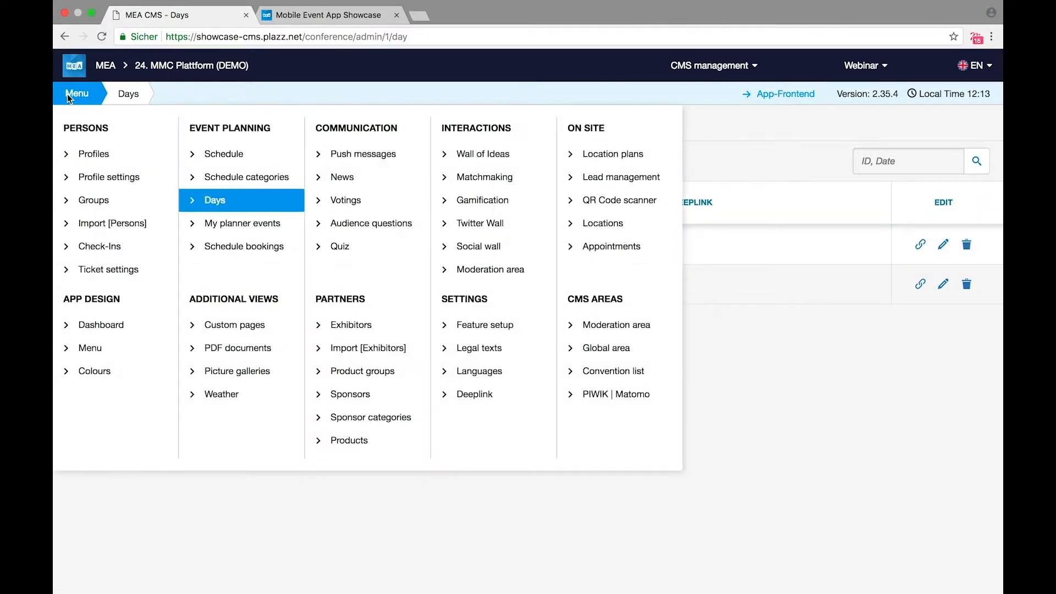
click(273, 178)
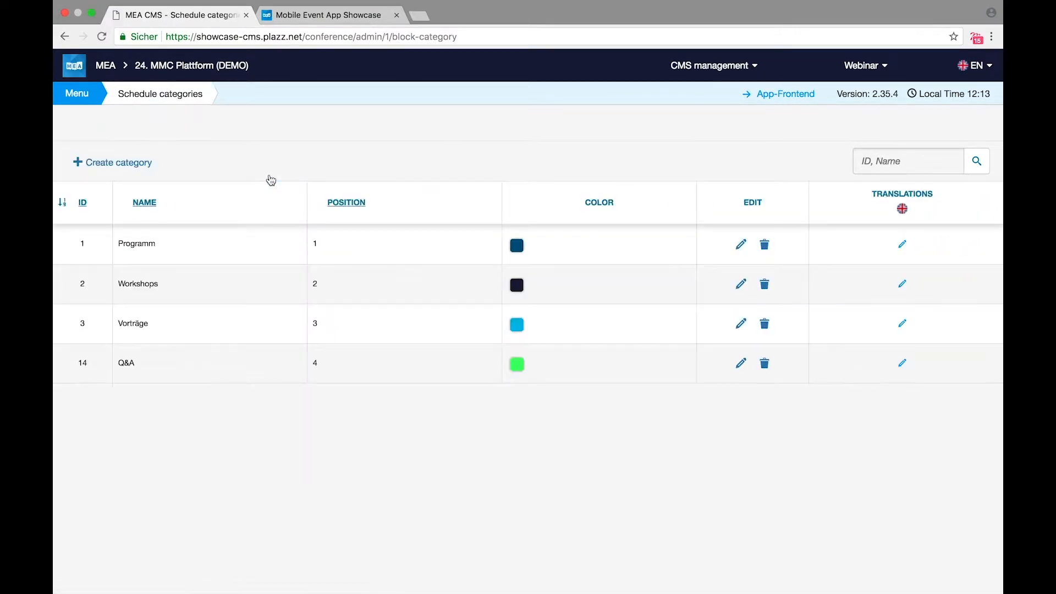
click(206, 247)
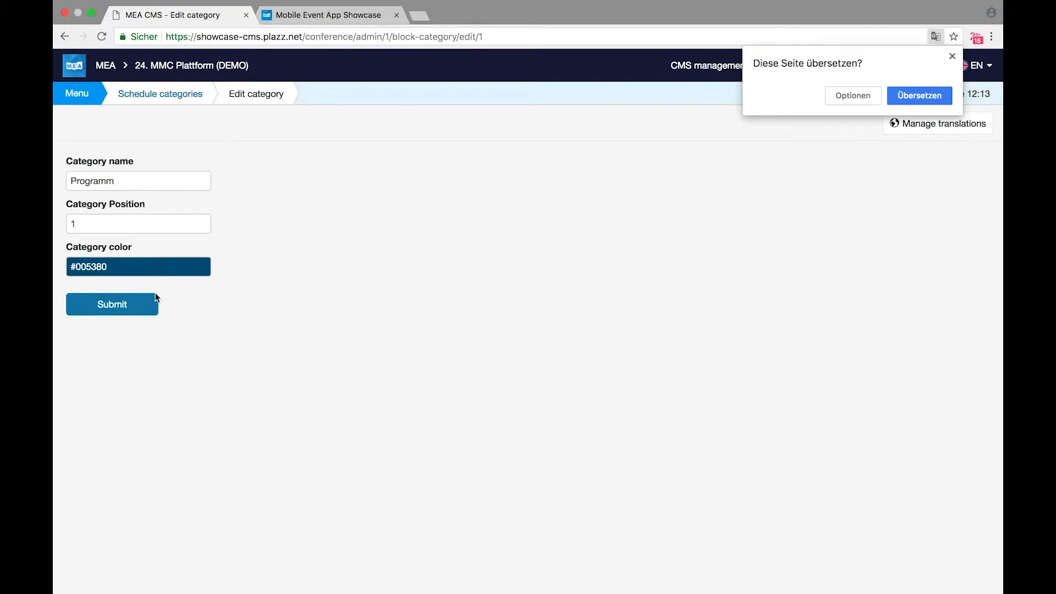
click(953, 57)
click(154, 97)
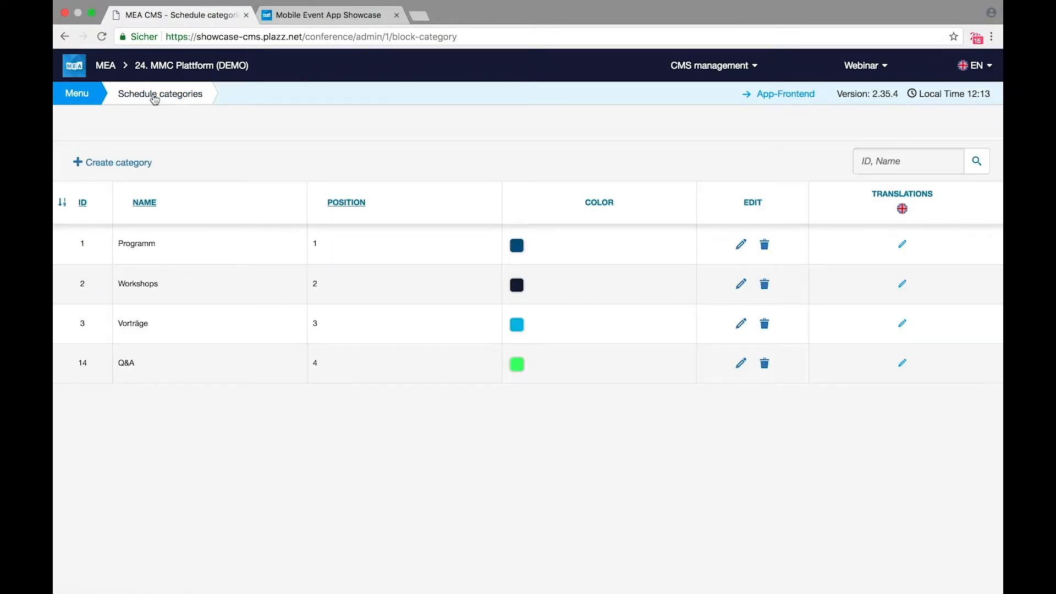
click(72, 95)
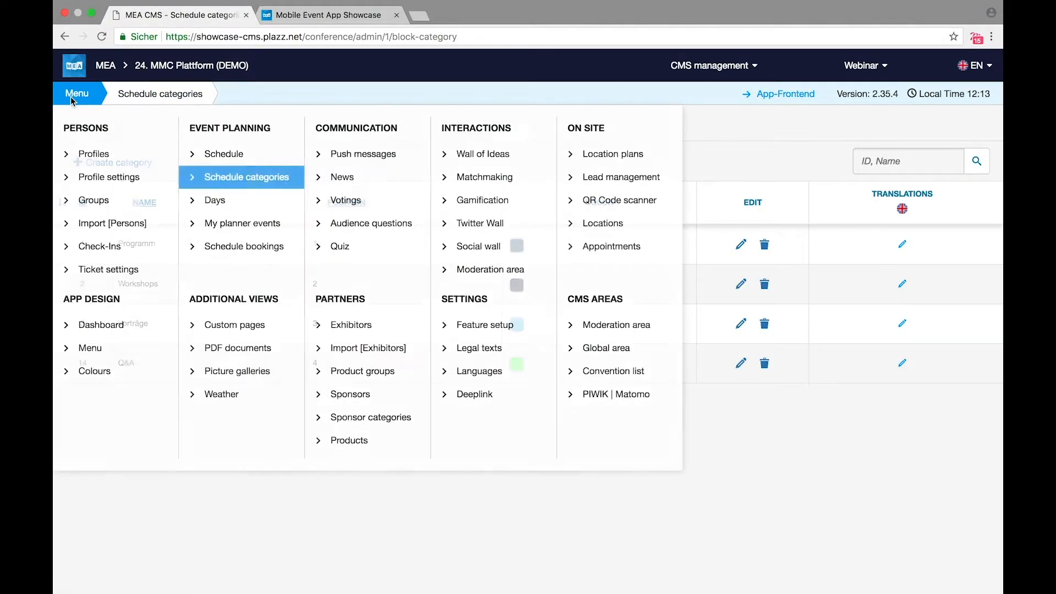
click(225, 158)
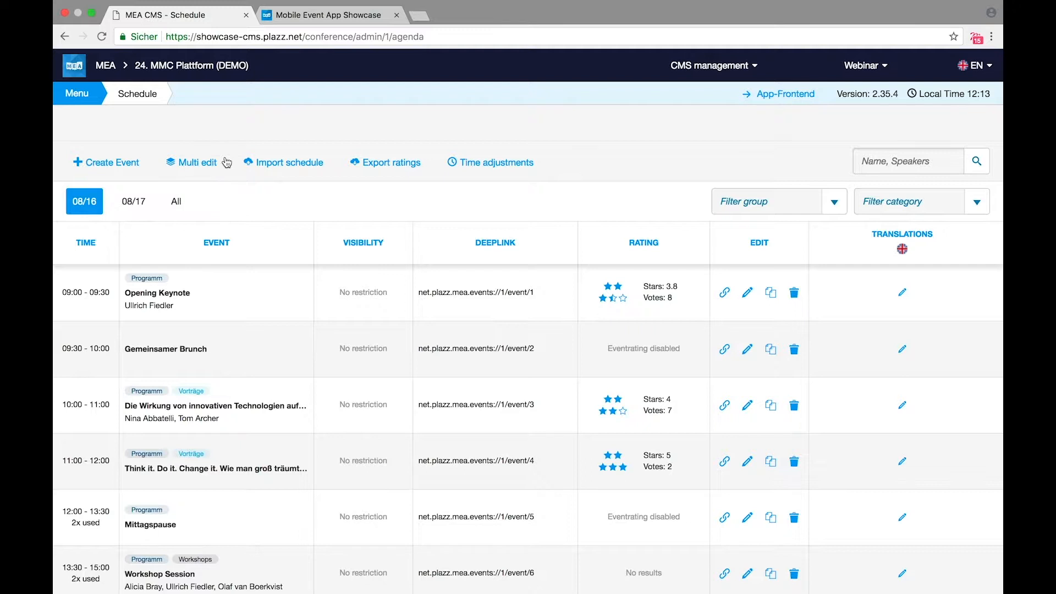
Step: Start a new schedule event and assign the new speaker via the Speaker search
click(91, 169)
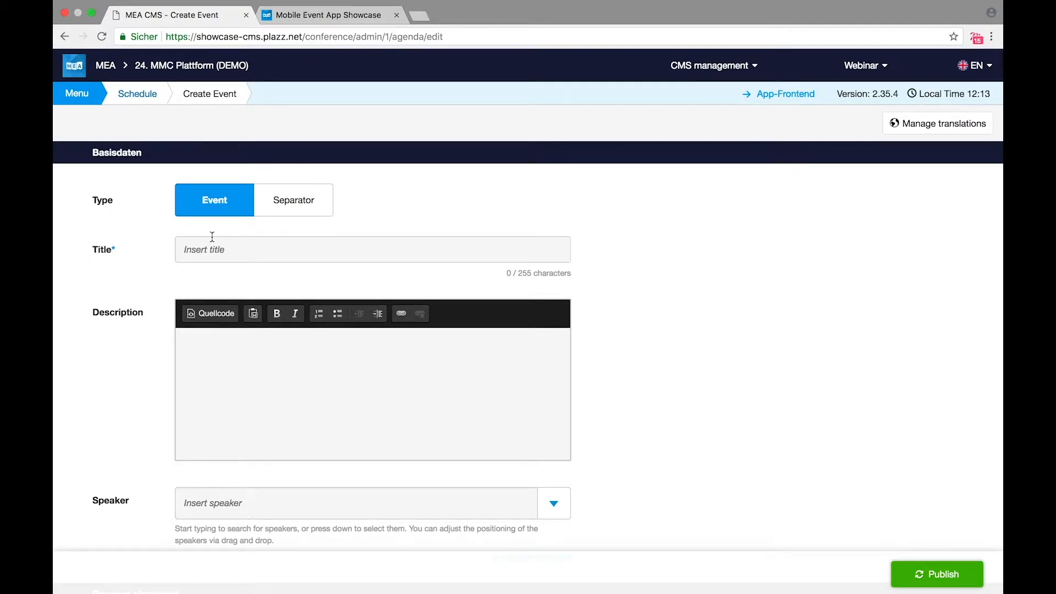
scroll(242, 349, down, 2)
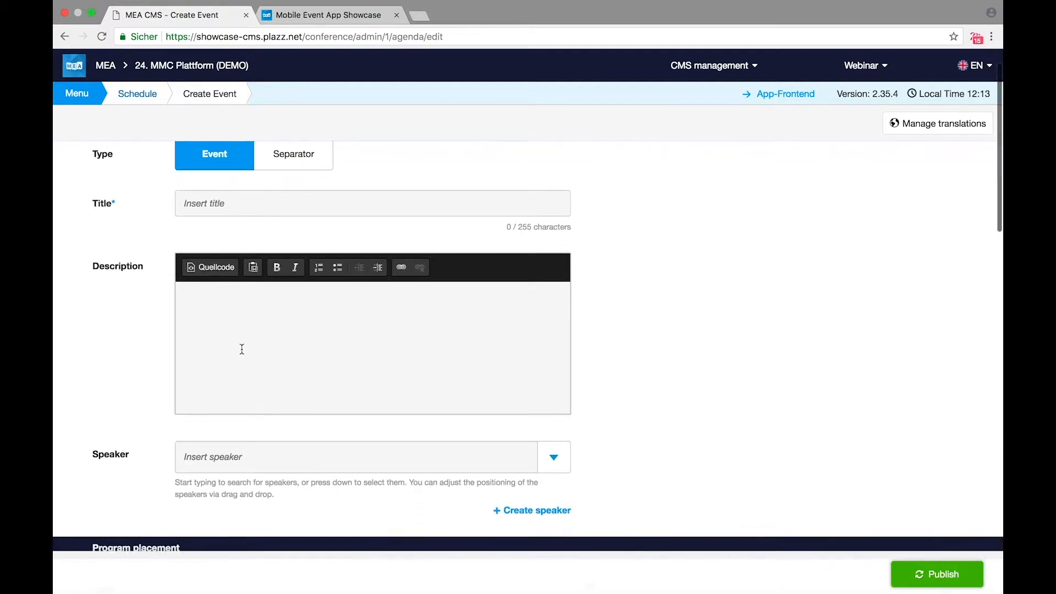
click(223, 456)
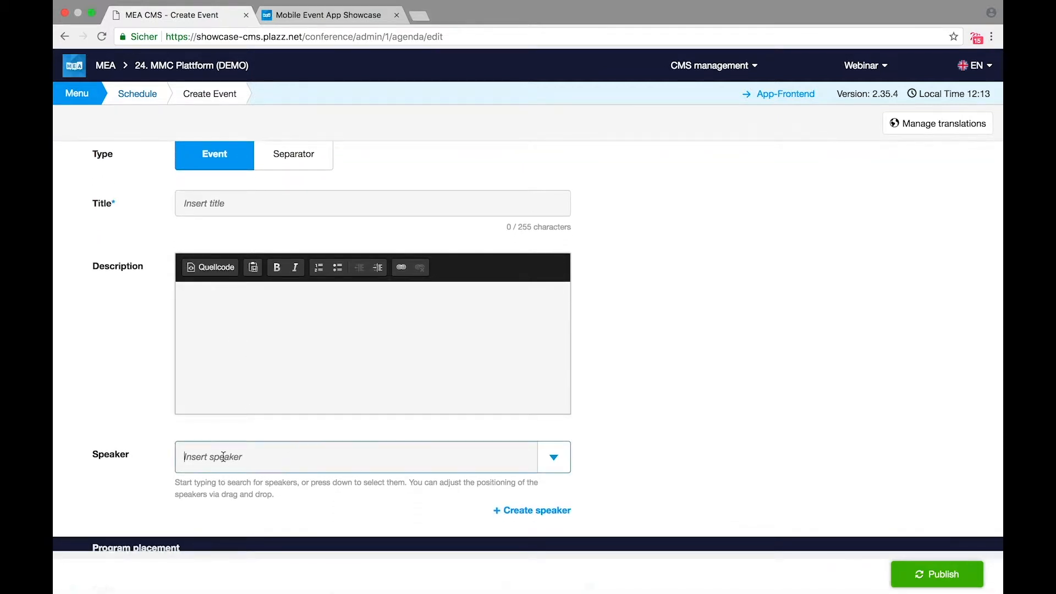
text(dian)
click(248, 498)
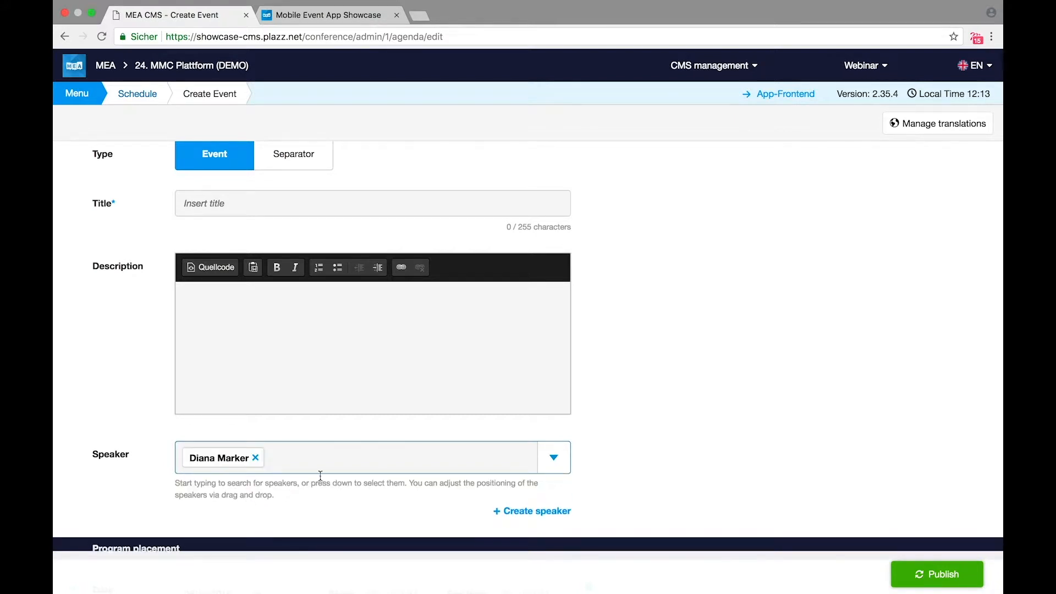
Step: Browse the speaker list, then open and close the Create speaker form without saving
click(568, 469)
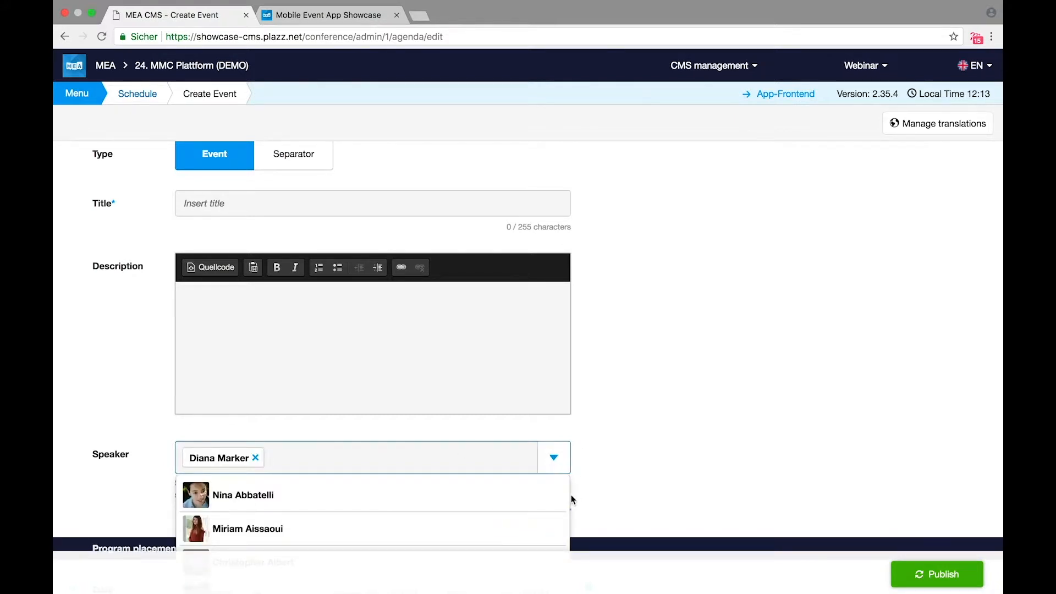
scroll(537, 517, down, 2)
scroll(538, 518, down, 2)
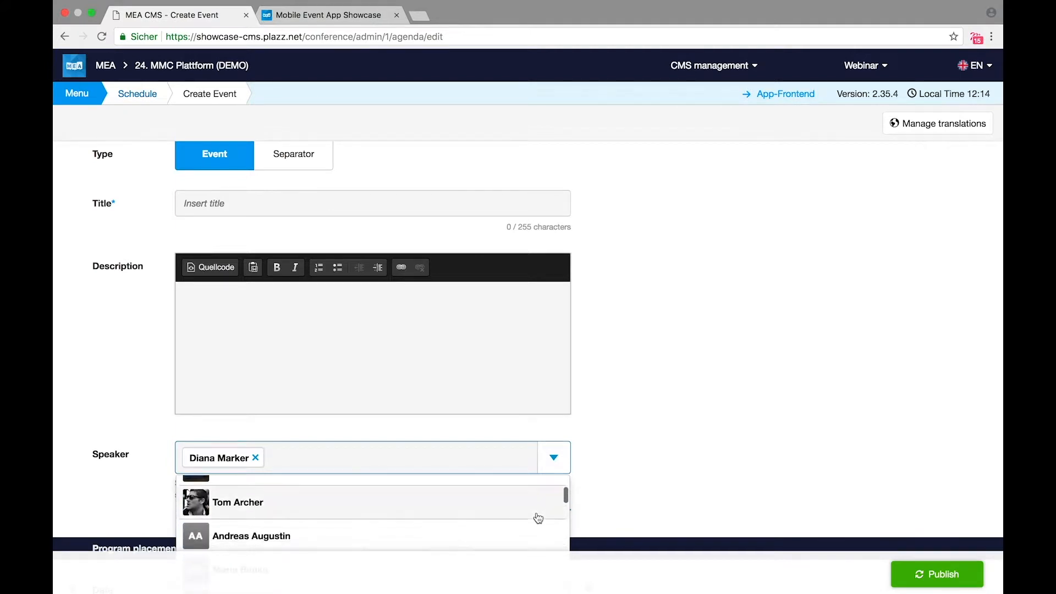
click(559, 468)
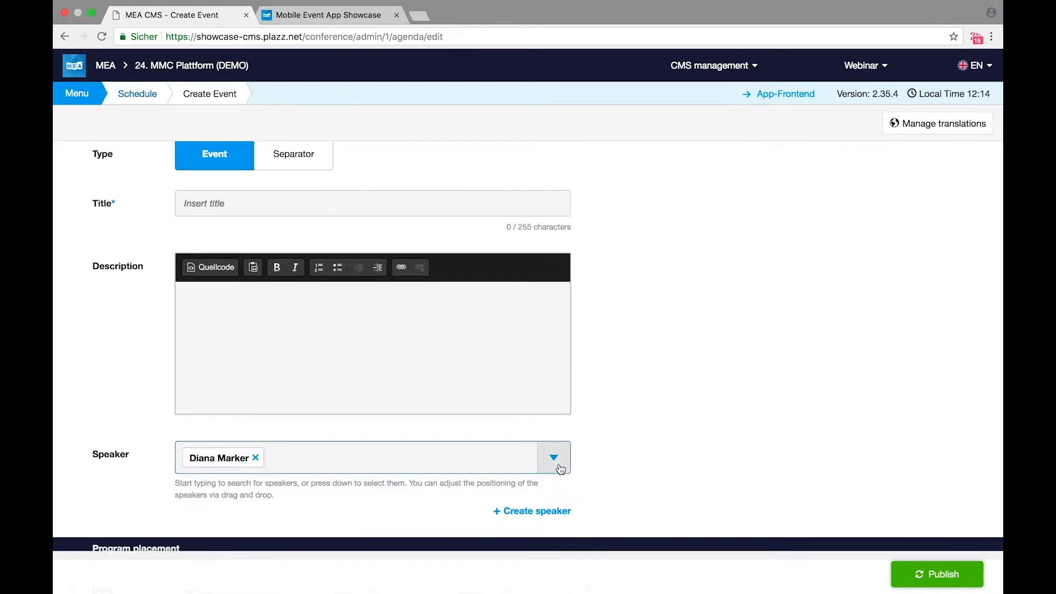
scroll(558, 469, down, 3)
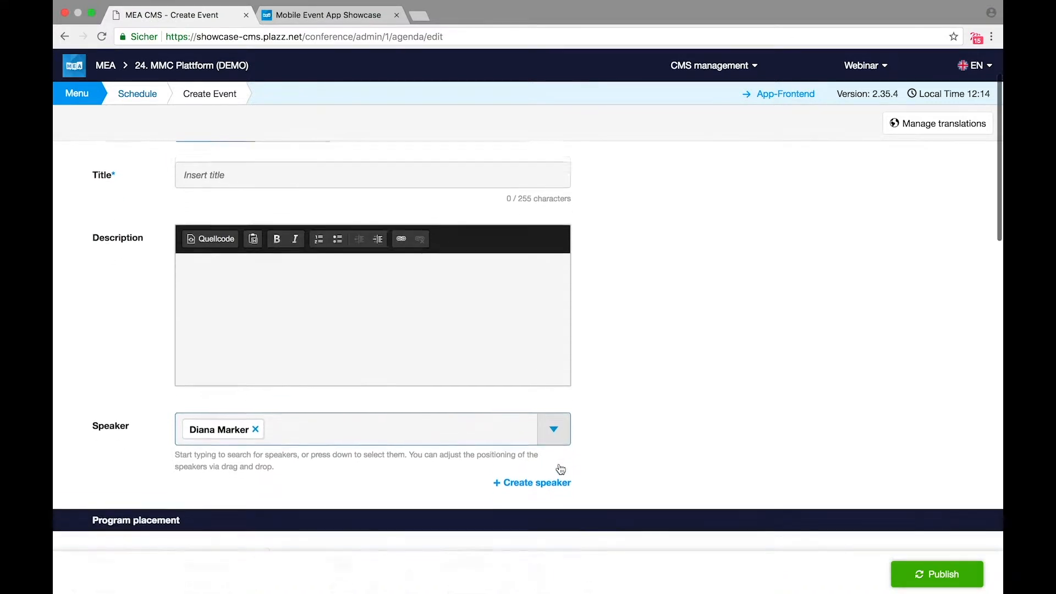
click(536, 430)
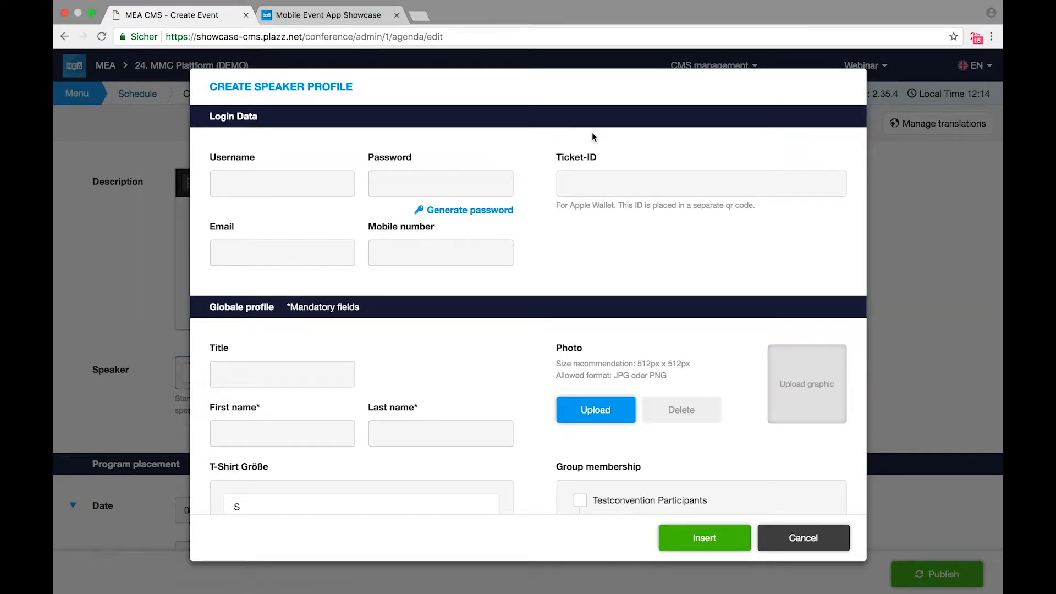
click(915, 247)
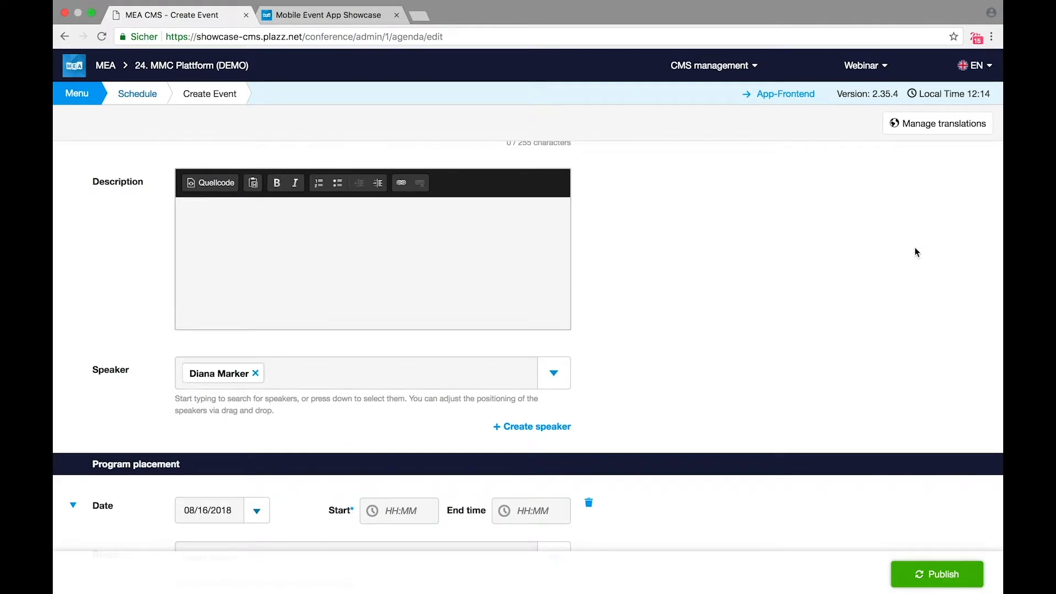
scroll(916, 251, down, 5)
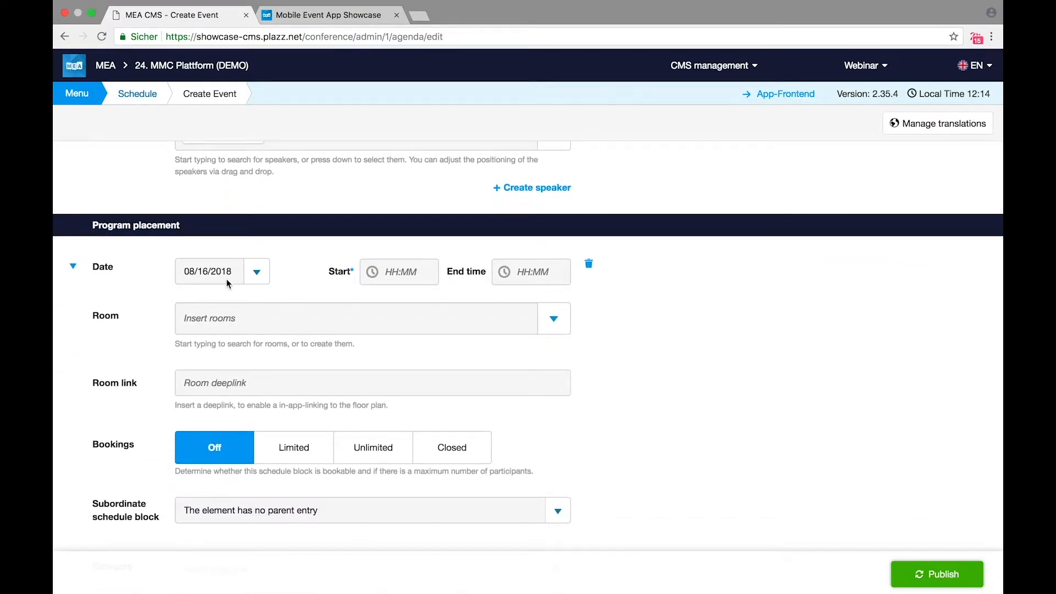
click(226, 276)
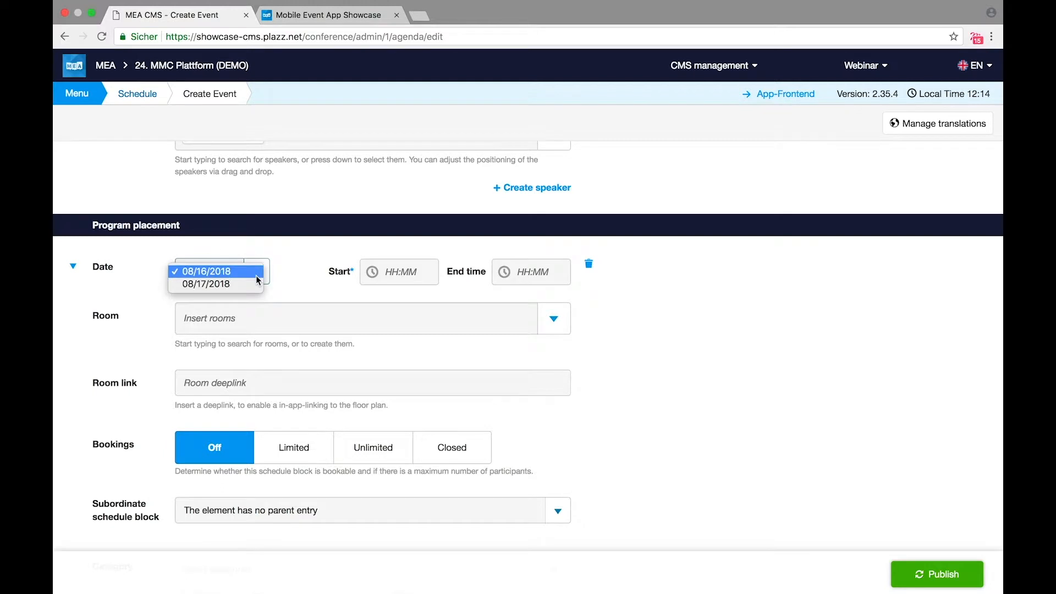
click(397, 274)
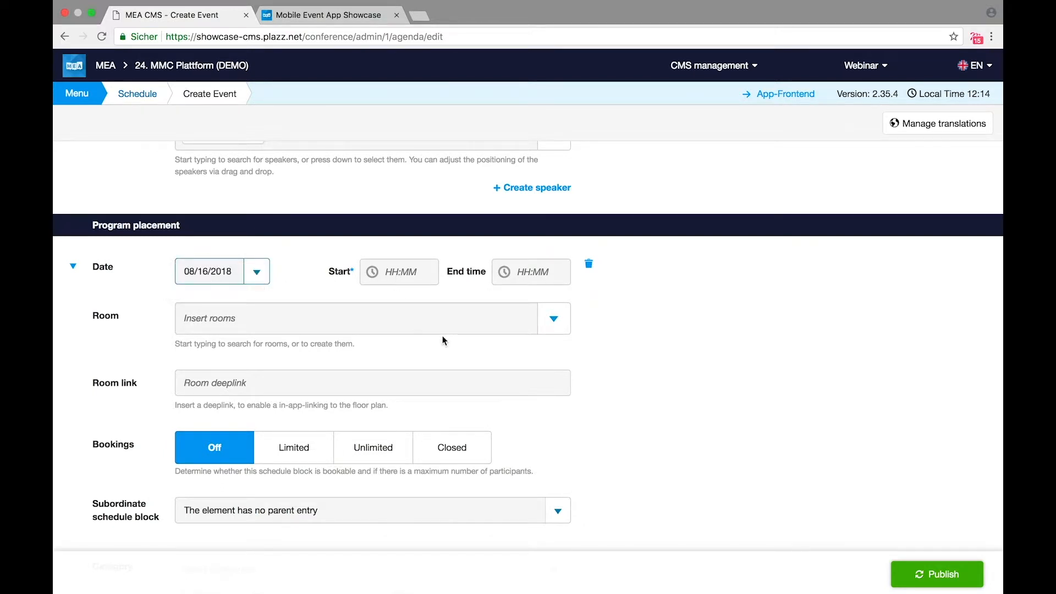
scroll(574, 439, down, 2)
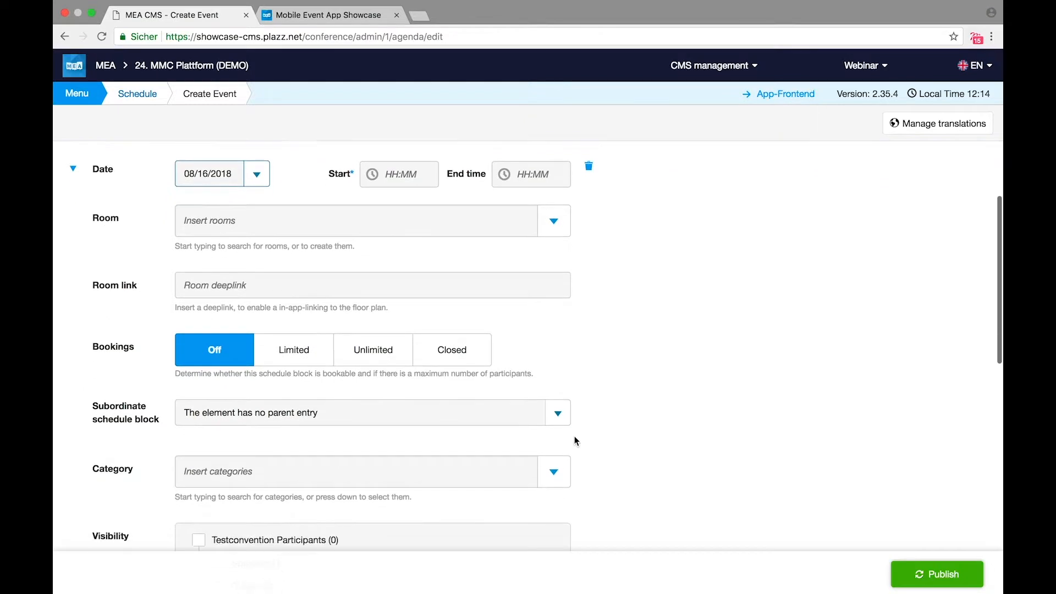
scroll(576, 440, down, 3)
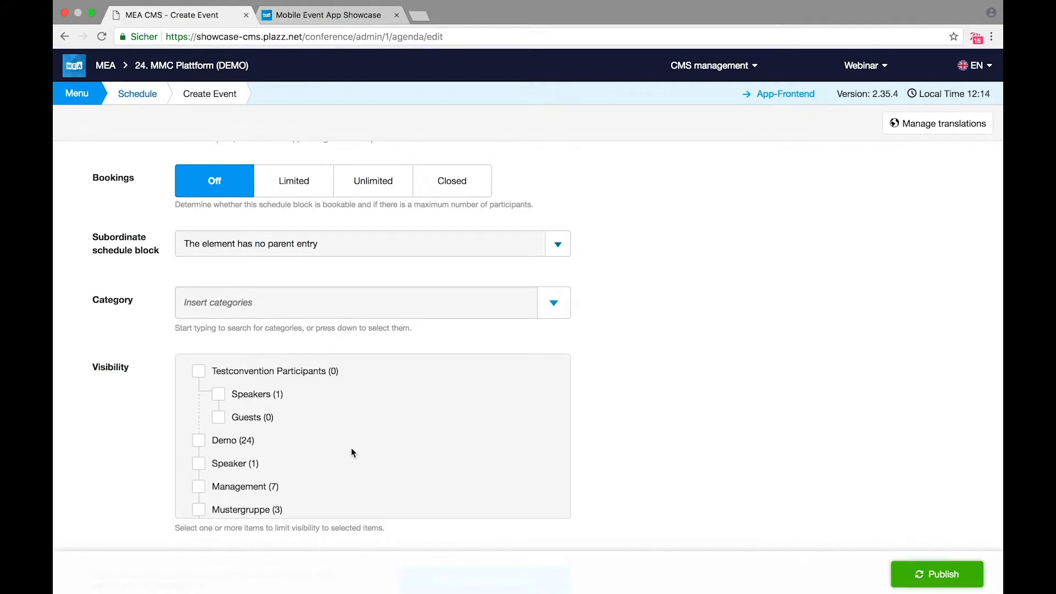
scroll(347, 448, down, 5)
scroll(697, 491, down, 5)
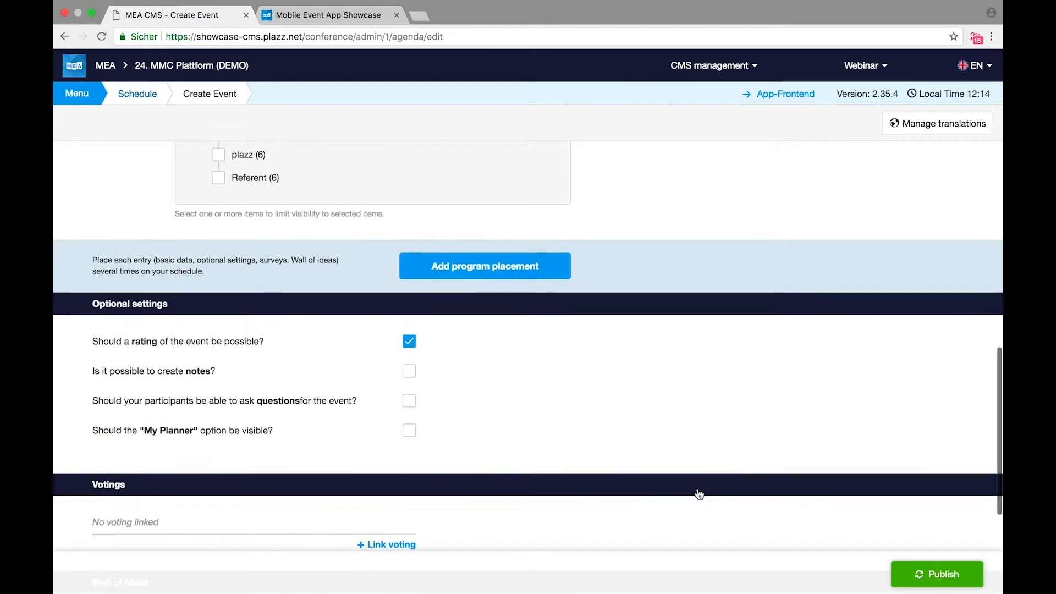
scroll(698, 493, down, 3)
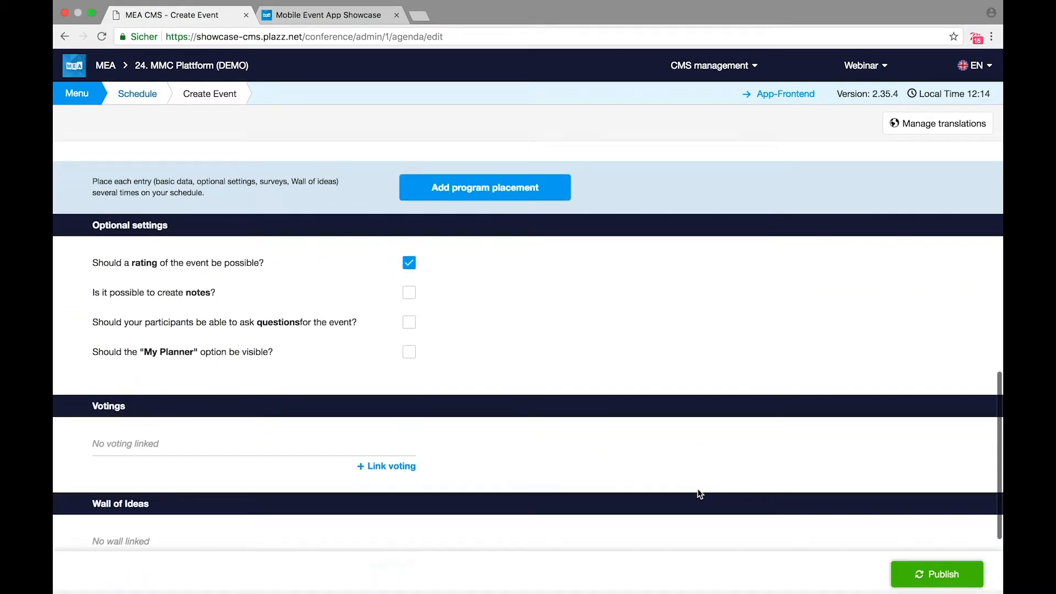
scroll(697, 489, down, 1)
scroll(697, 493, up, 1)
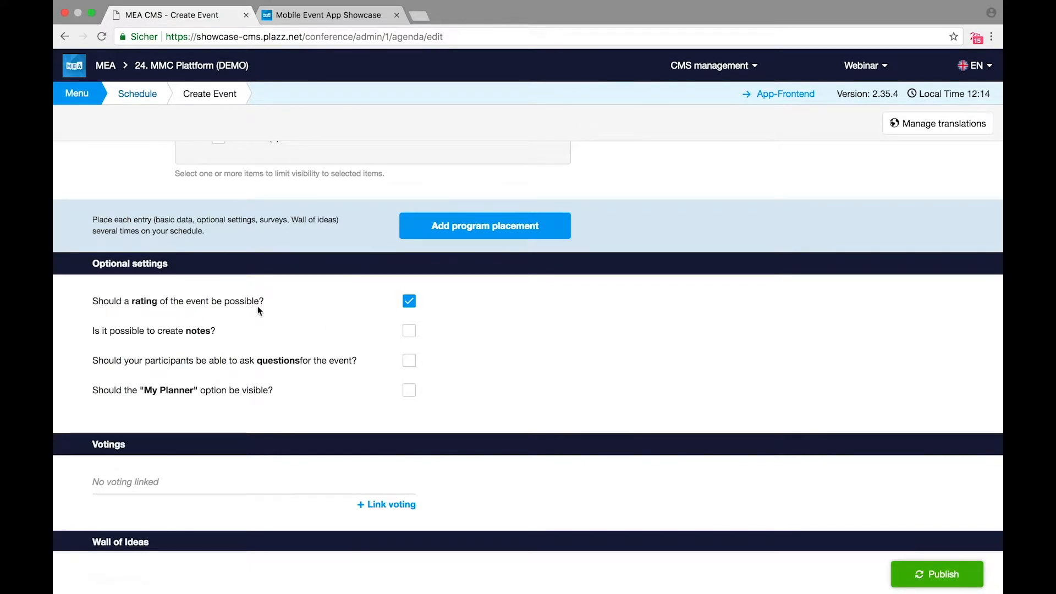
Step: In the showcase, rate the Opening Key Note five out of five stars
click(330, 16)
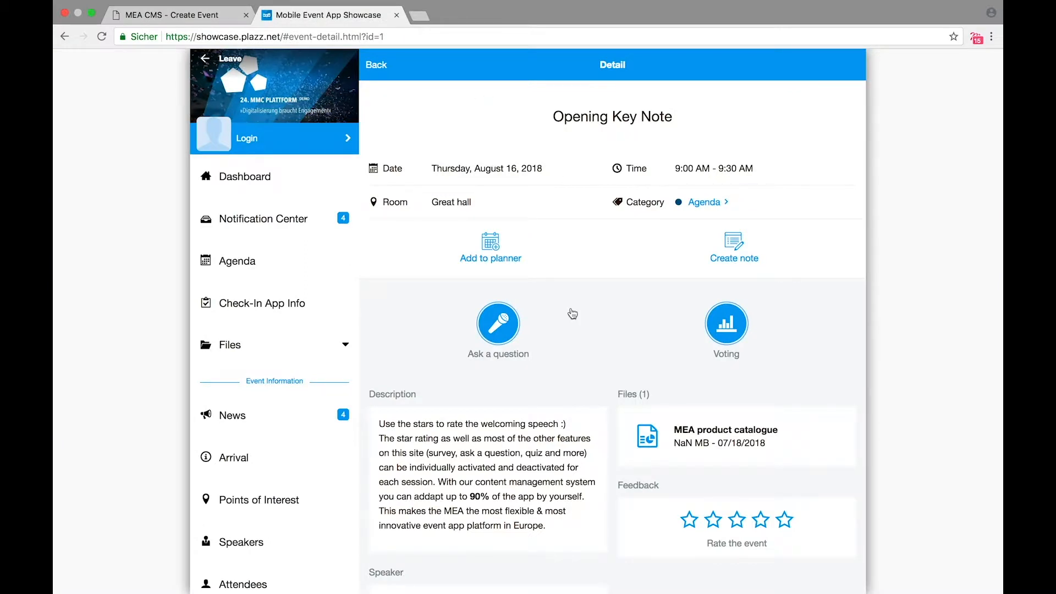
scroll(792, 465, down, 2)
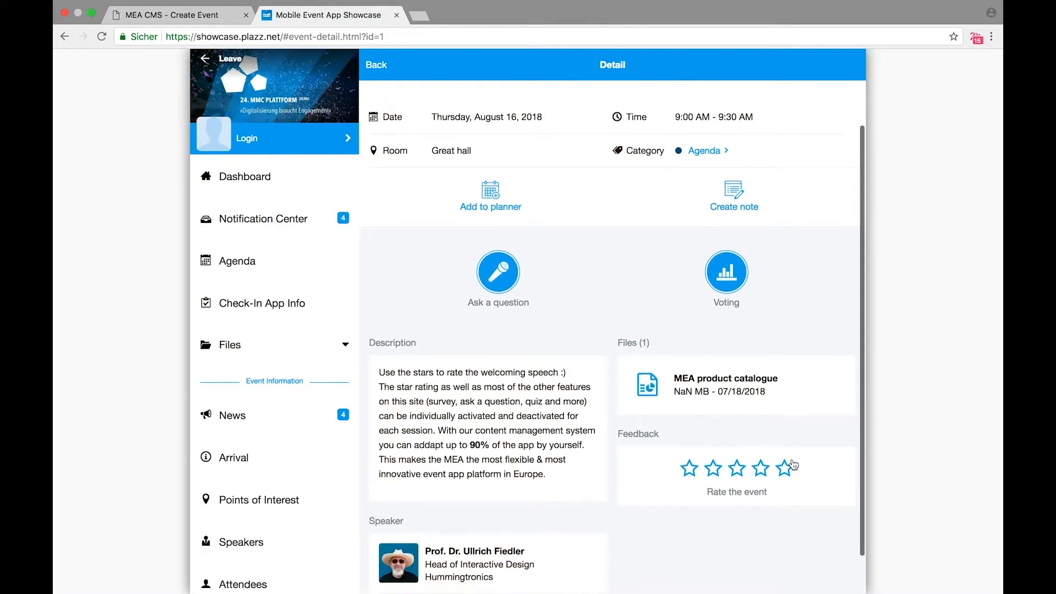
click(689, 470)
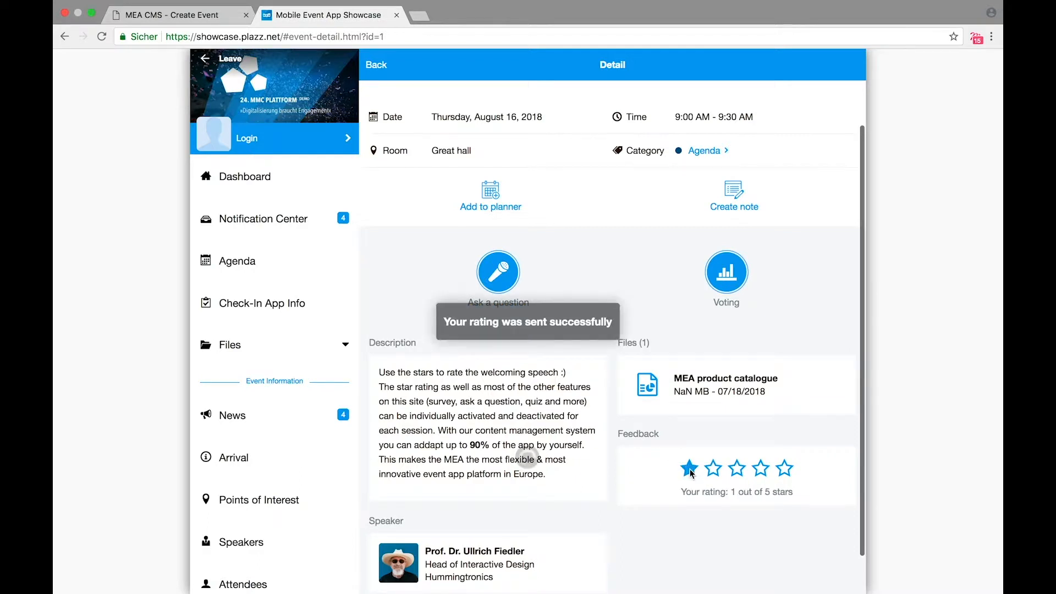
click(783, 470)
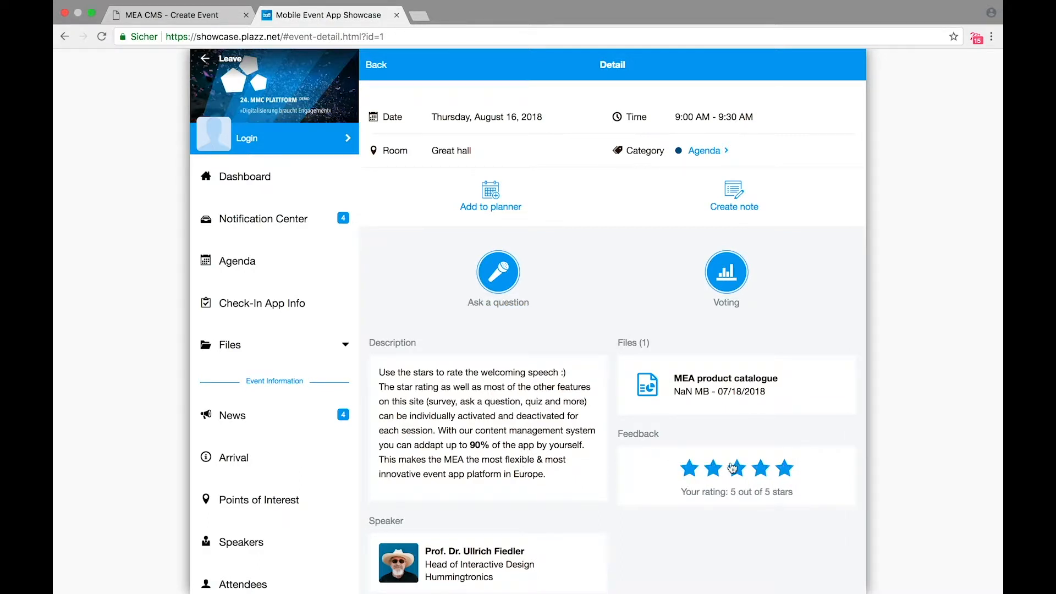
Step: Allow note creation on the CMS event and test a note in the showcase, closing it unsaved
click(212, 21)
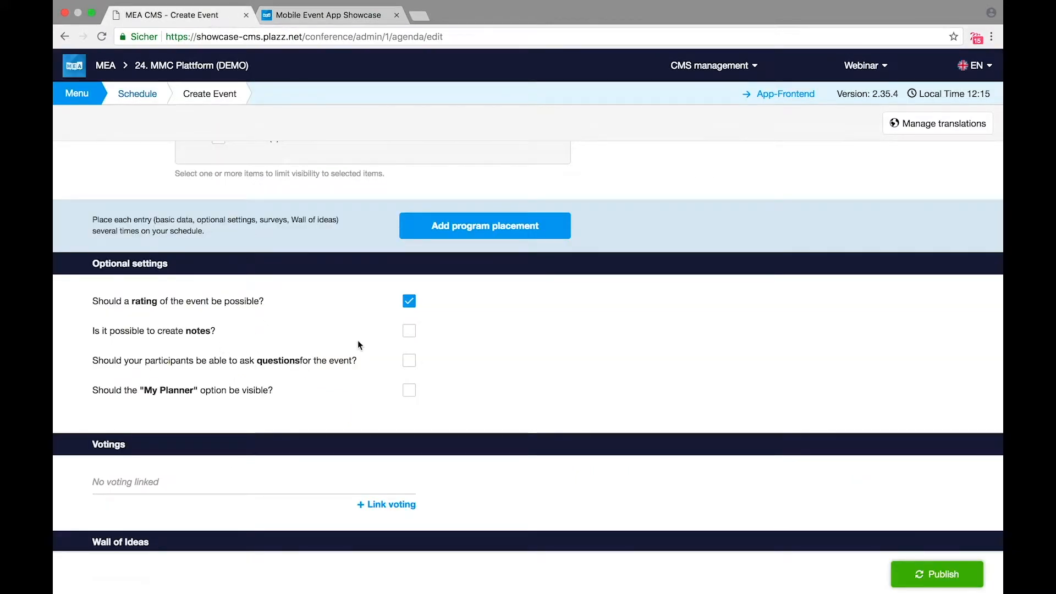
click(408, 331)
click(340, 21)
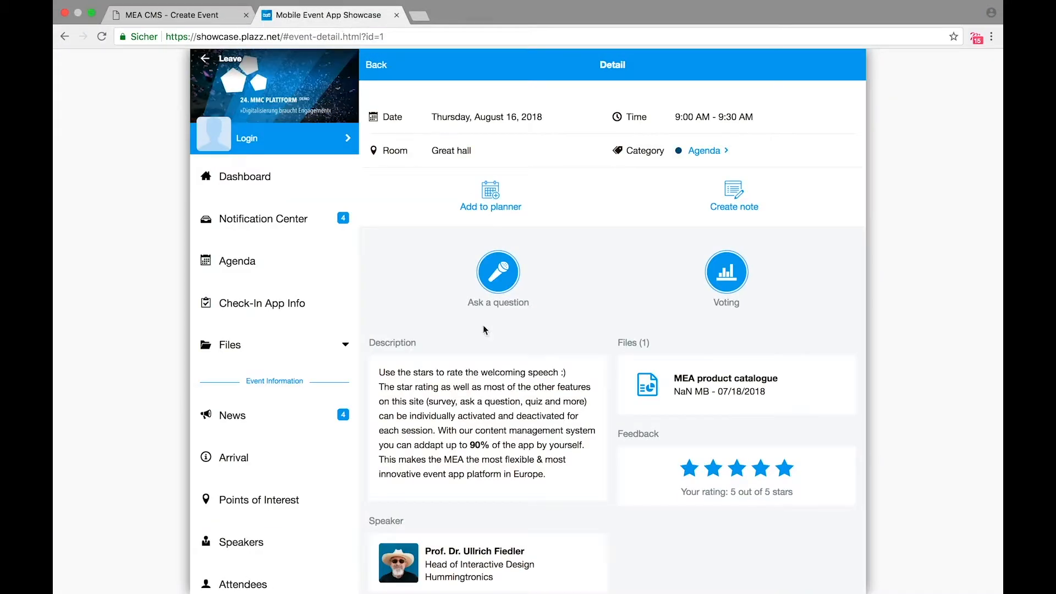
click(735, 192)
click(519, 279)
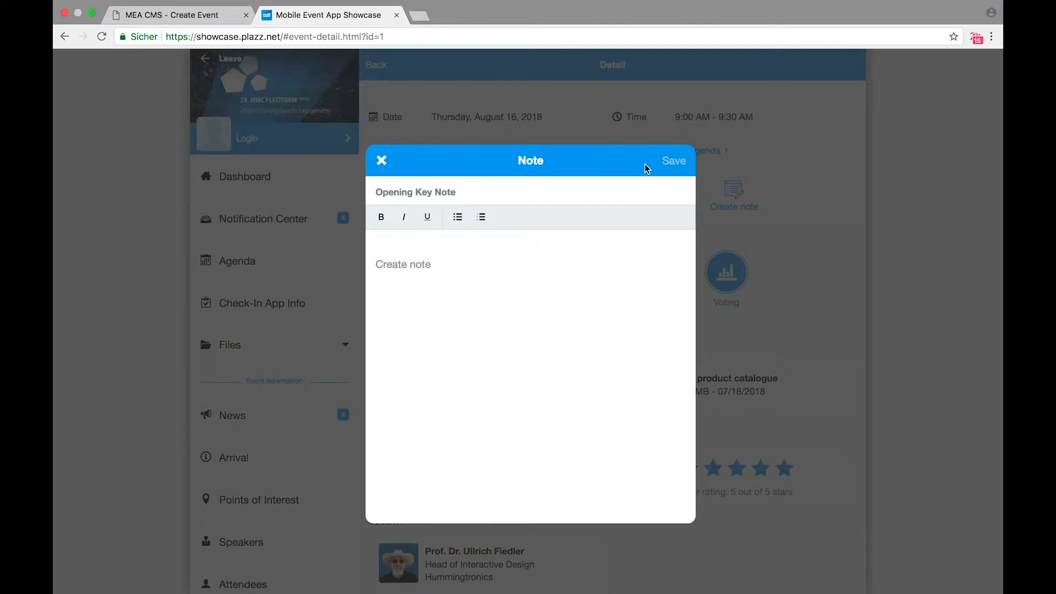
click(382, 161)
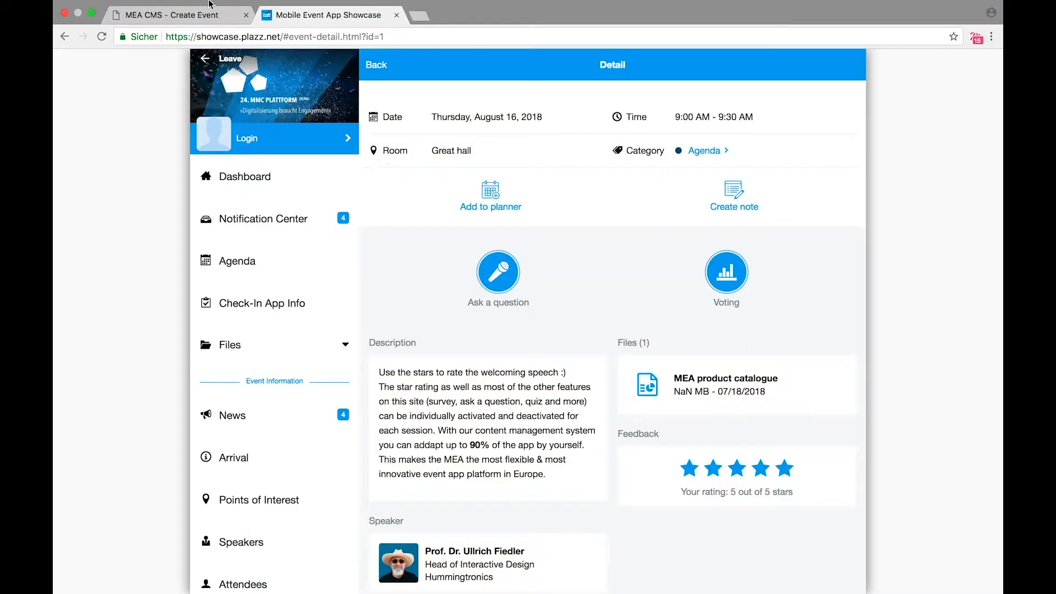
click(174, 26)
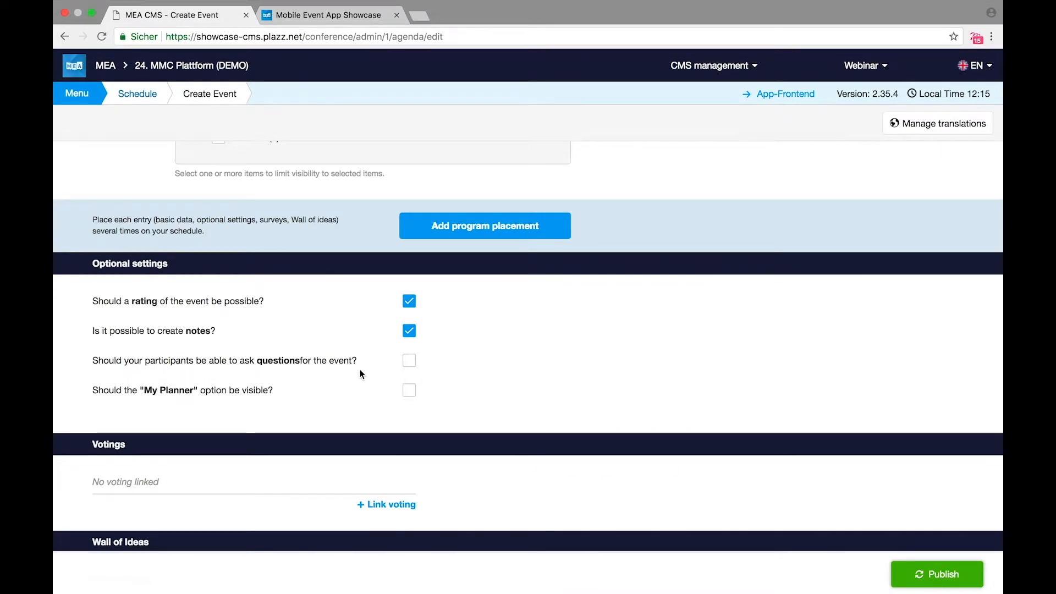
Step: Enable the asking-questions and My Planner options in the event's Optional settings
click(412, 362)
click(358, 18)
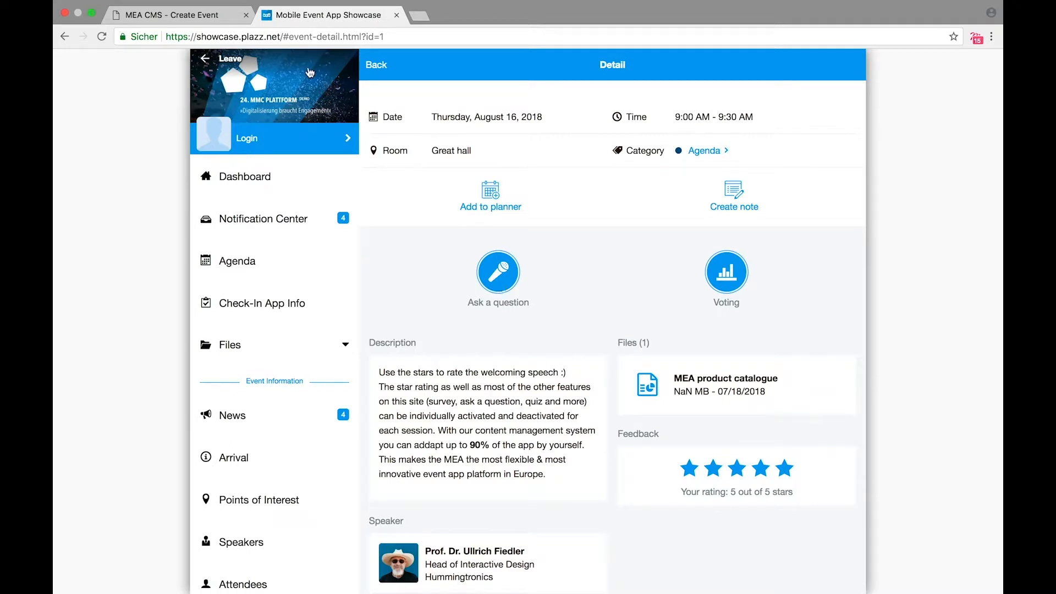
click(218, 17)
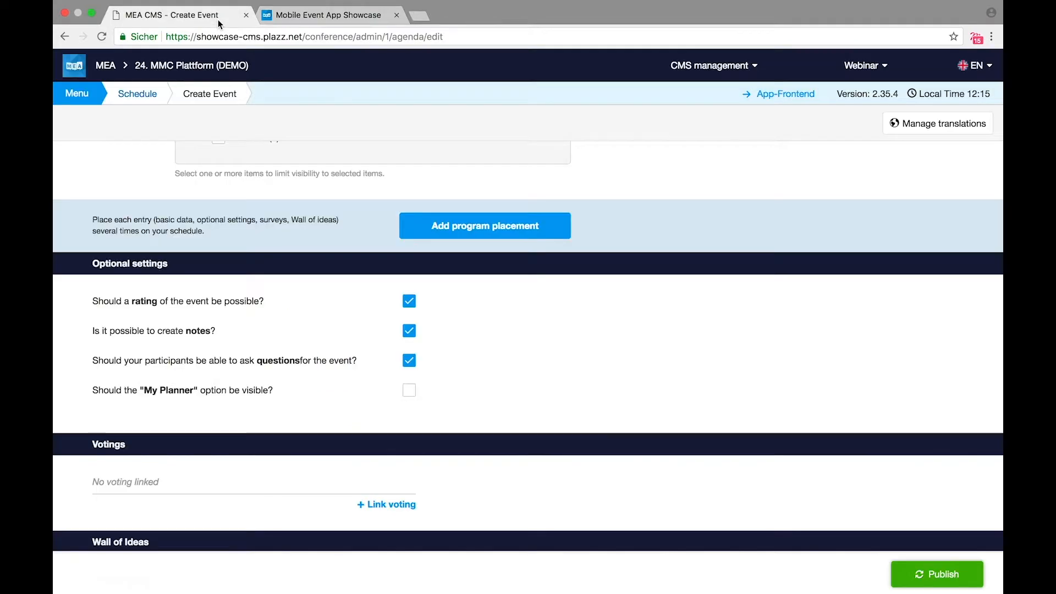
click(410, 392)
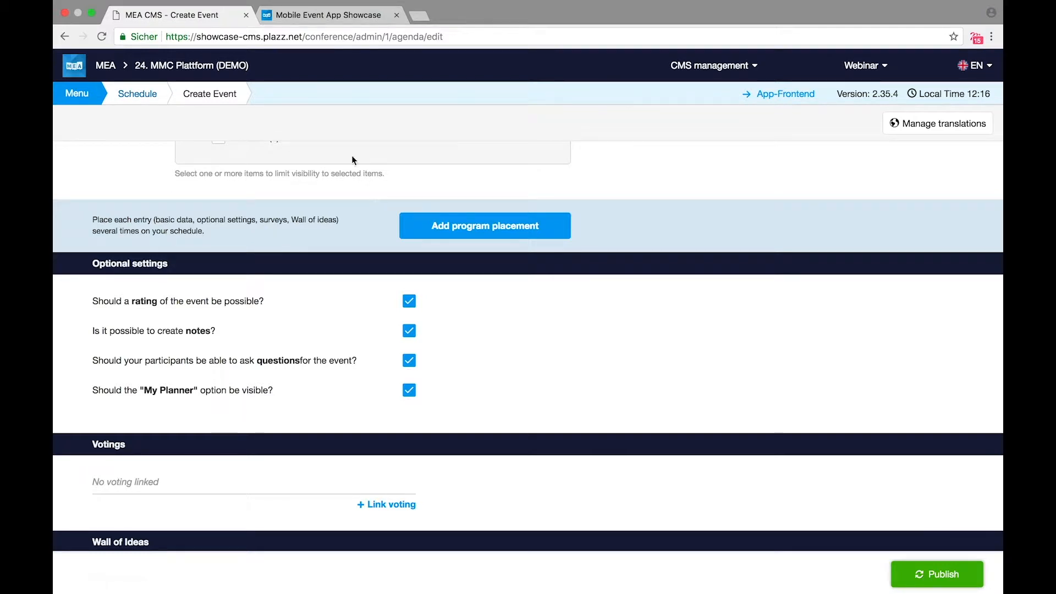
Step: Add the Opening Key Note to My Planner in the showcase app, then return to the CMS
click(364, 18)
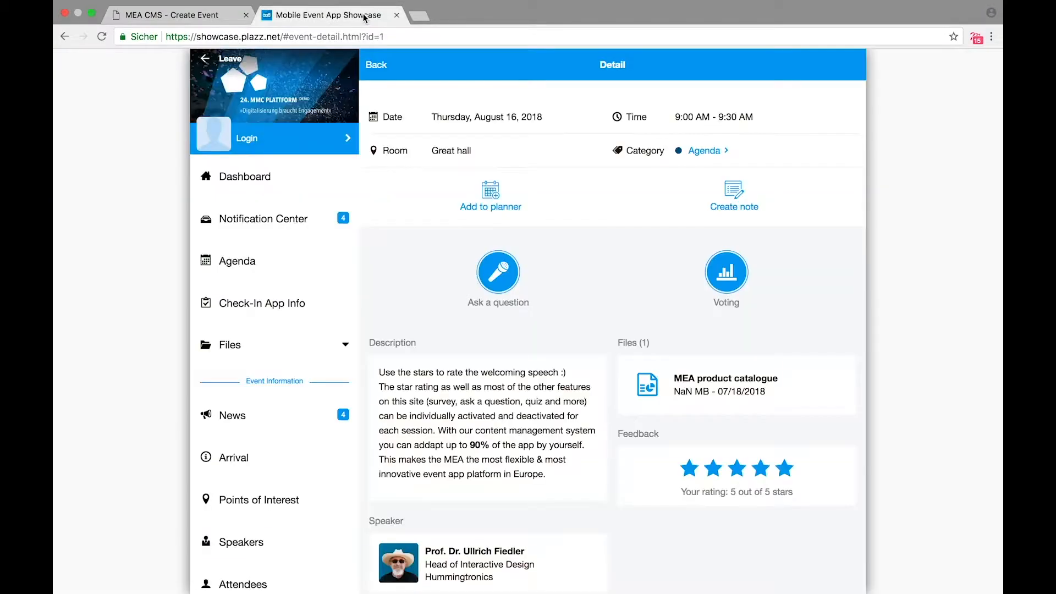
scroll(560, 201, up, 2)
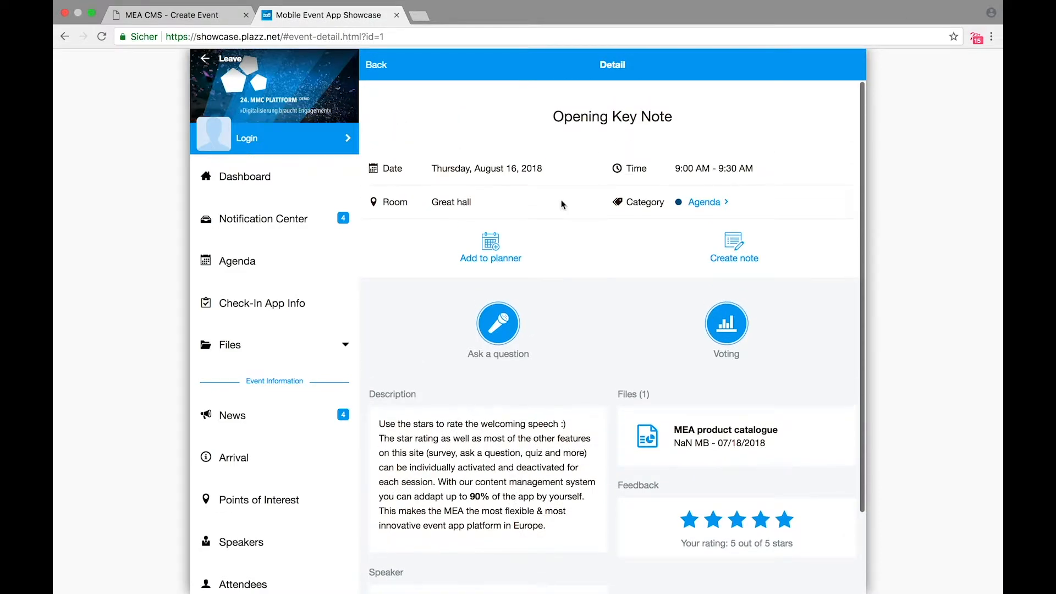
click(500, 245)
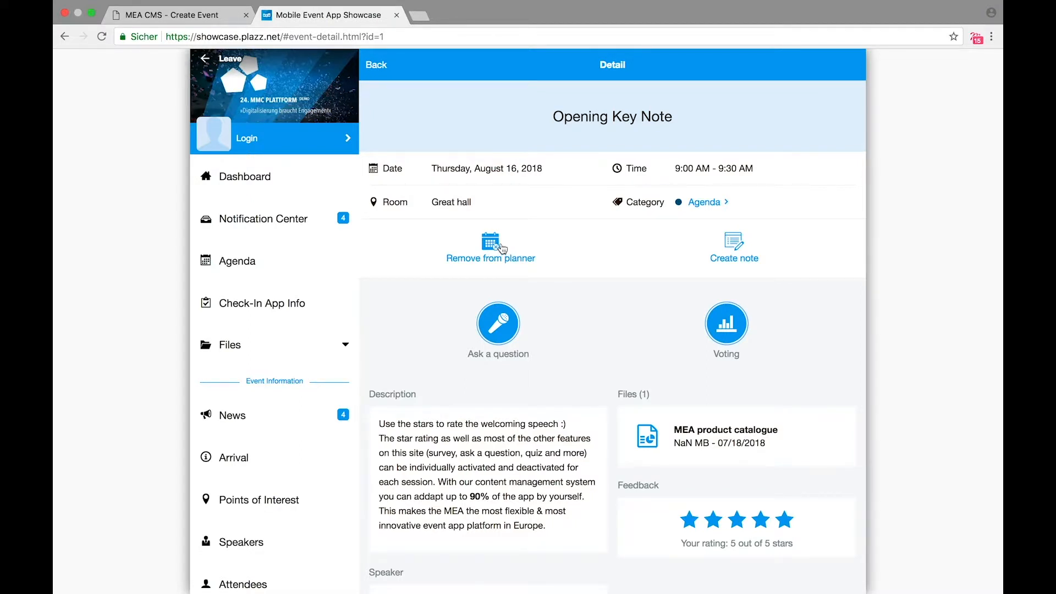
click(179, 28)
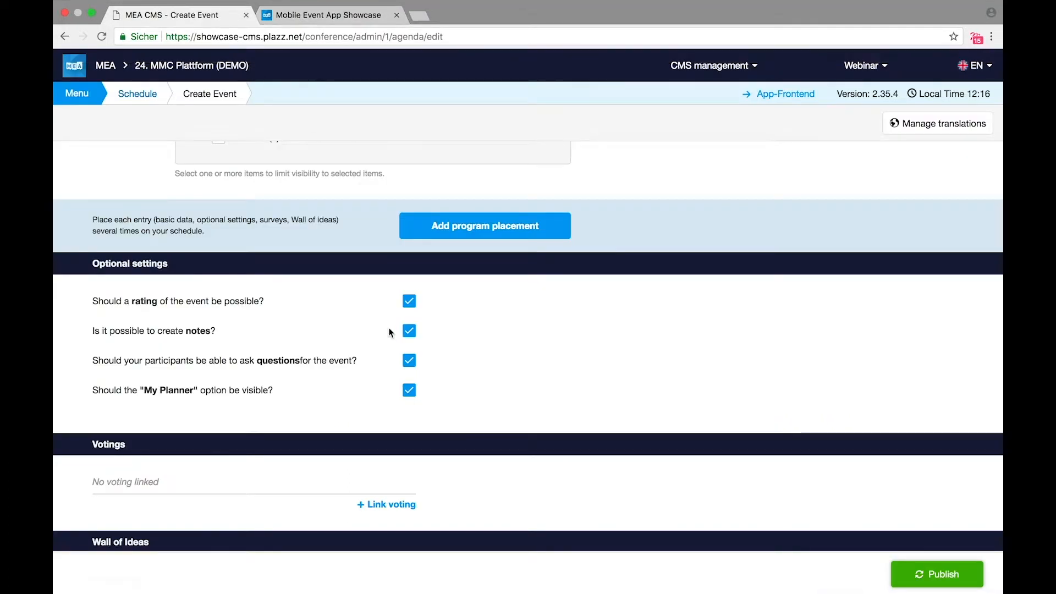
Step: Review the Create Event form, then go back to the 08/16 Schedule overview
scroll(384, 347, down, 5)
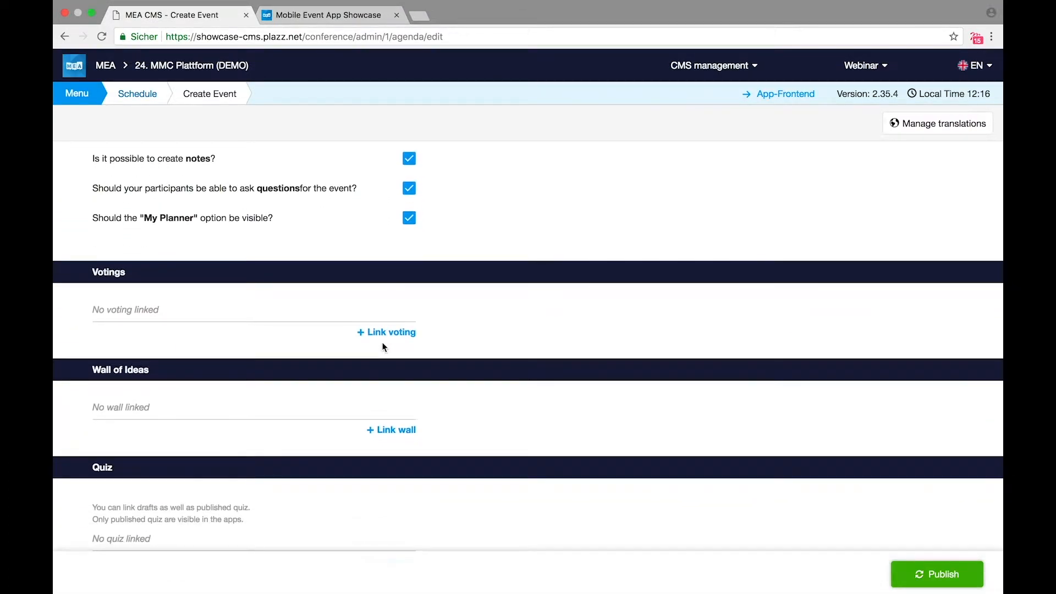
scroll(371, 357, down, 1)
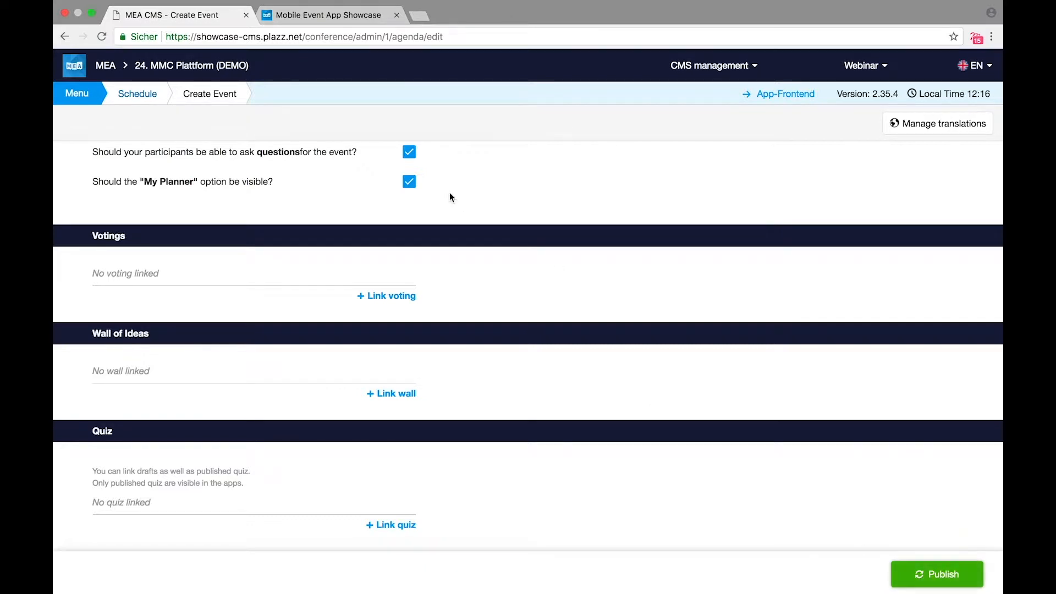
scroll(450, 194, up, 2)
click(131, 96)
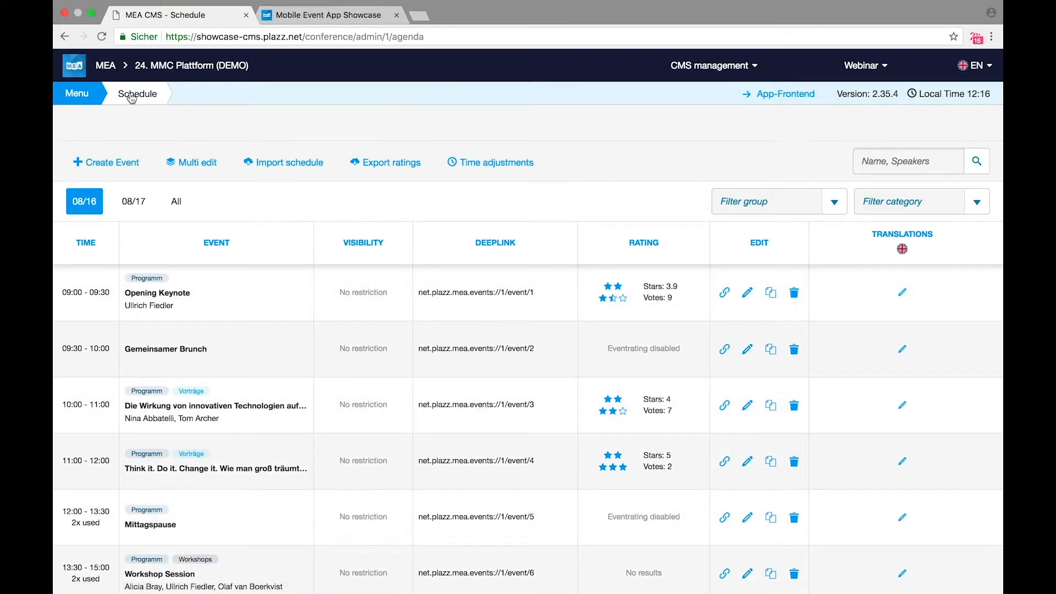
Step: Open the Push messages list under Communication in the main menu
click(65, 97)
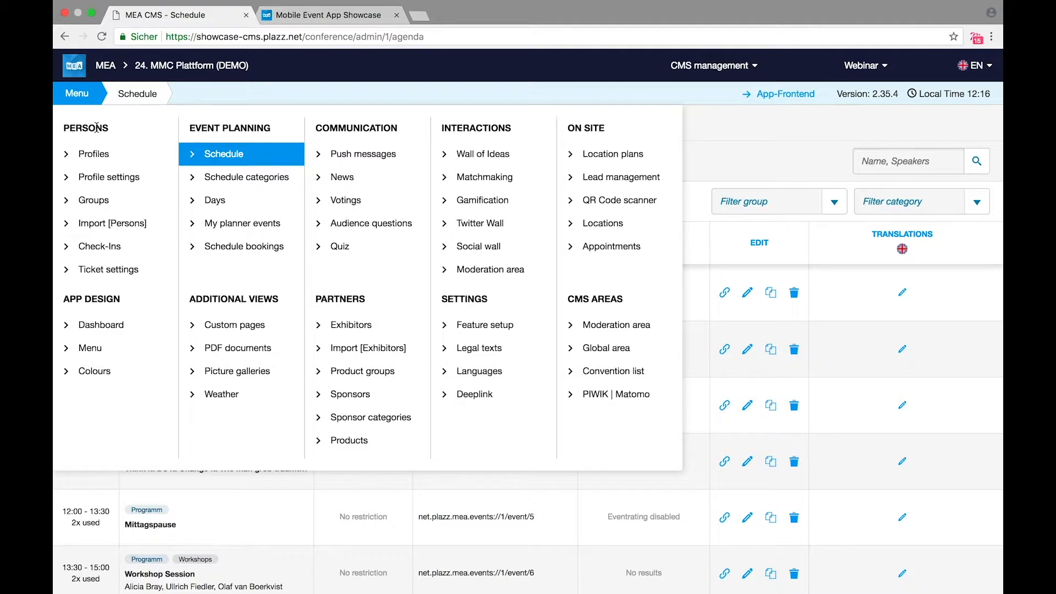
click(363, 158)
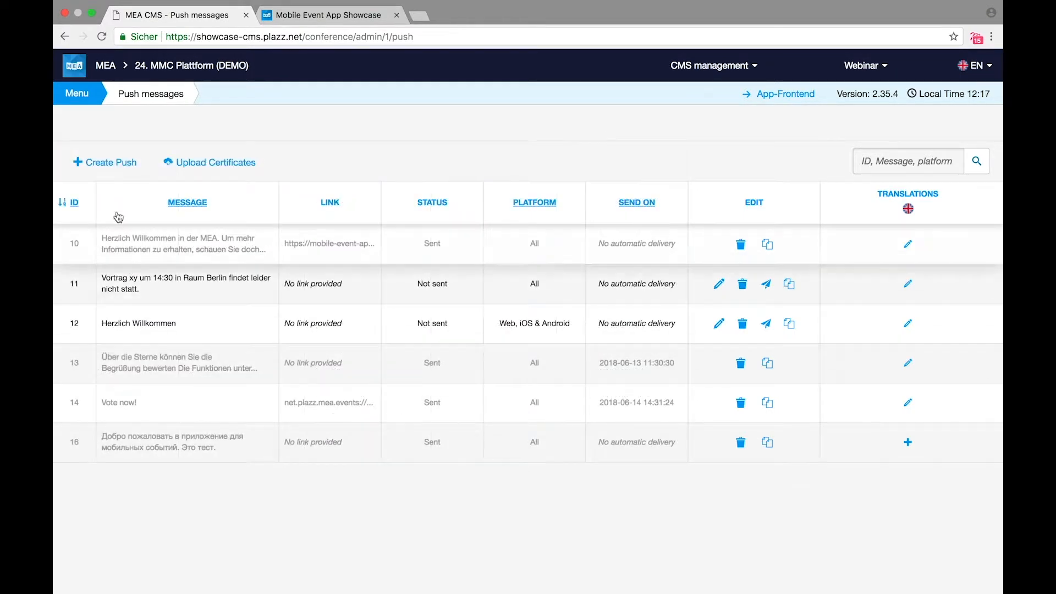
click(114, 162)
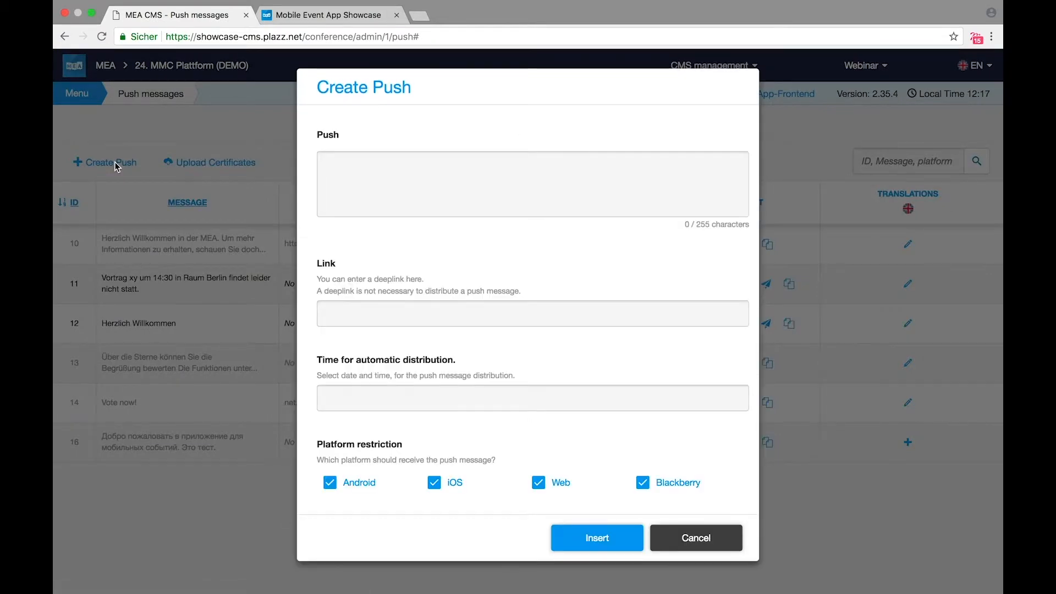
click(348, 170)
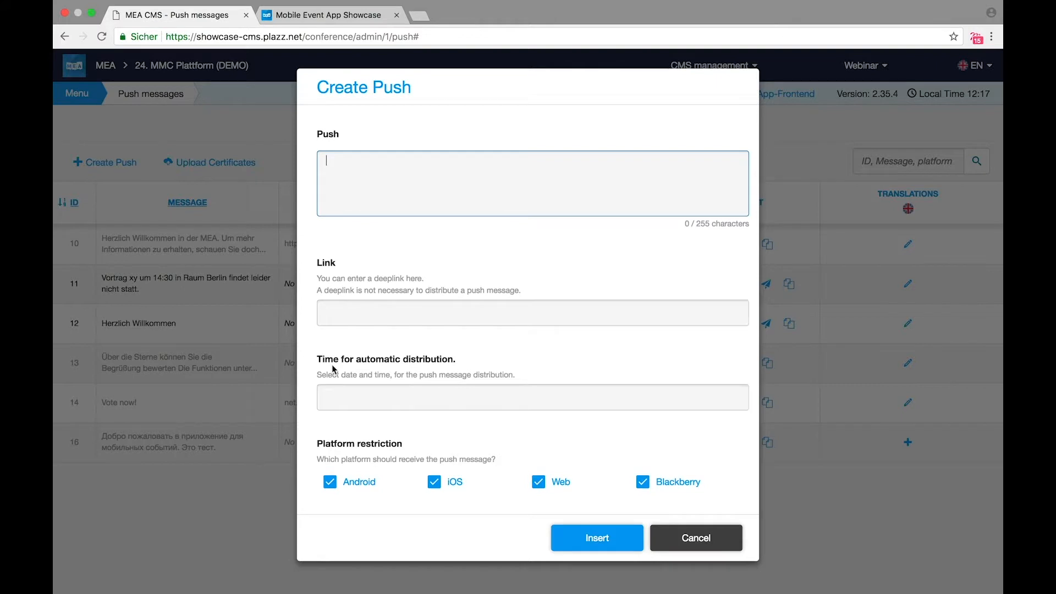
scroll(332, 364, down, 2)
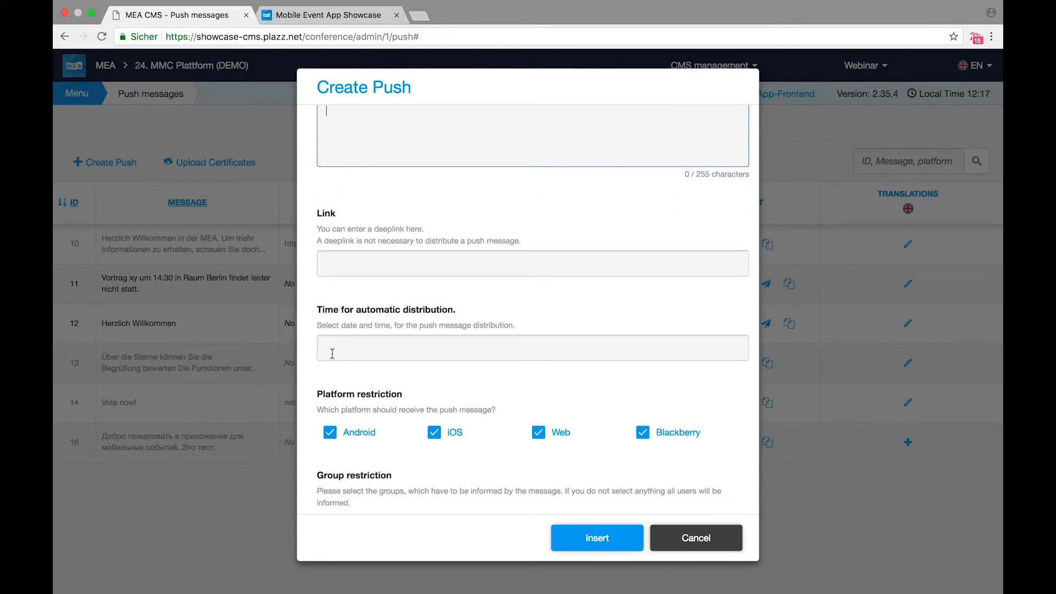
scroll(332, 353, down, 3)
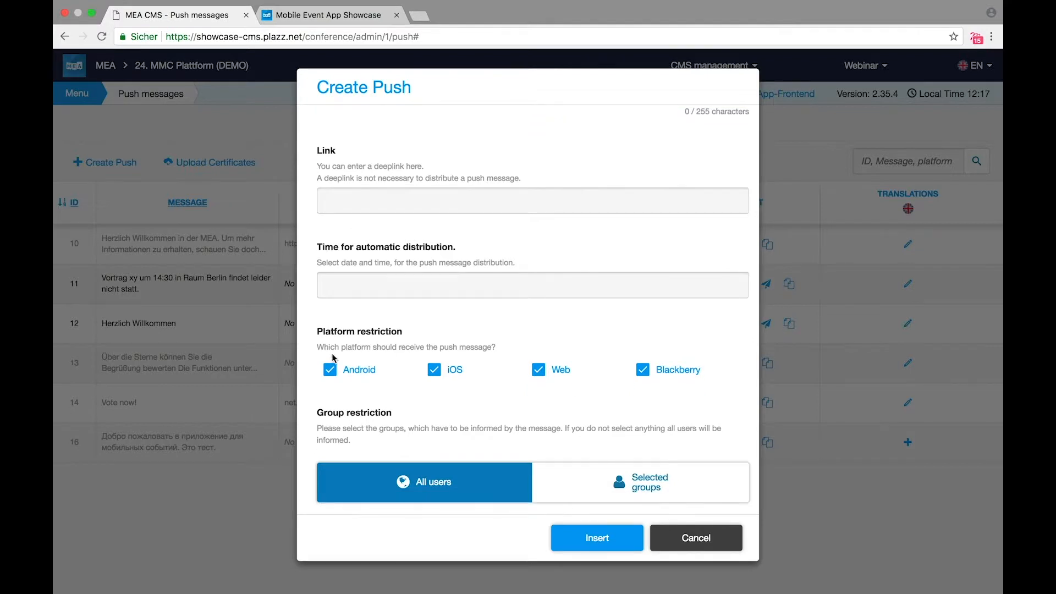
scroll(333, 356, down, 1)
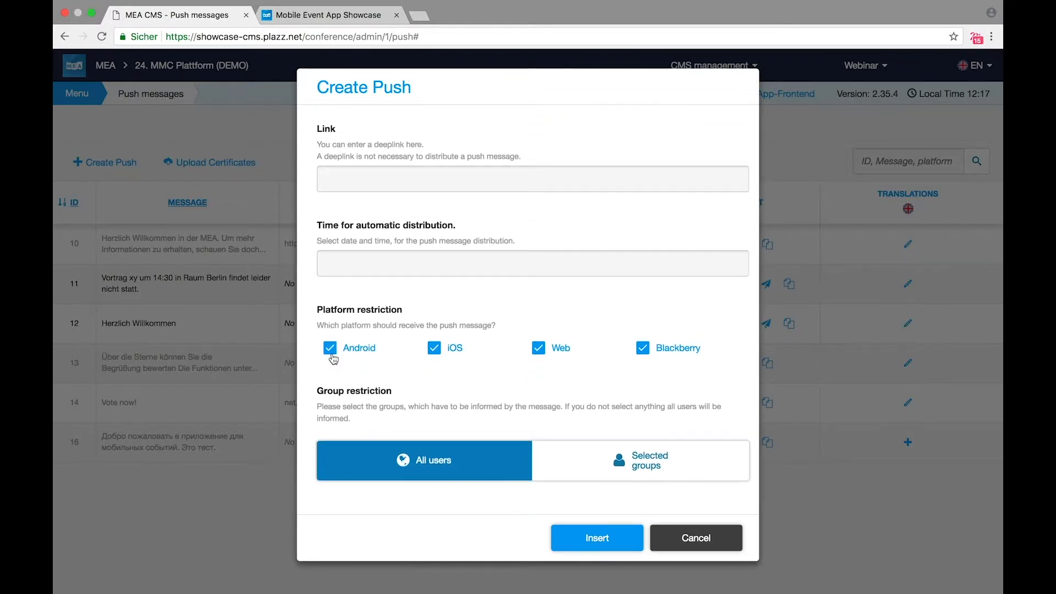
click(696, 538)
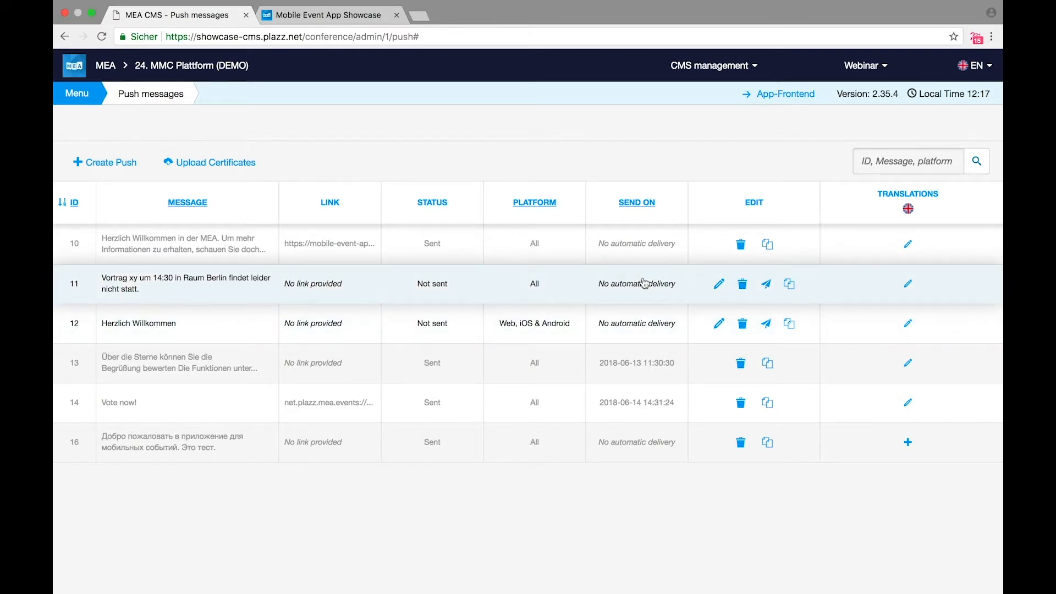
Step: Open the send page for push 11, the Raum Berlin cancellation, and check the app's notification center
click(768, 289)
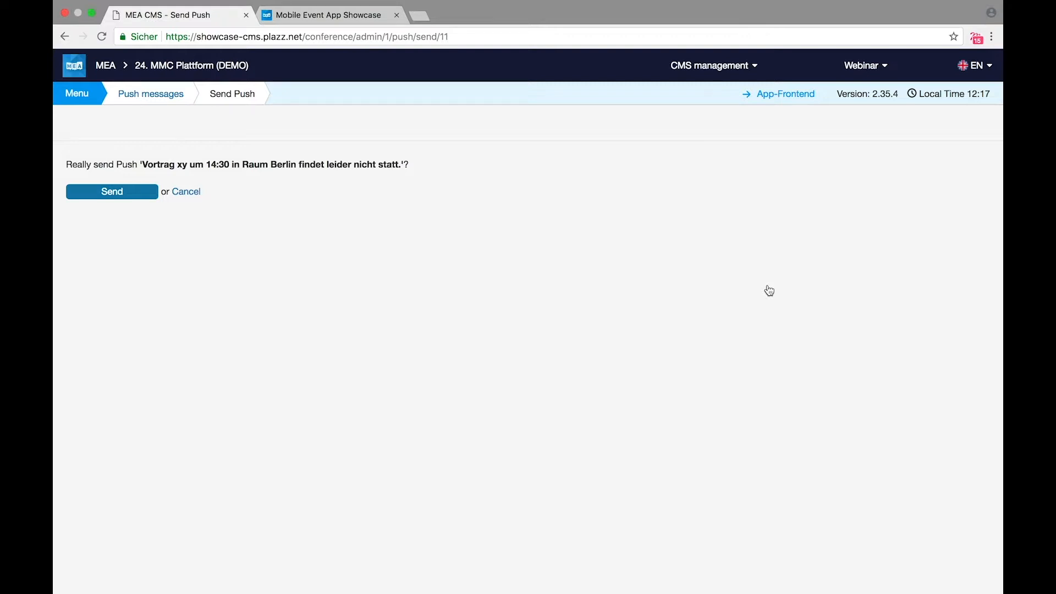
click(347, 16)
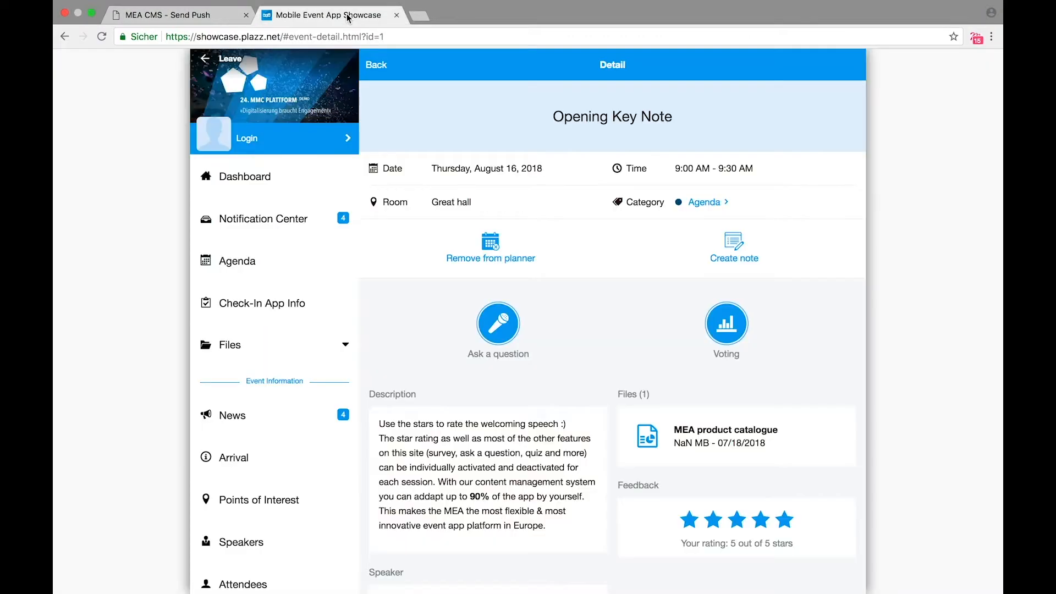
click(293, 223)
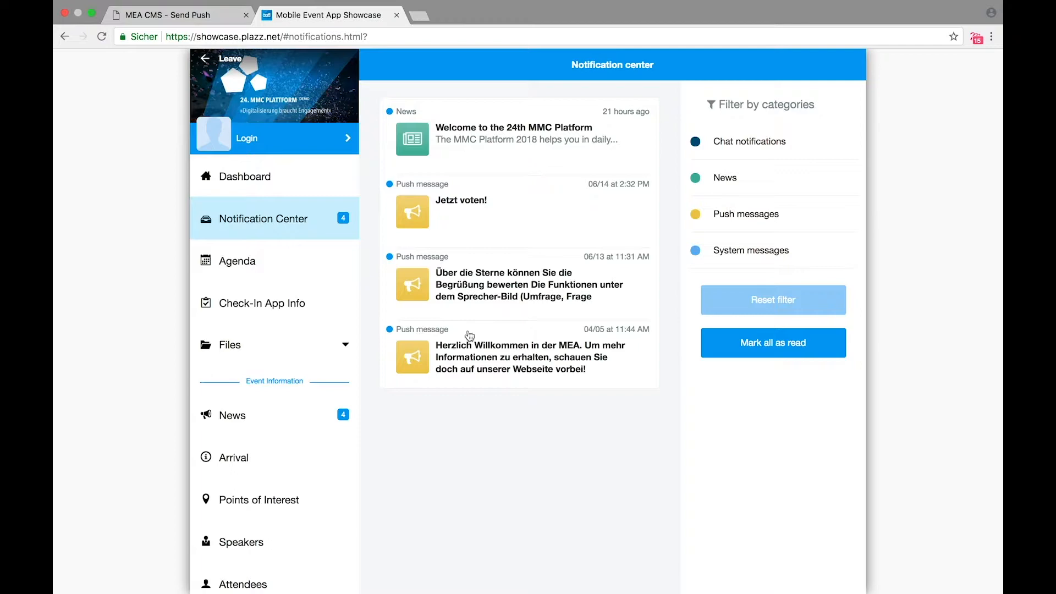
click(211, 15)
click(98, 93)
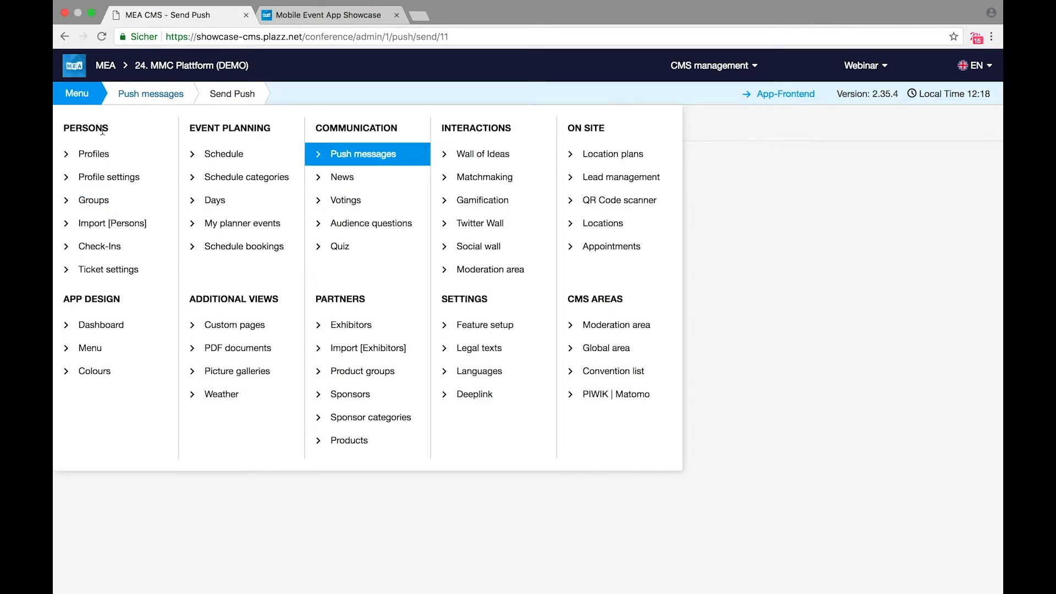
Step: Start a new voting and set participation to Once per event, without saving it
click(362, 203)
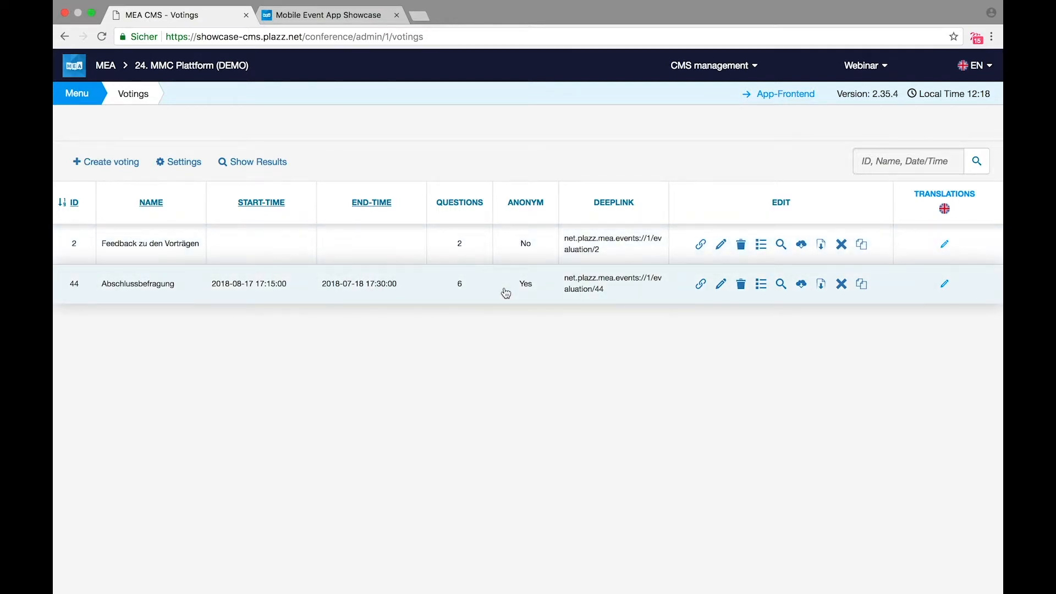
click(112, 164)
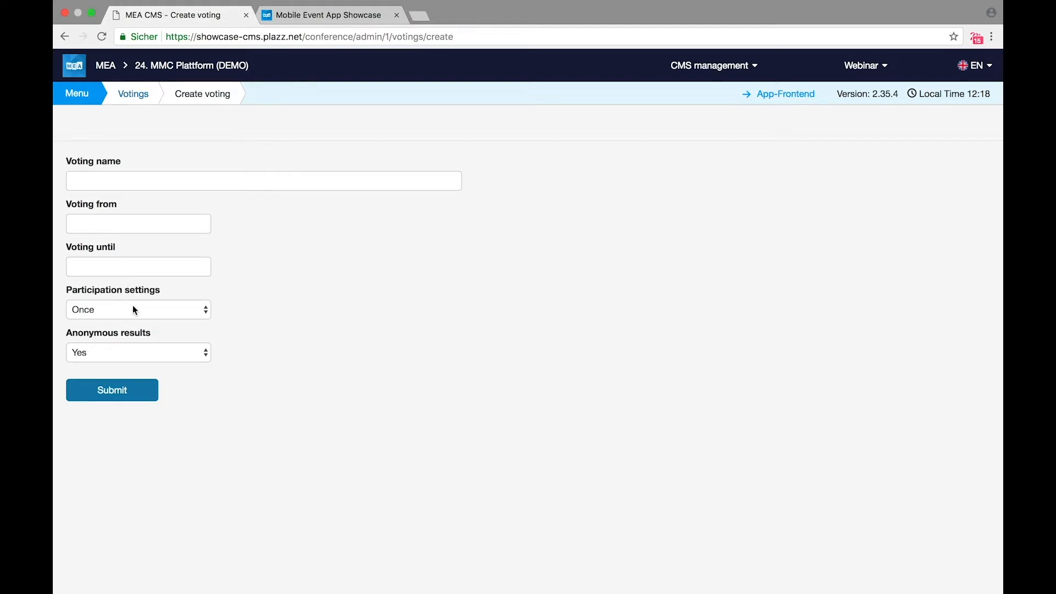
mouse_move(133, 307)
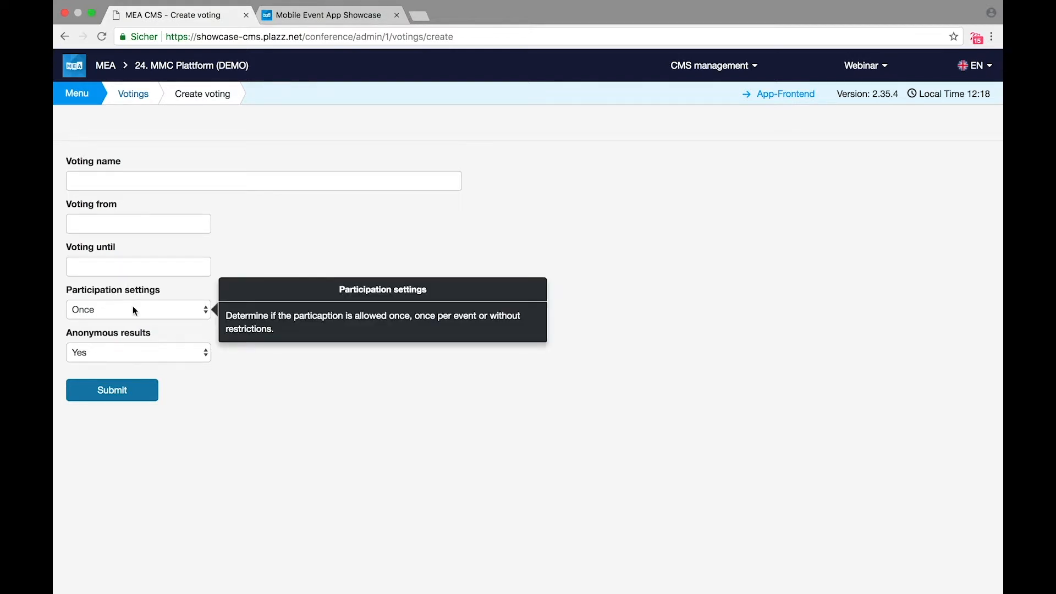
click(133, 310)
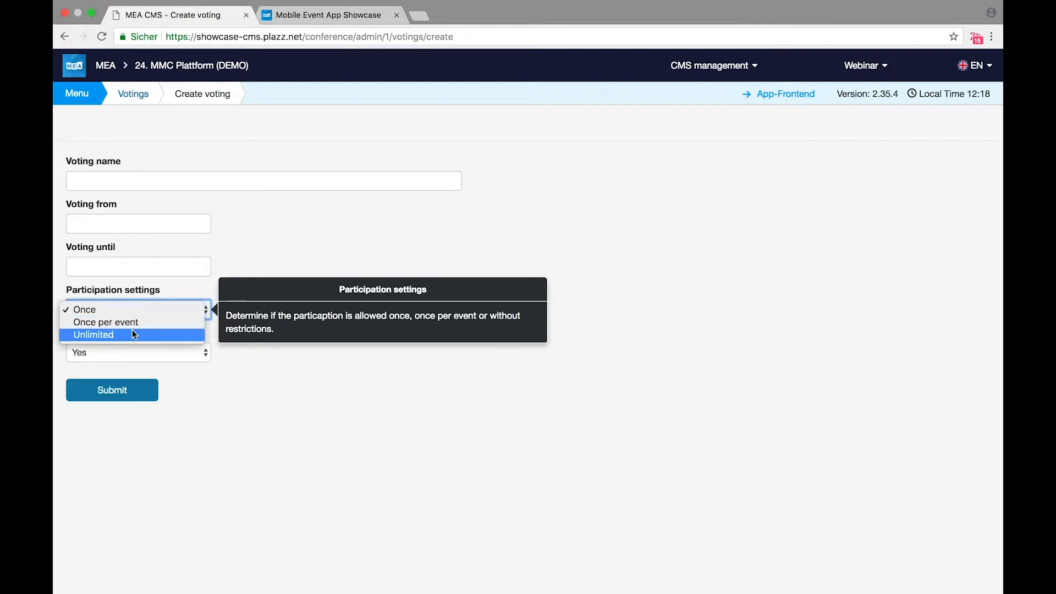
click(130, 324)
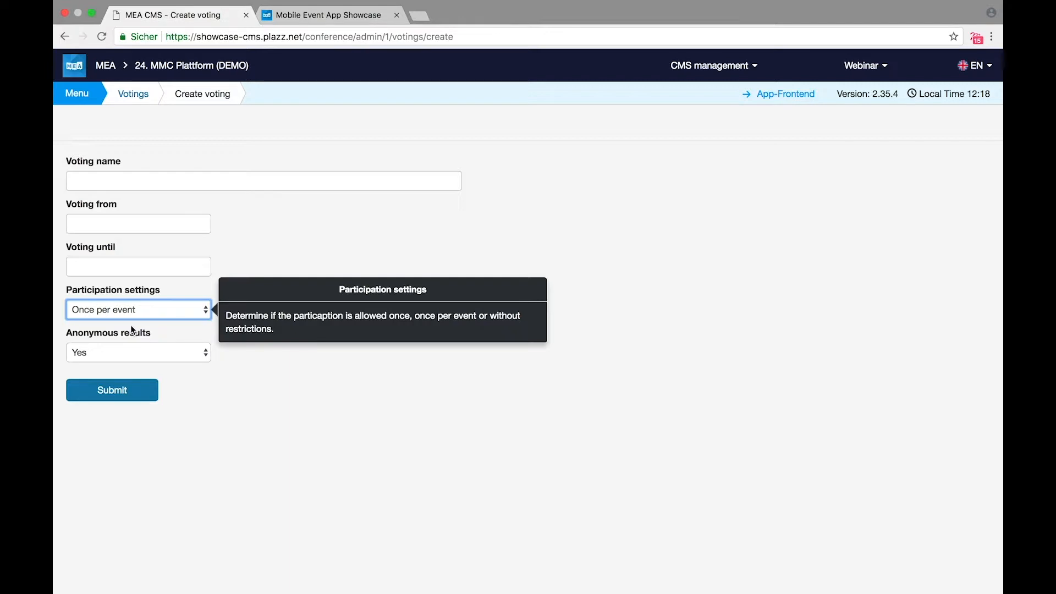
scroll(176, 412, left, 5)
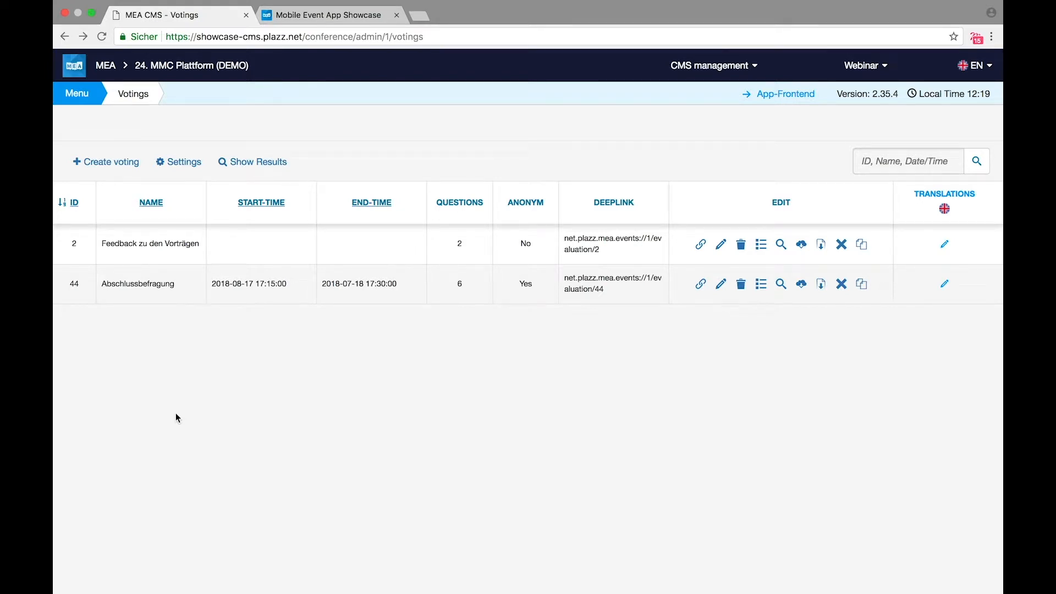
Step: Open question 117 of the Abschlussbefragung voting for editing, keeping it single choice
click(762, 286)
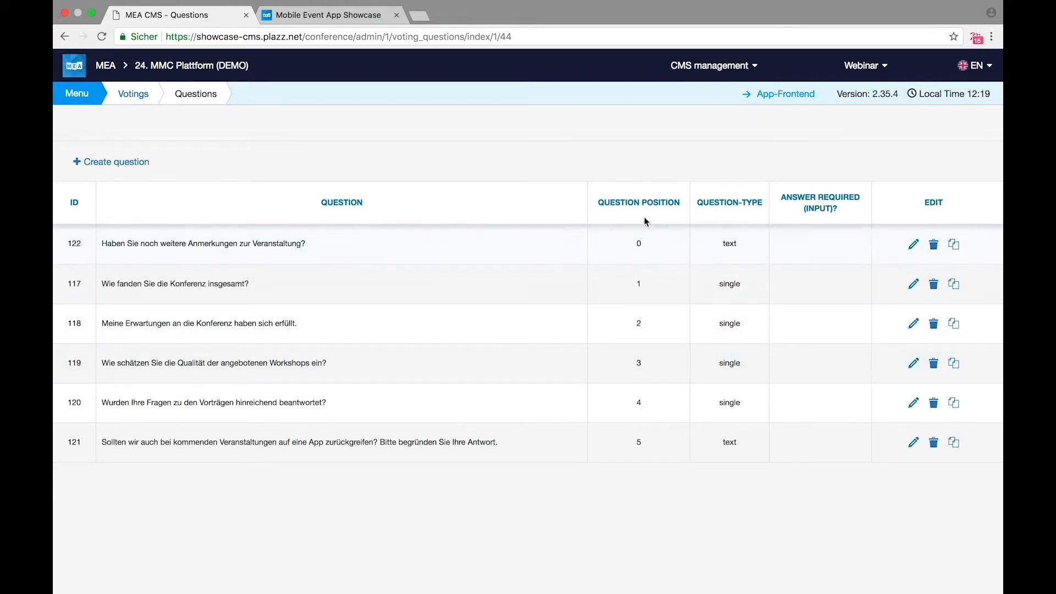
click(913, 284)
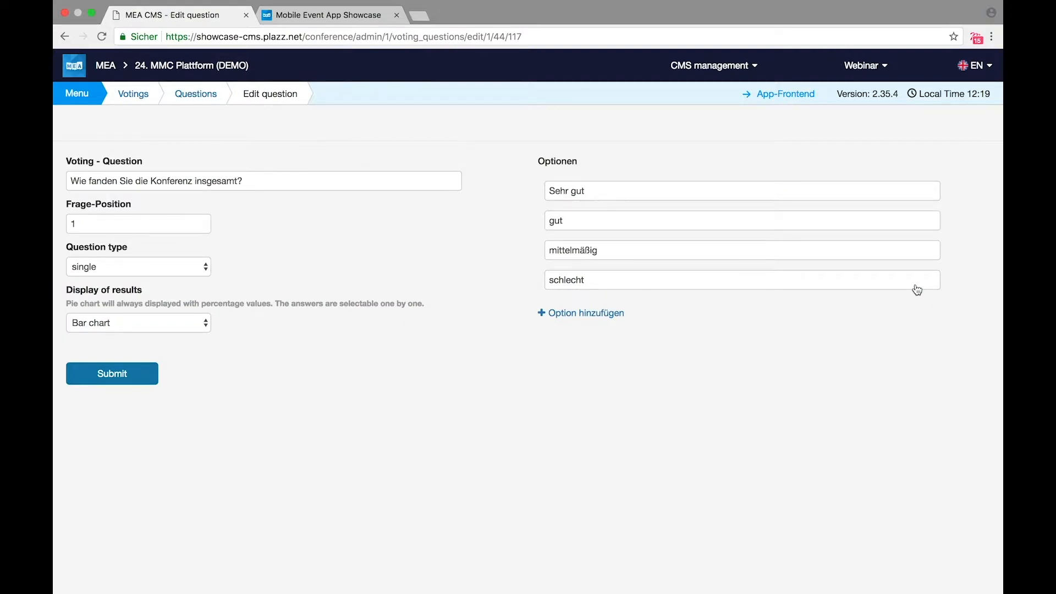
click(206, 267)
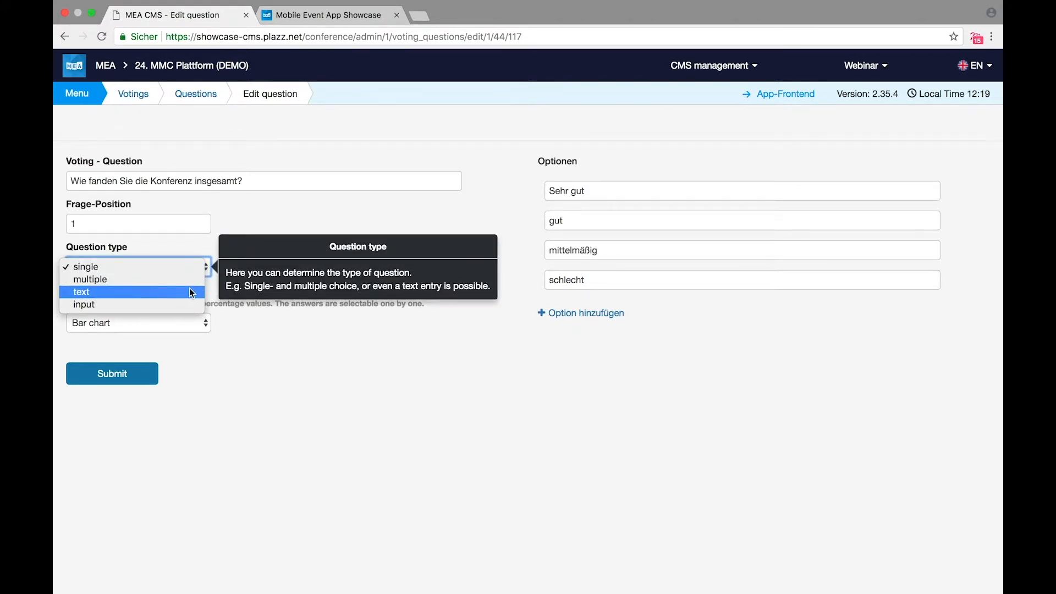
click(328, 345)
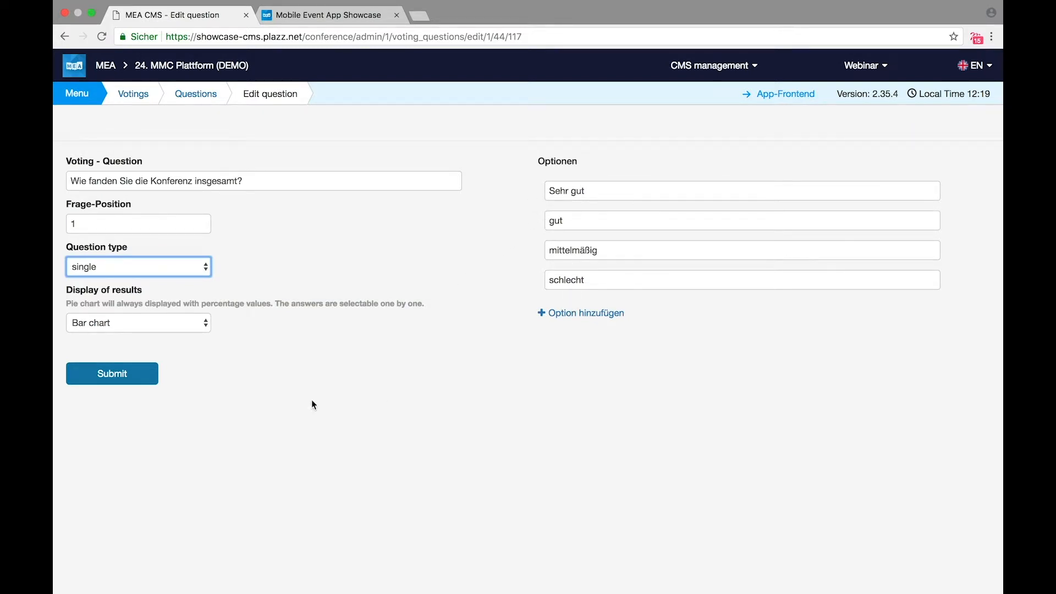
Step: Add the answer option 'very bad', show results as a Pie chart, and submit
click(566, 312)
click(566, 312)
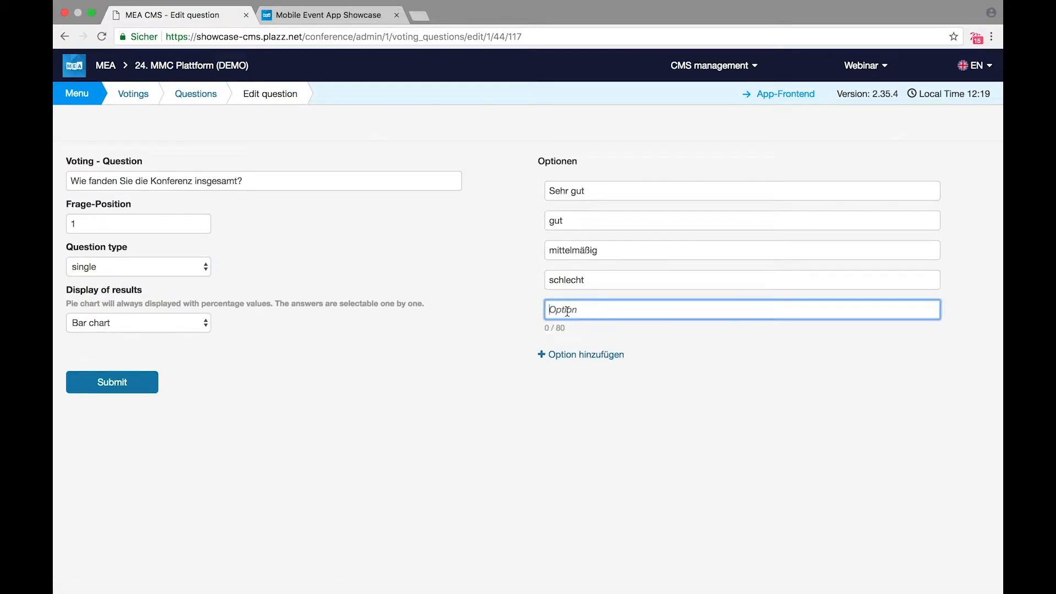
text(very bad)
click(511, 378)
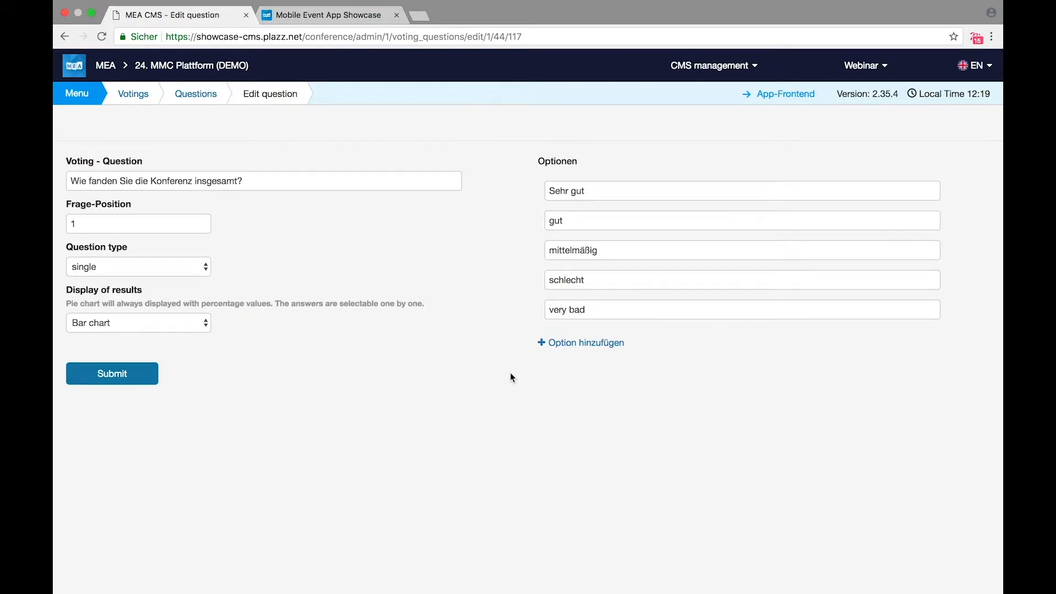
click(206, 323)
click(200, 335)
click(132, 377)
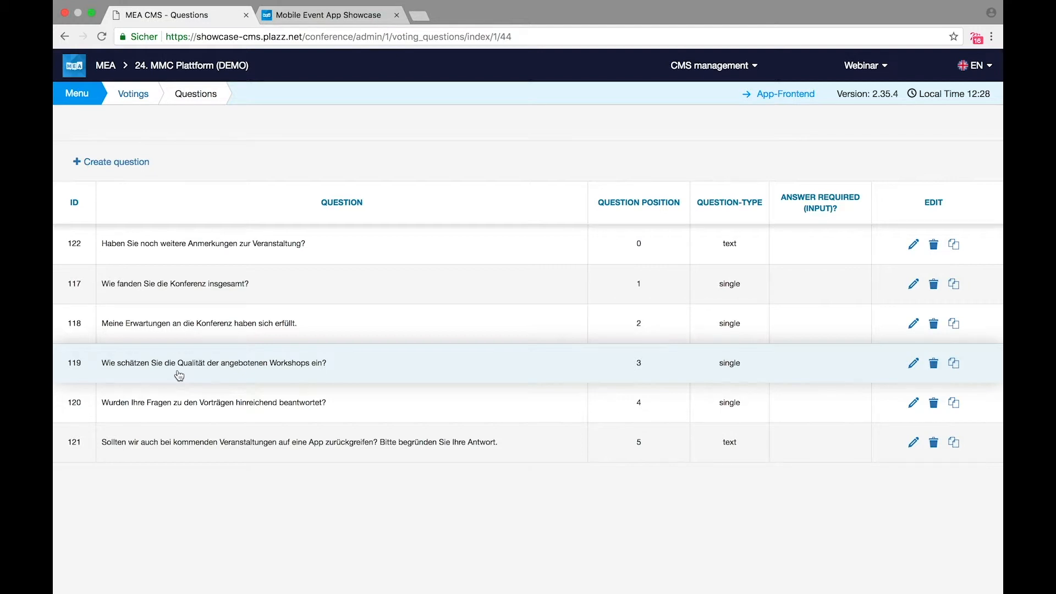
Step: View the Feedback zu den Vorträgen live results fullscreen, then return to the votings list
click(137, 96)
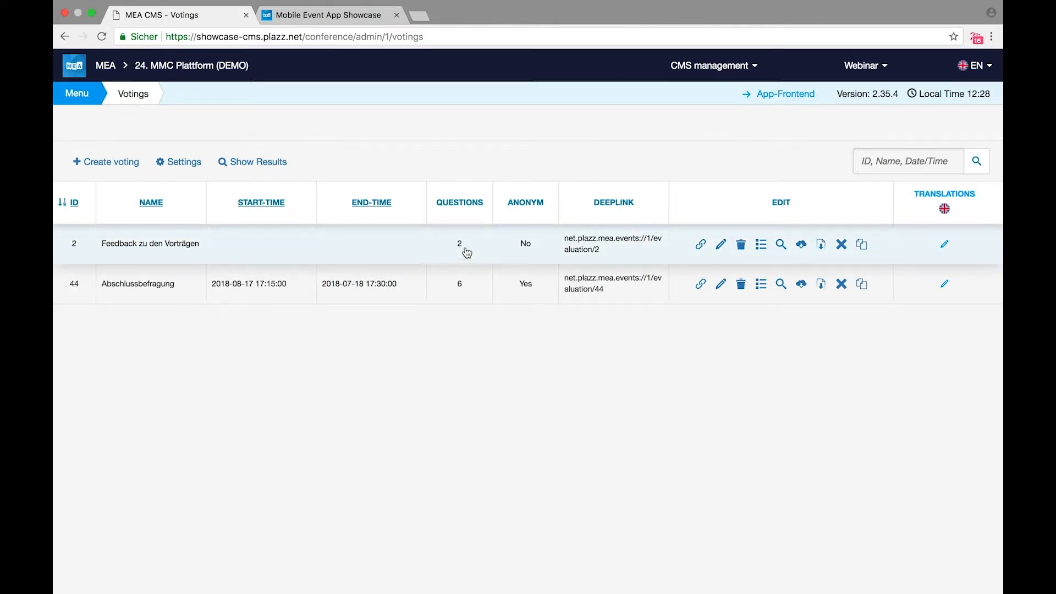
click(780, 244)
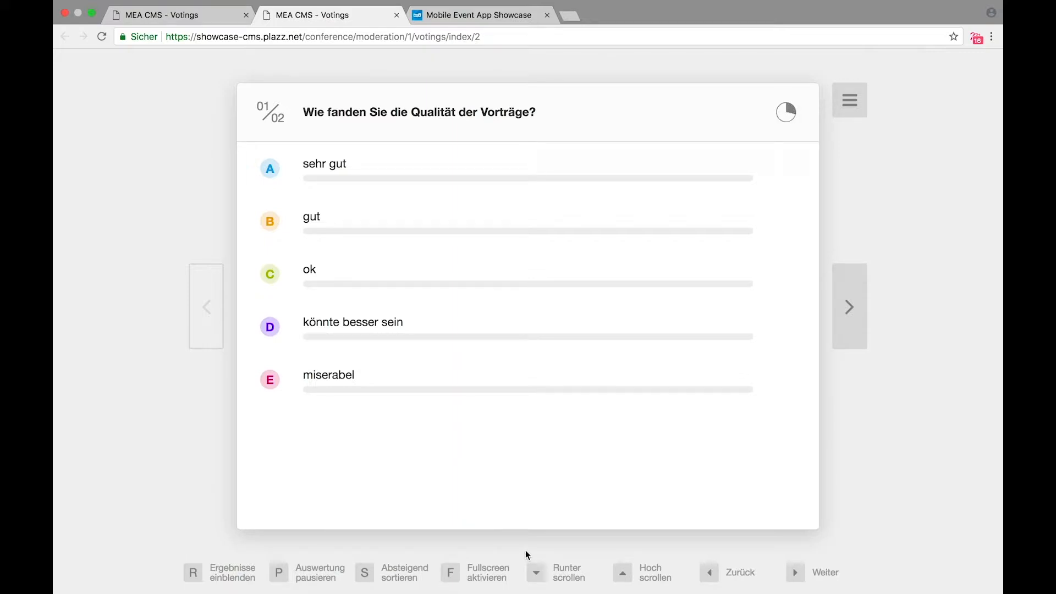
key(f)
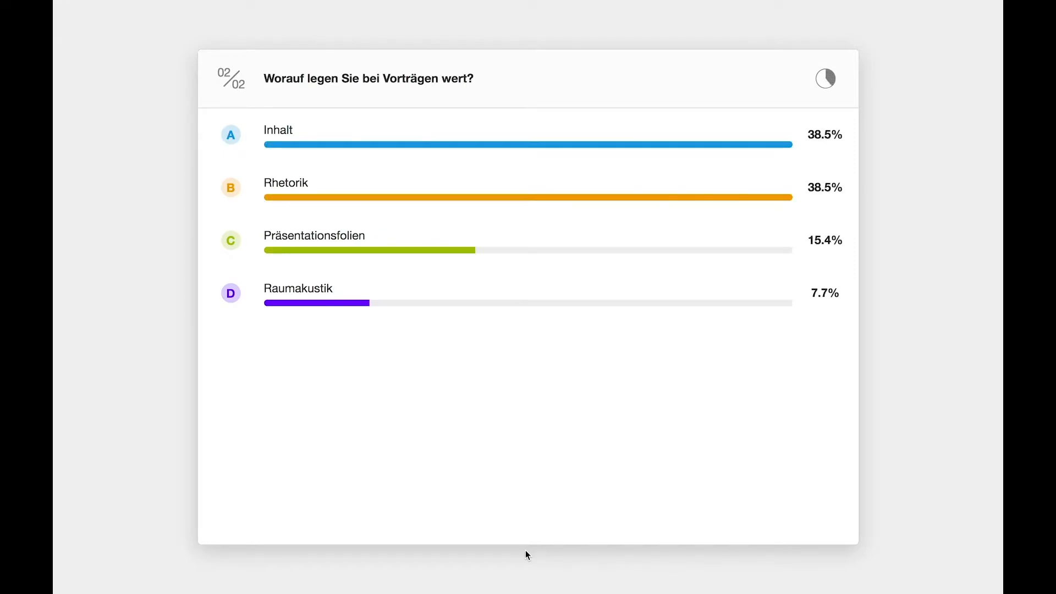
key(Escape)
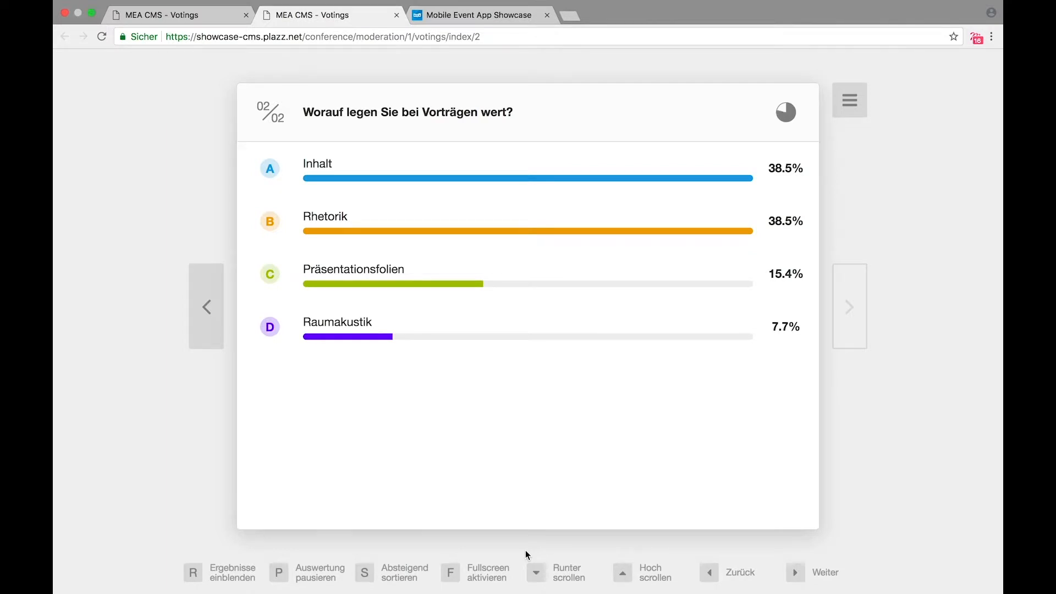
click(180, 14)
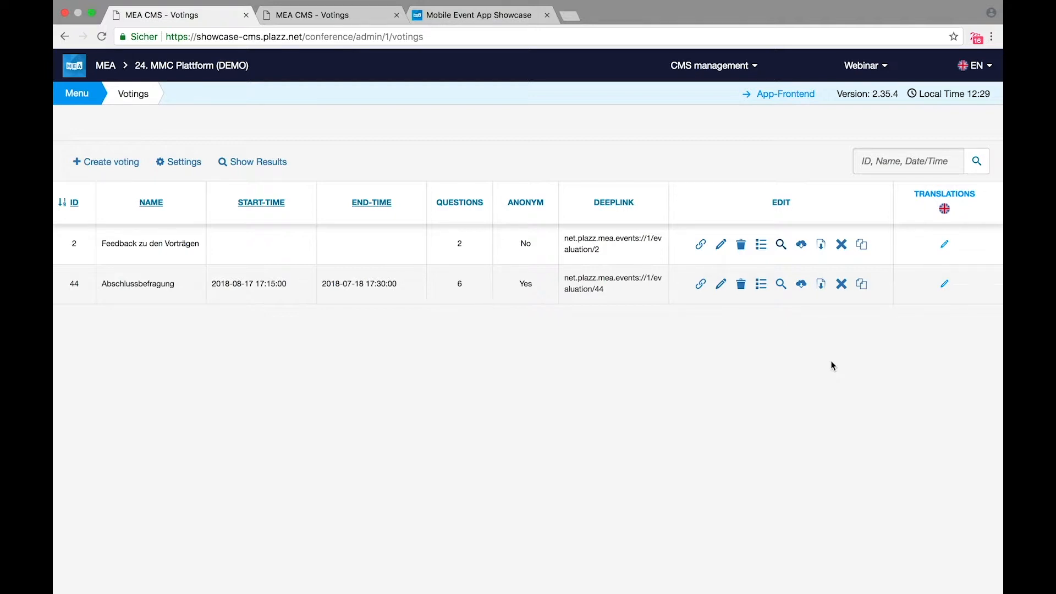
Step: Open the Wall of Ideas admin page, then bring up the app showcase
click(81, 96)
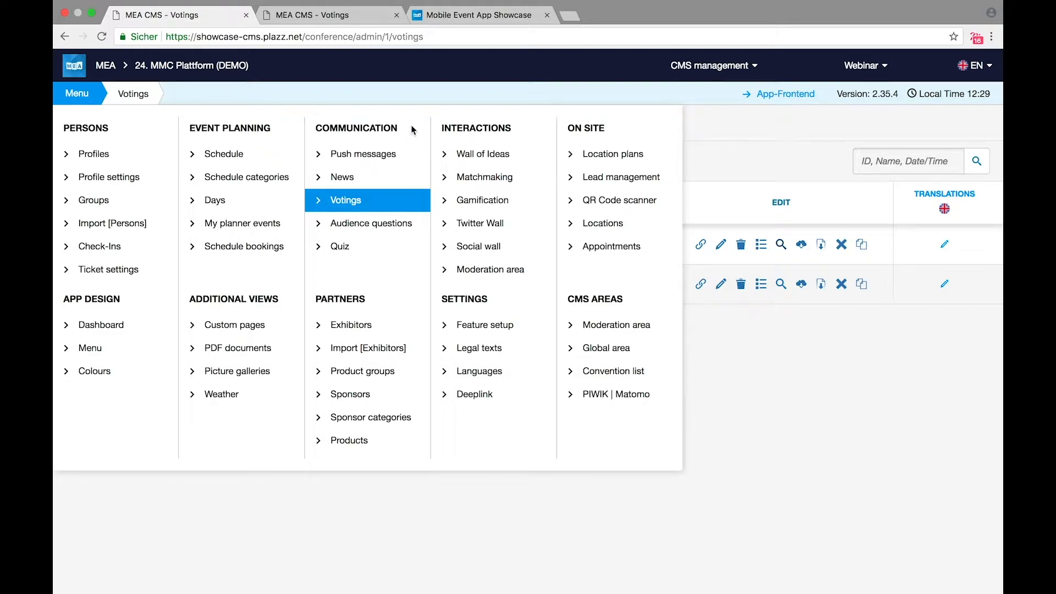
click(483, 156)
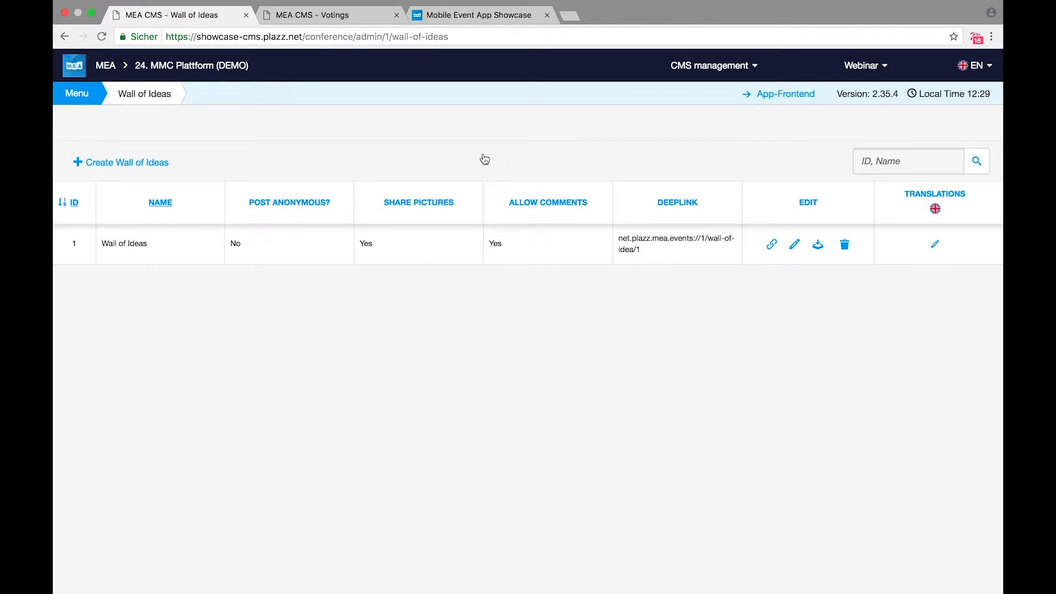
click(440, 15)
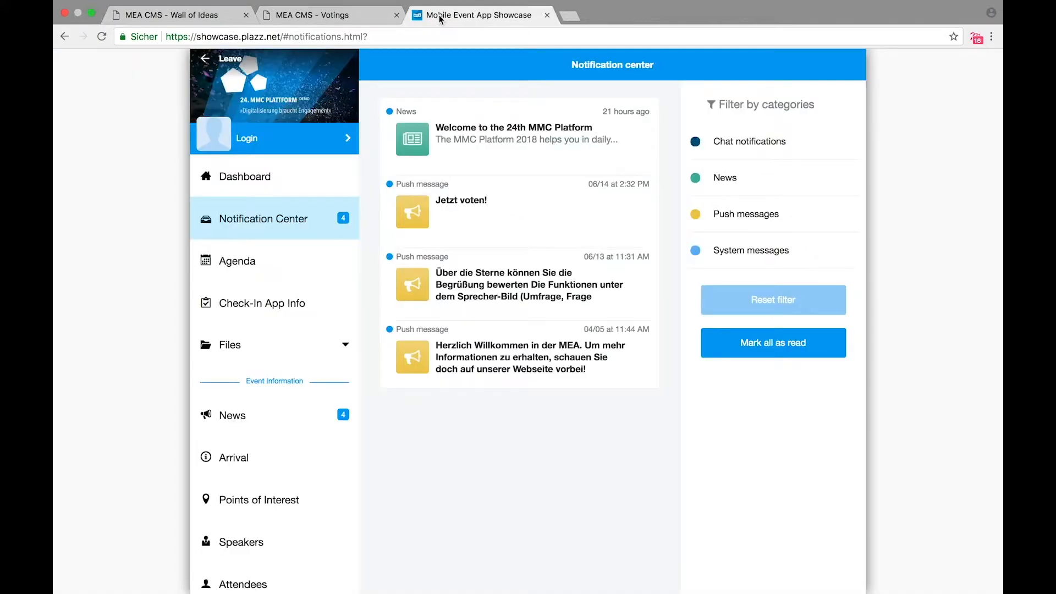
Step: Open the Wall of Ideas feed in the showcase app and scroll through its posts
scroll(305, 403, down, 6)
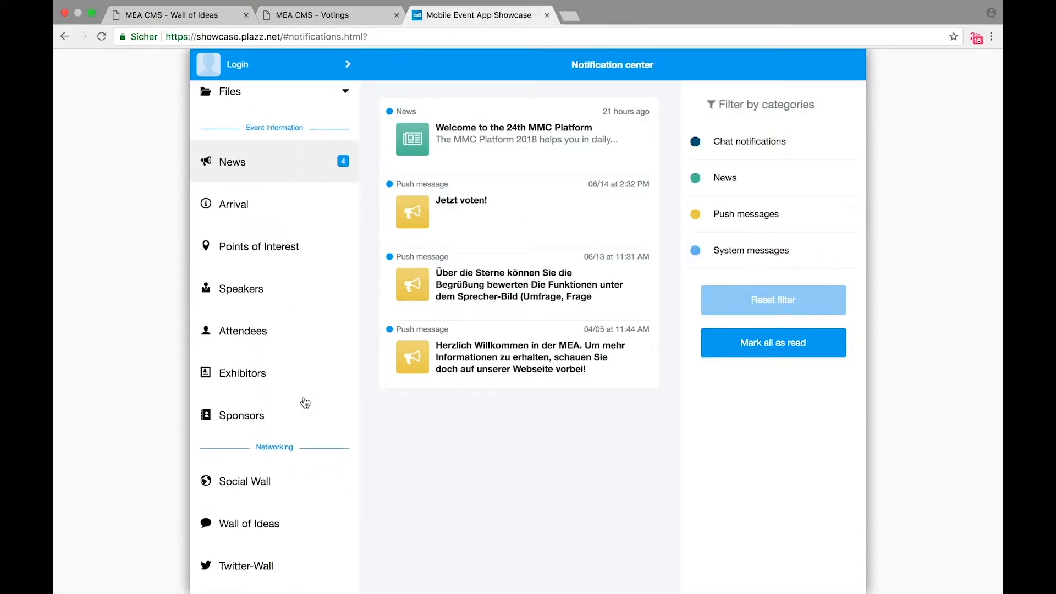
scroll(304, 402, down, 1)
click(269, 399)
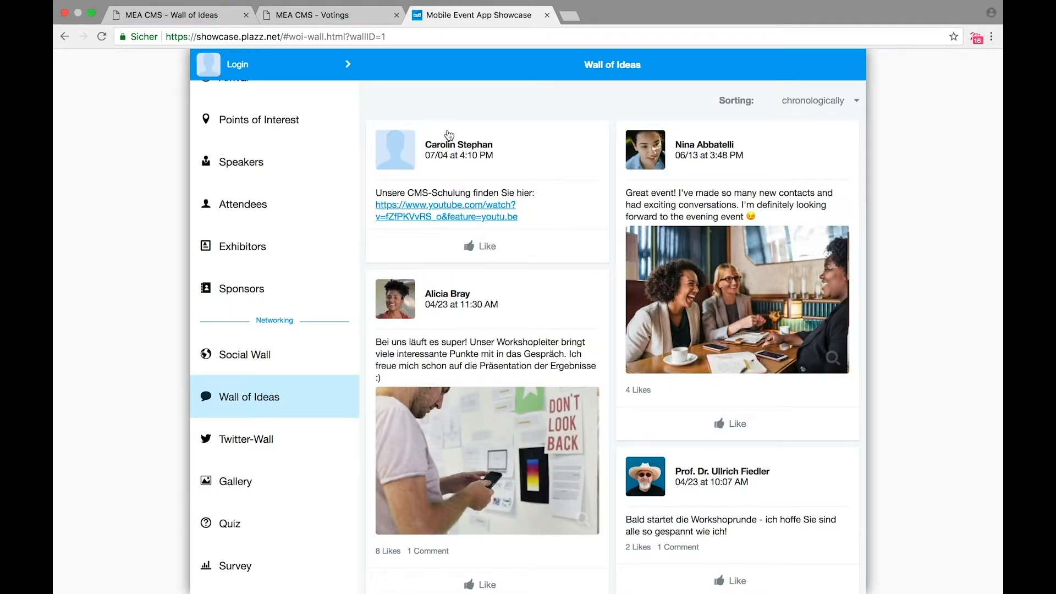
scroll(449, 135, down, 3)
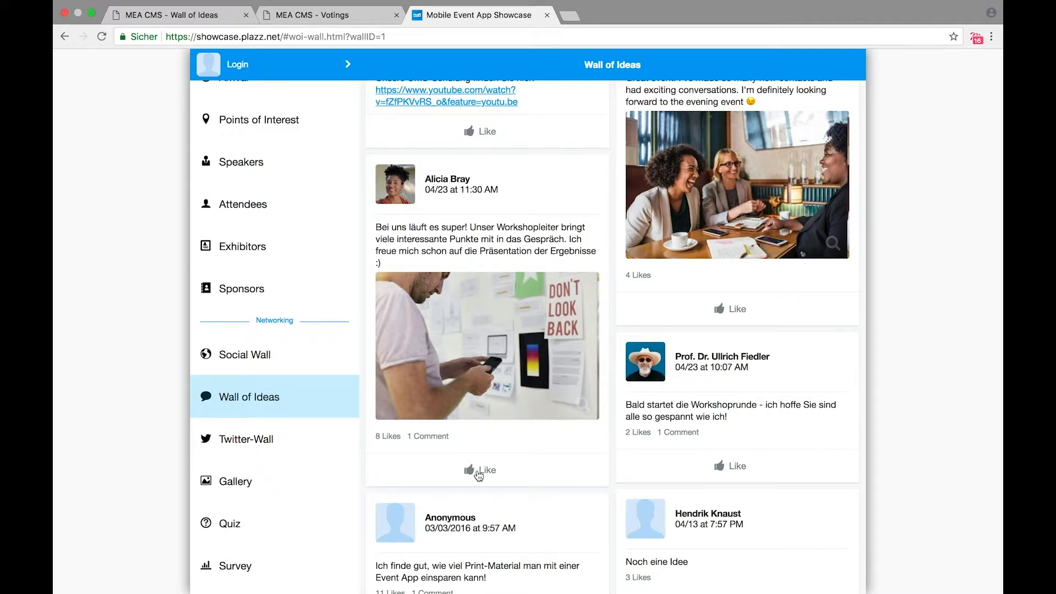
scroll(479, 475, down, 1)
scroll(479, 474, up, 3)
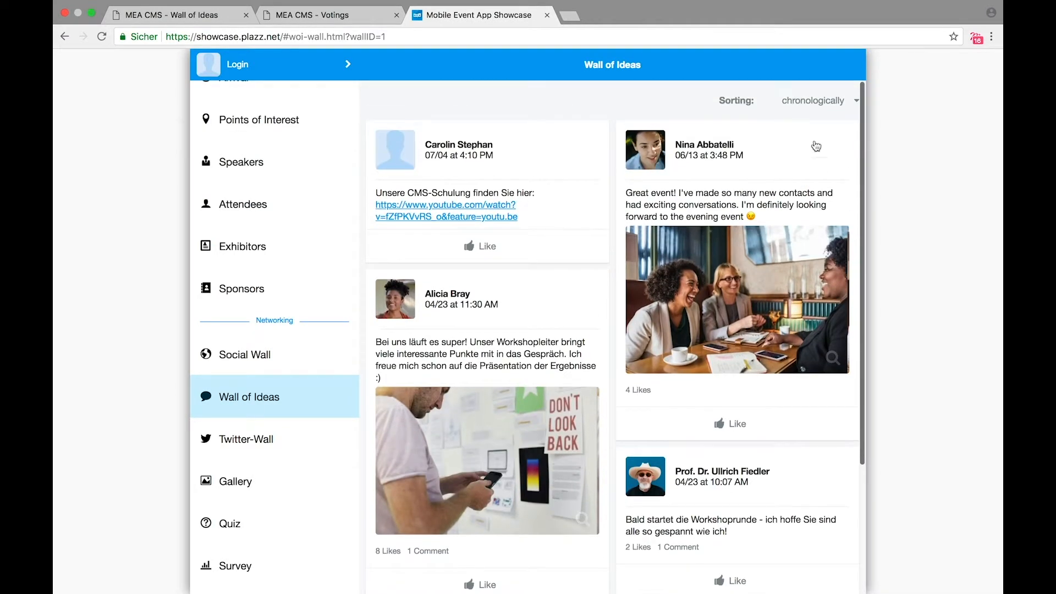
Step: Sort the feed by likes, then comments, reset it to chronological, and return to the CMS
click(819, 103)
click(803, 114)
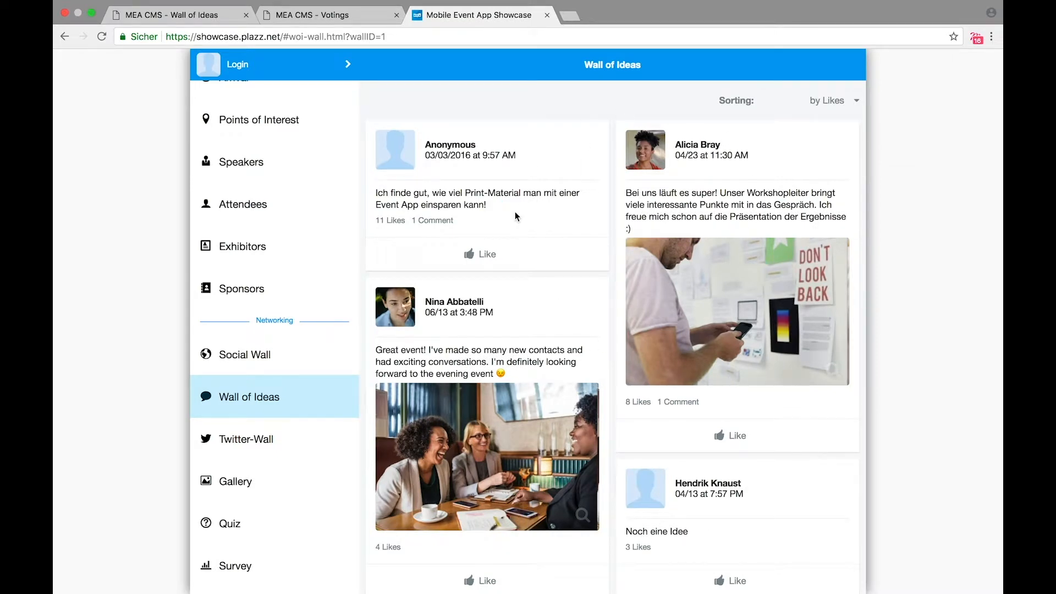
click(822, 100)
click(809, 113)
click(815, 100)
click(803, 78)
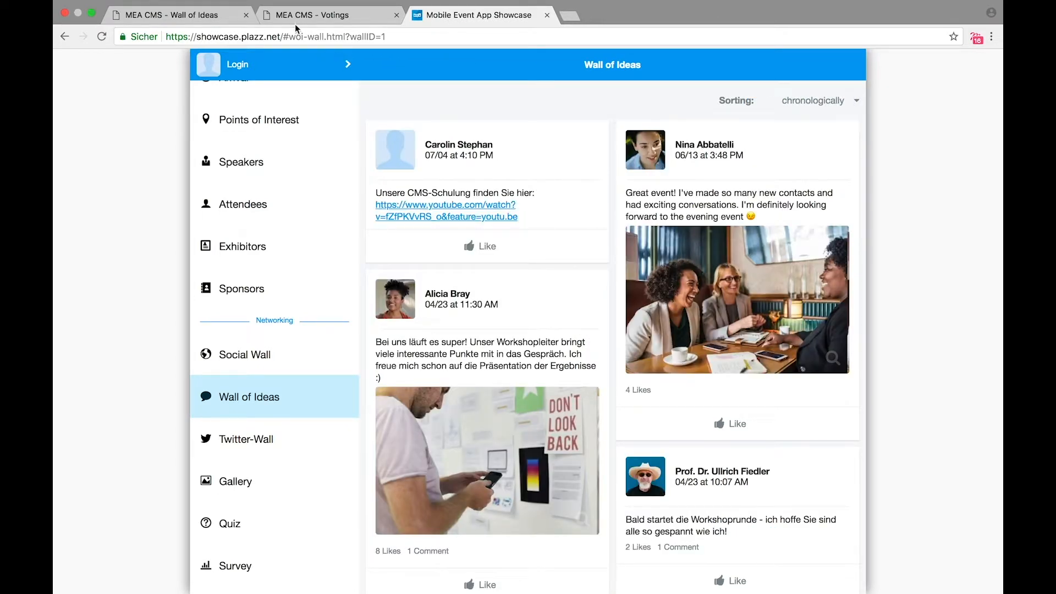
click(211, 16)
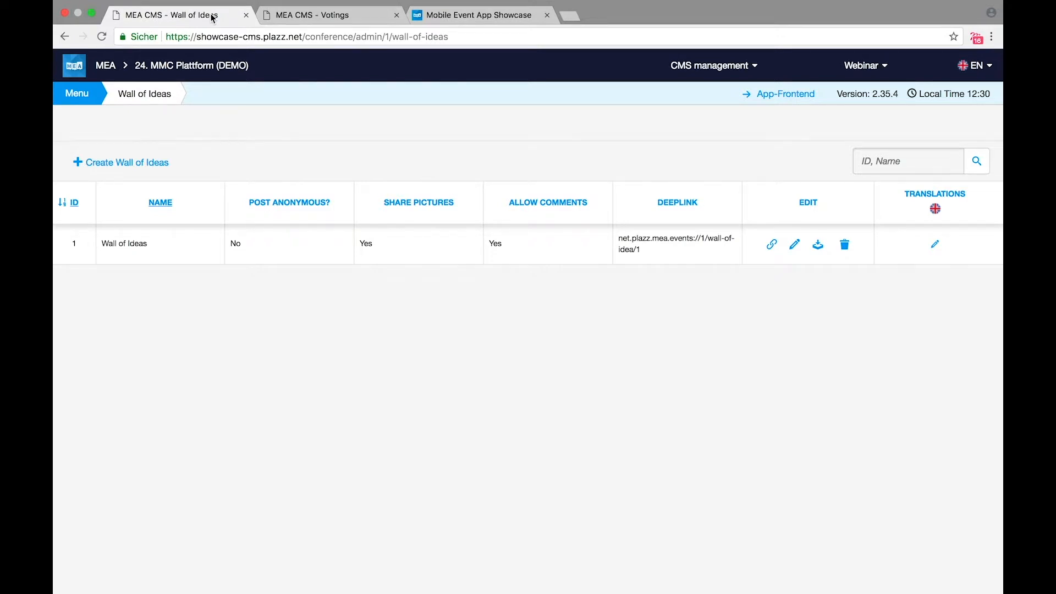
Step: Open the Create Wall of Ideas form and cancel it, keeping only wall ID 1
click(77, 100)
click(134, 161)
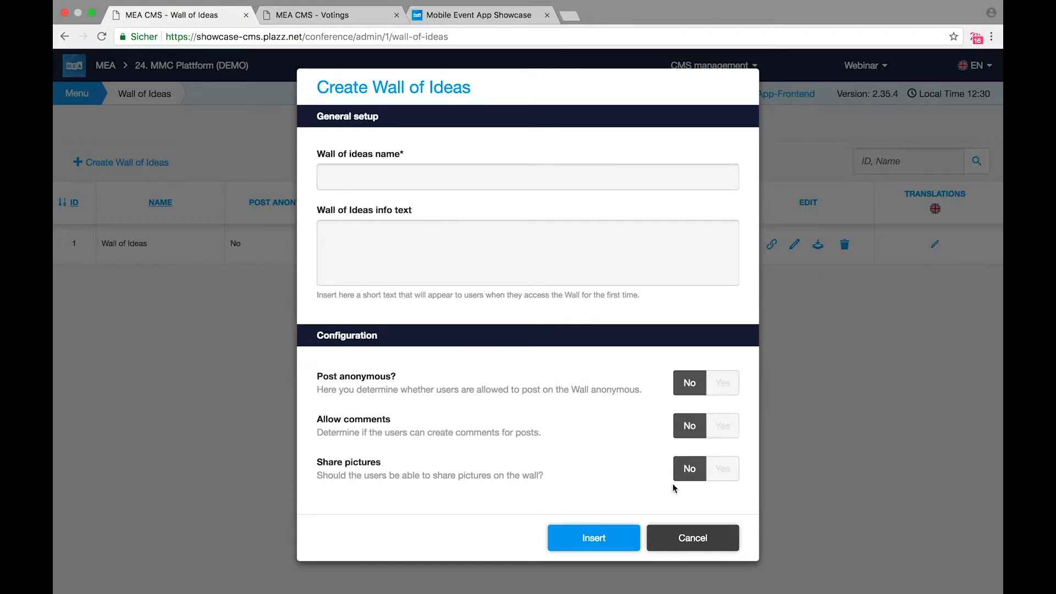
click(699, 542)
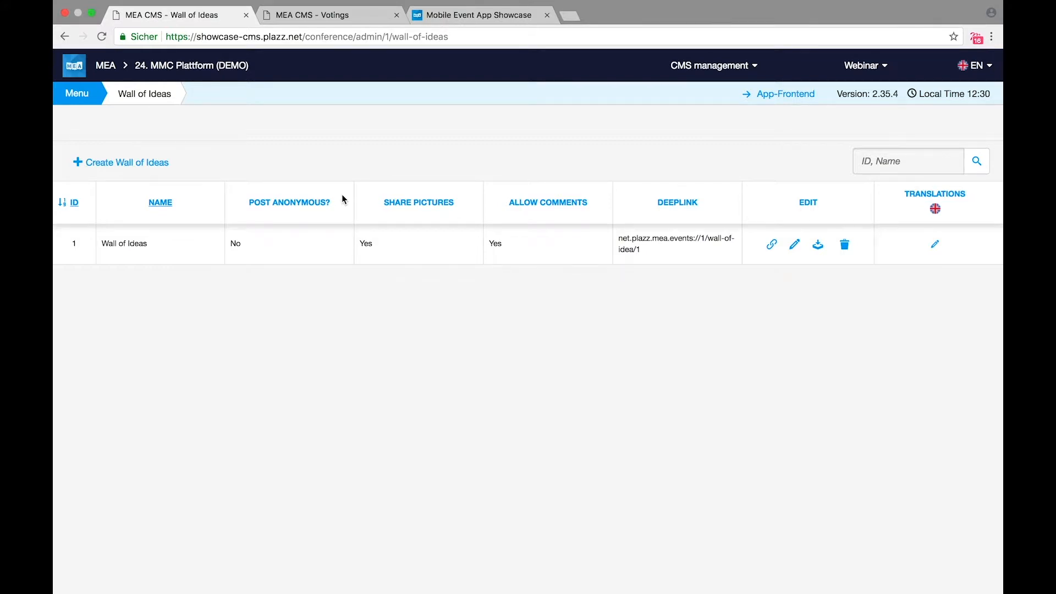
click(77, 93)
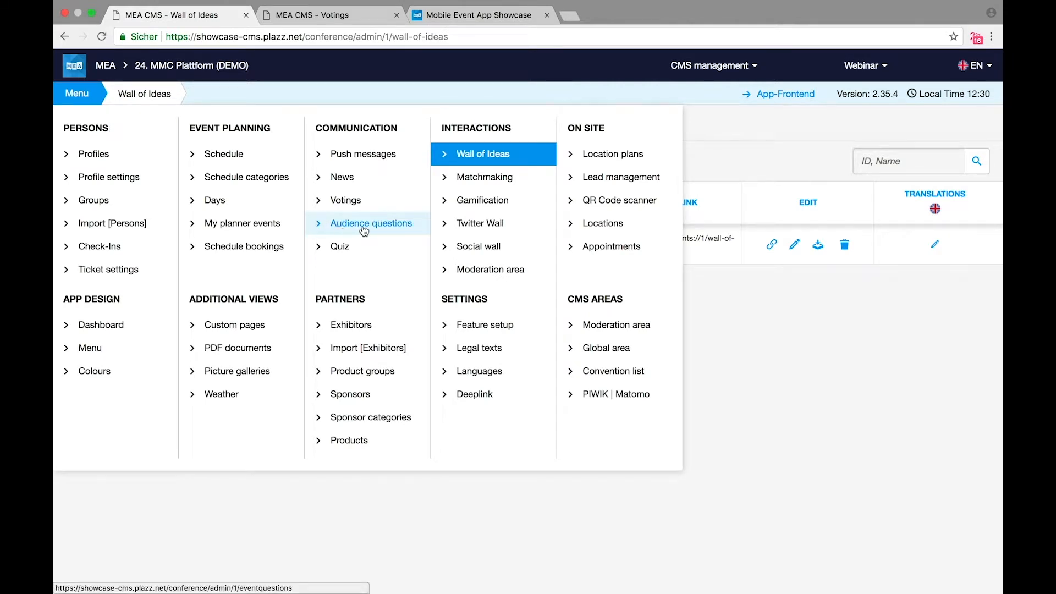
Step: Open the Location plans page for Halle 1 and dismiss the translation offer
click(611, 161)
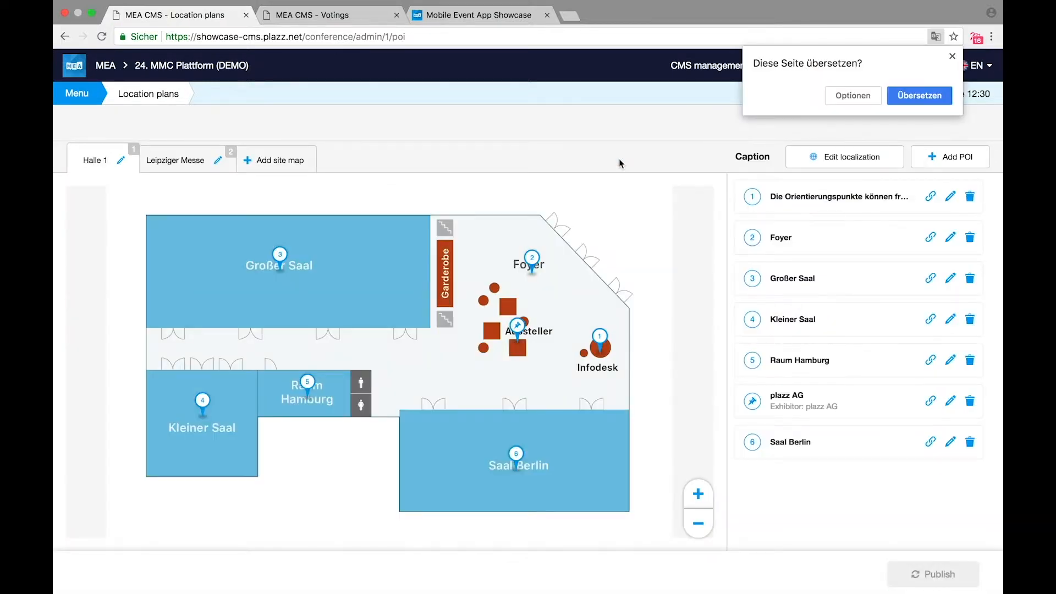
click(951, 56)
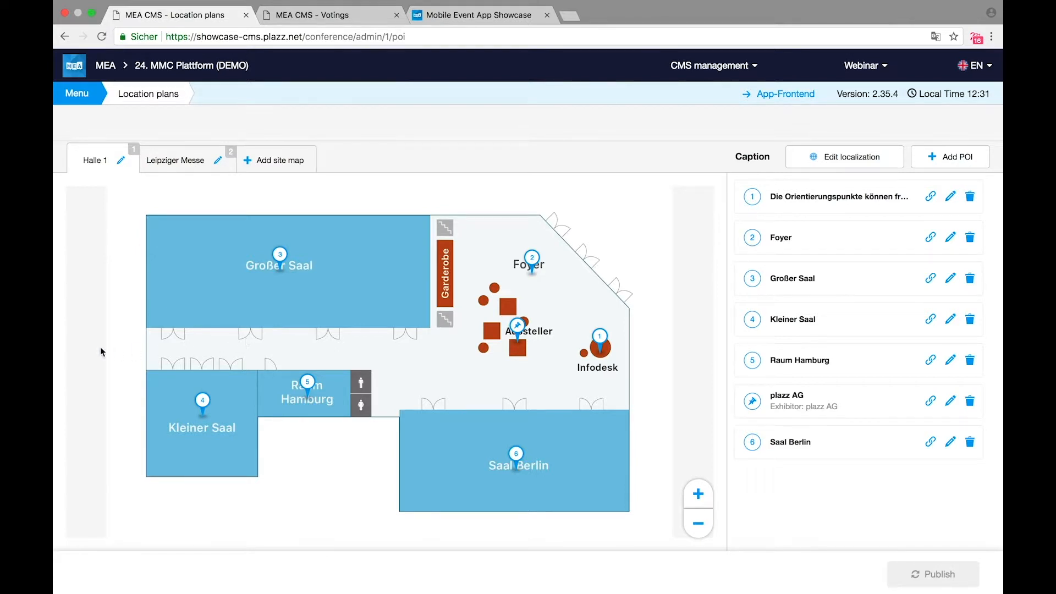
Step: In the app showcase, open the Points of Interest page
click(456, 16)
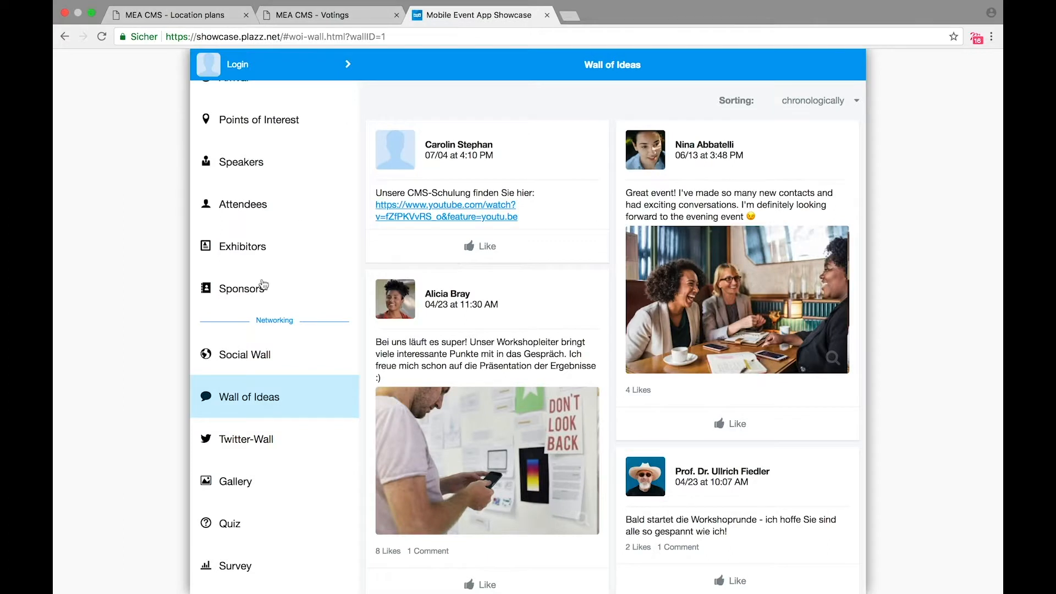
scroll(284, 461, down, 1)
scroll(284, 461, down, 3)
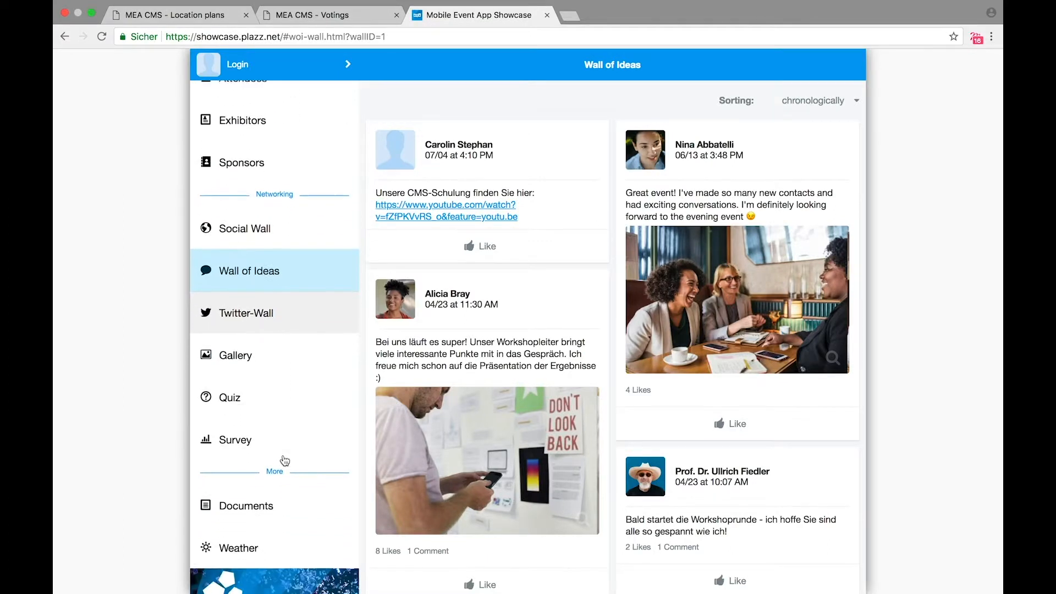
scroll(285, 461, up, 3)
scroll(284, 460, up, 2)
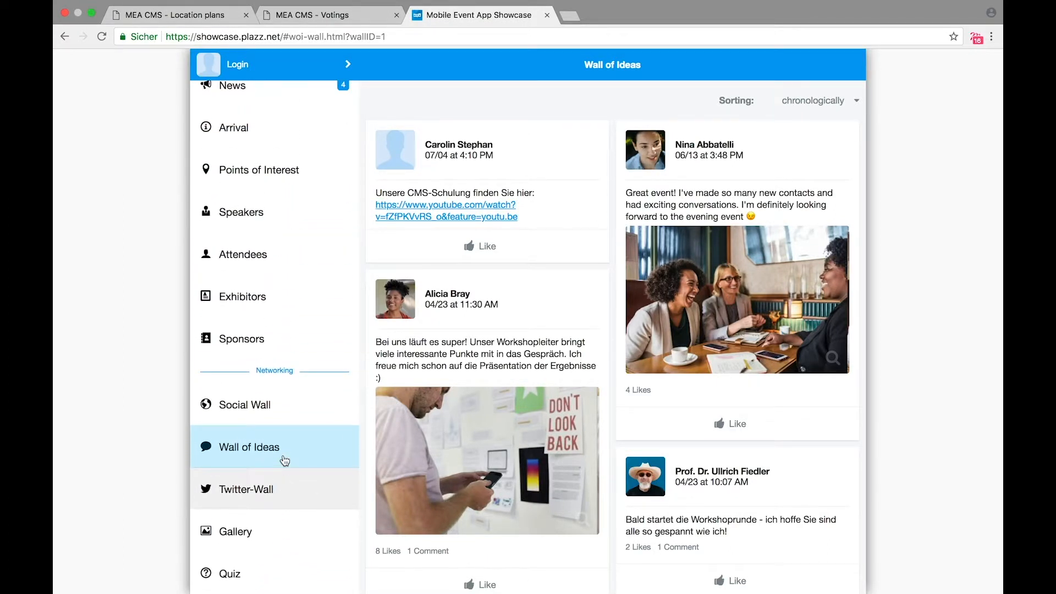
click(292, 171)
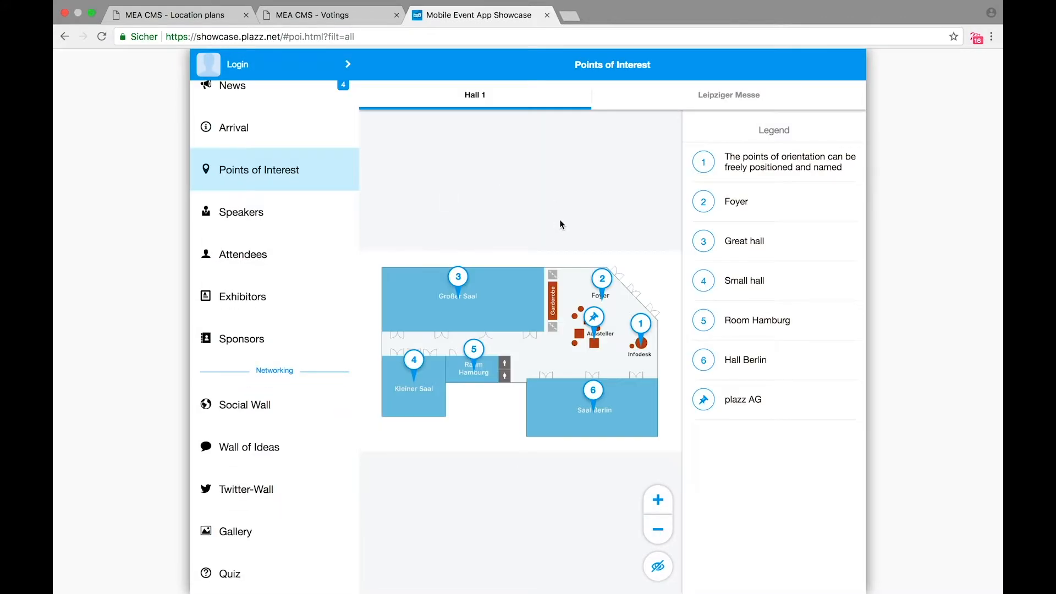
Step: Compare the Leipziger Messe and Hall 1 maps, inspect point 1 and Foyer, then return to the CMS
click(755, 99)
click(450, 98)
click(722, 168)
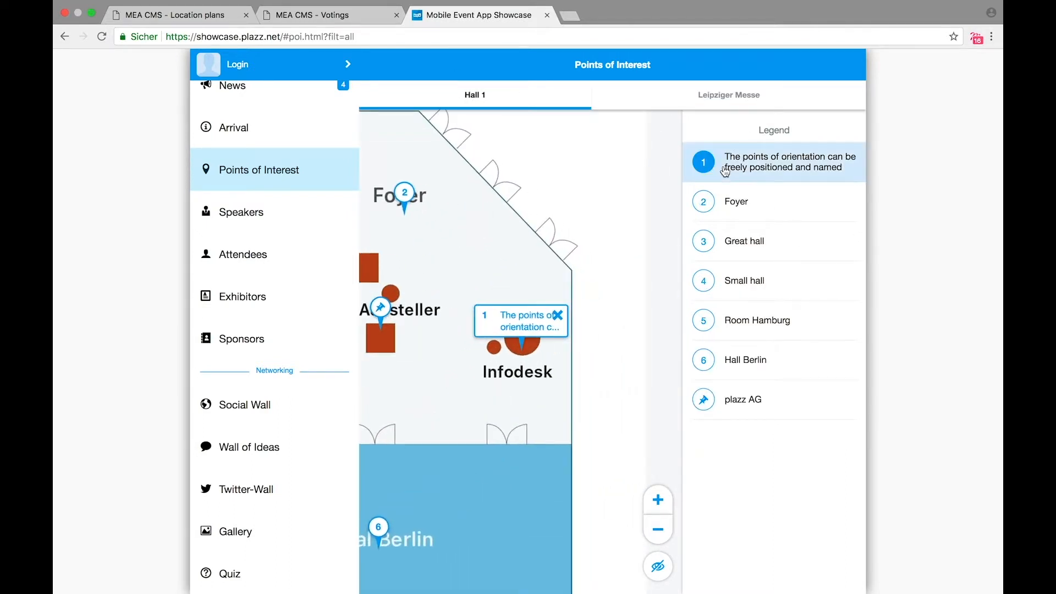
click(731, 210)
click(544, 326)
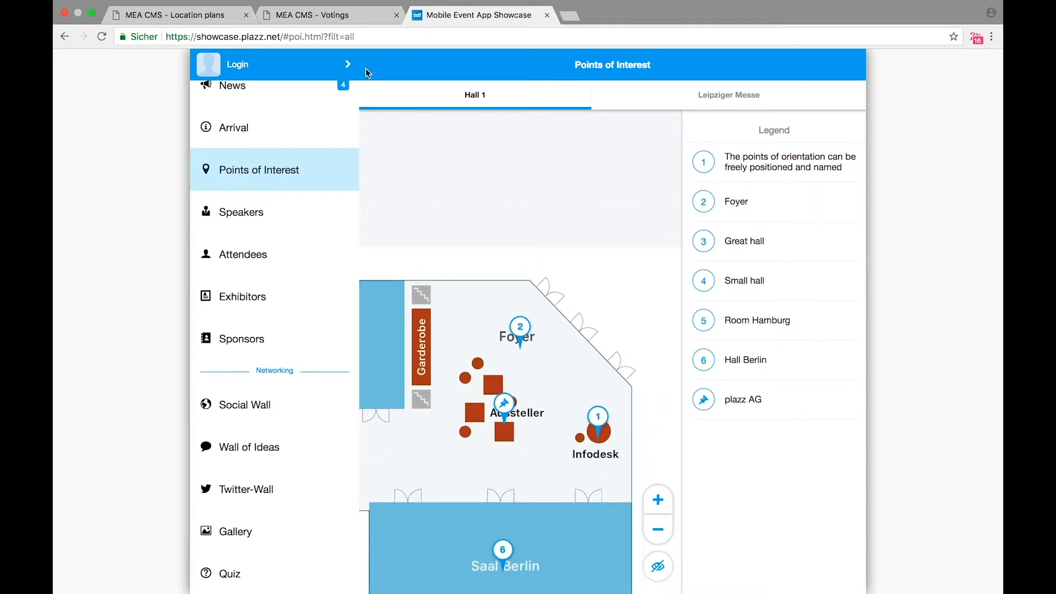
click(215, 16)
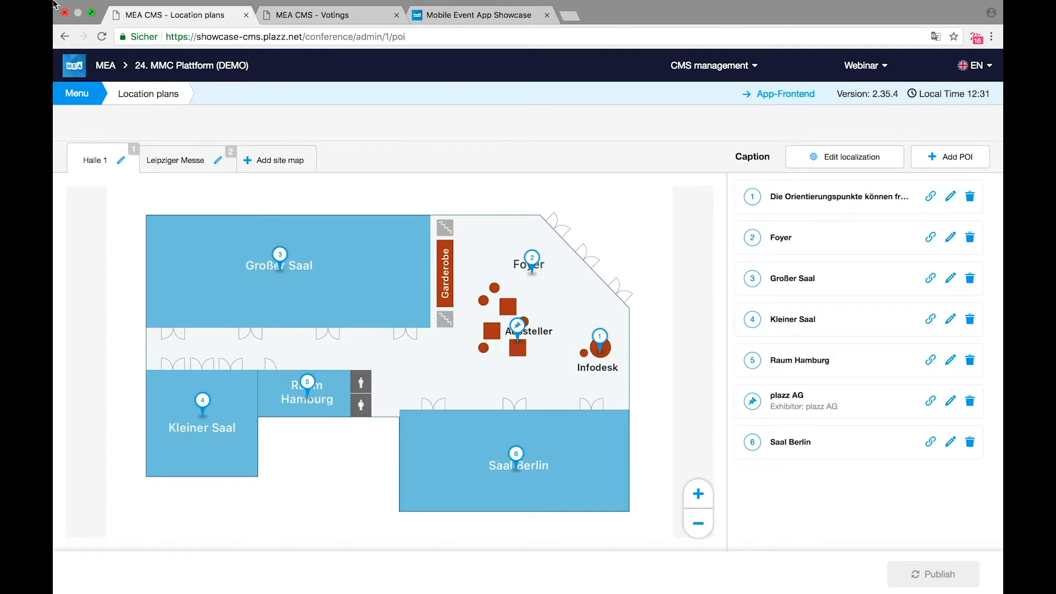
Step: Cancel the Halle 1 site map editor, then swap the two site map tabs and restore their order
mouse_move(108, 4)
click(121, 161)
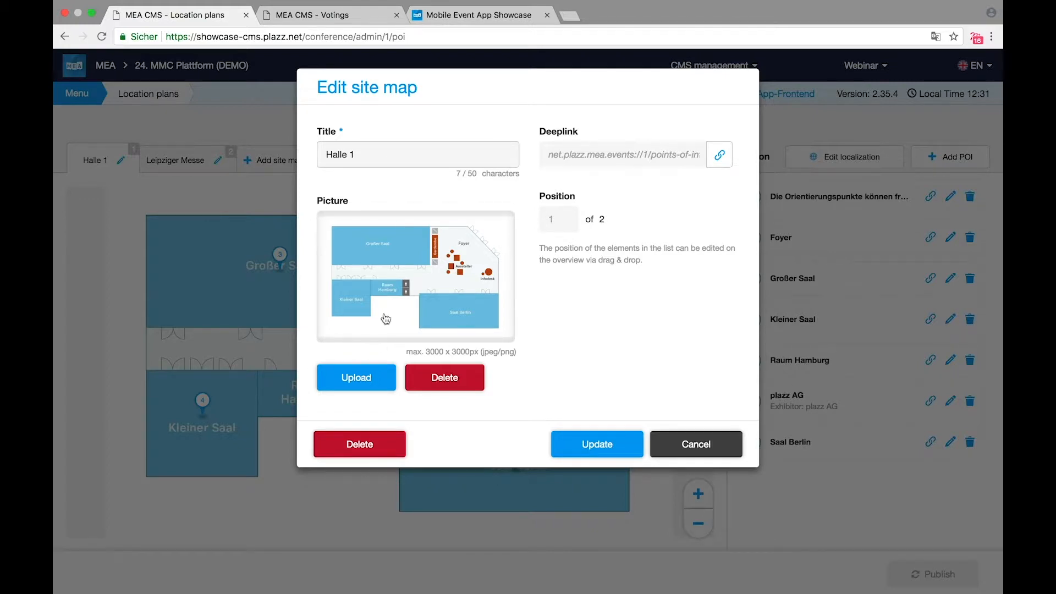
click(678, 442)
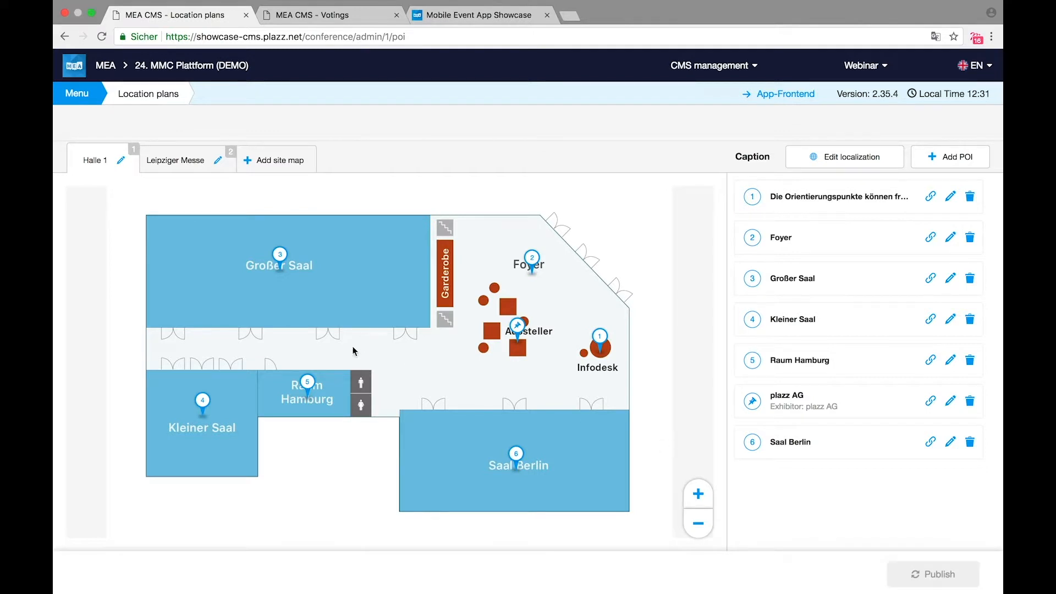
drag(87, 162, 195, 158)
drag(91, 160, 204, 161)
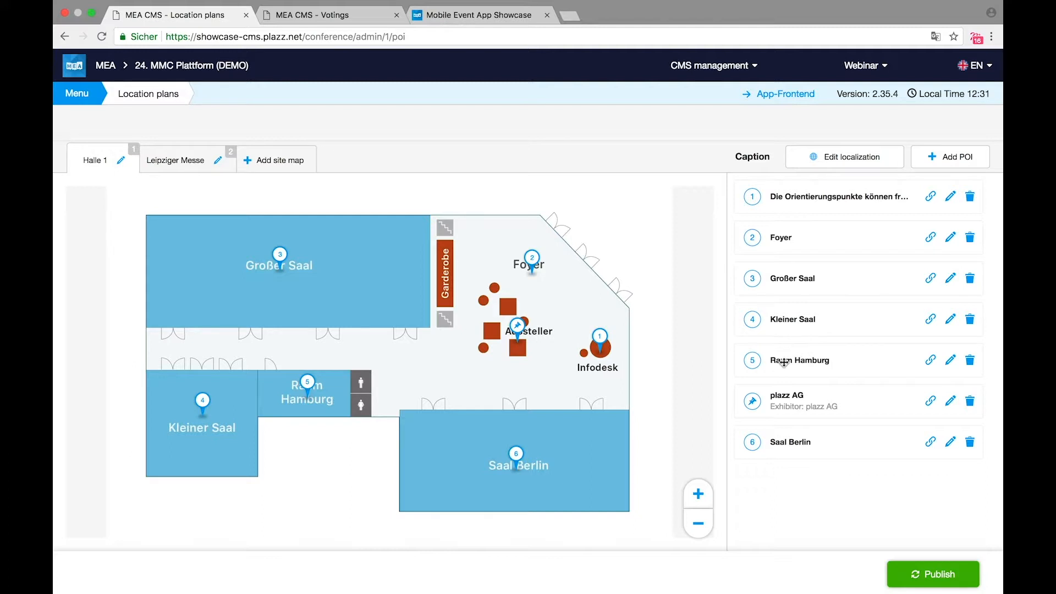
Step: Create a point of interest titled New Pol with the home icon as its label
click(945, 161)
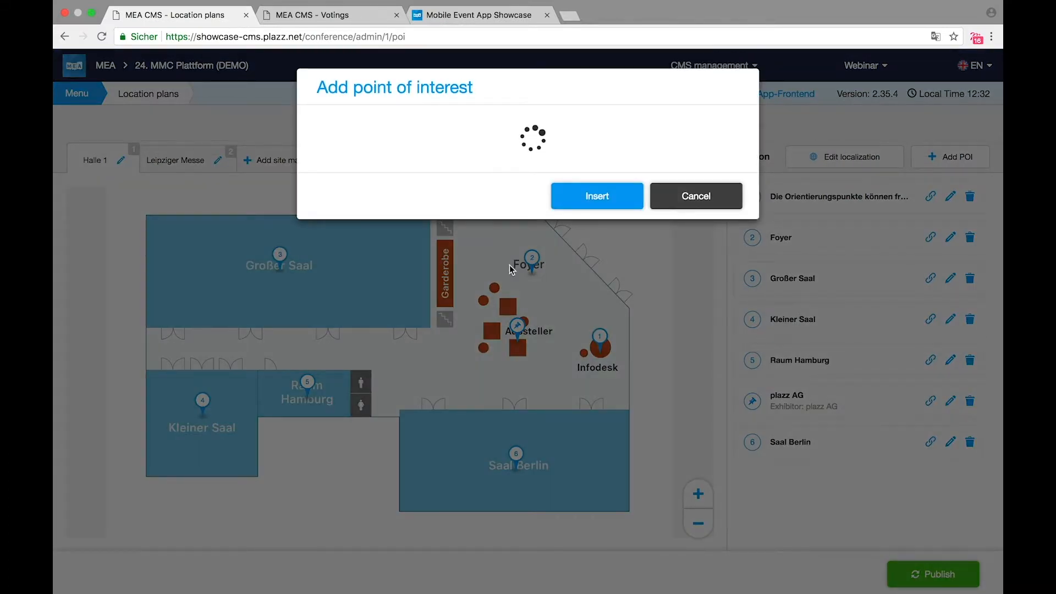
click(419, 160)
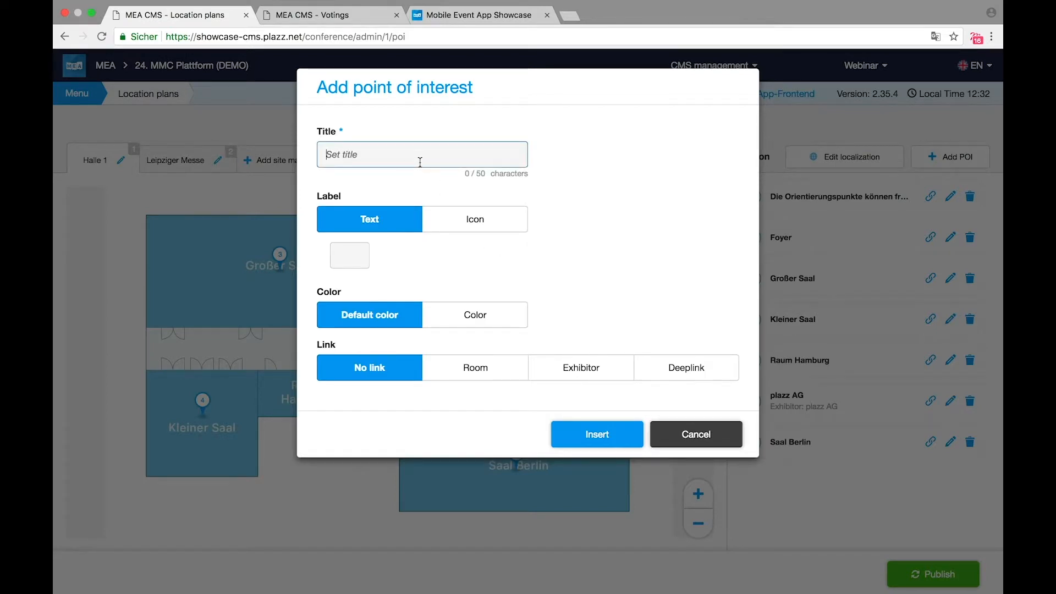
text(Ne Pol)
click(339, 155)
text(w)
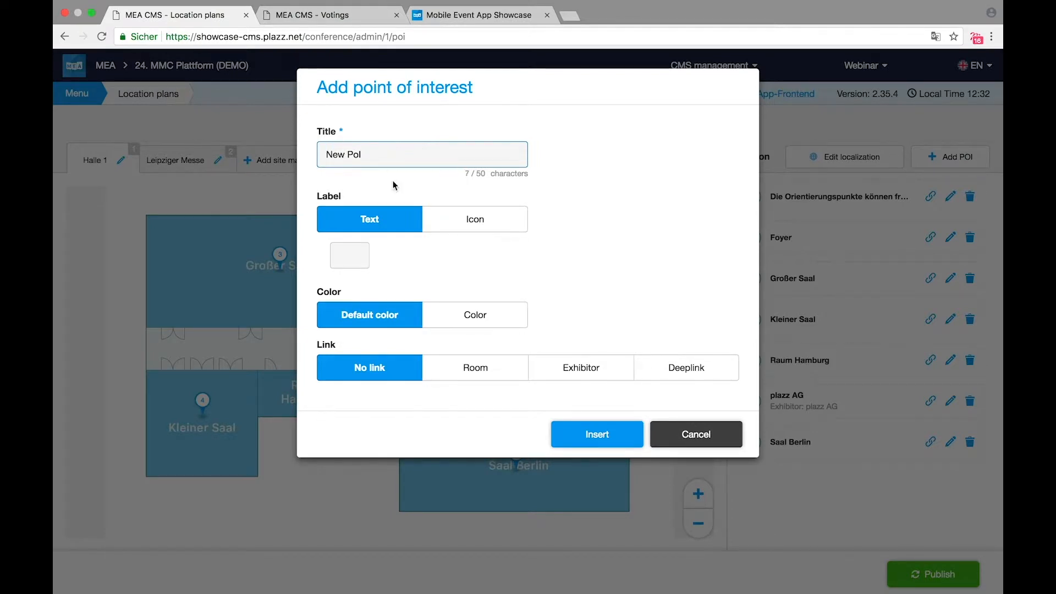
click(353, 253)
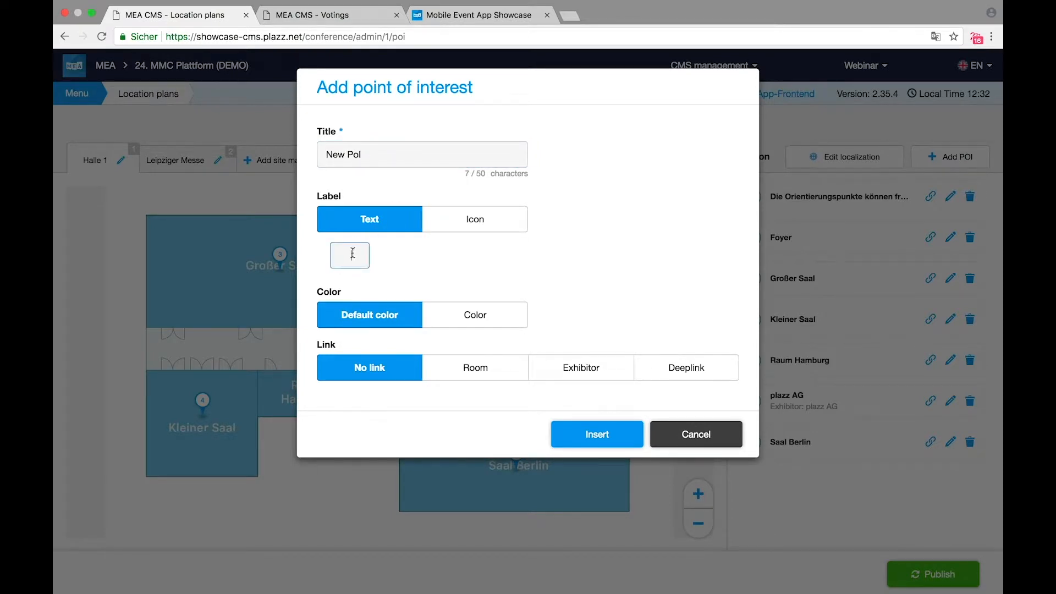
click(478, 232)
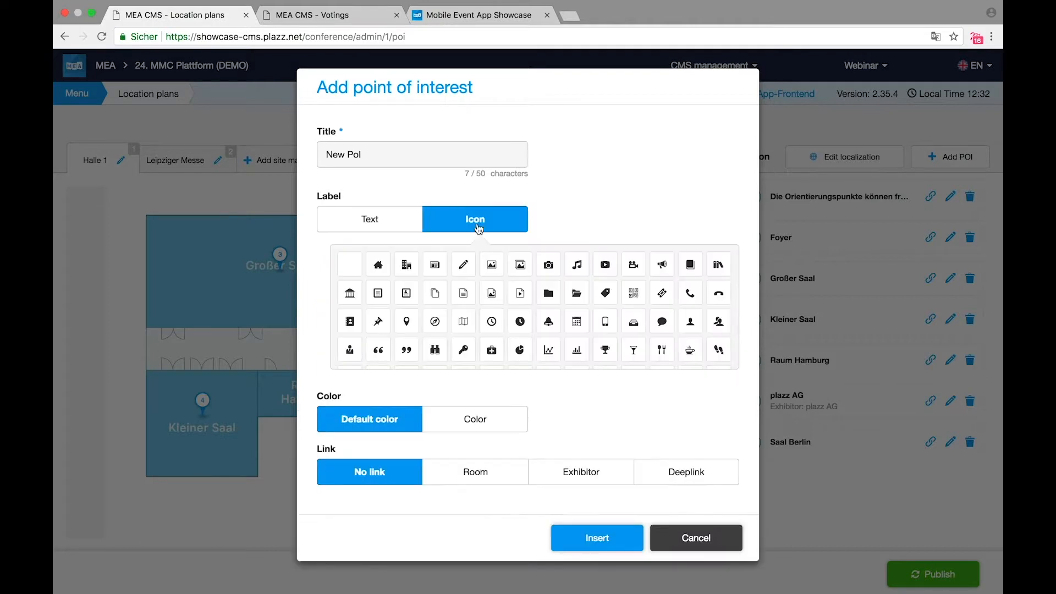
click(382, 271)
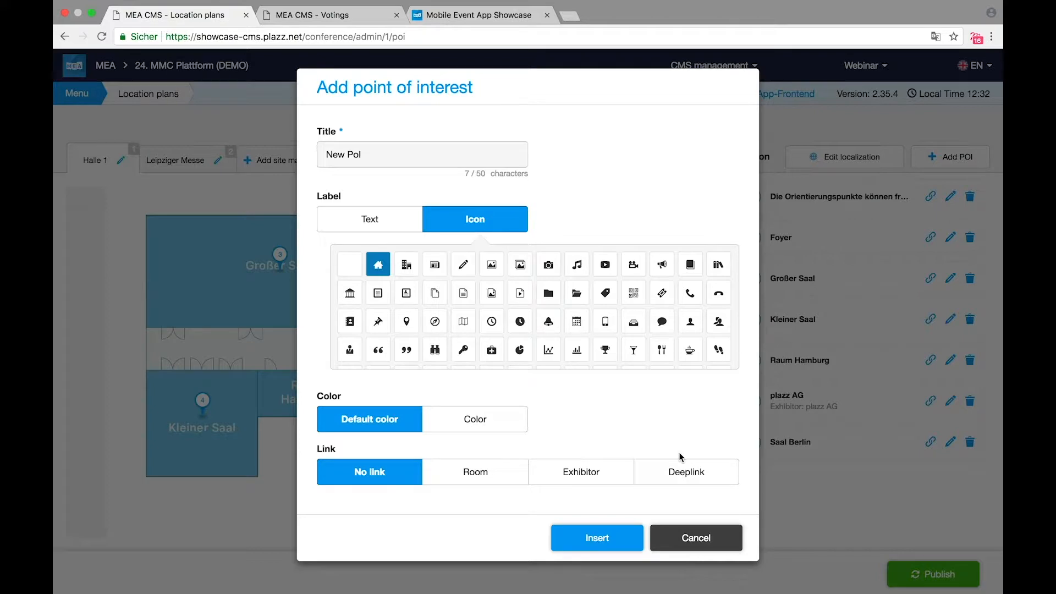
Step: Insert New Pol, move its marker near the Foyer, and publish the location plan
click(599, 541)
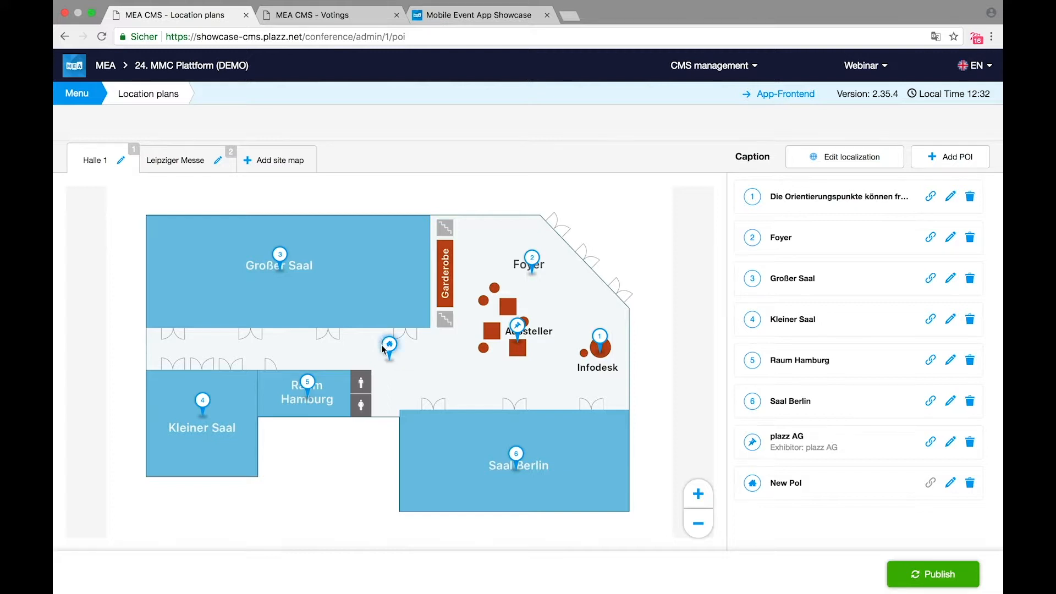
mouse_move(390, 346)
mouse_down()
mouse_move(432, 362)
mouse_move(388, 406)
mouse_move(362, 372)
mouse_move(510, 224)
mouse_move(608, 224)
mouse_move(604, 233)
mouse_up()
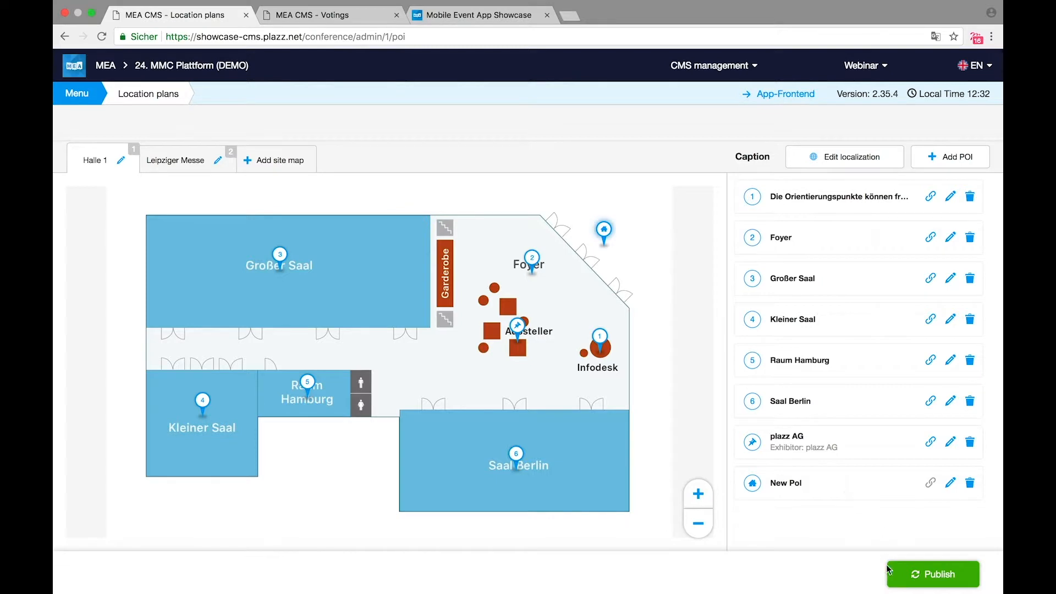
click(913, 574)
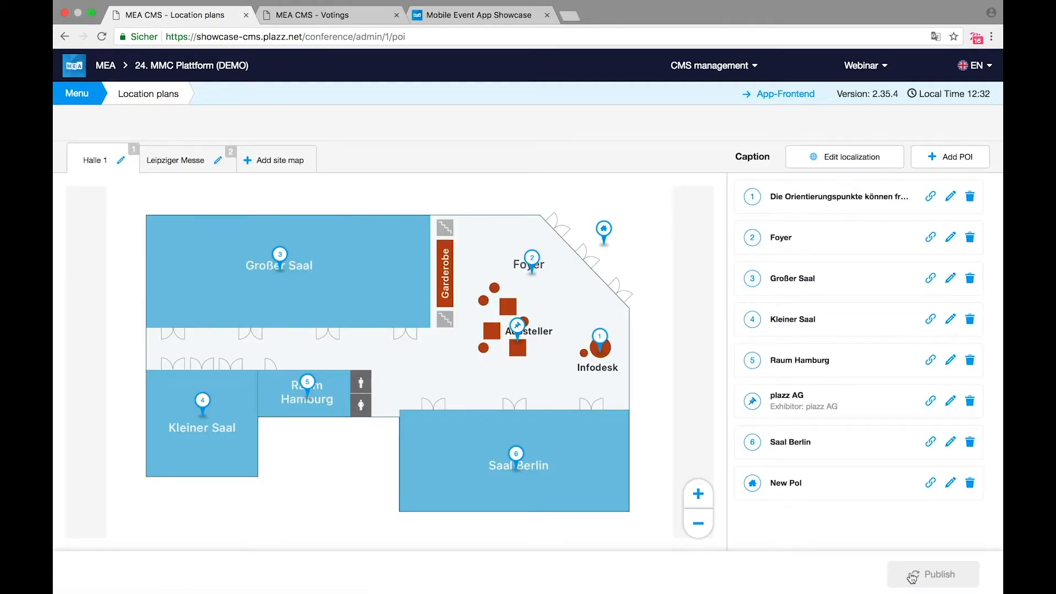
Step: Reload the app showcase and check the New Pol home pin on the Points of Interest map
click(471, 15)
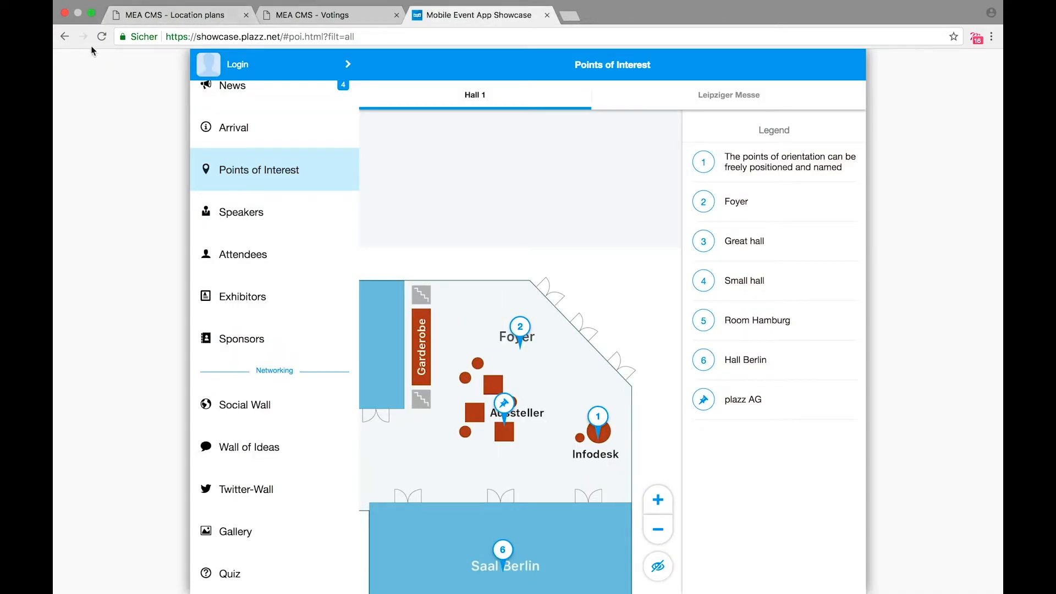
click(104, 37)
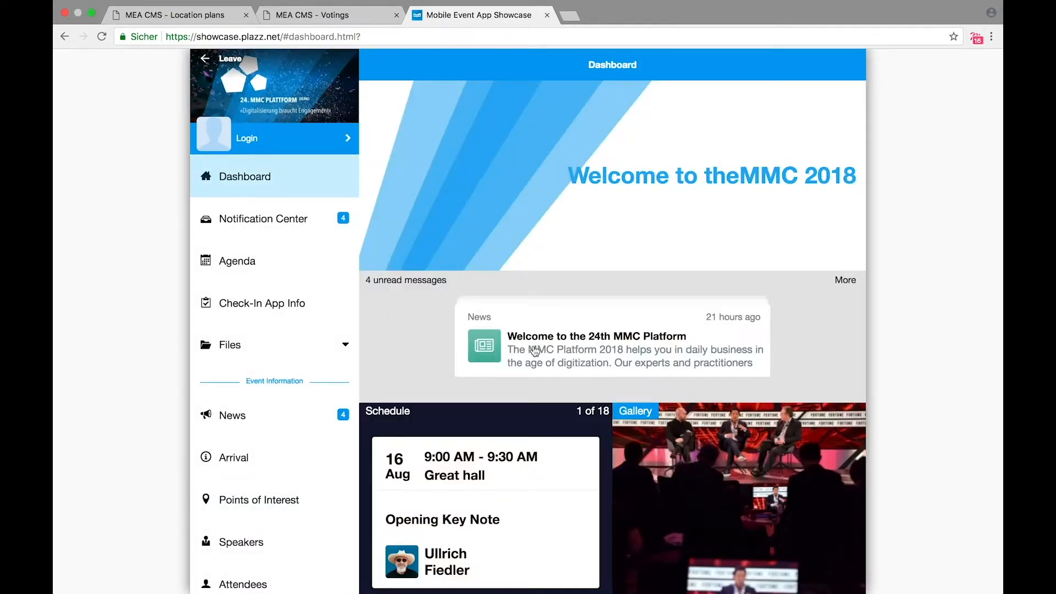
scroll(306, 466, down, 2)
click(287, 443)
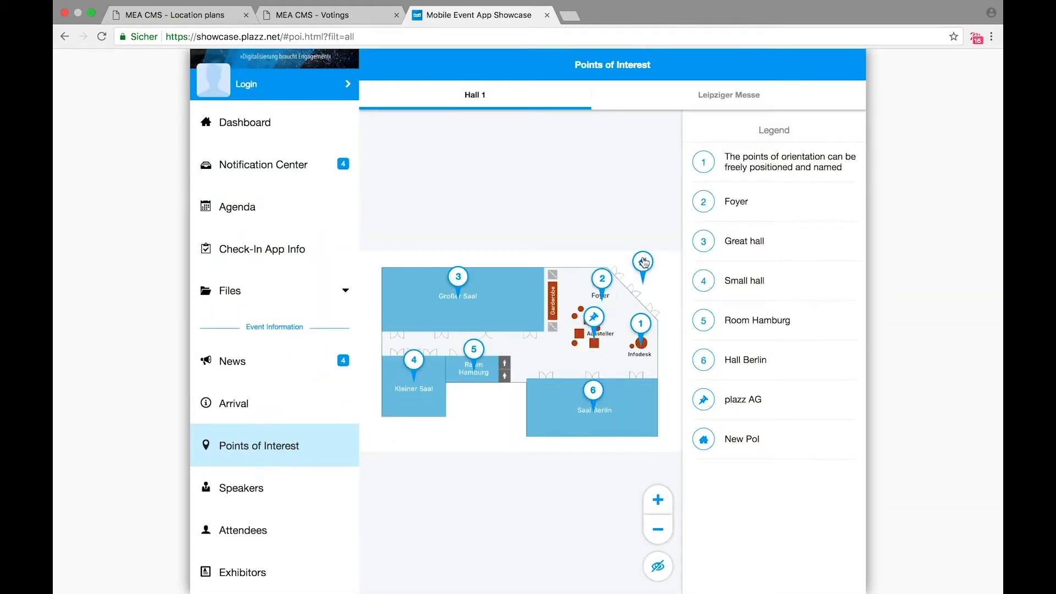
click(645, 265)
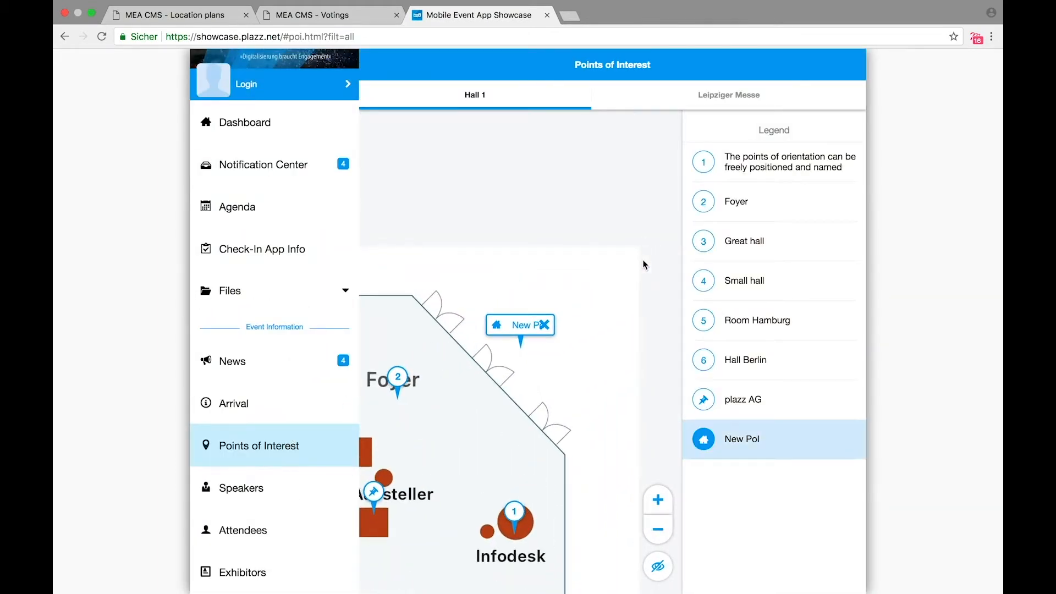
click(545, 324)
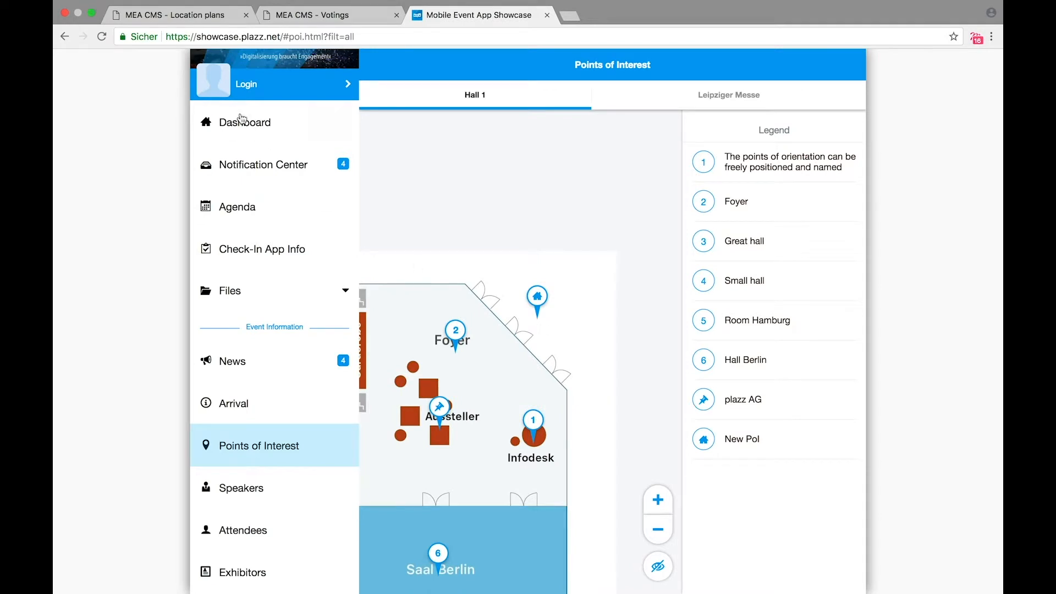
Step: Open the plazz AG exhibitor profile from its pin on the Hall 1 map
click(199, 16)
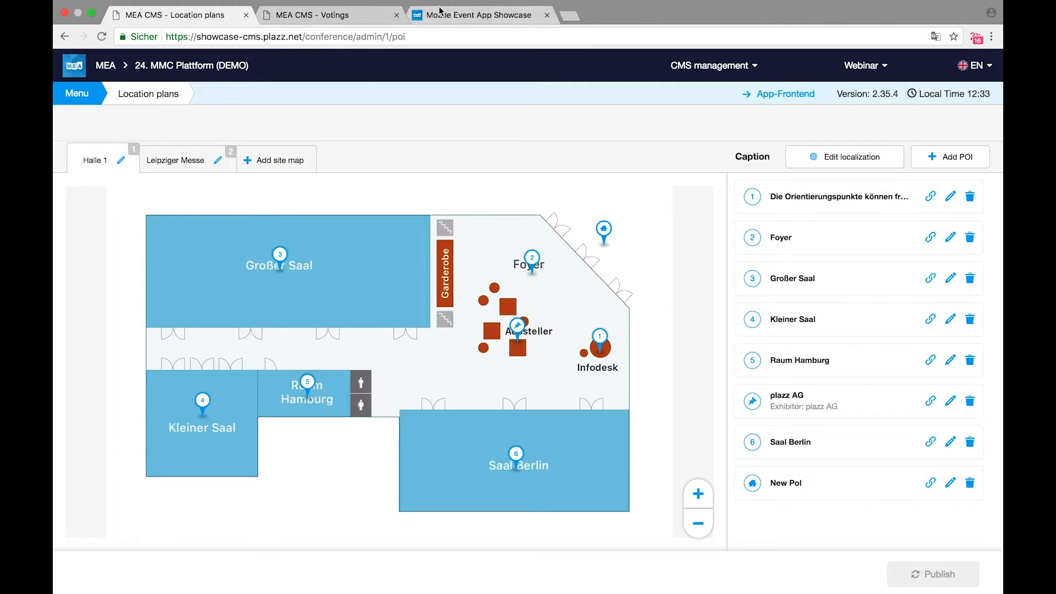
click(457, 15)
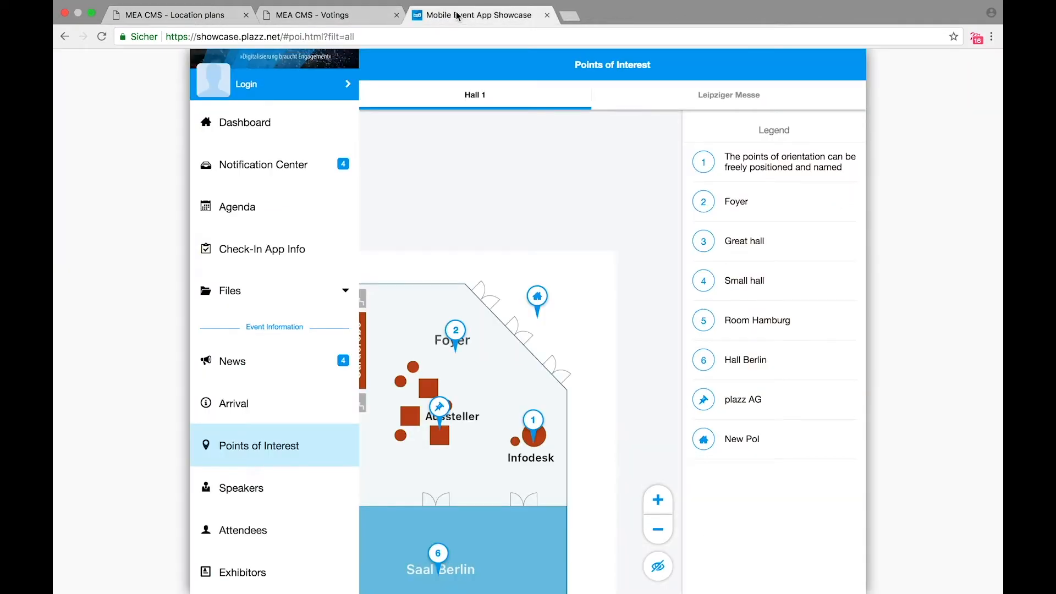
click(752, 409)
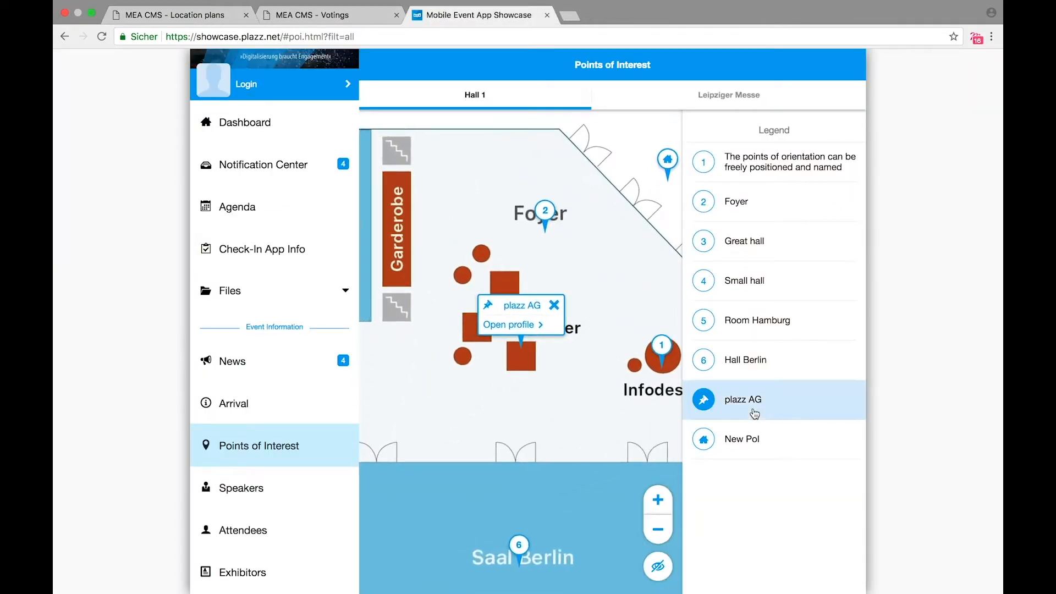
click(507, 324)
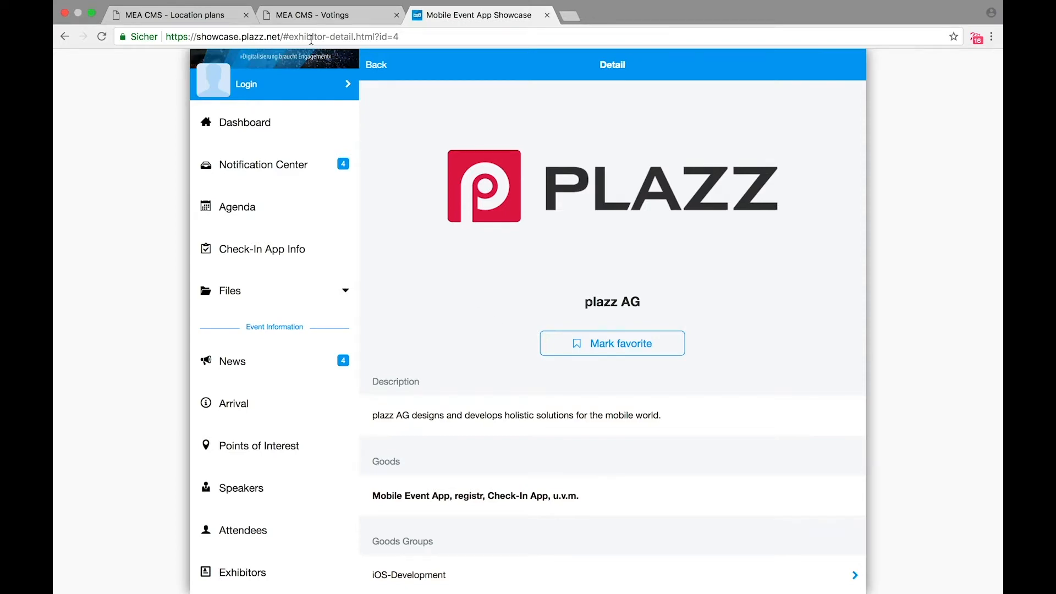
Step: Open the plazz AG exhibitor edit form and review its Stand C.23 location and POI deeplink
click(212, 14)
click(83, 97)
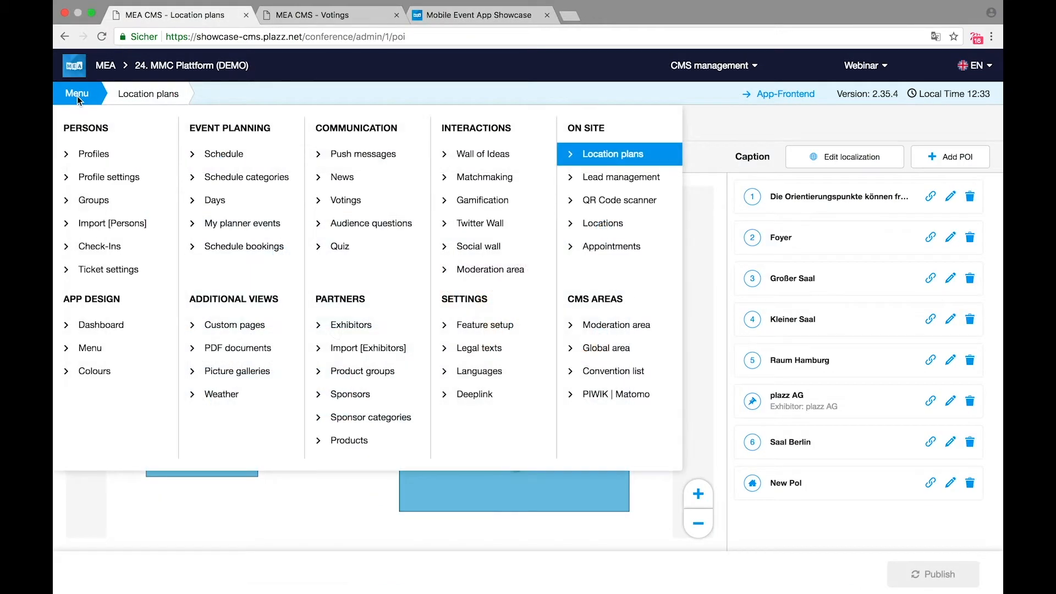
click(349, 333)
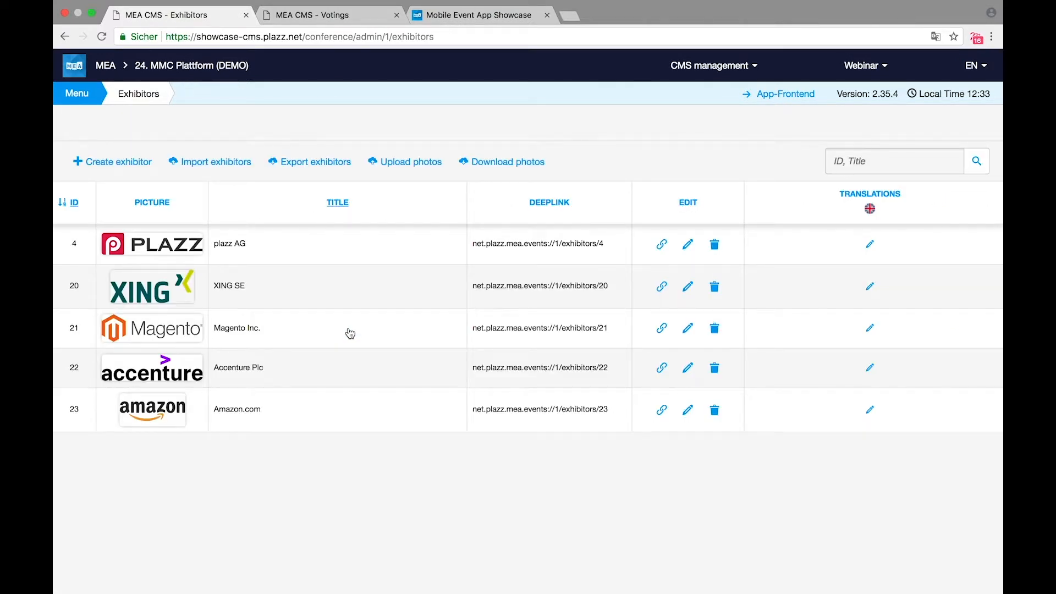
click(280, 253)
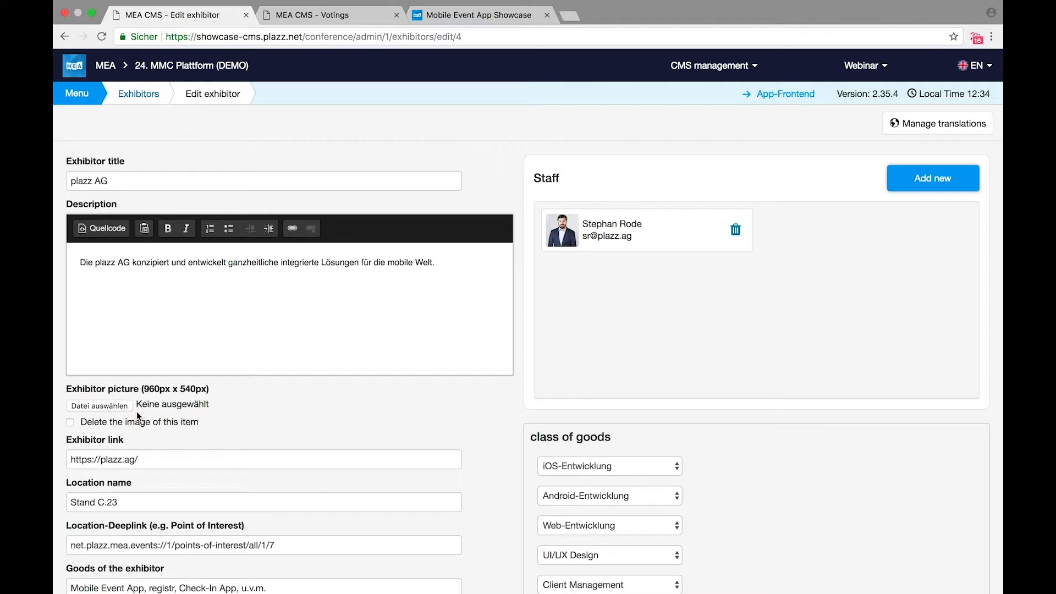
scroll(283, 462, down, 3)
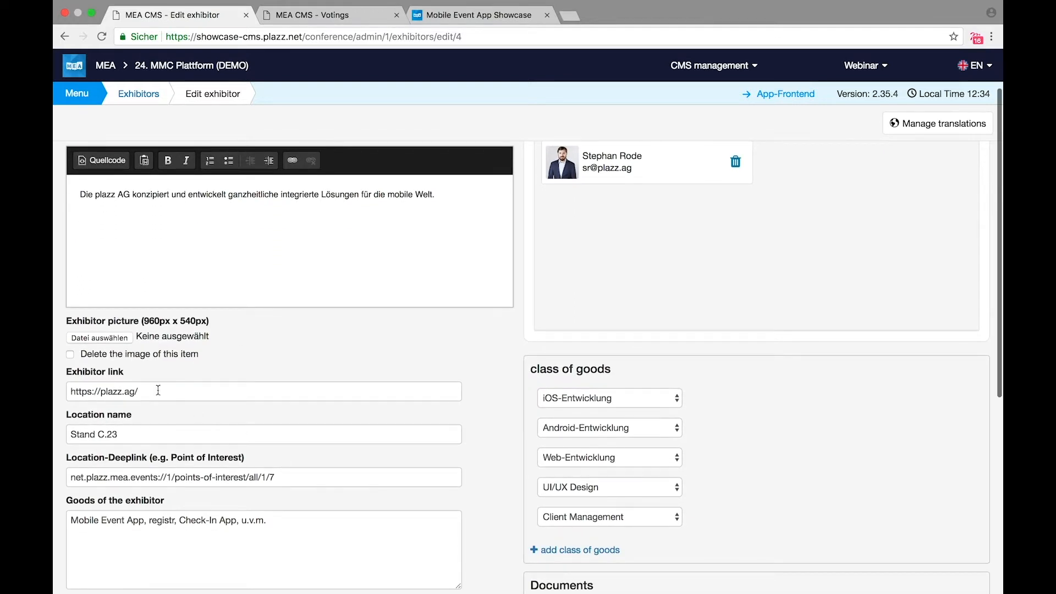
scroll(209, 385, down, 4)
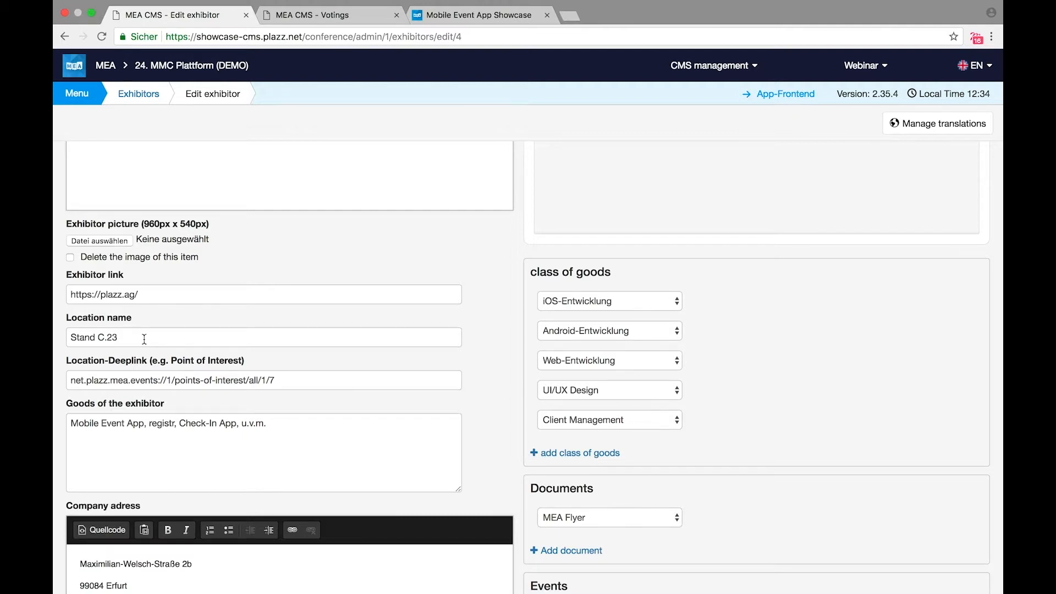
scroll(59, 412, down, 3)
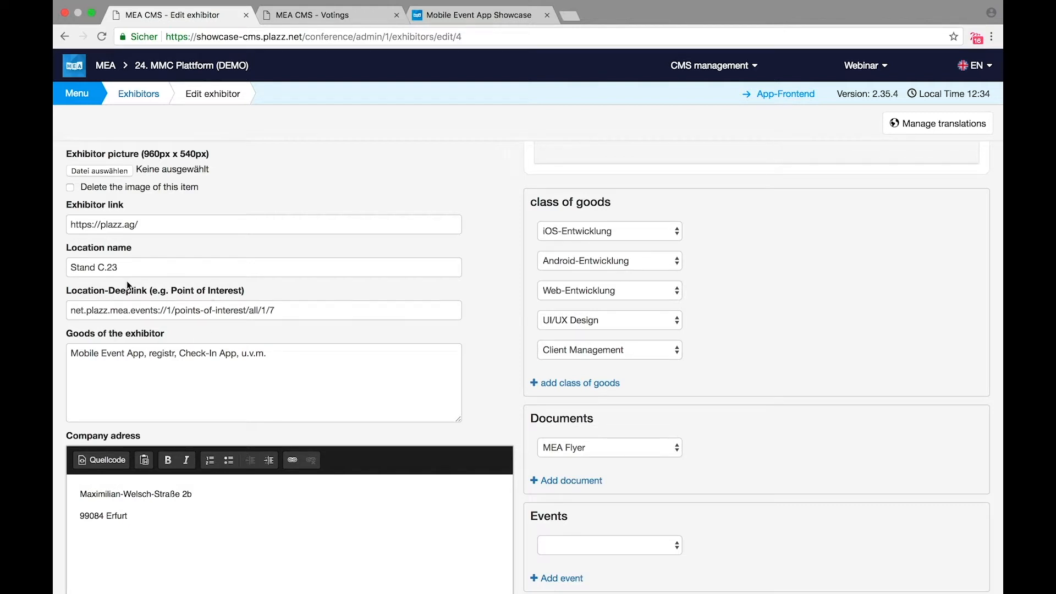
click(496, 17)
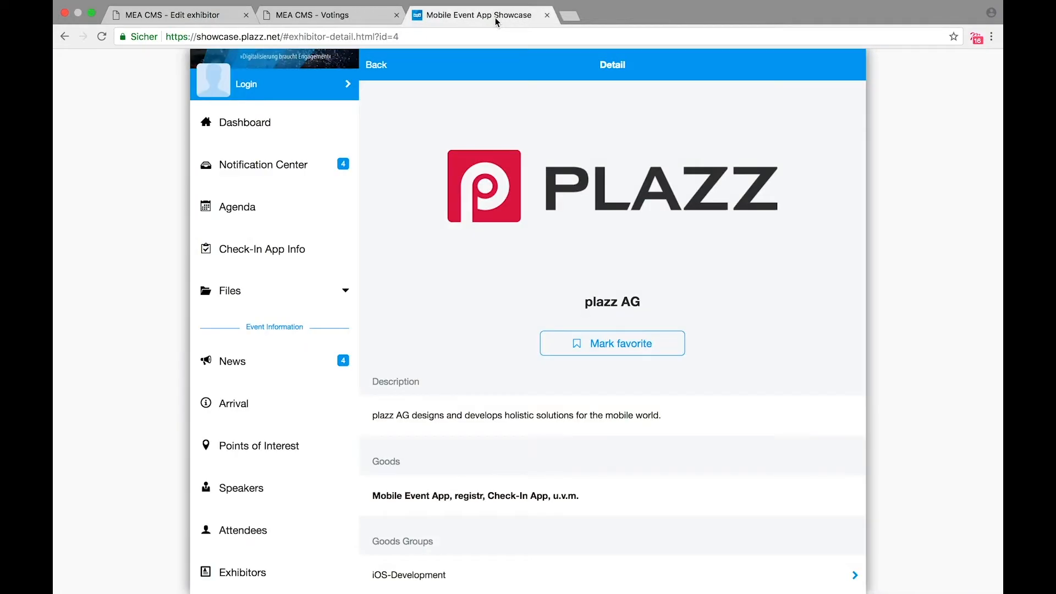
Step: Verify the plazz AG booth link on the app map, then return to the top of the CMS edit form
scroll(548, 356, down, 6)
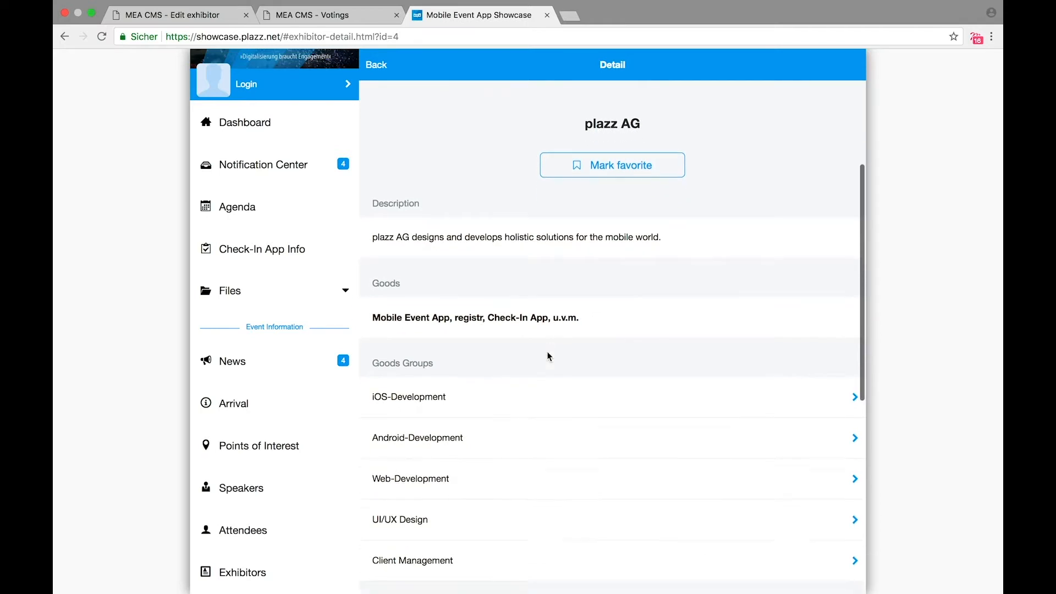
click(526, 459)
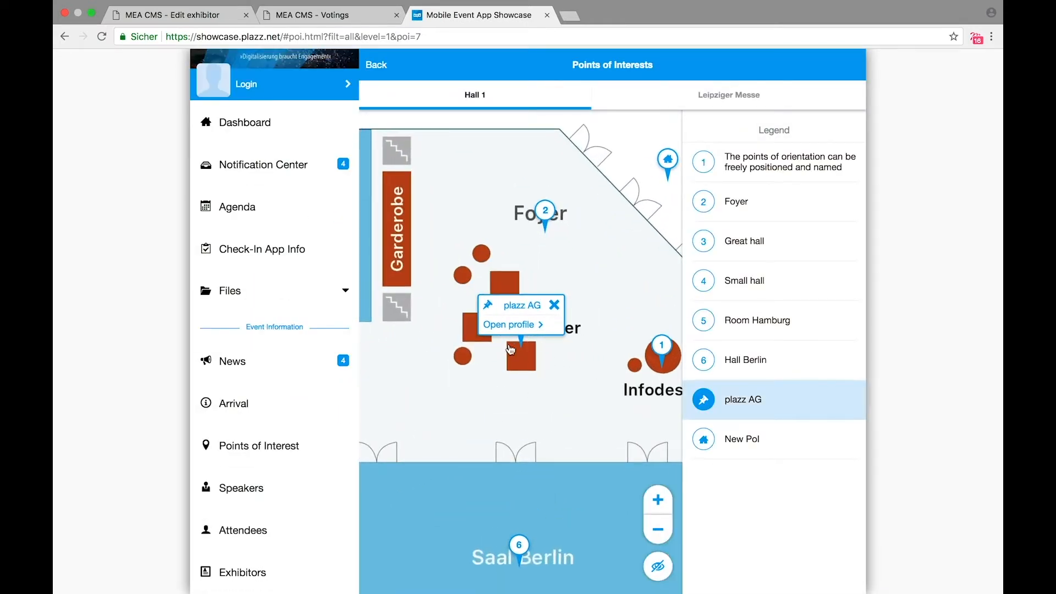
click(503, 329)
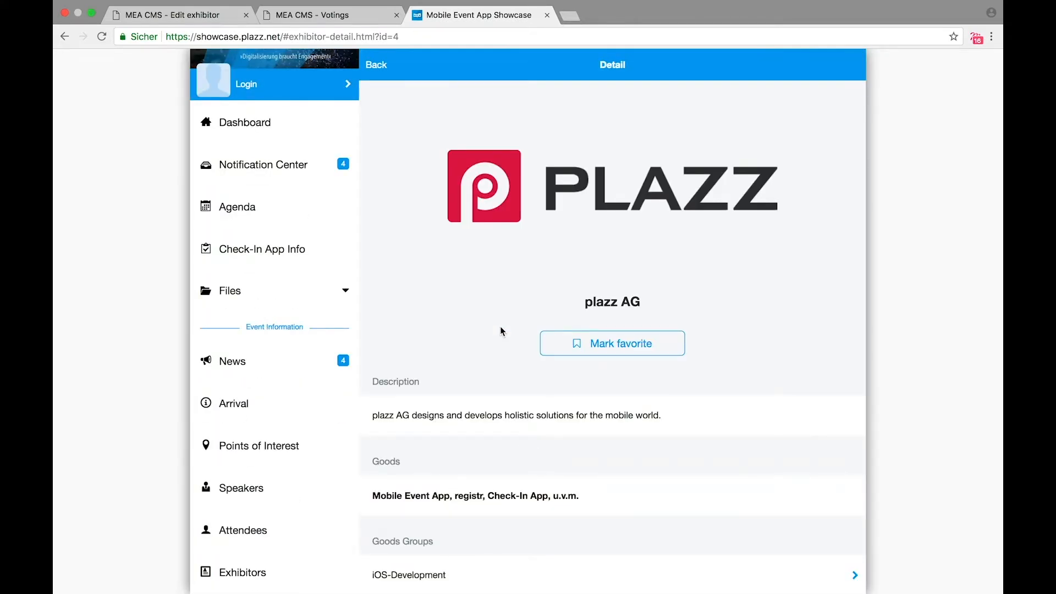
click(190, 16)
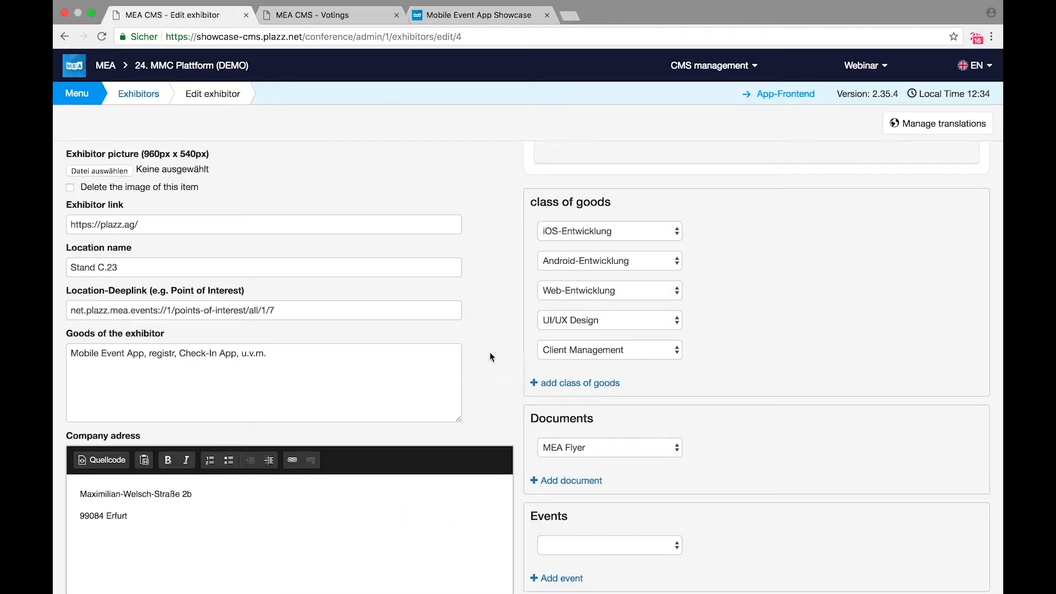
scroll(494, 389, down, 5)
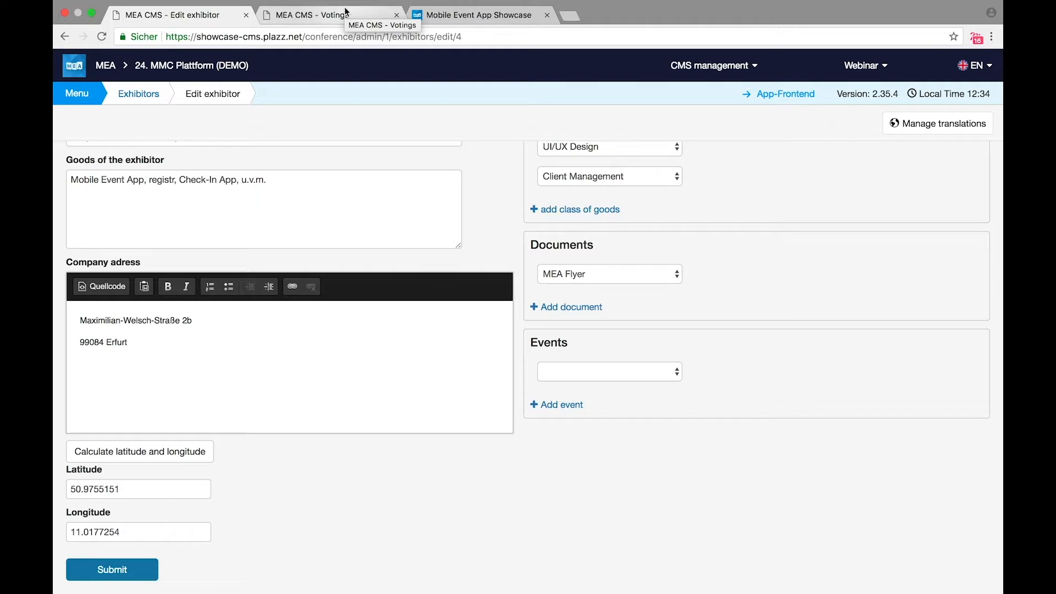
scroll(558, 145, up, 5)
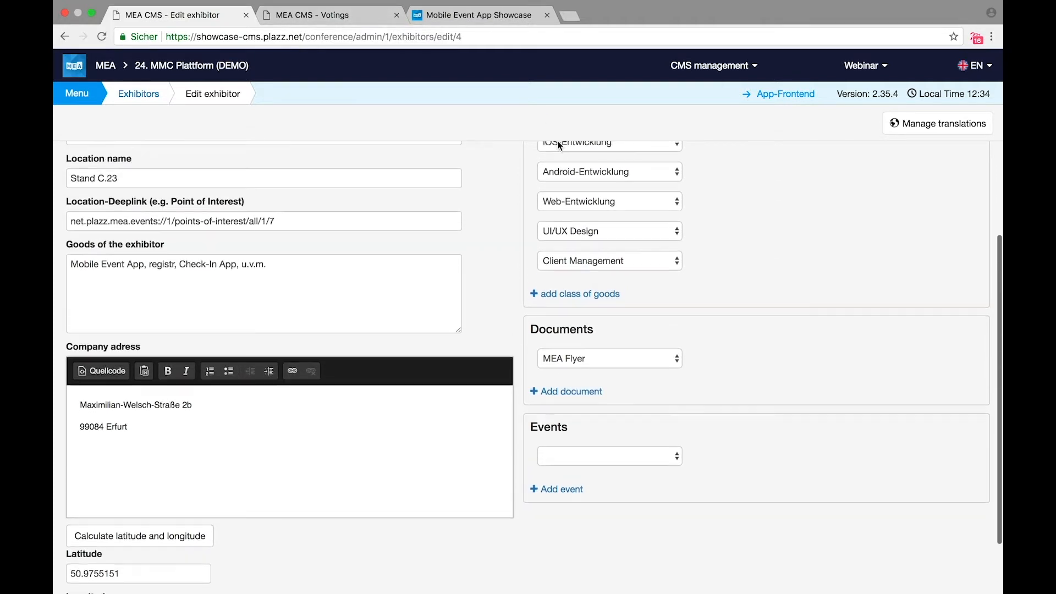
scroll(557, 146, up, 5)
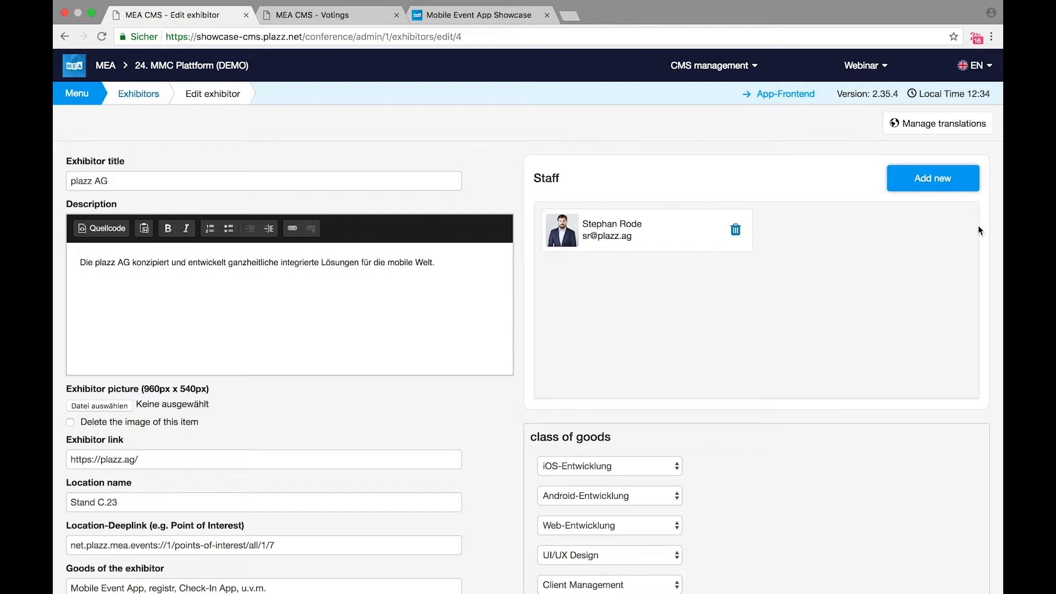
Step: Add a second person to the plazz AG staff via Manage staff and review the form below
click(916, 183)
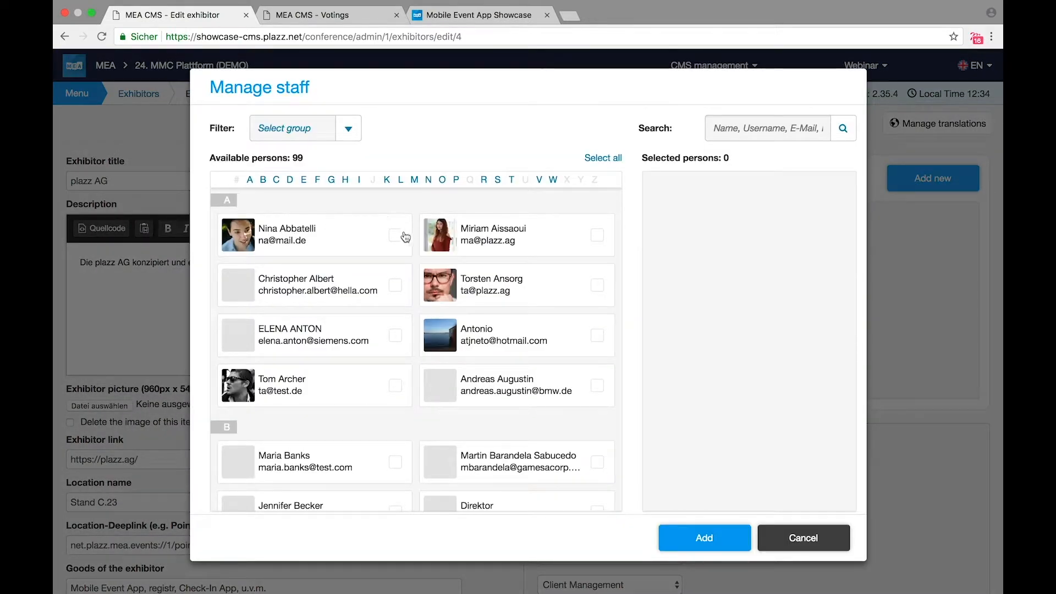
click(403, 235)
click(714, 536)
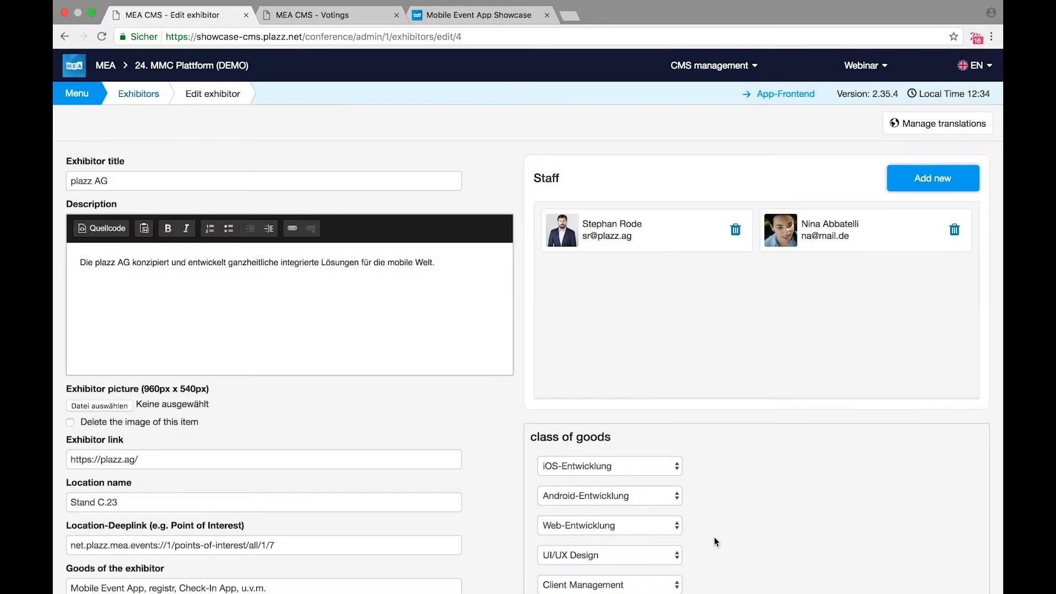
scroll(713, 537, down, 2)
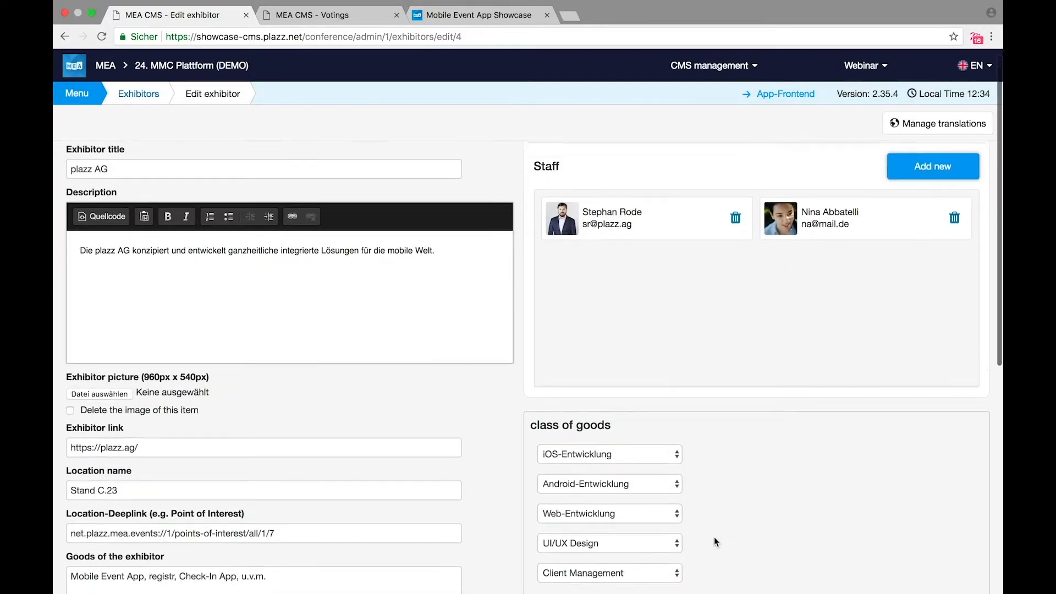
scroll(714, 536, down, 3)
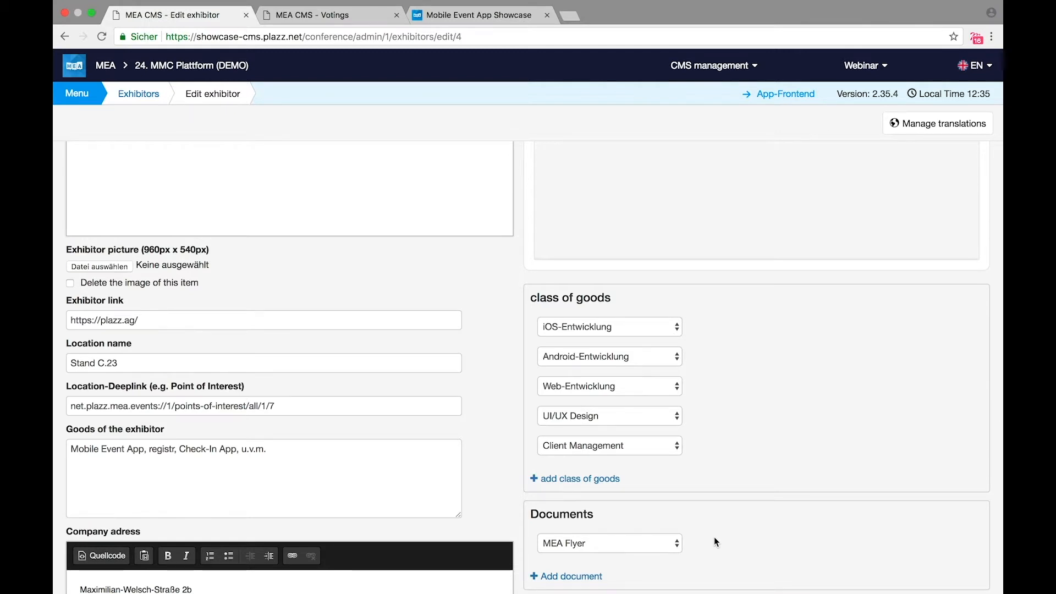
scroll(714, 542, down, 1)
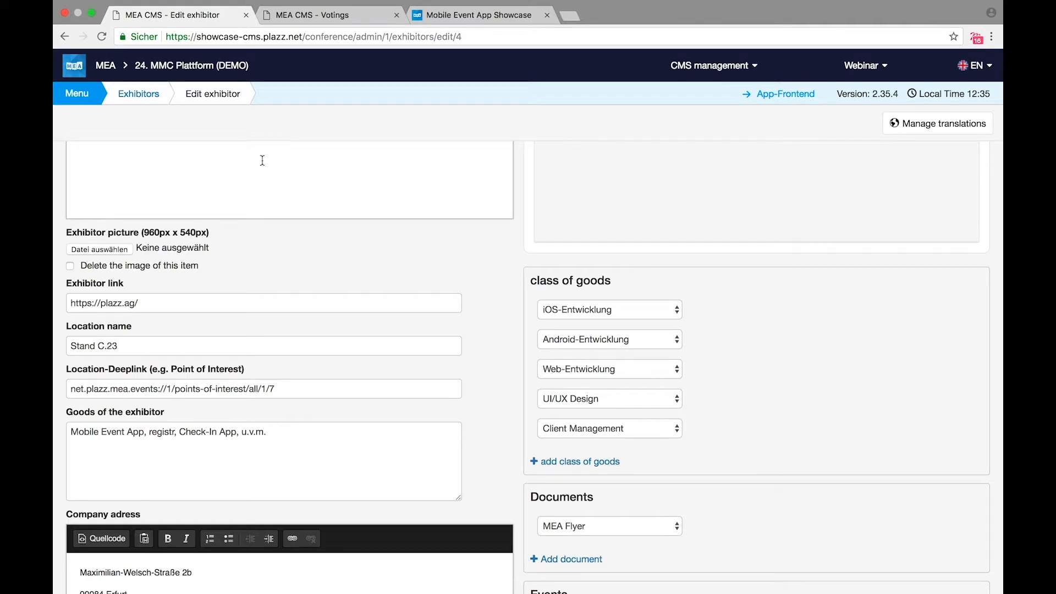
click(77, 94)
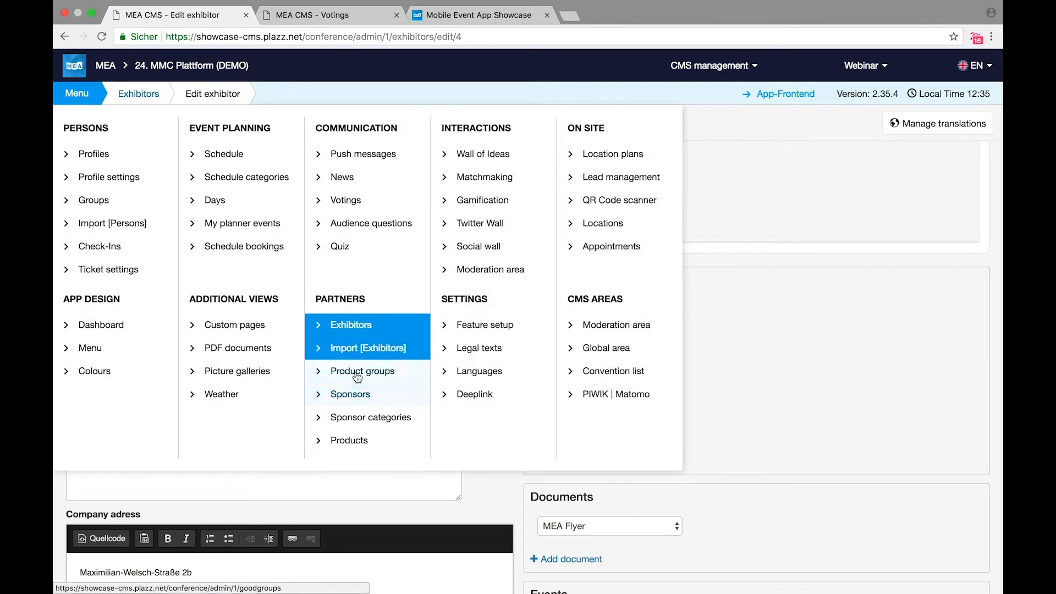
click(869, 408)
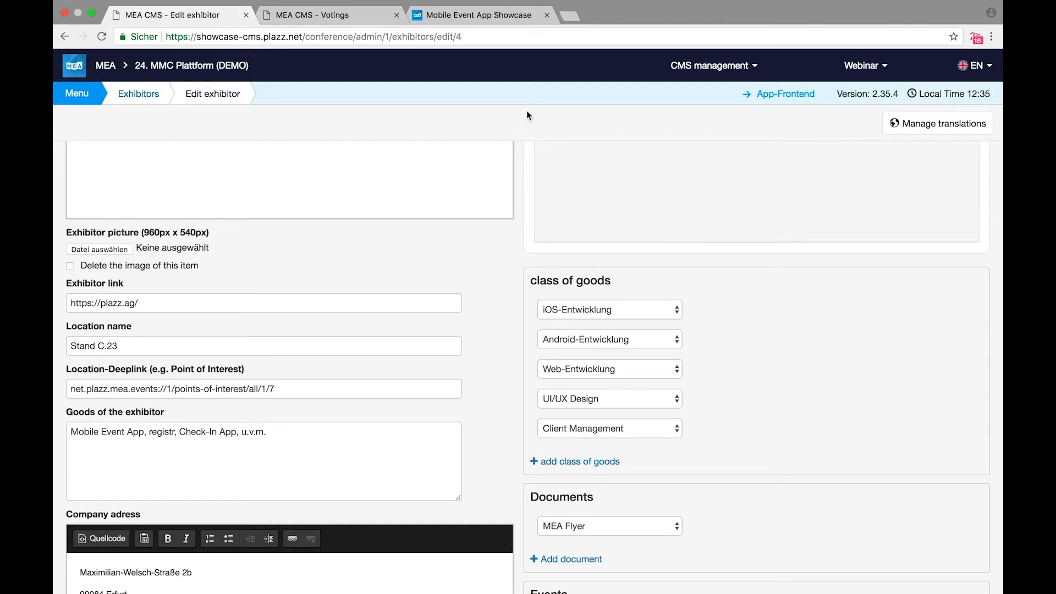
click(469, 17)
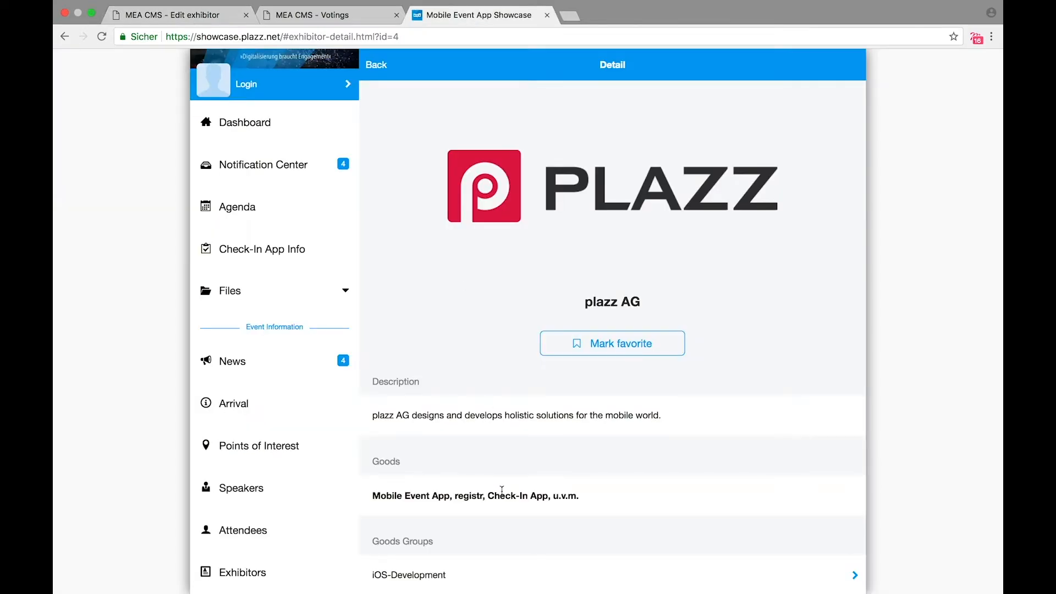
scroll(502, 490, down, 5)
click(447, 409)
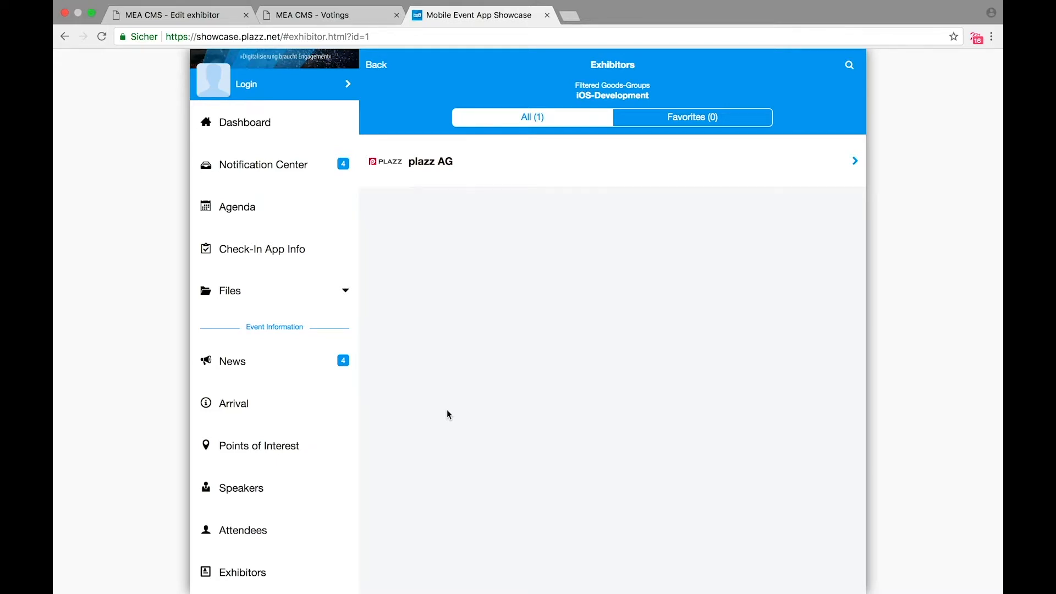
click(194, 16)
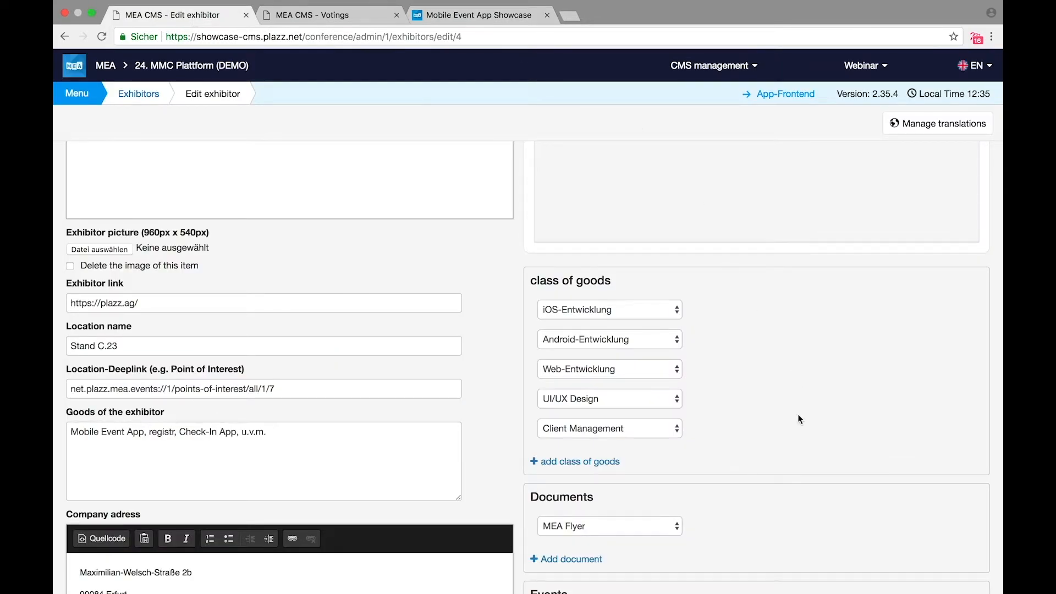
scroll(797, 414, down, 2)
scroll(797, 419, down, 1)
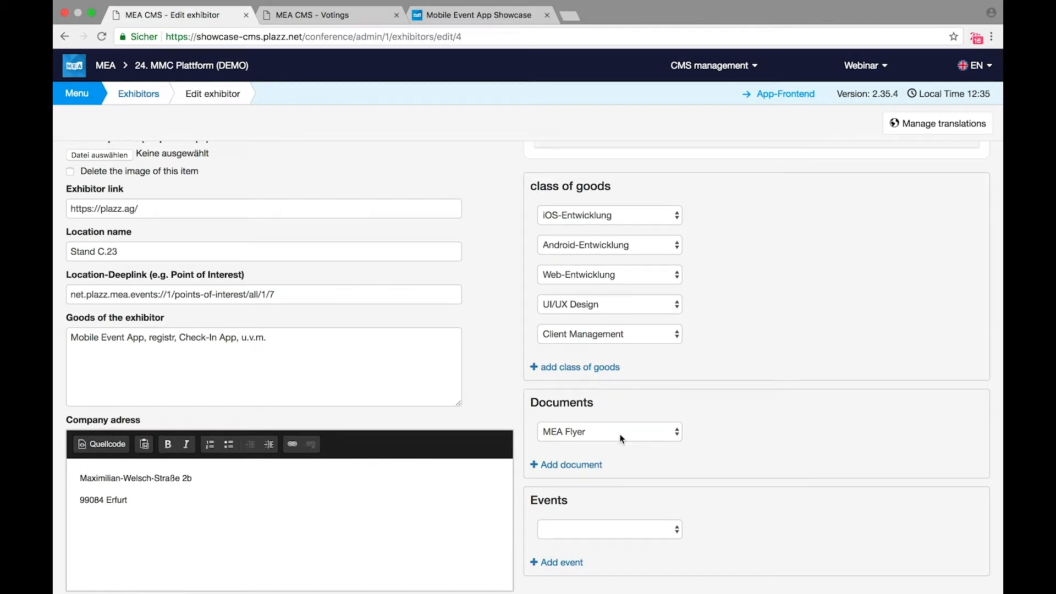
scroll(624, 422, down, 4)
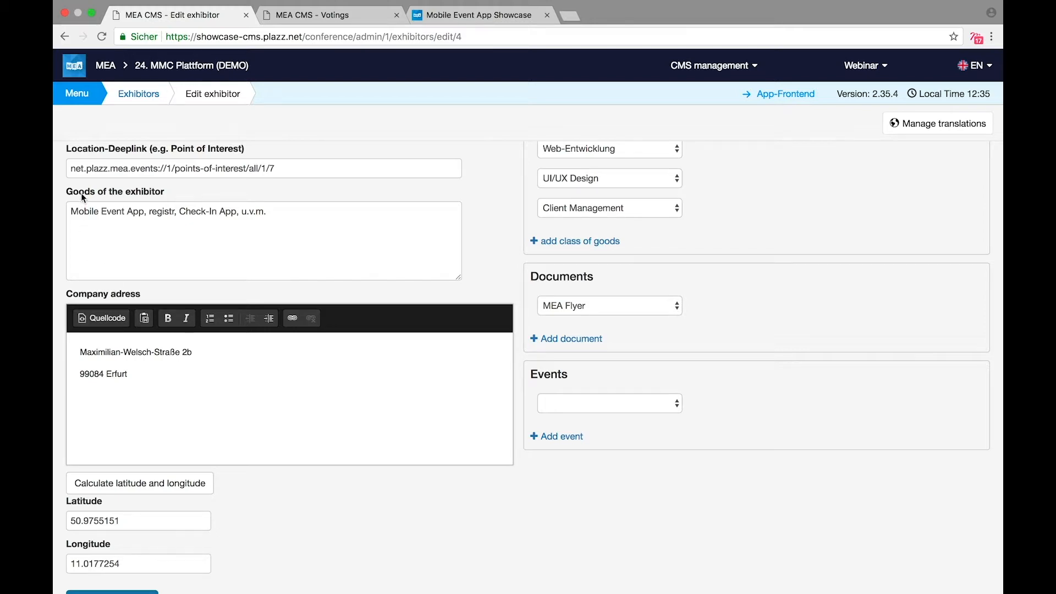
mouse_move(84, 90)
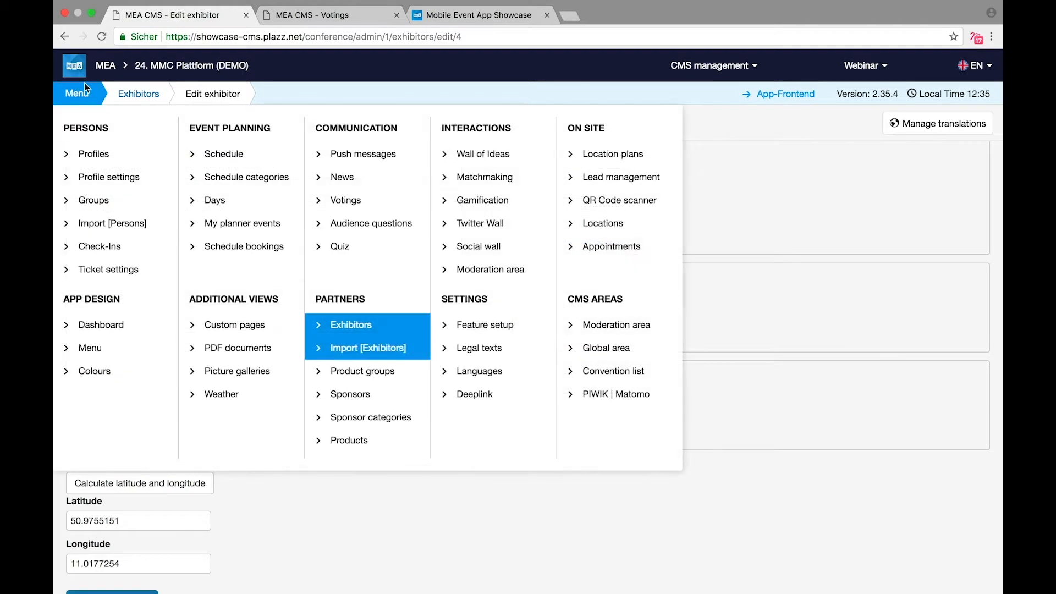
Step: Look at the Sponsors list, then go to the Sponsor categories page
click(363, 396)
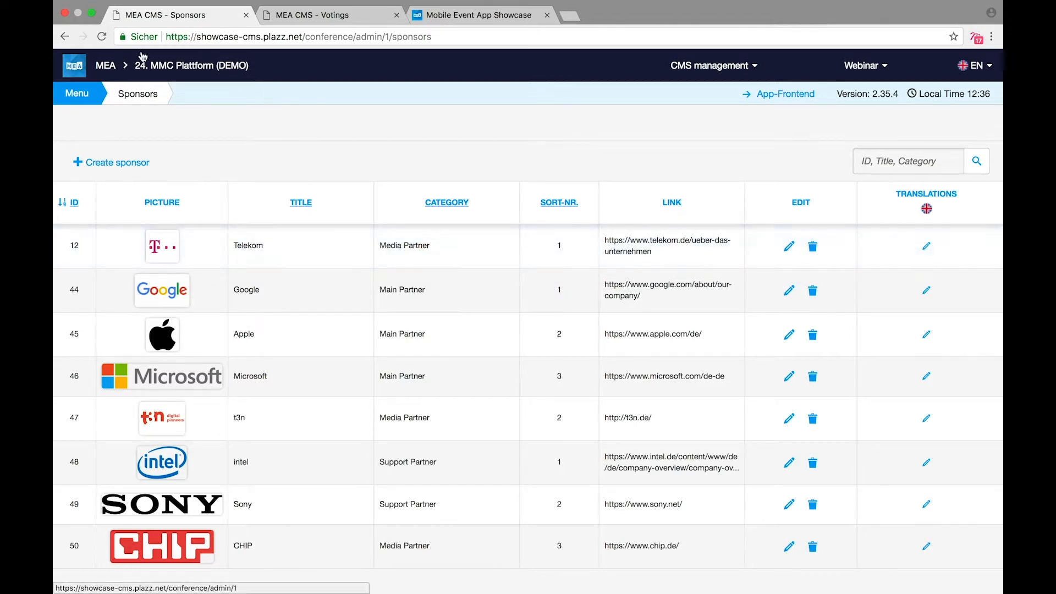
click(77, 93)
click(406, 422)
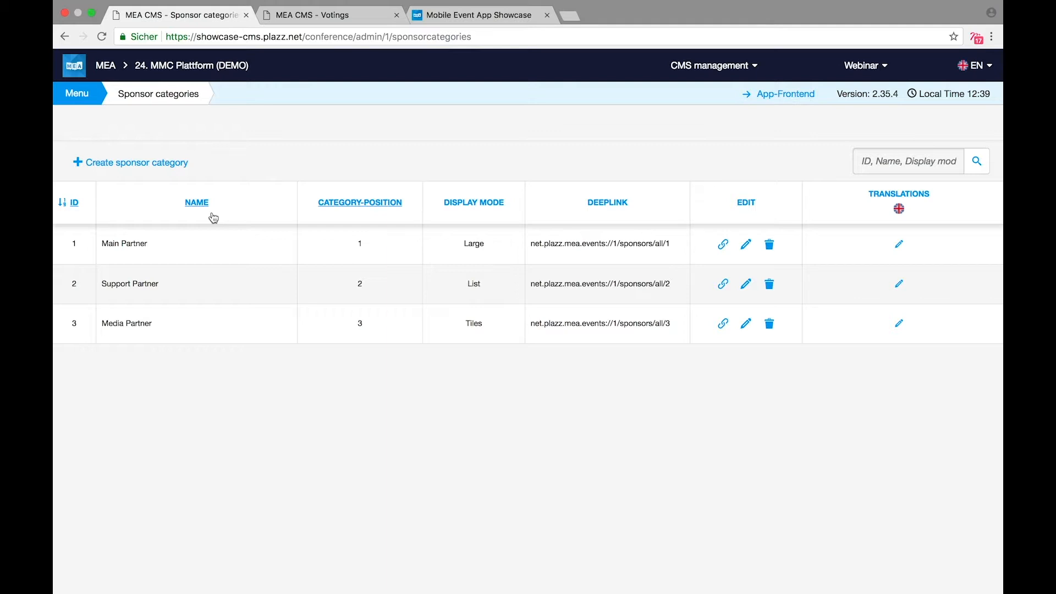
click(219, 249)
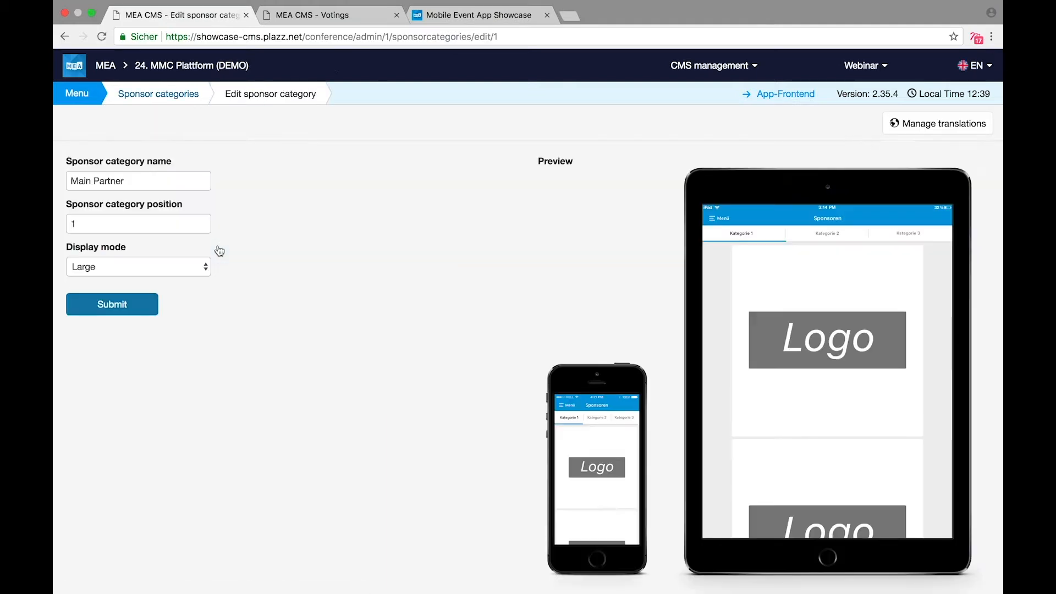
click(175, 267)
click(163, 254)
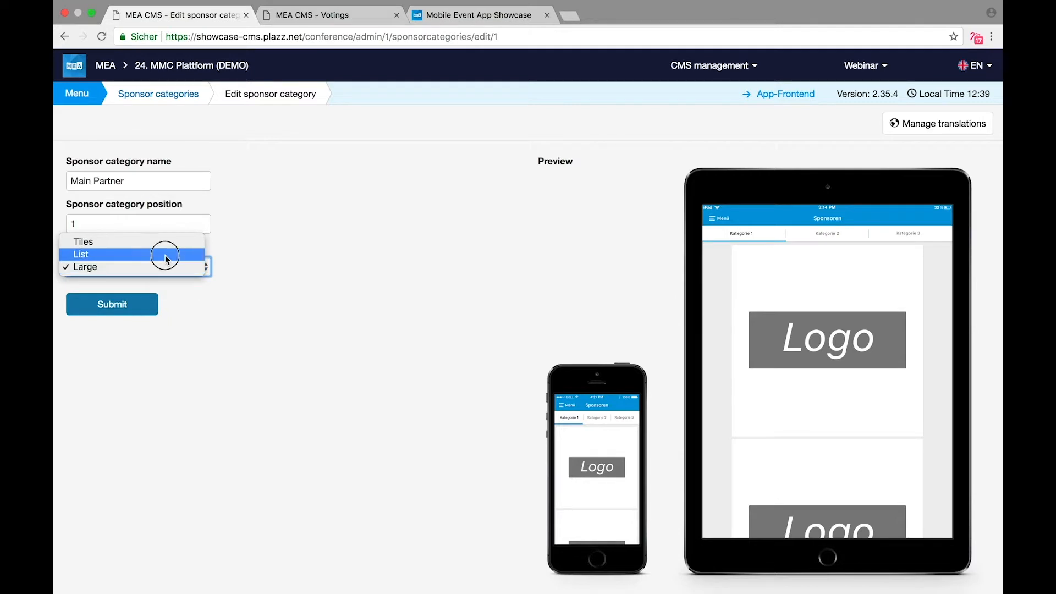
click(156, 266)
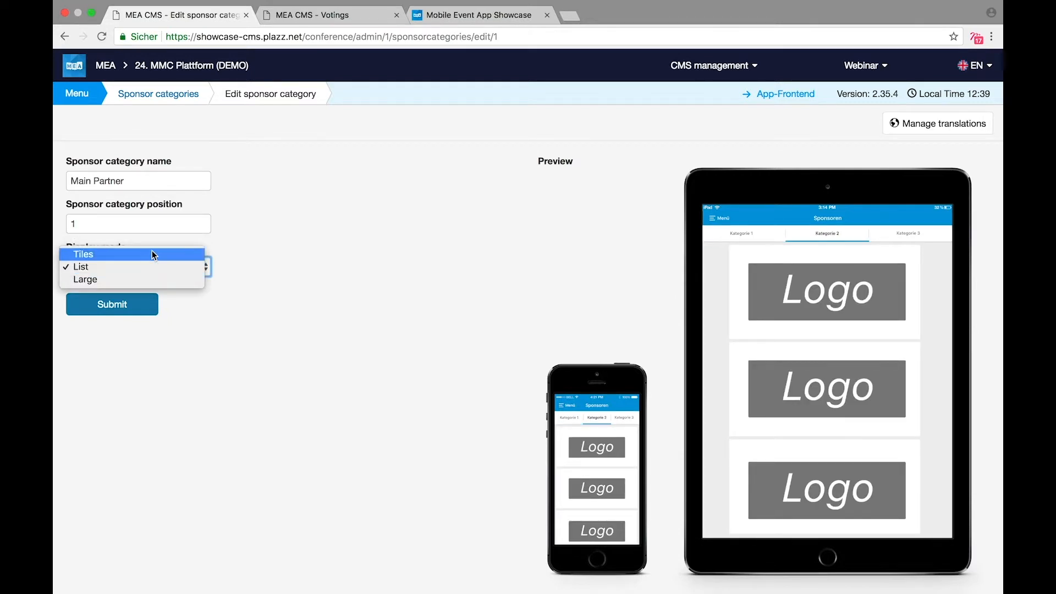
click(152, 250)
click(150, 275)
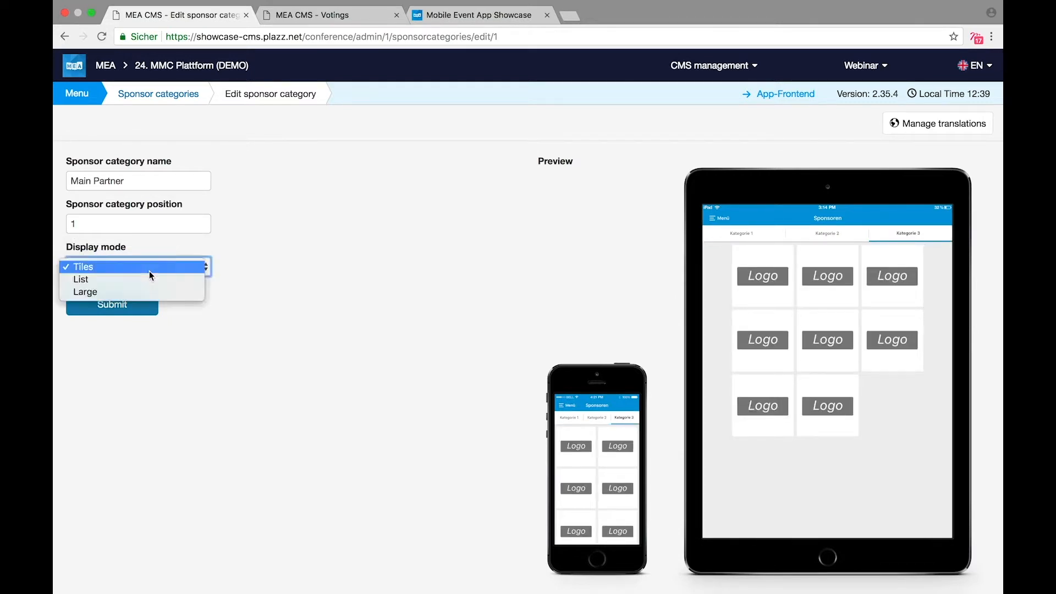
click(140, 293)
click(133, 311)
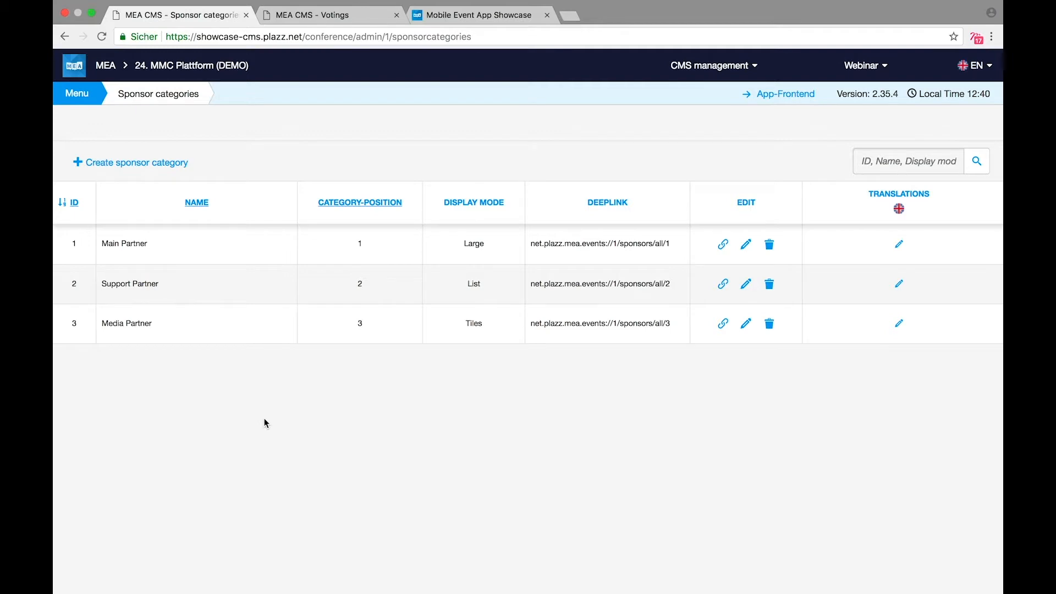
Step: Submit the Telekom sponsor's edit form, then go to the Custom pages list
click(77, 94)
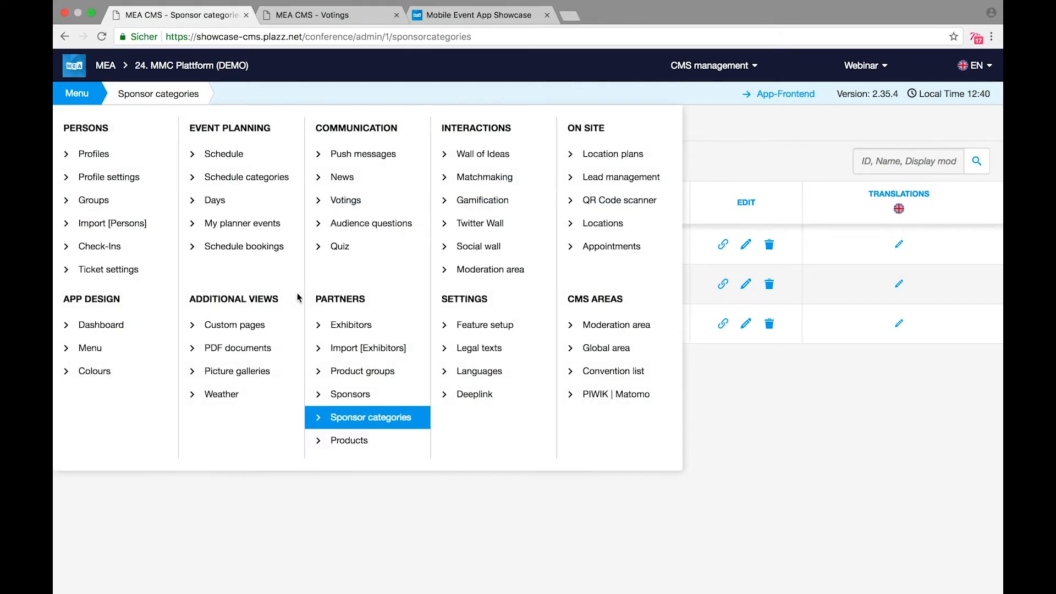
click(344, 397)
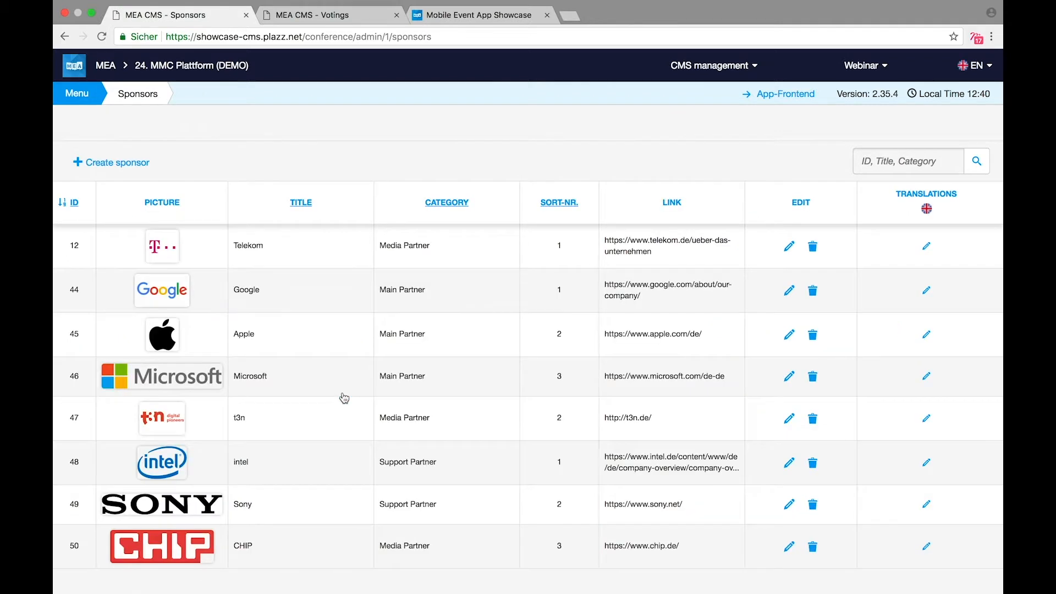
click(296, 248)
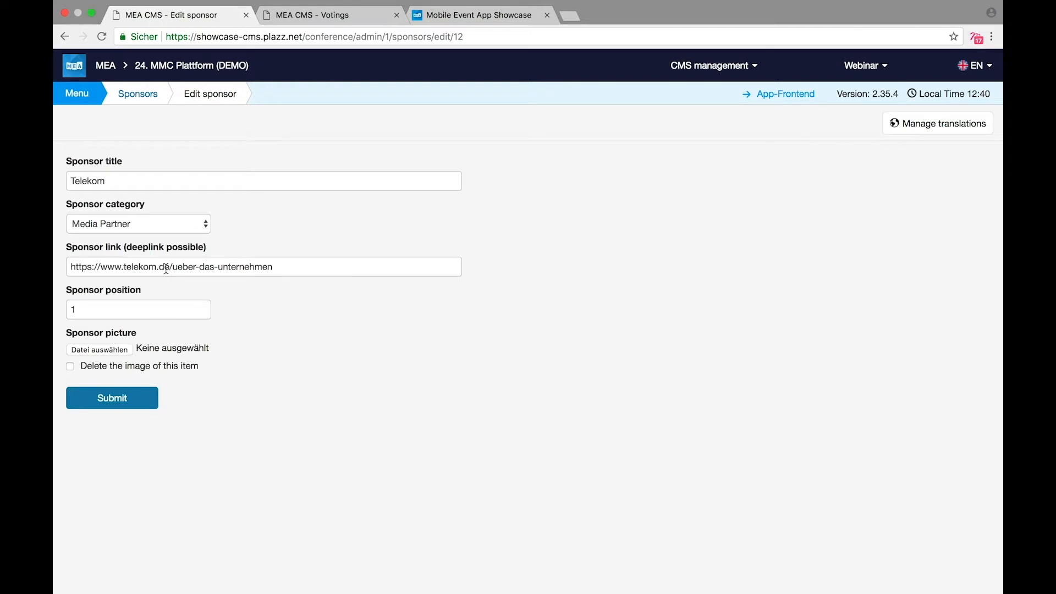
mouse_move(165, 269)
mouse_move(170, 226)
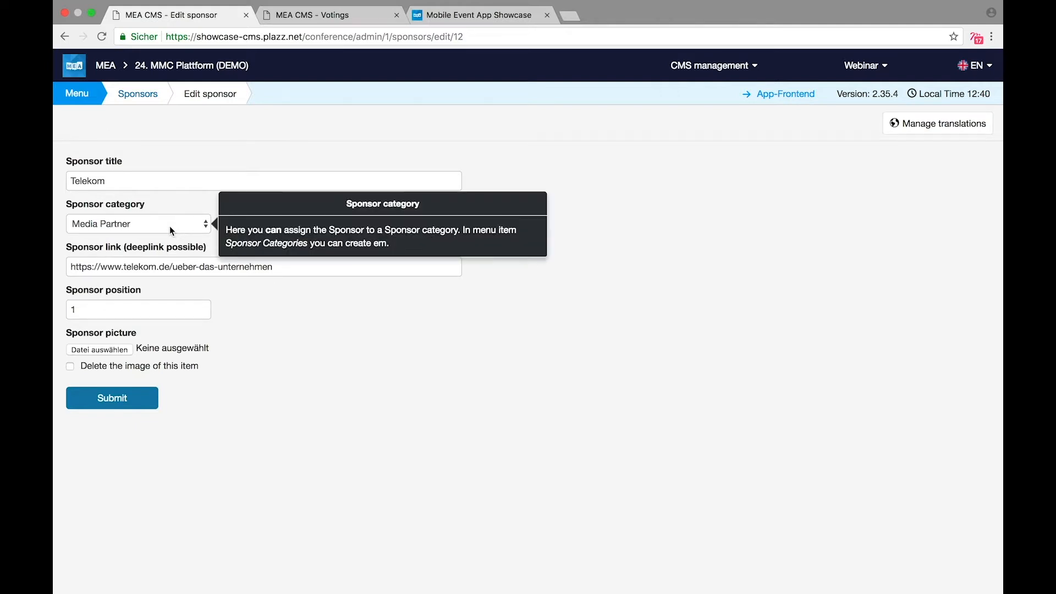
click(132, 406)
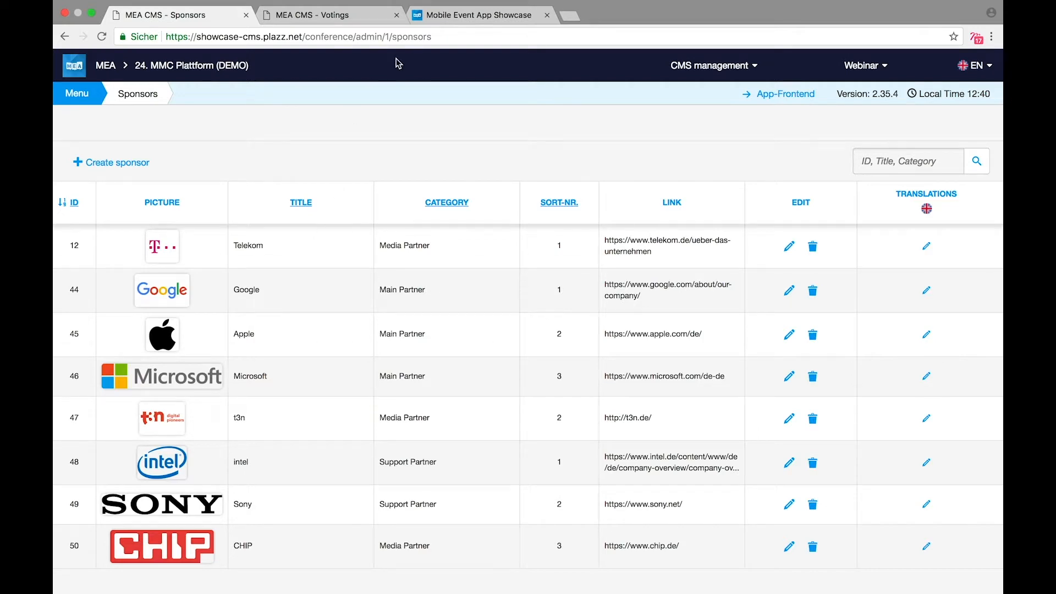
click(85, 87)
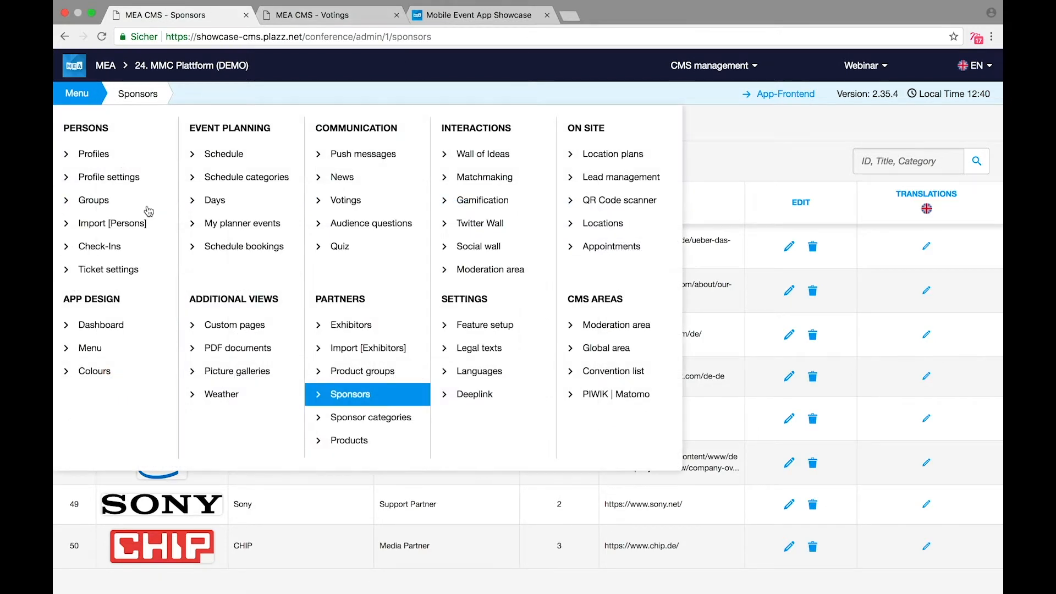
click(225, 332)
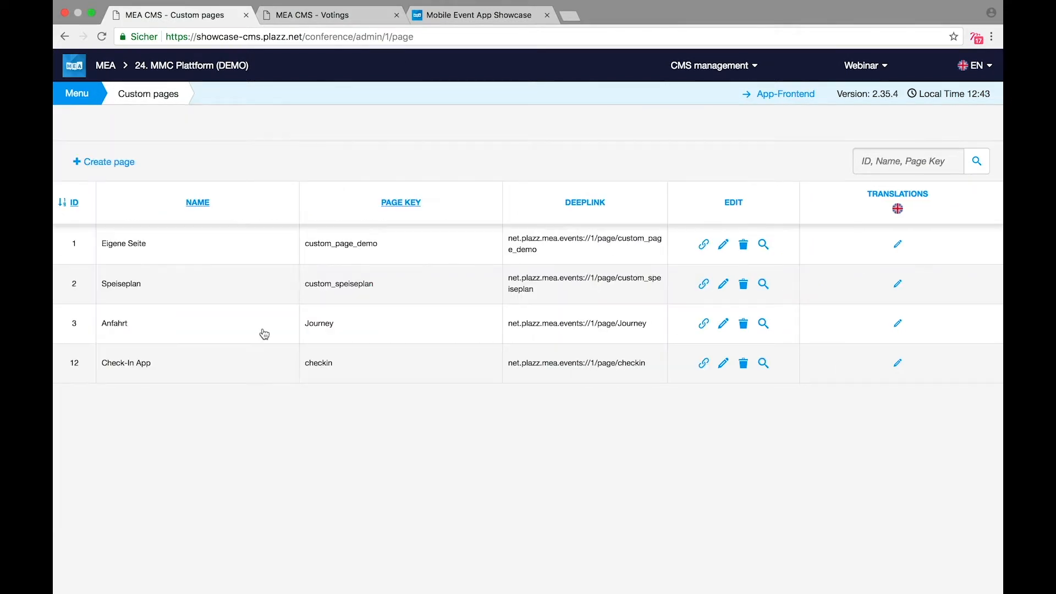
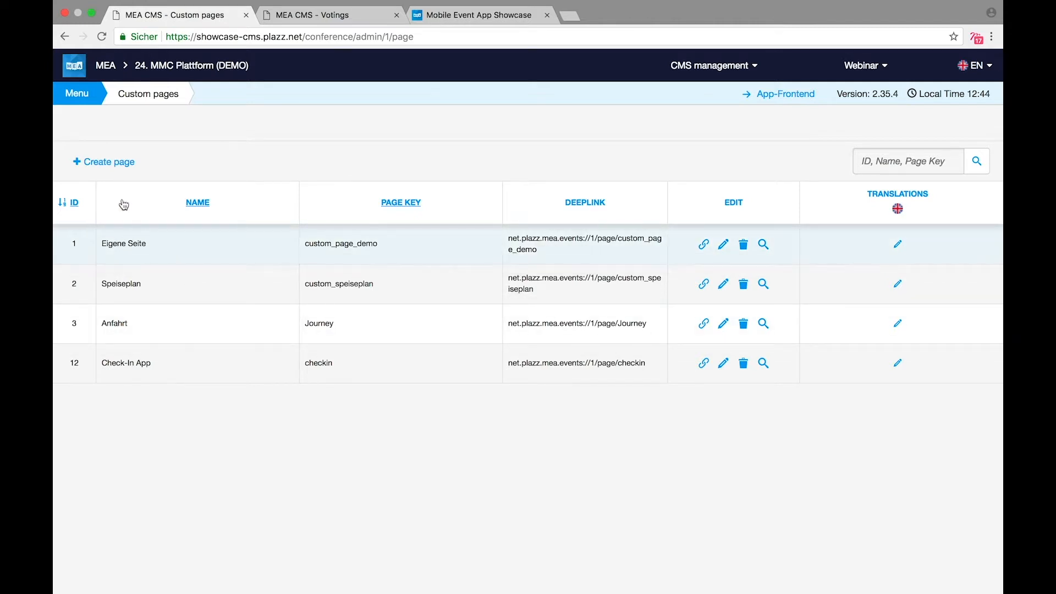
Step: Create a new custom page with key 'hotel' and name 'Accomodation'
click(114, 163)
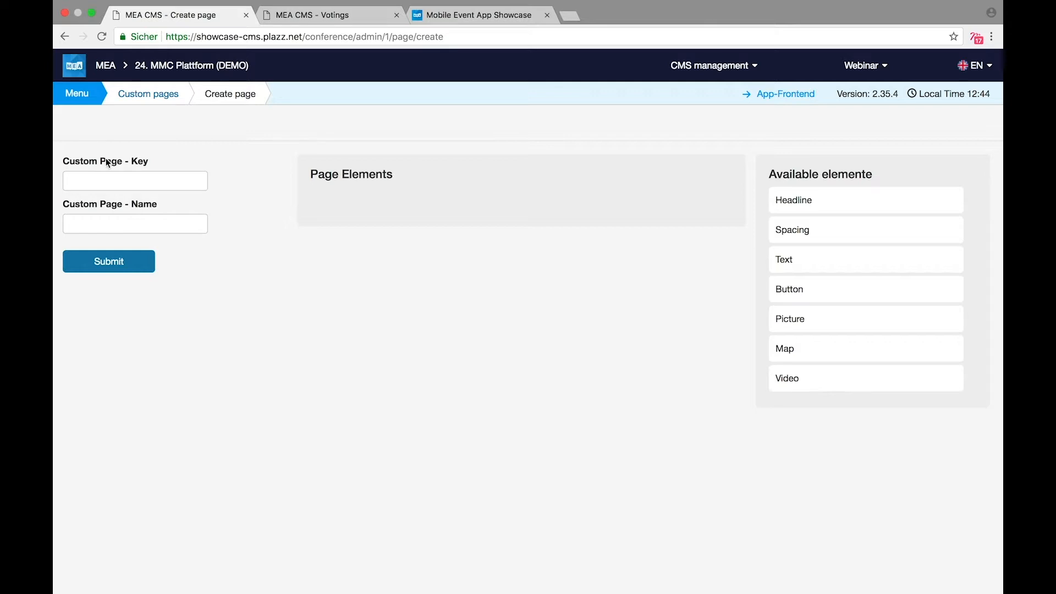
click(99, 178)
text(hotel)
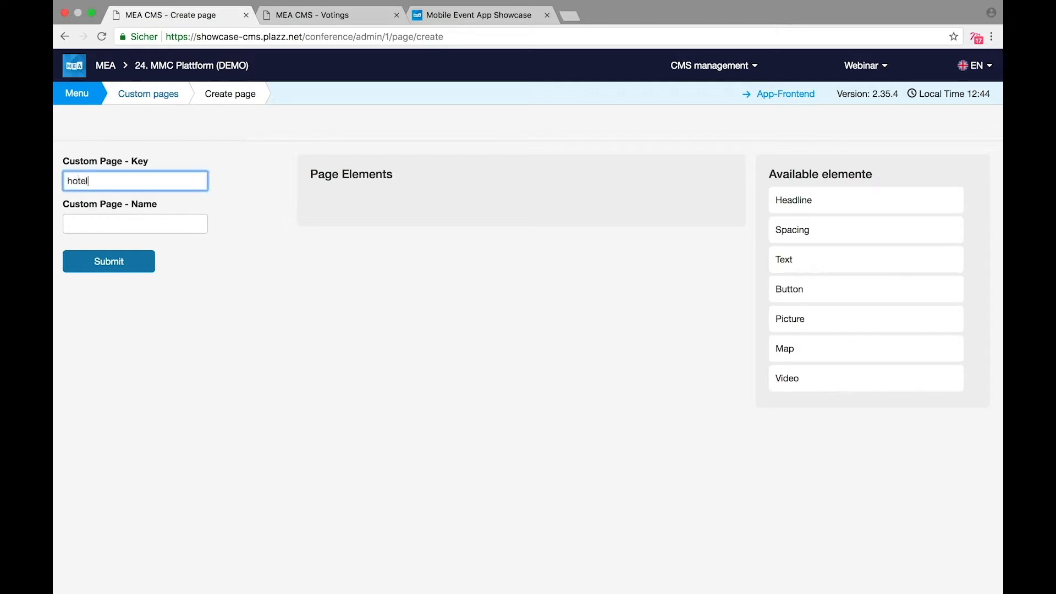
click(101, 222)
text(A)
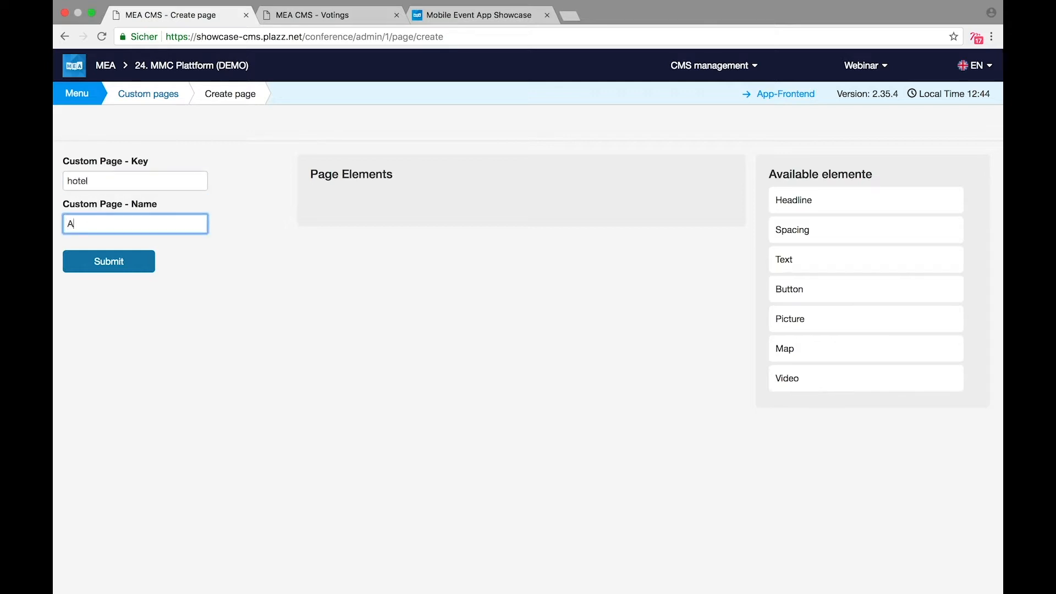
text(ccomodation)
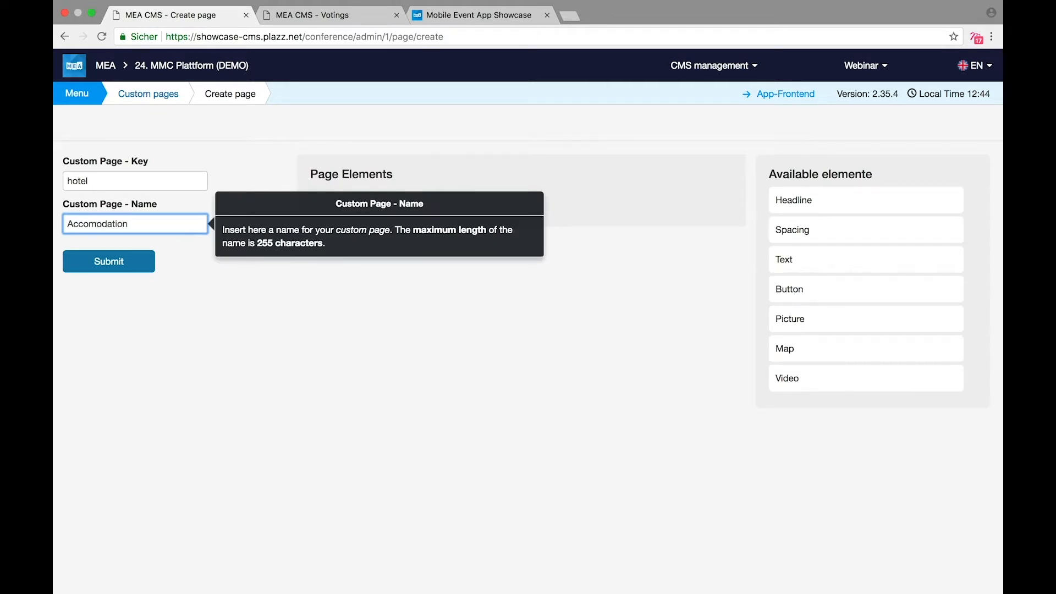
click(292, 316)
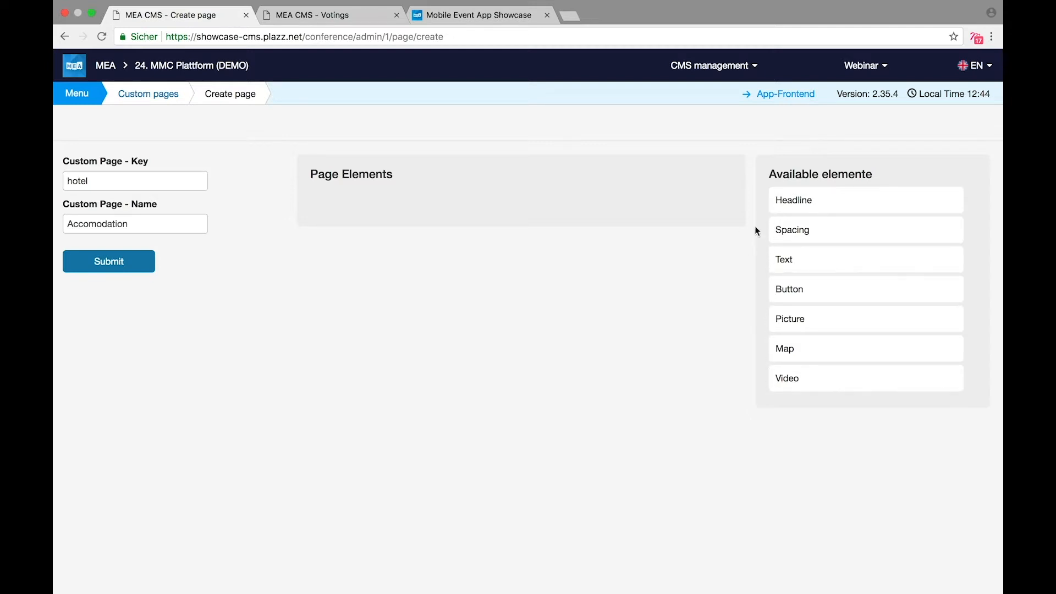
Step: Add a 'Where to stay' Headline and a 30-pixel Spacing element to the page
drag(803, 205, 479, 206)
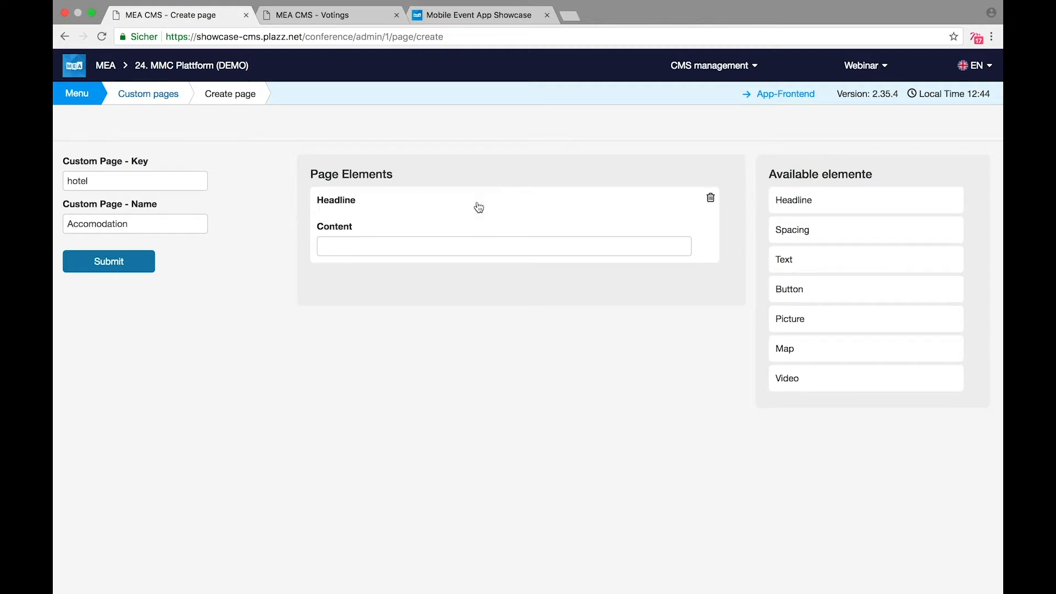
click(448, 243)
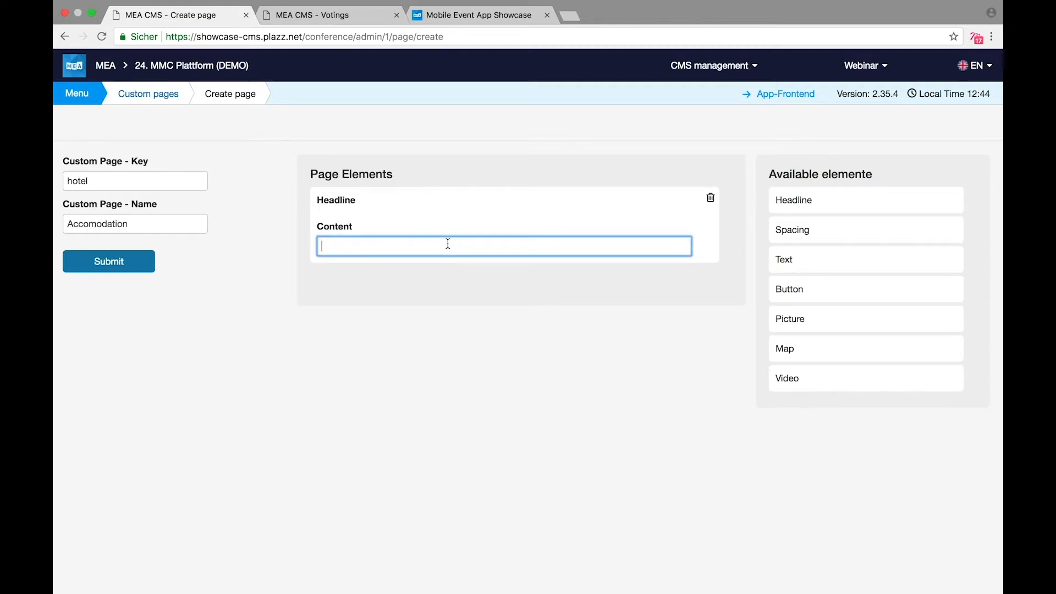
text(Where to stay)
drag(811, 234, 426, 292)
click(400, 324)
text(30)
click(611, 385)
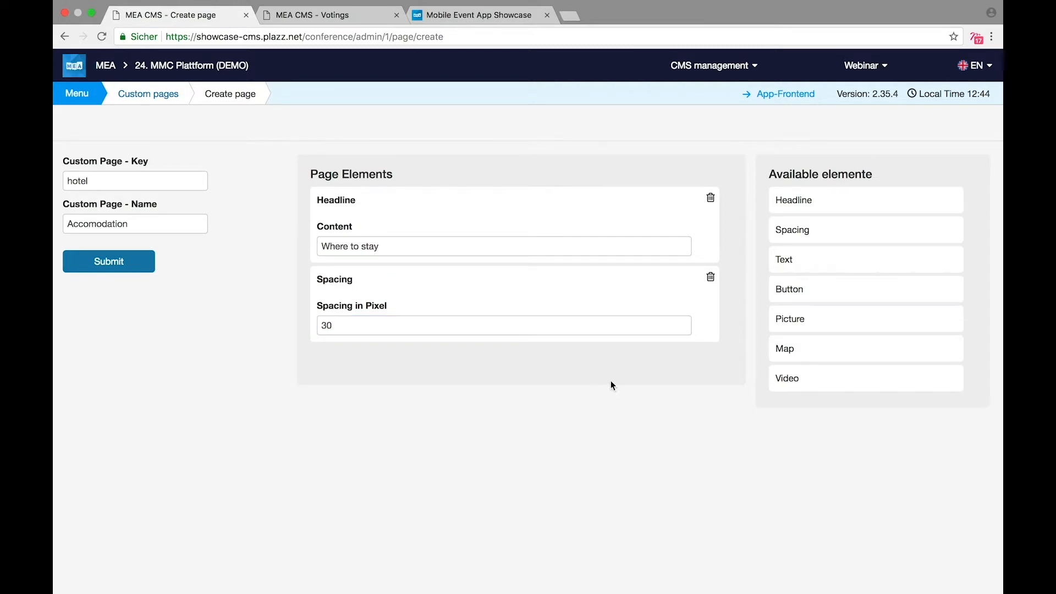
Step: Add a Text block with the word Text italicised, a Picture at the top, and a Button
drag(797, 264, 418, 371)
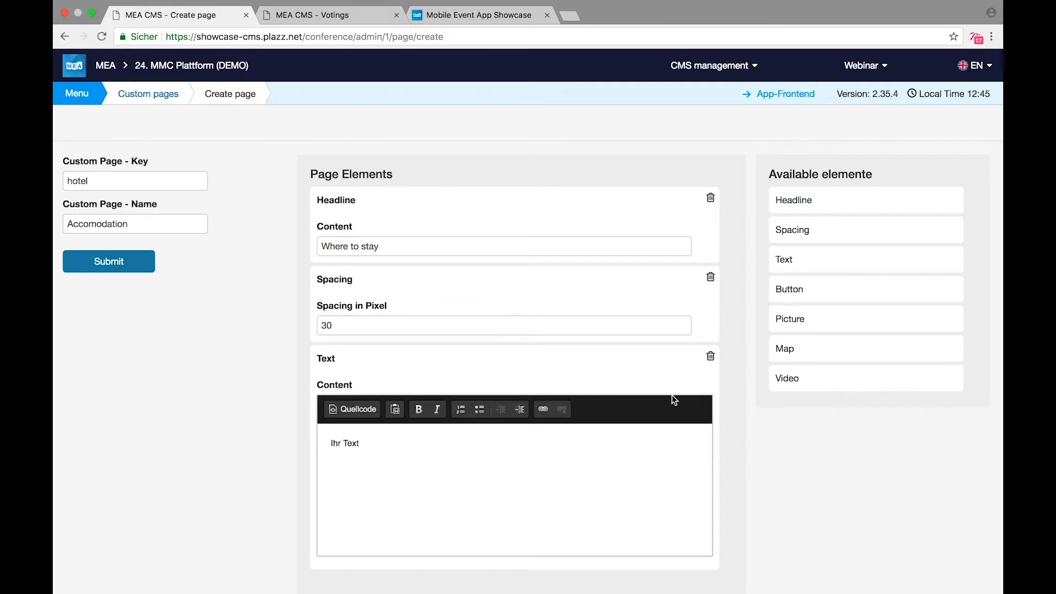
double_click(350, 444)
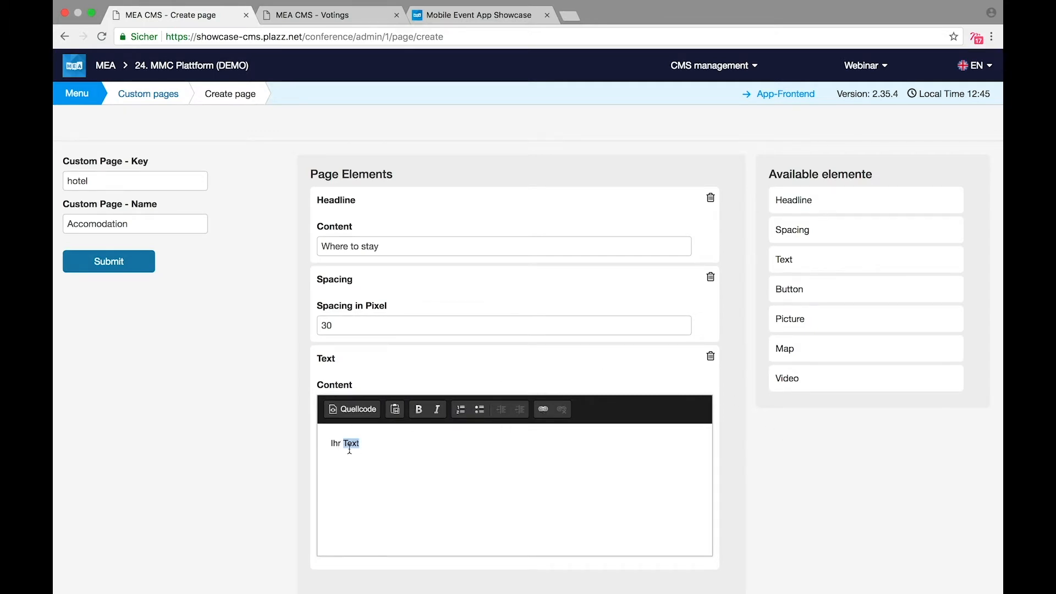
click(437, 410)
drag(815, 316, 424, 195)
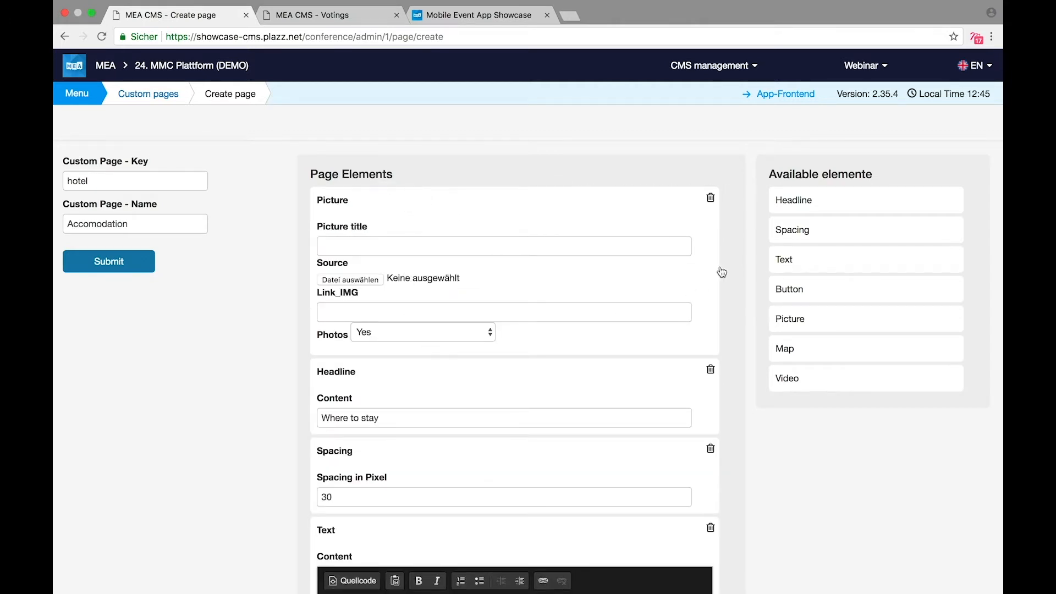
drag(799, 288, 376, 545)
scroll(376, 545, down, 3)
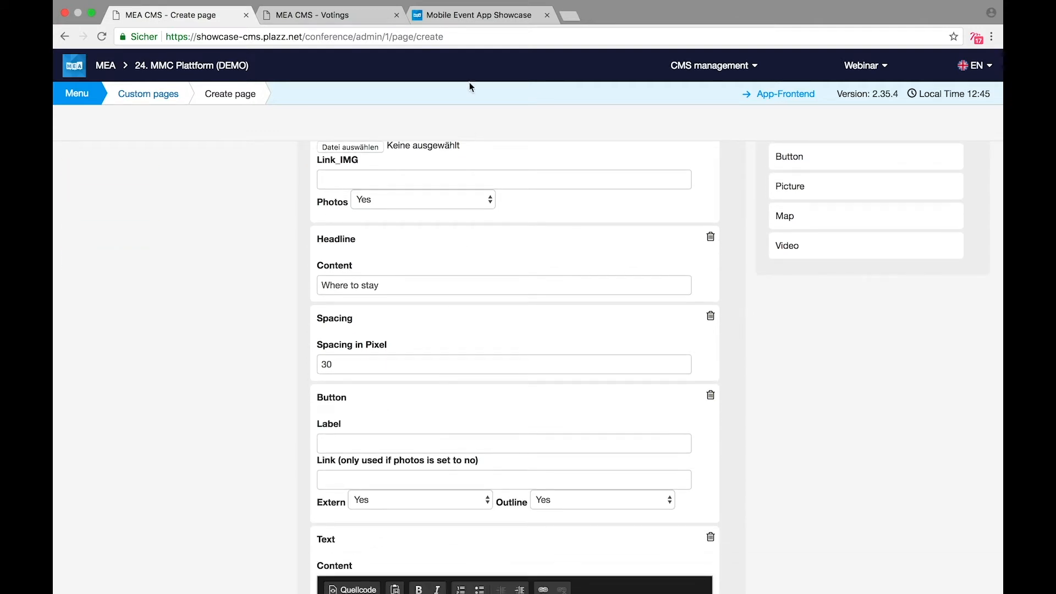
click(456, 30)
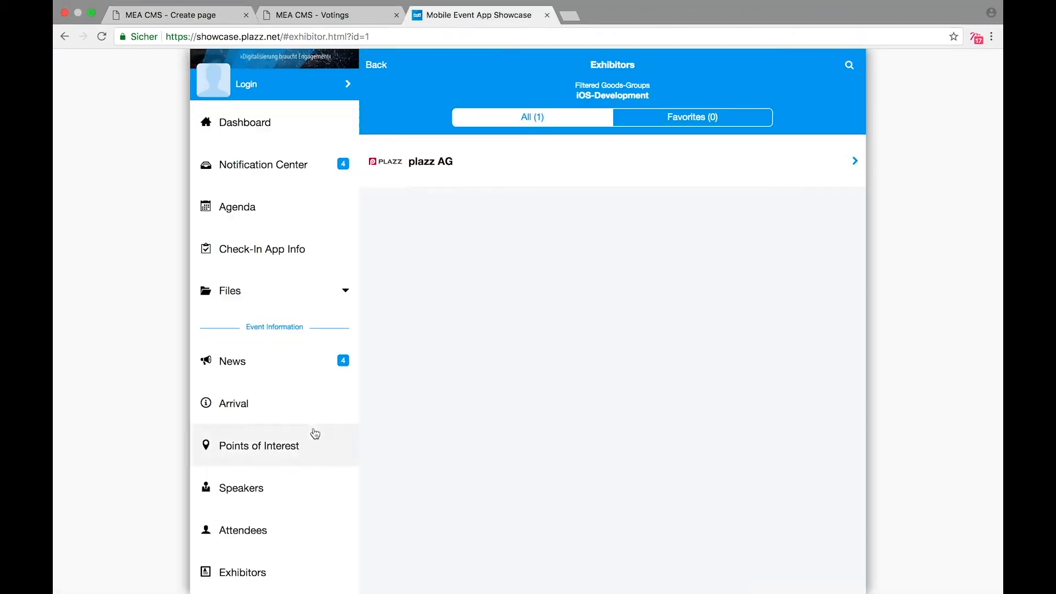
scroll(314, 433, down, 3)
scroll(315, 433, down, 5)
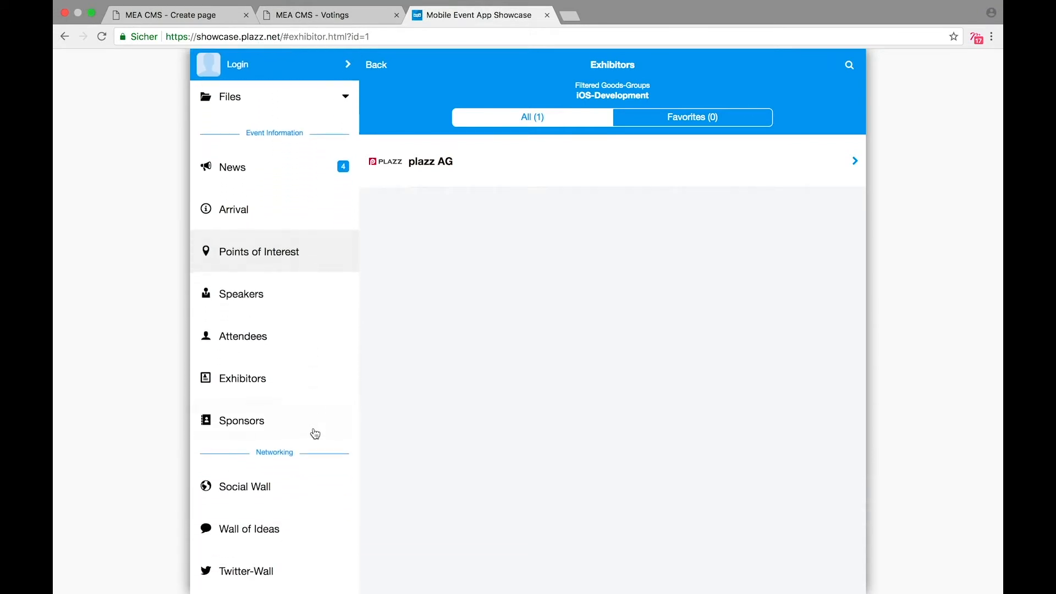
scroll(315, 434, down, 4)
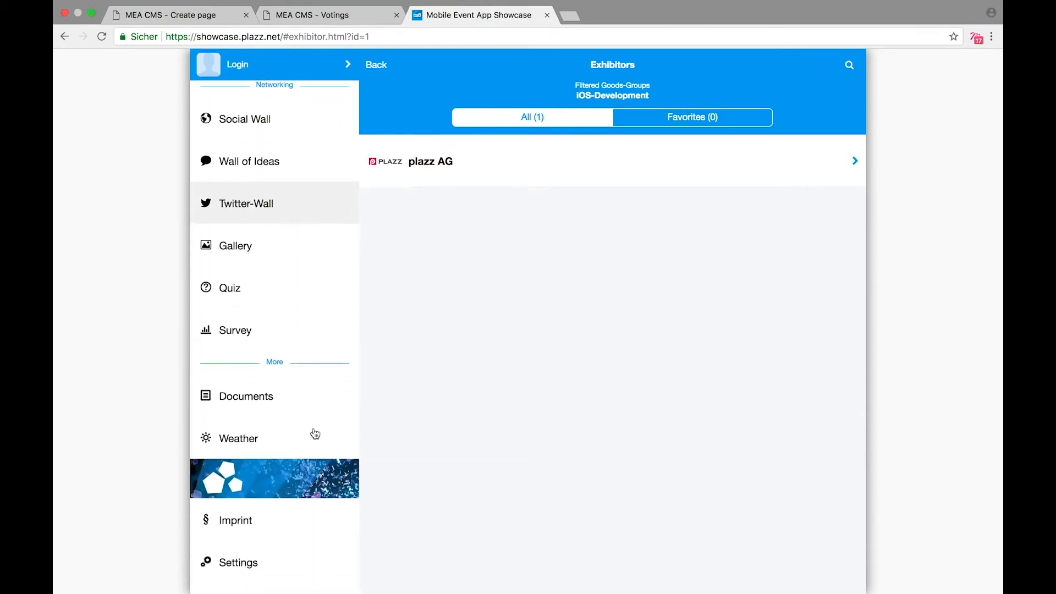
scroll(315, 434, up, 5)
scroll(315, 433, up, 5)
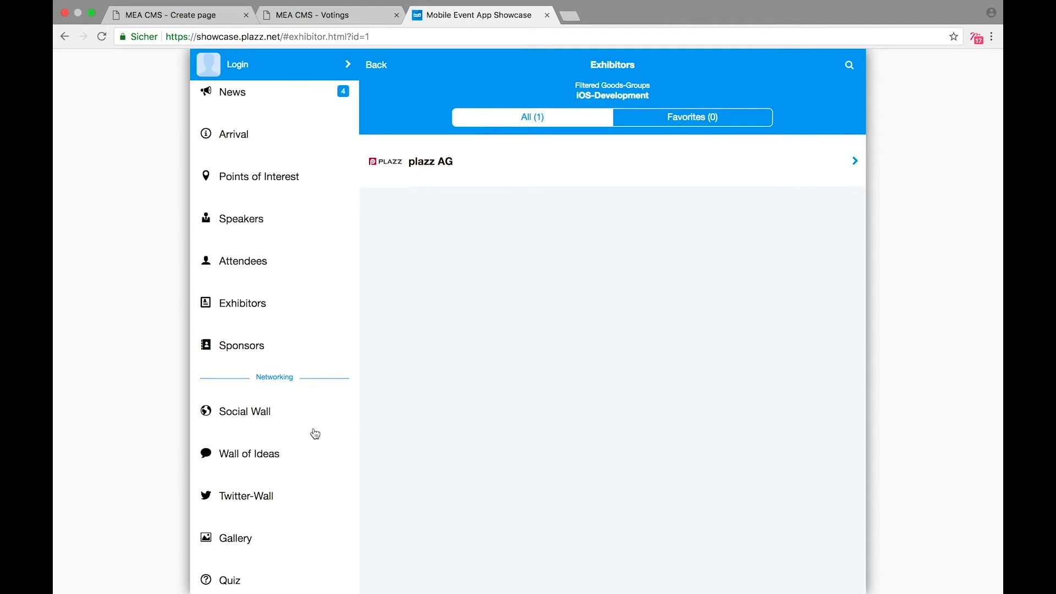
scroll(315, 433, up, 3)
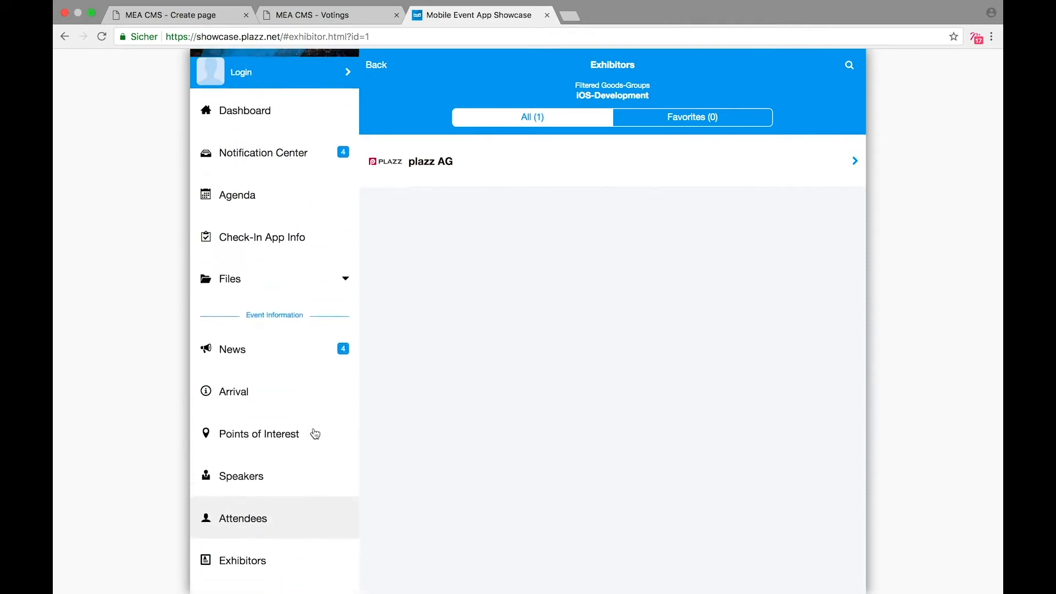
click(255, 447)
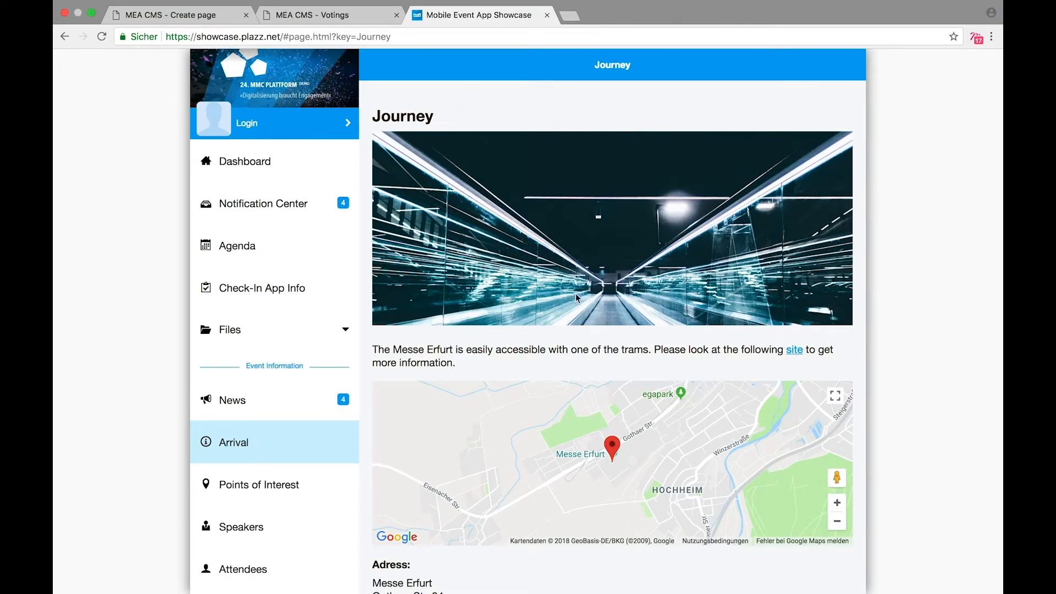
scroll(579, 282, down, 2)
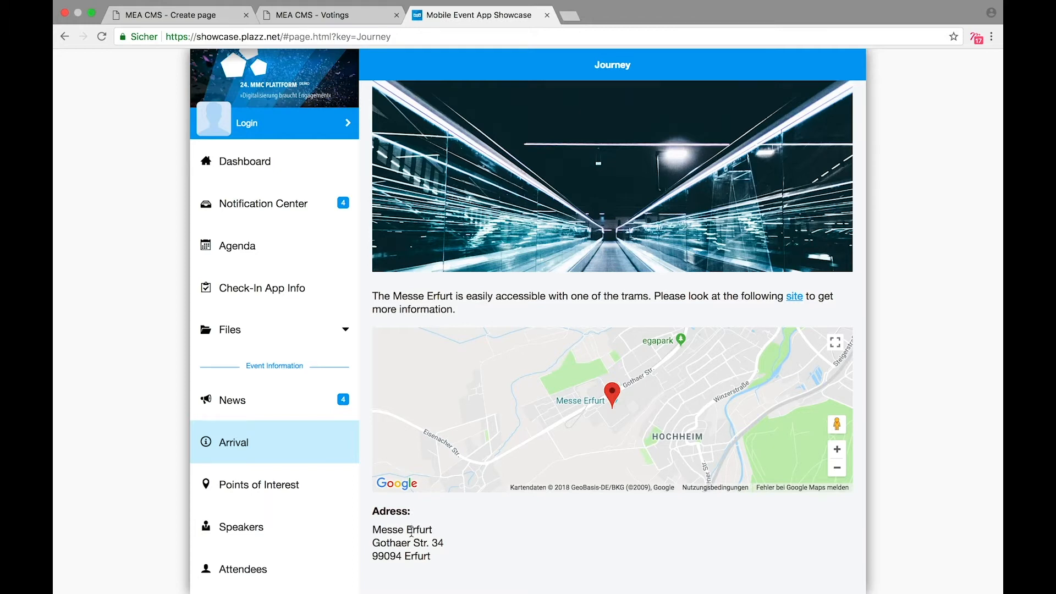
click(219, 23)
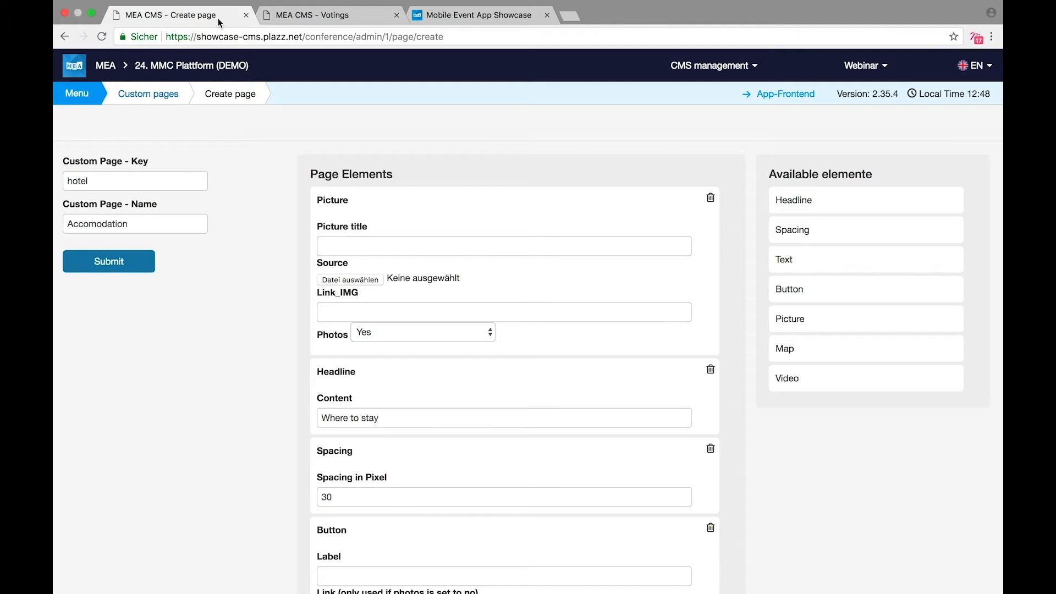
Step: Move the Headline below the 30-pixel Spacing and add a Video element under the Picture
scroll(348, 463, down, 2)
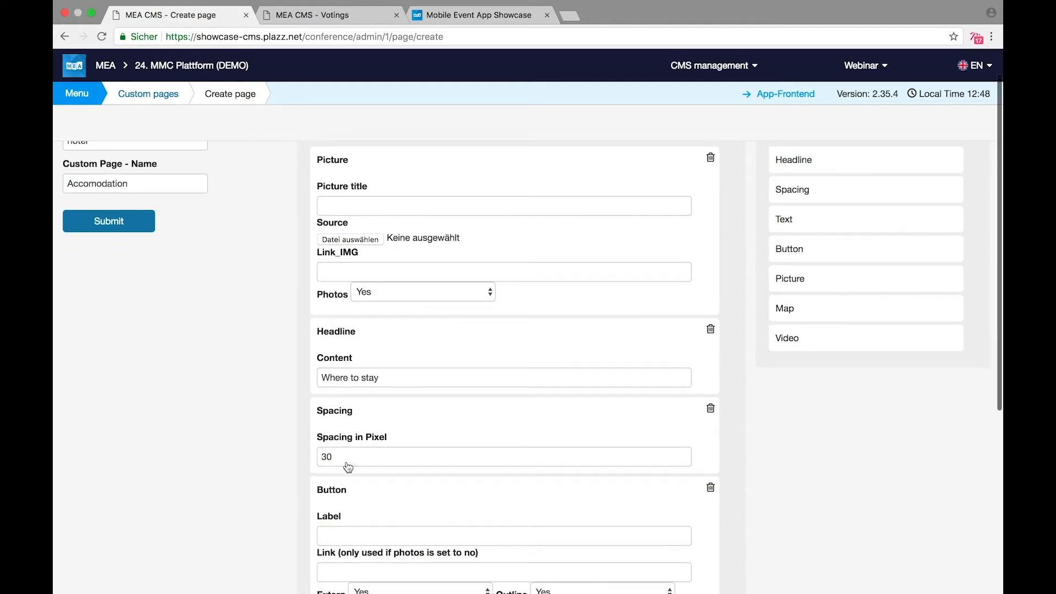
click(339, 354)
drag(339, 354, 353, 345)
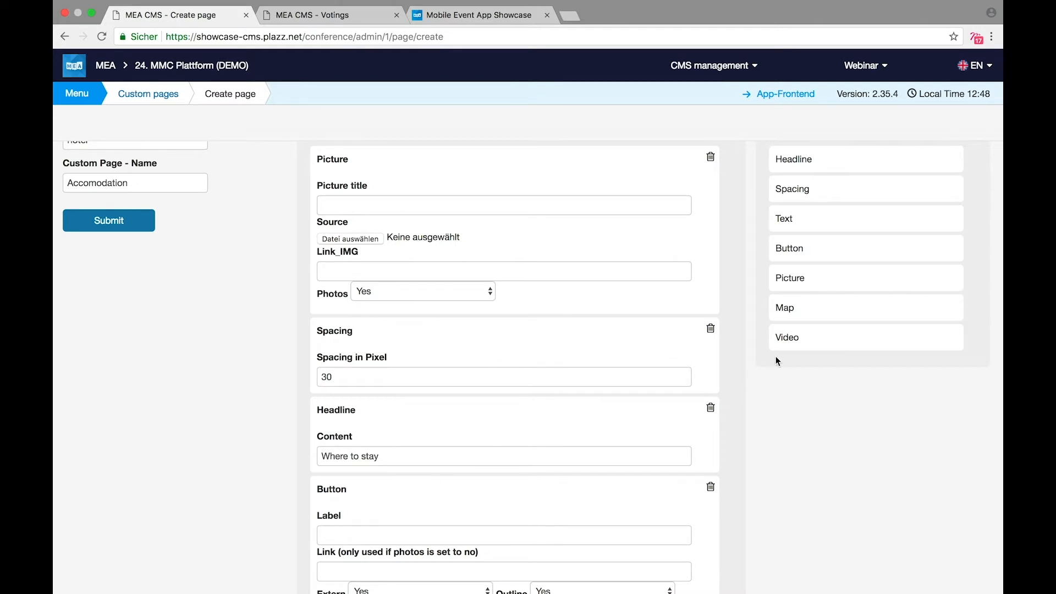
drag(807, 339, 413, 337)
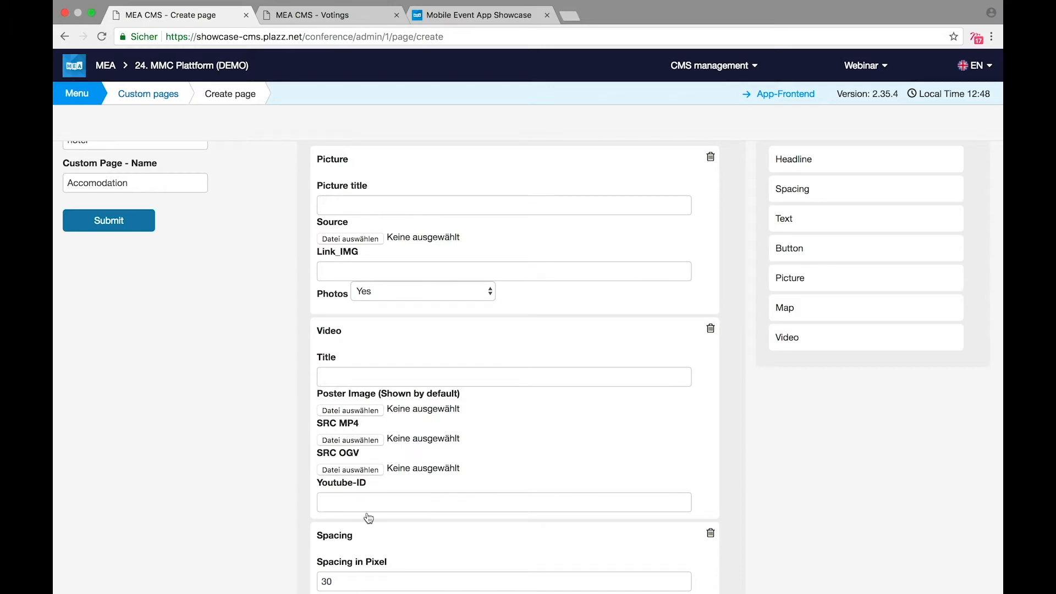
click(91, 101)
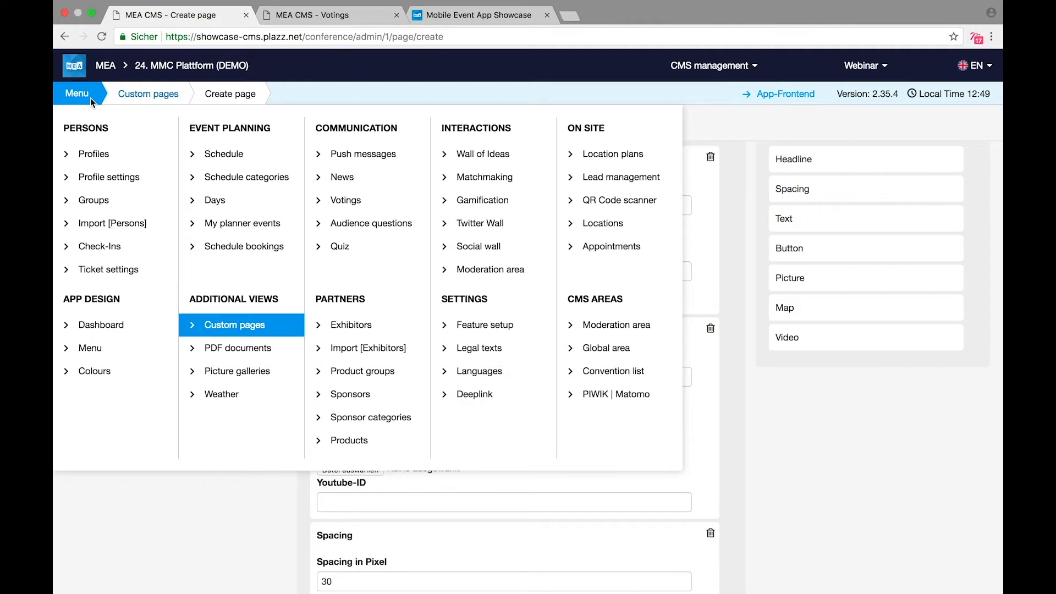
Step: Check the PDF documents list, then go to Picture galleries showing the Impressionen 2017 album
click(236, 356)
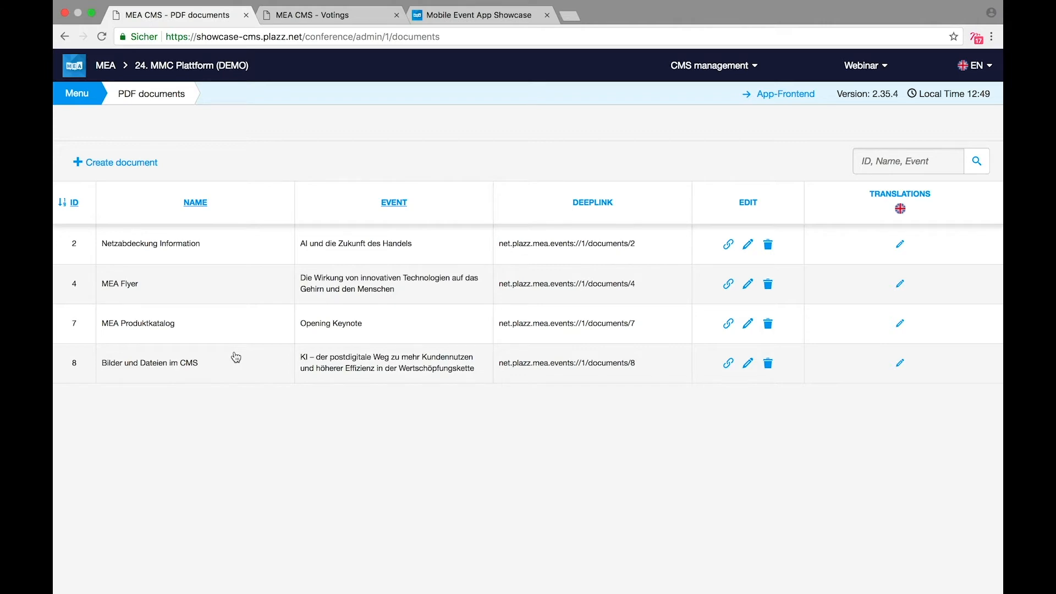
click(89, 100)
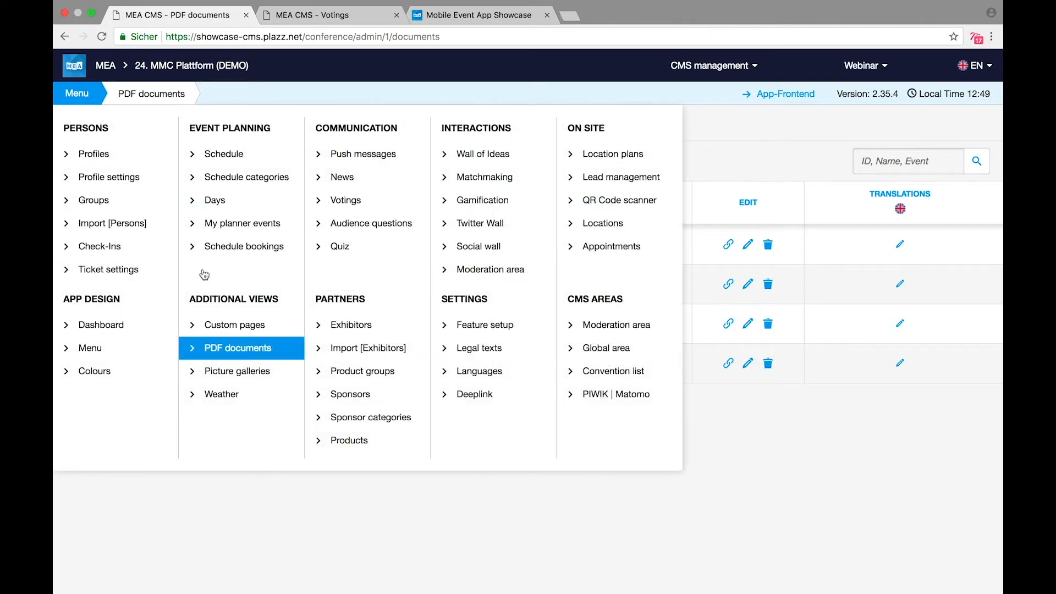
click(249, 371)
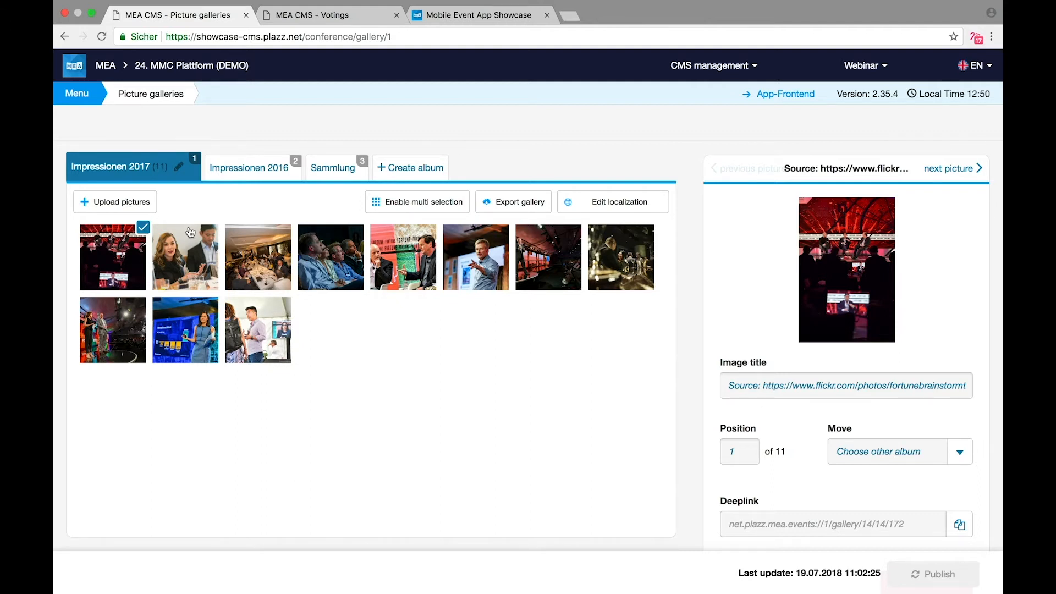
Step: Move the restaurant photo to fourth place in Impressionen 2017, publish, and view the live app
drag(236, 262, 330, 262)
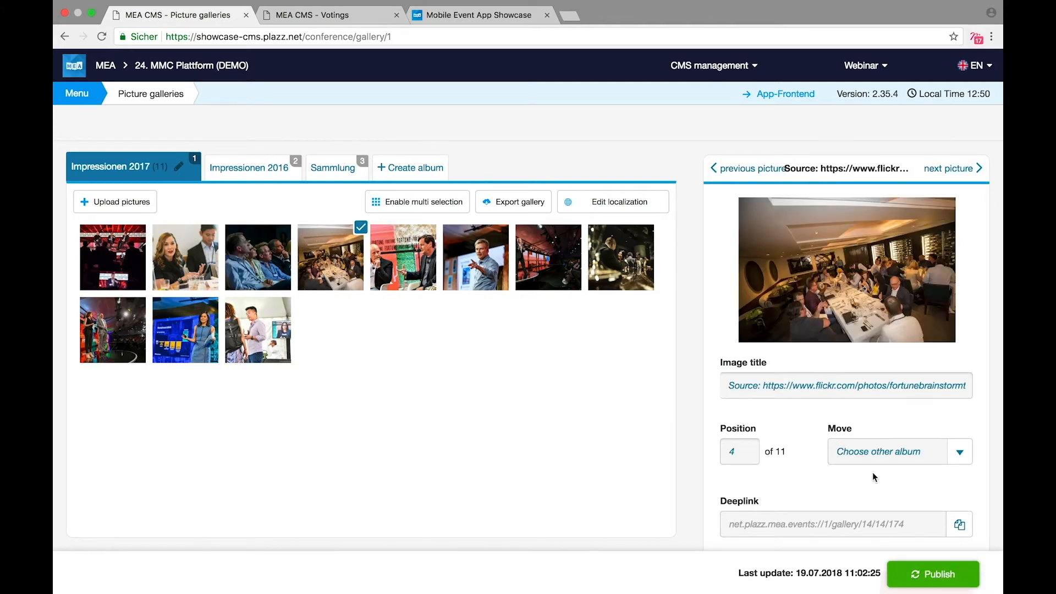
click(911, 575)
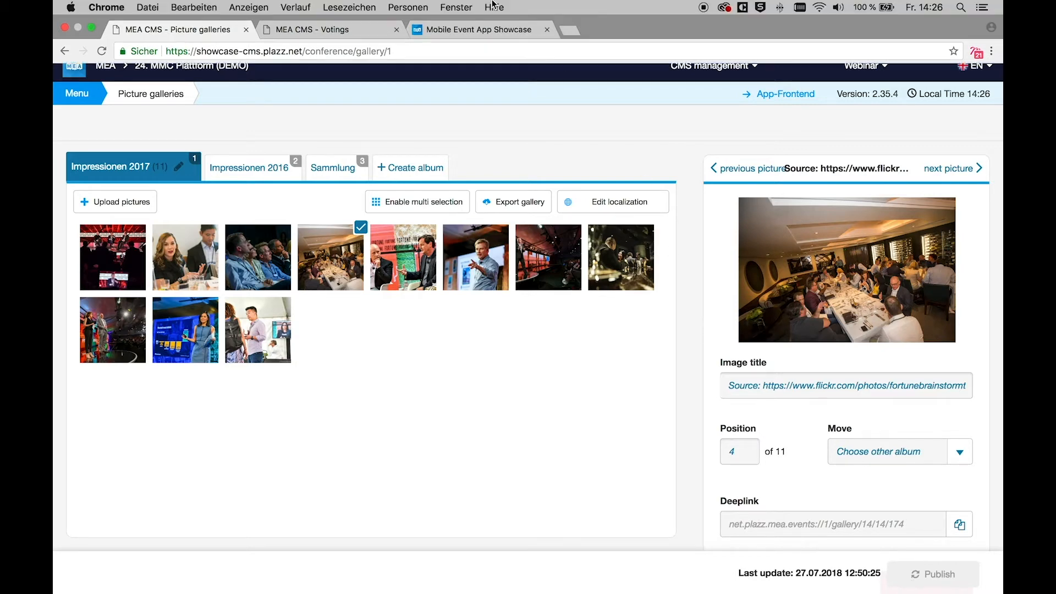
click(489, 31)
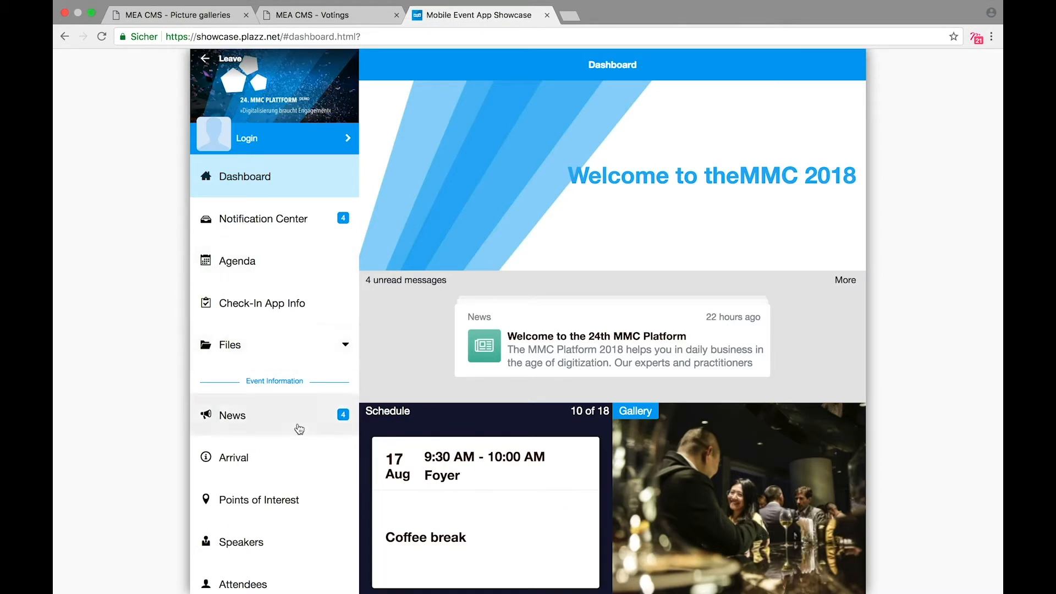
Step: Review the app dashboard's Schedule, Gallery, sponsor and Survey tiles, then return to the CMS galleries
scroll(297, 426, down, 7)
scroll(299, 428, down, 5)
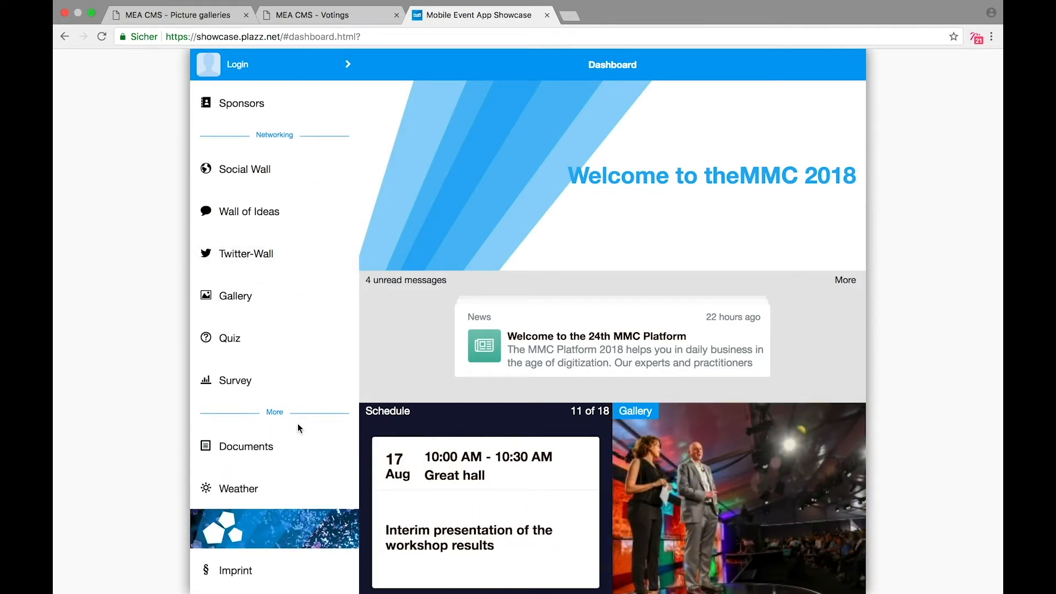
mouse_move(536, 484)
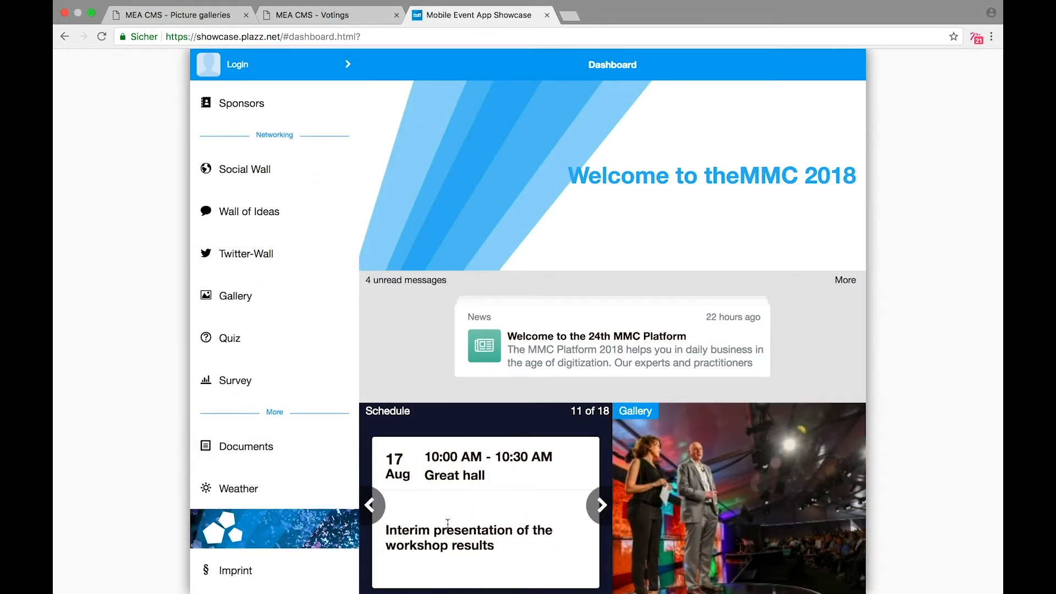
scroll(654, 428, down, 3)
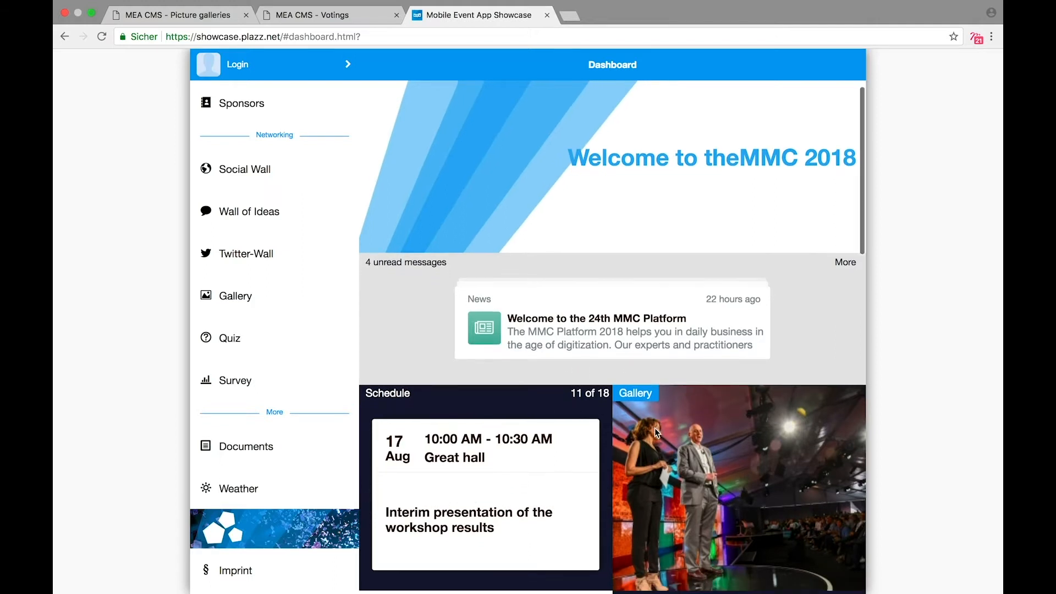
scroll(654, 428, down, 2)
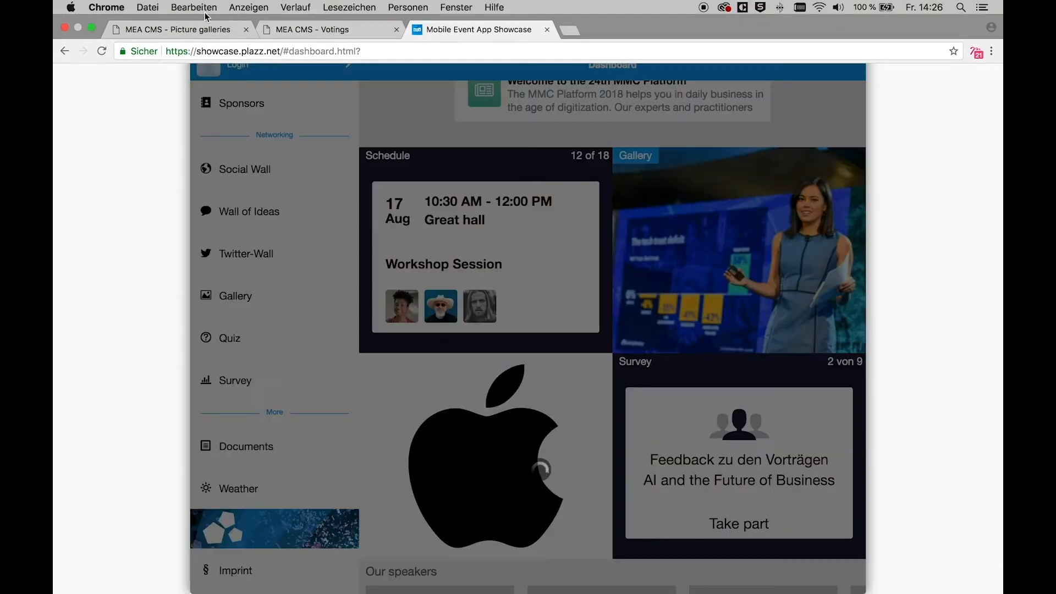
click(181, 28)
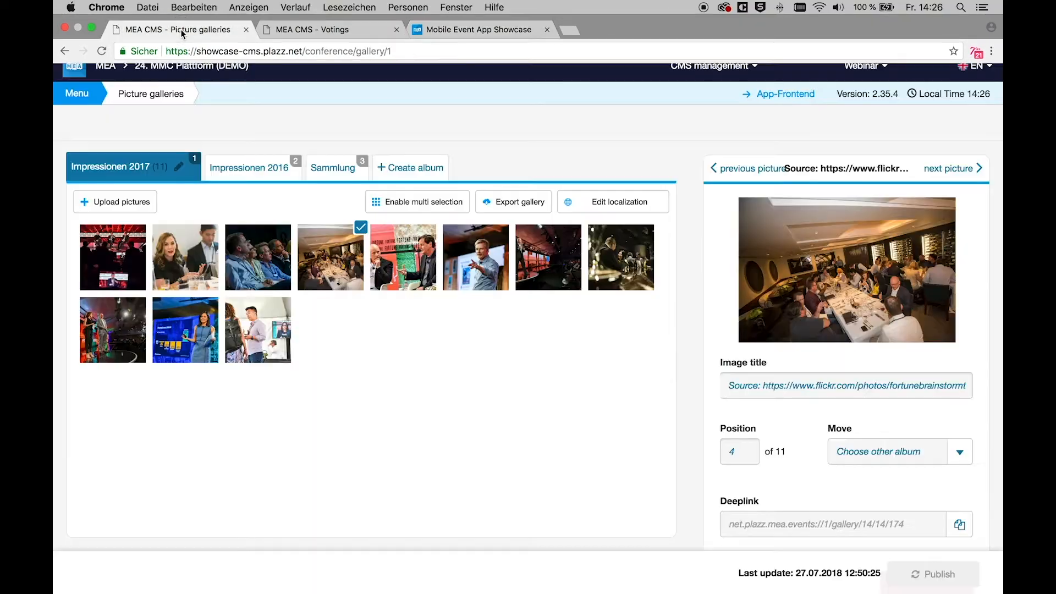
Step: Open the Dashboard configuration and try the header's Countdown option, cancelling without saving
click(77, 93)
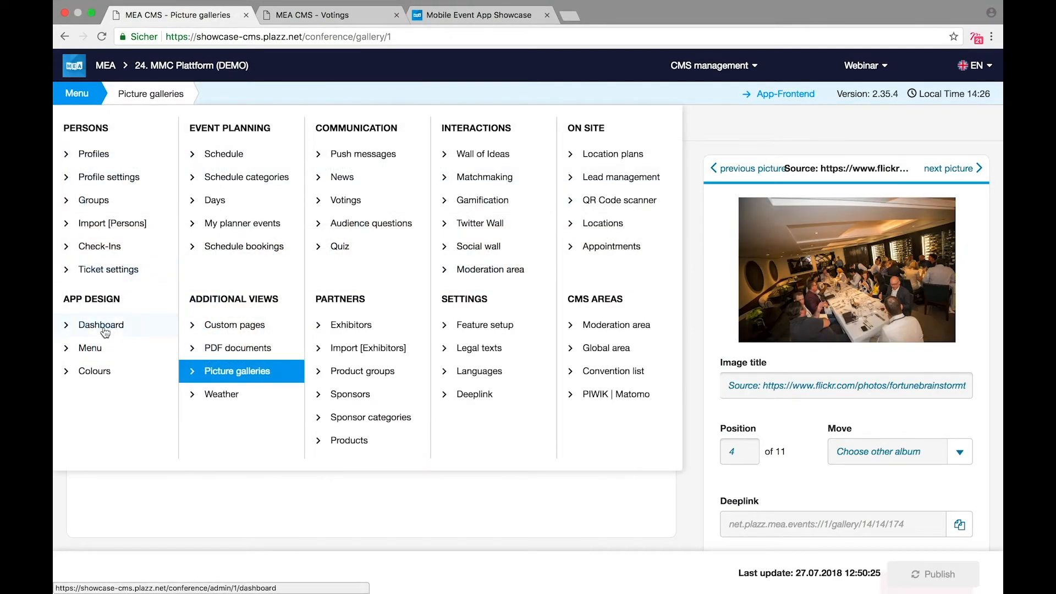
click(107, 328)
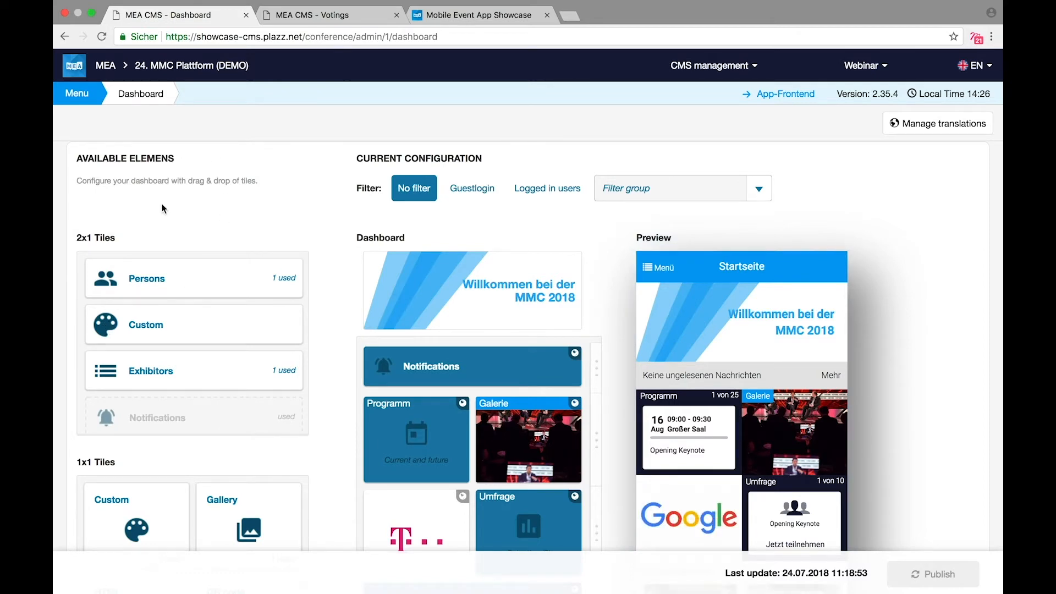
click(463, 292)
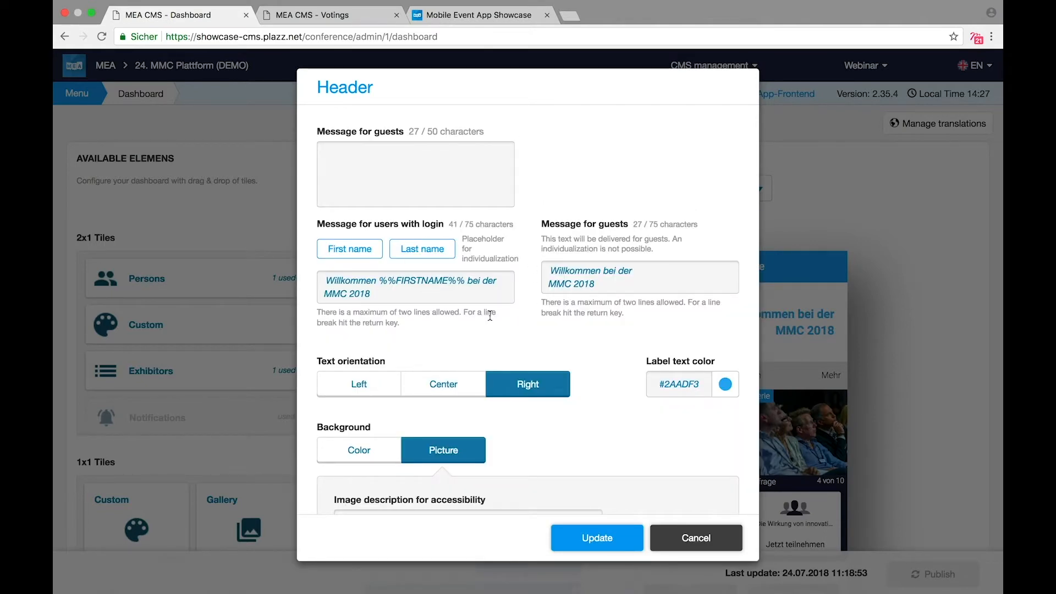
scroll(489, 315, down, 6)
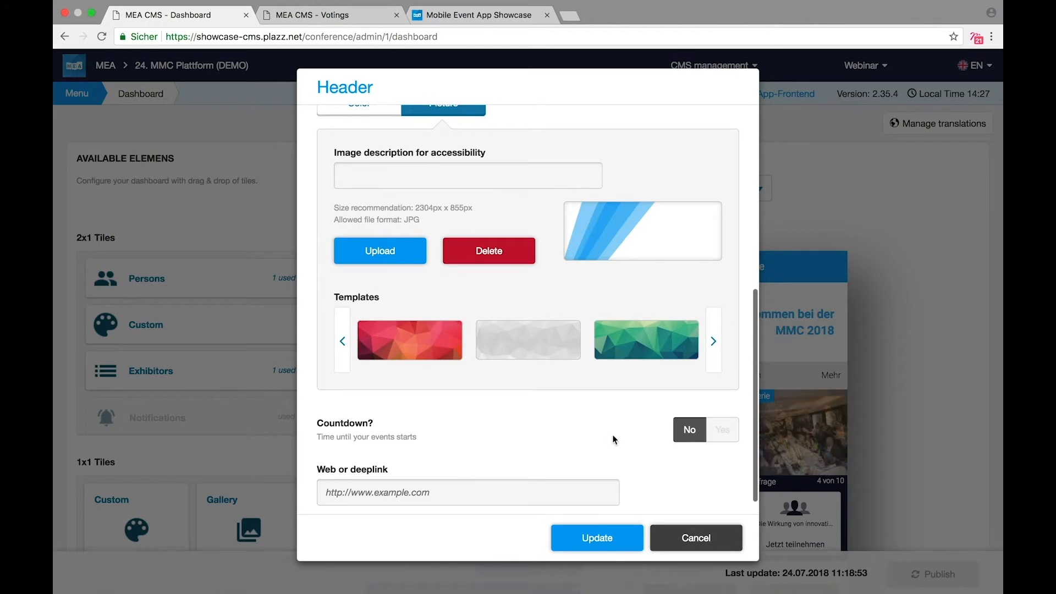
click(716, 430)
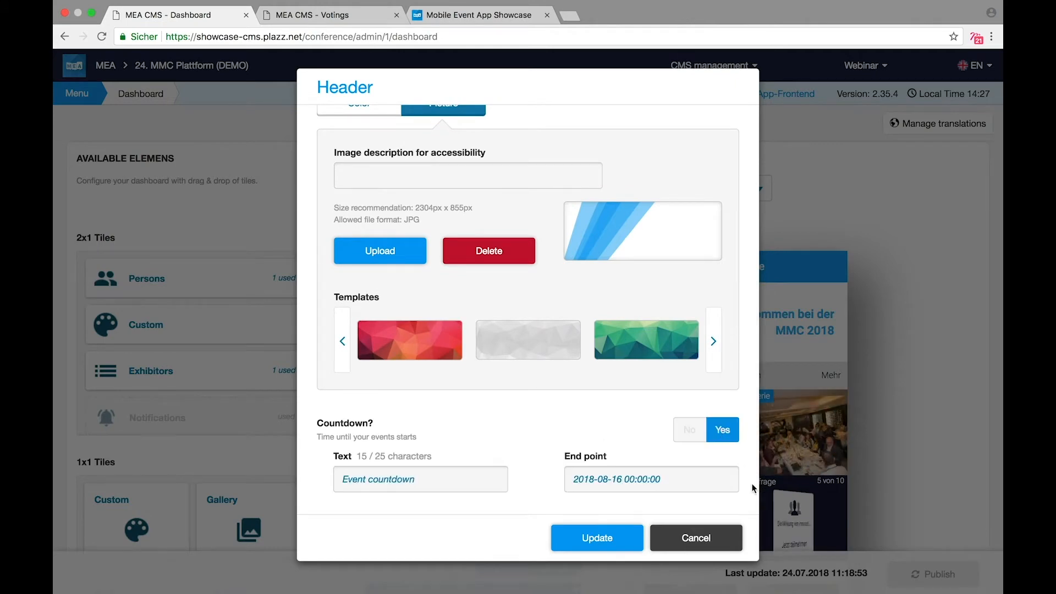
click(716, 548)
scroll(628, 517, down, 2)
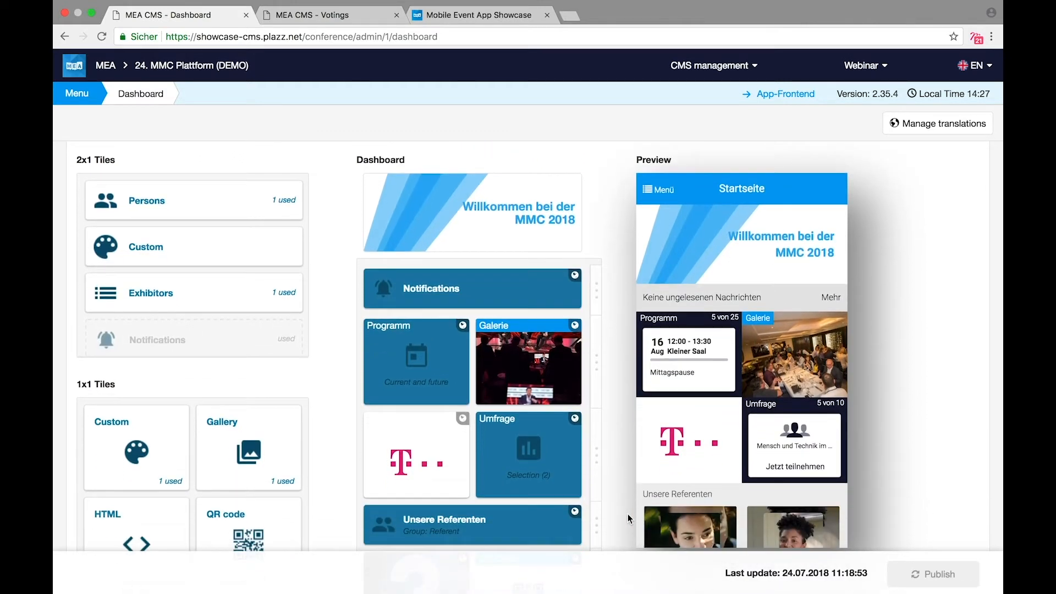
scroll(628, 514, down, 1)
mouse_move(488, 313)
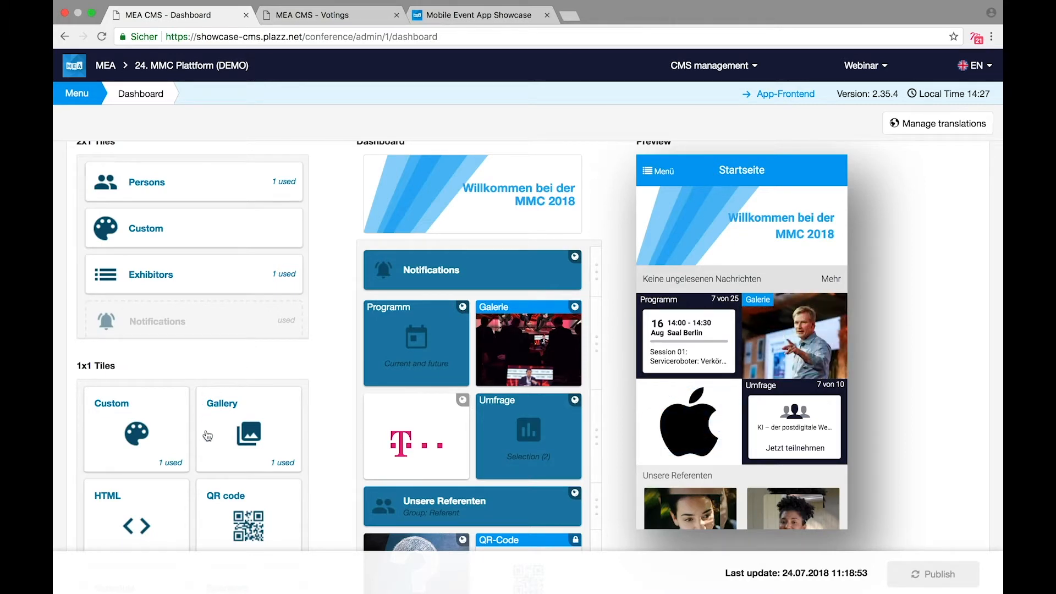
scroll(318, 416, down, 3)
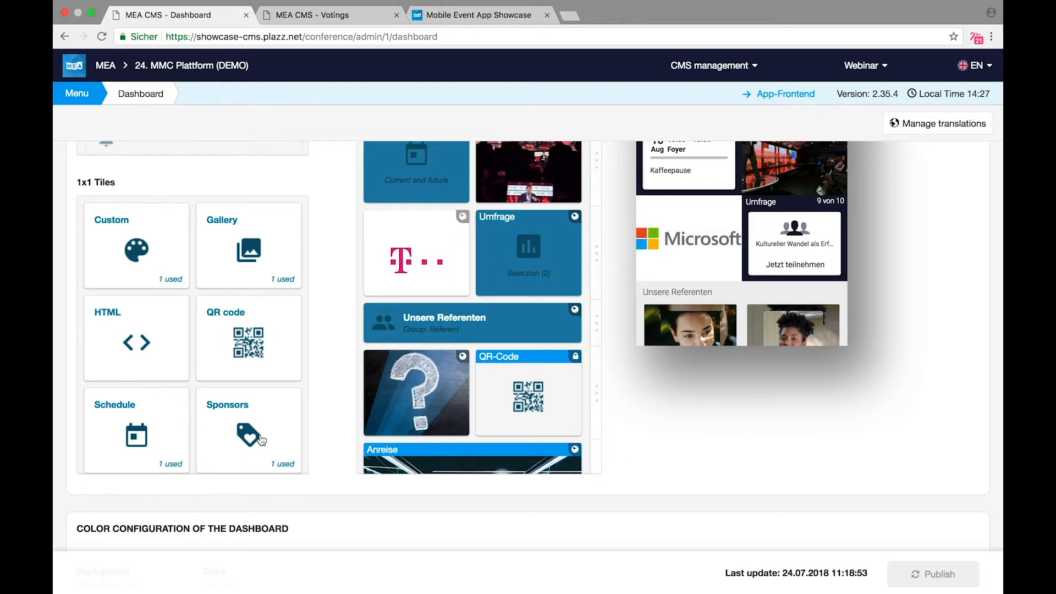
drag(259, 439, 421, 337)
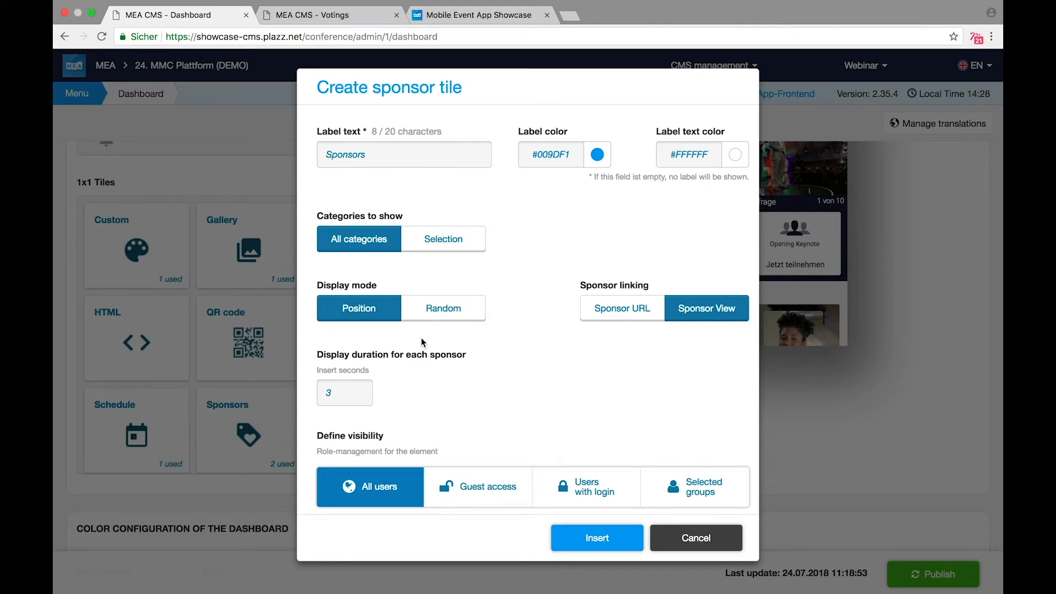
click(702, 539)
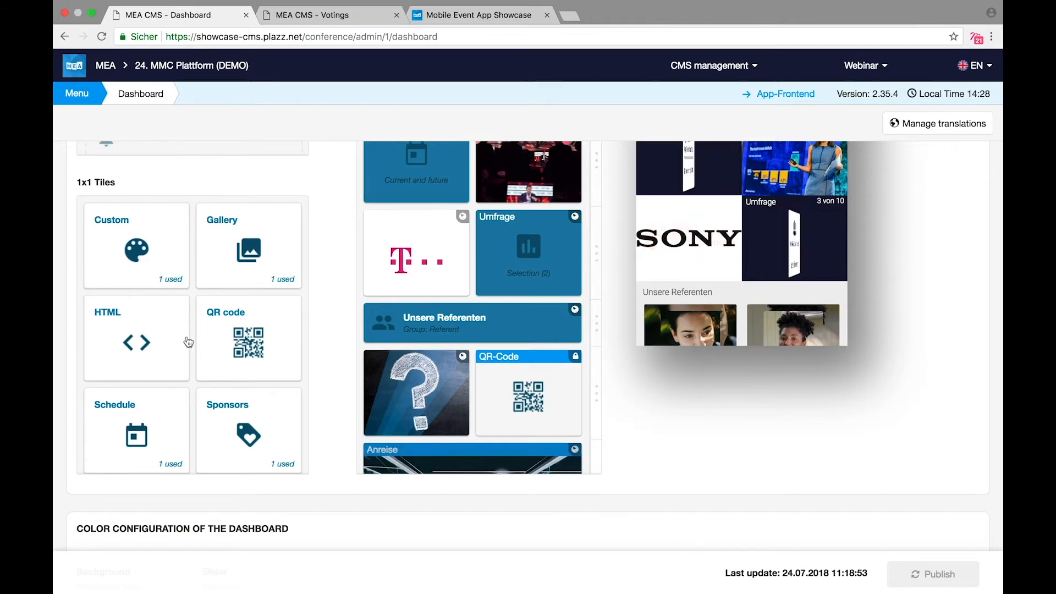
scroll(187, 341, up, 2)
Step: Add a custom tile to the dashboard grid with the coffee-beans picture background
drag(117, 299, 387, 359)
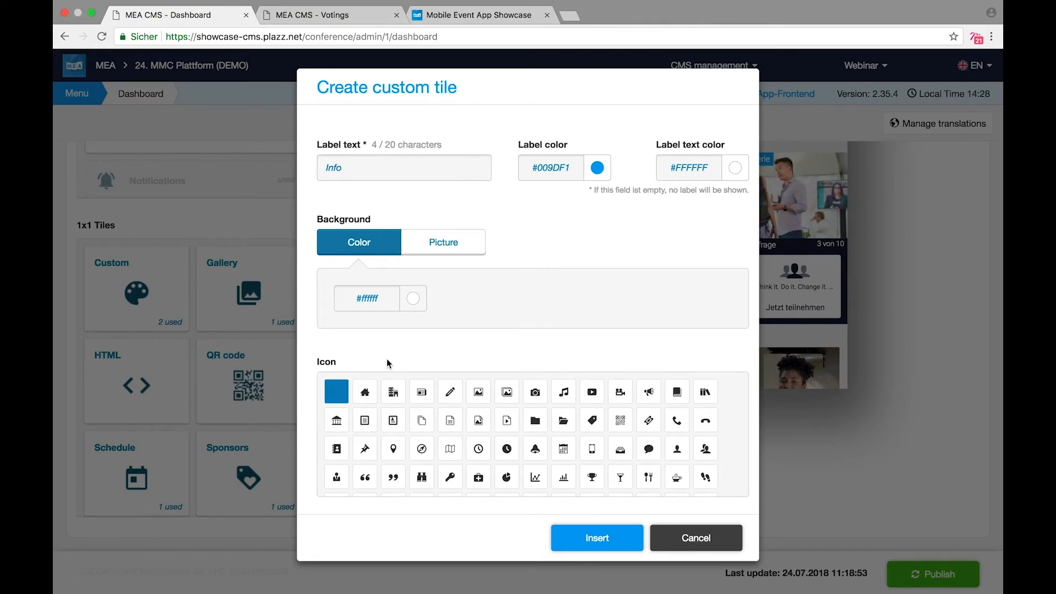
click(432, 248)
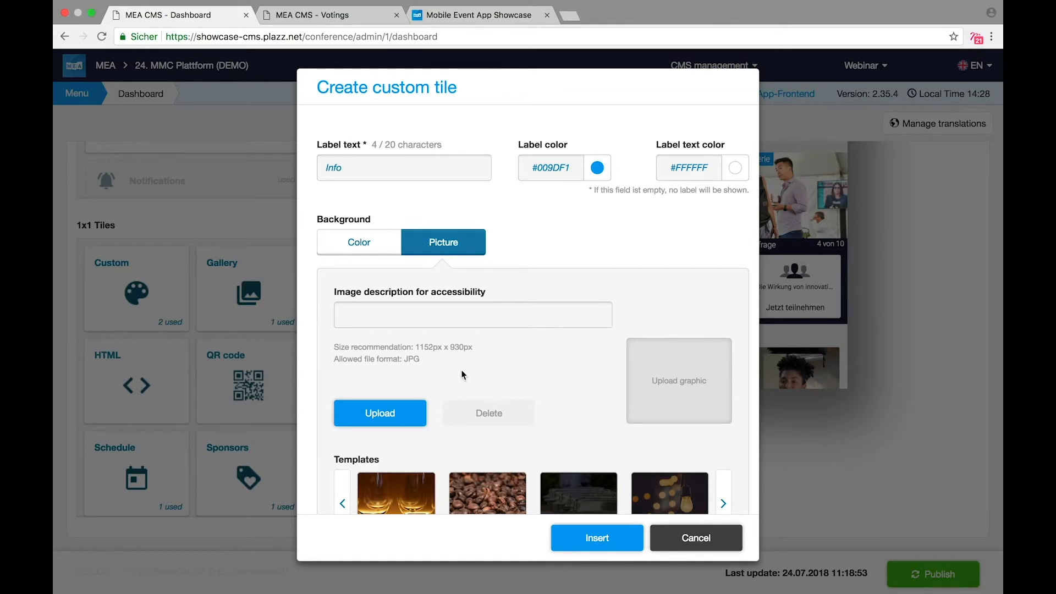
scroll(462, 373, down, 3)
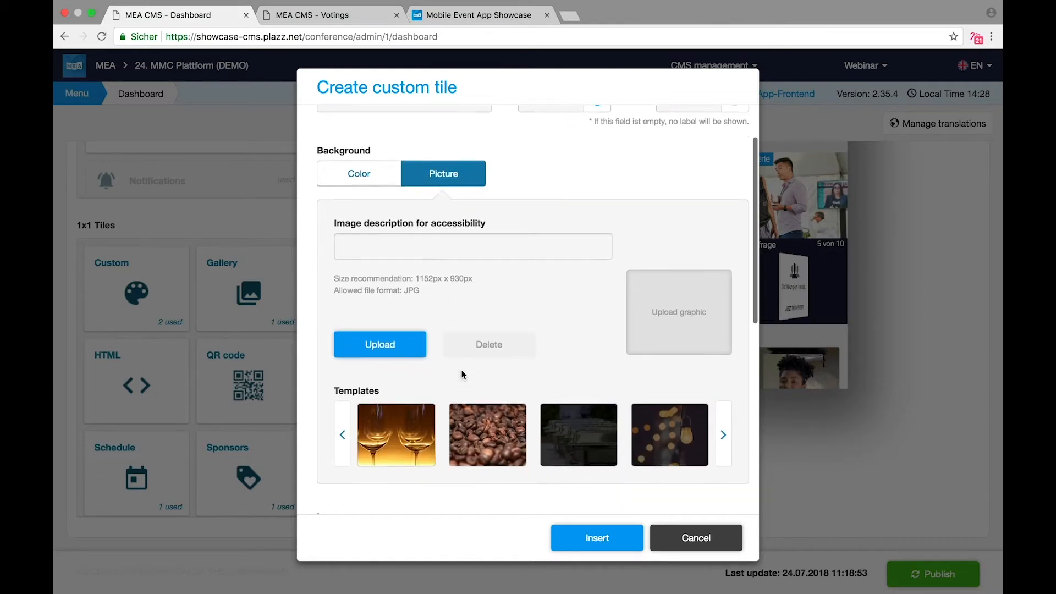
click(495, 405)
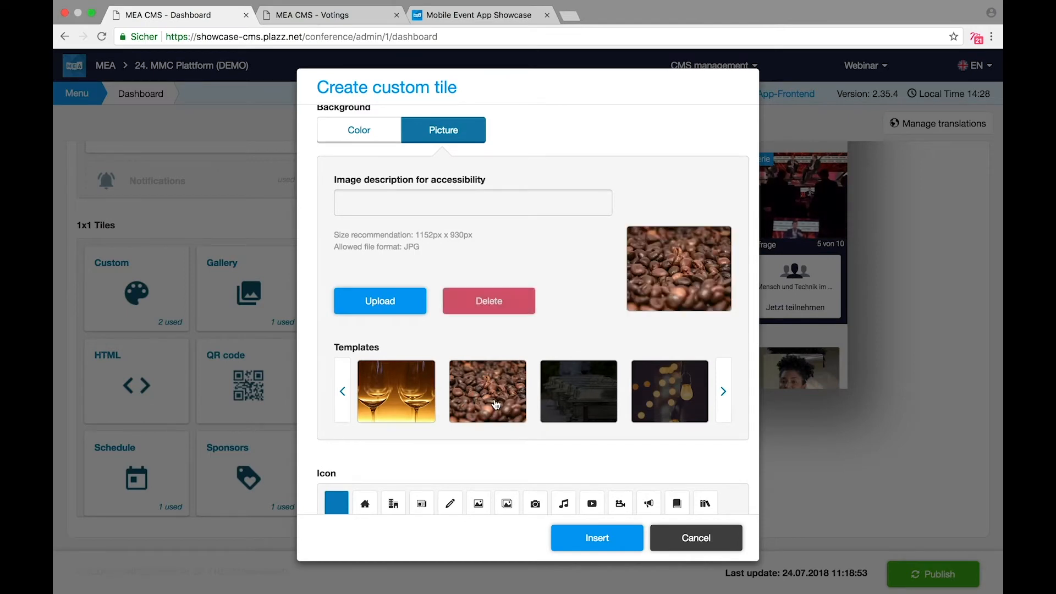
scroll(495, 405, up, 3)
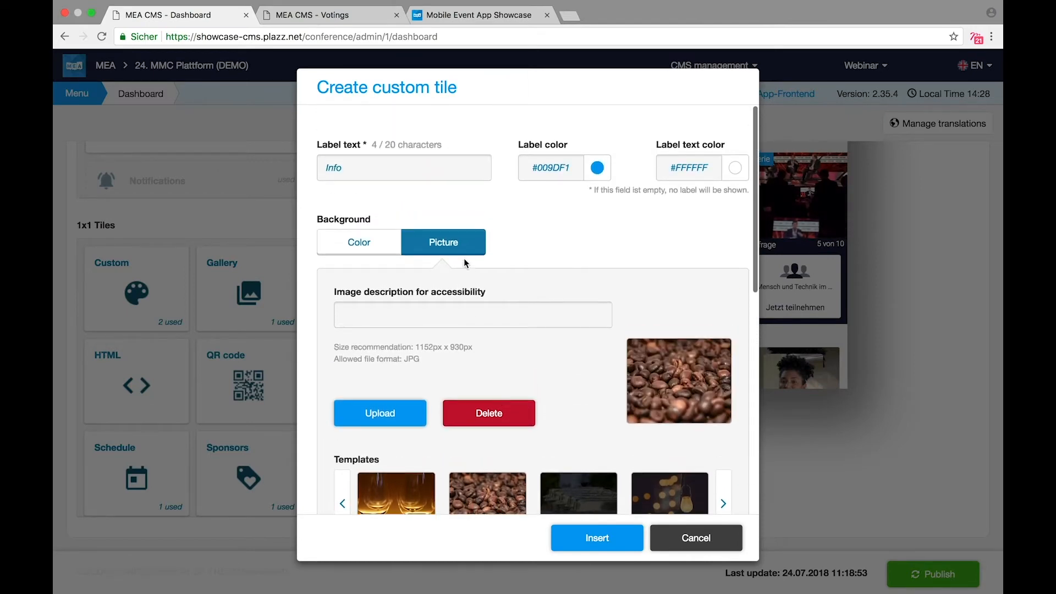
Step: Give the Info tile 'titel' text, a white clock icon, insert it, and publish the dashboard
click(442, 171)
scroll(441, 170, down, 10)
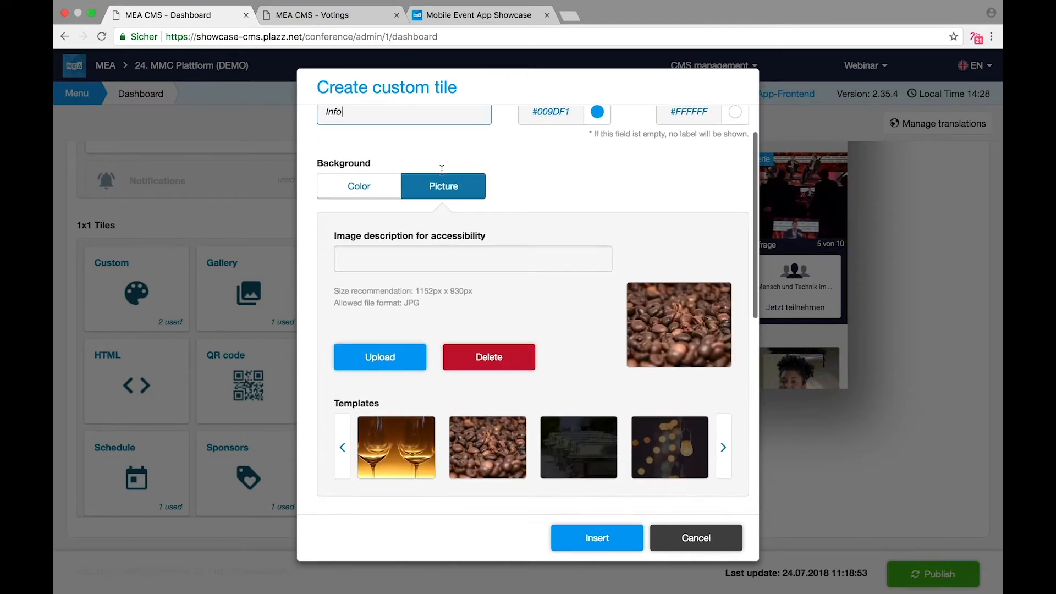
click(424, 323)
text(tite)
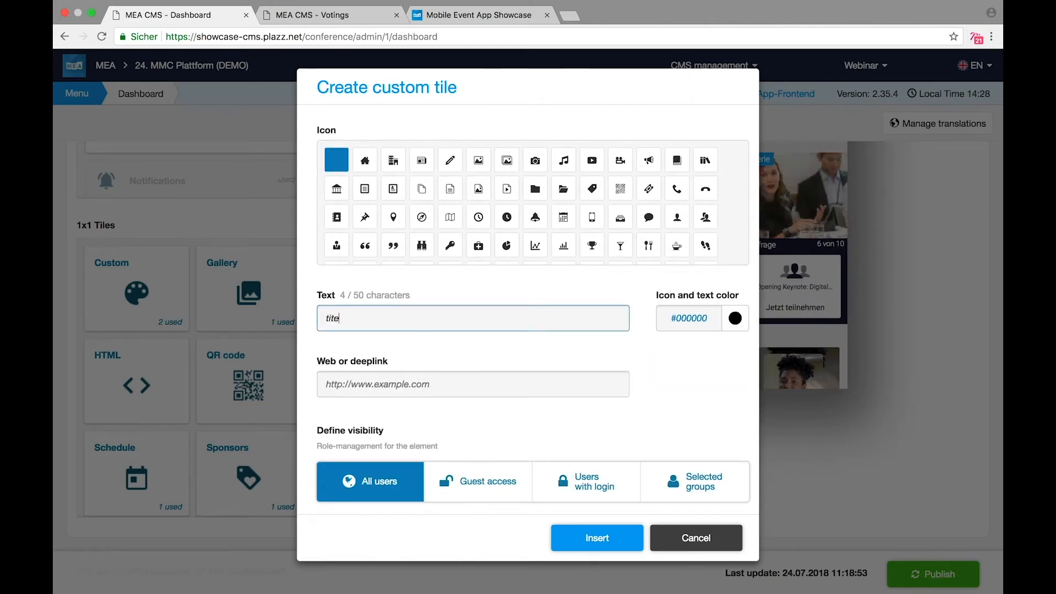
click(506, 217)
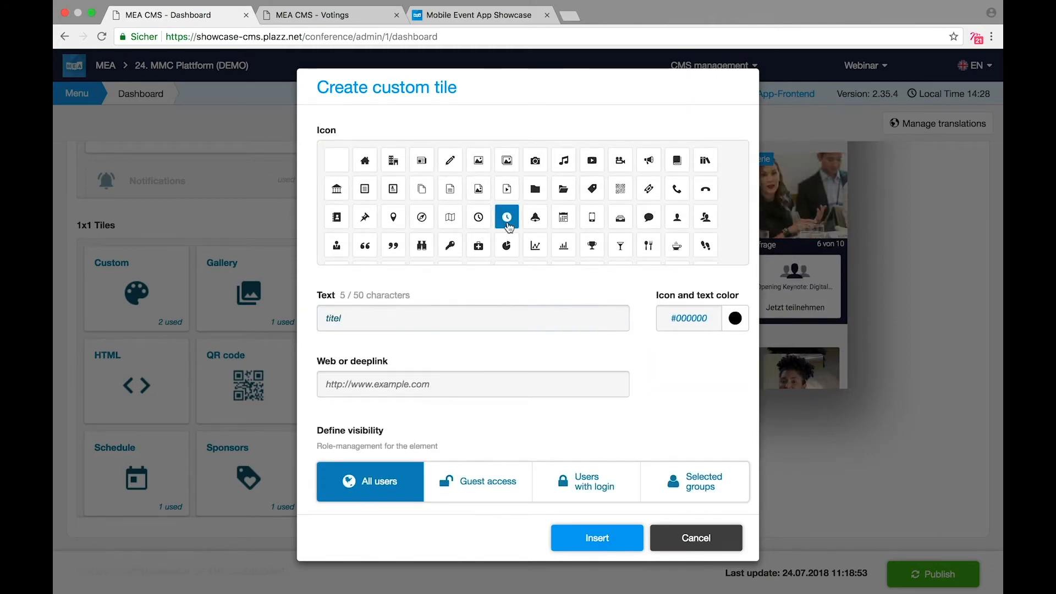
click(700, 322)
mouse_move(699, 385)
mouse_down()
mouse_move(658, 330)
mouse_move(638, 321)
mouse_up()
click(635, 284)
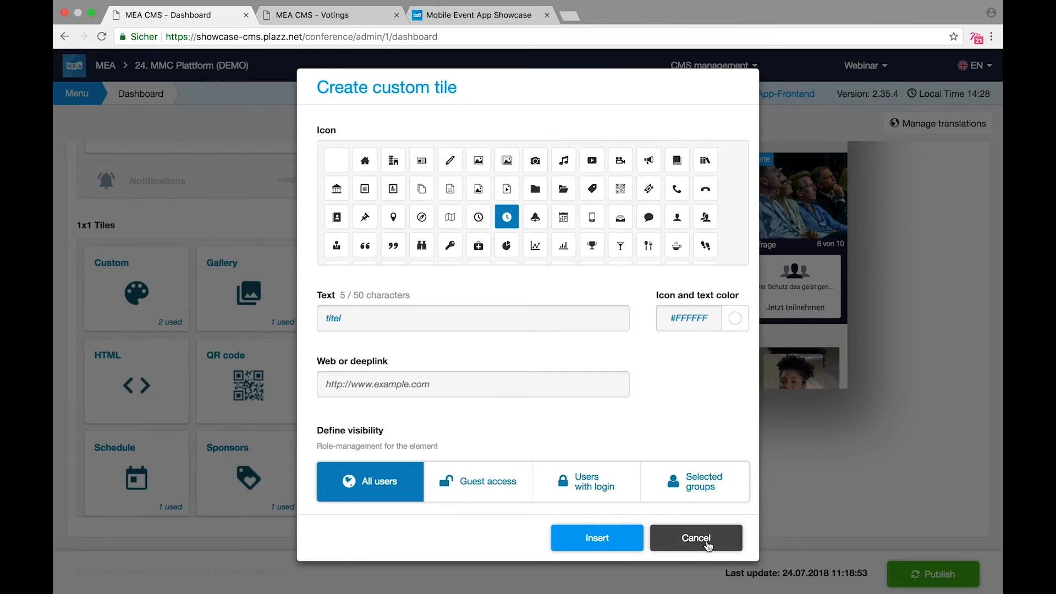
click(624, 543)
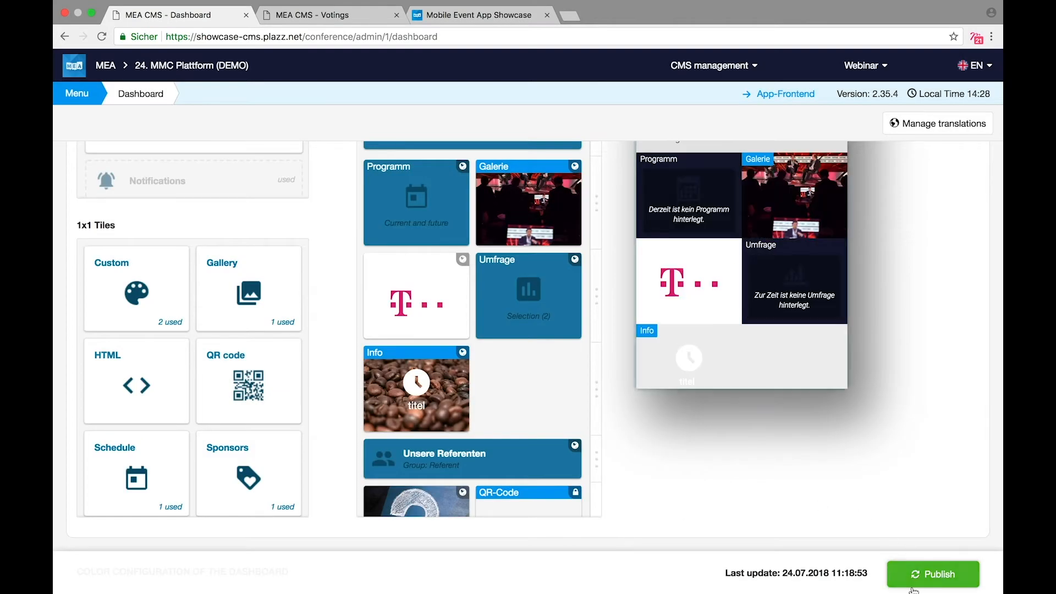
click(914, 587)
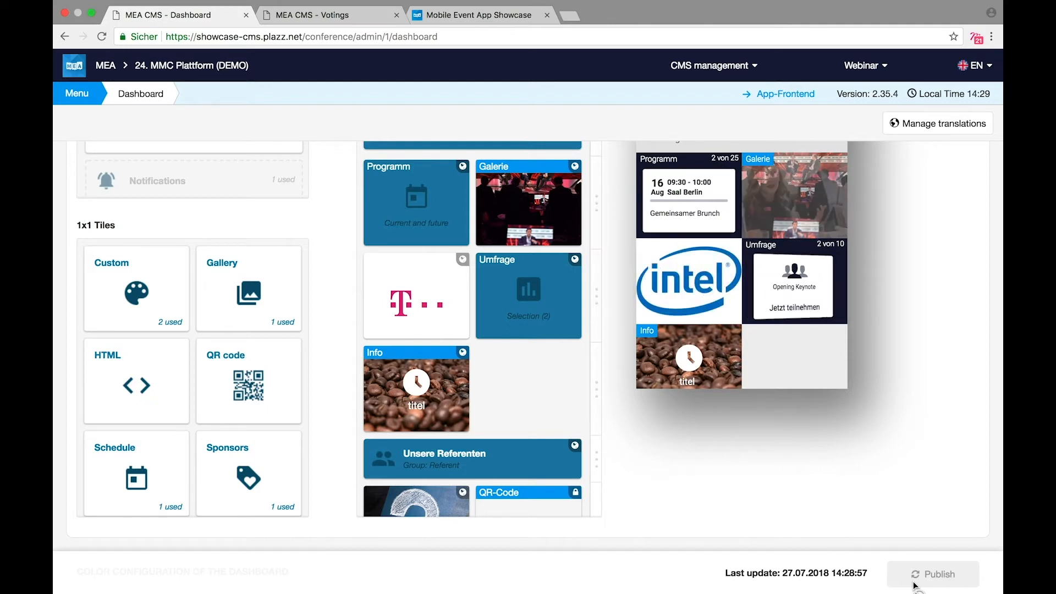
click(77, 94)
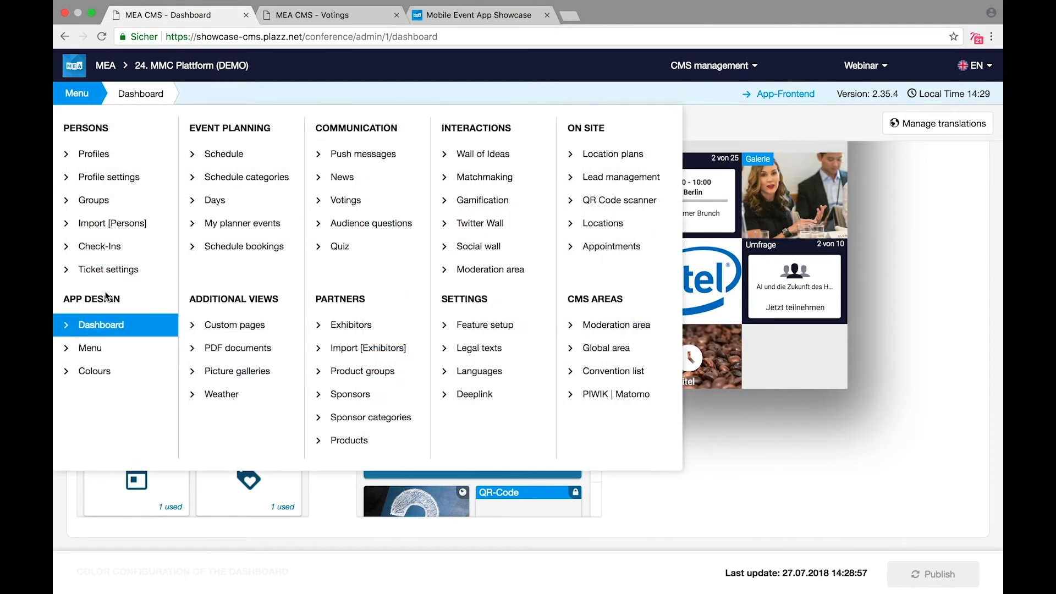
Step: Copy the Speiseplan page's deeplink from the app Menu editor without adding it to the menu
click(96, 353)
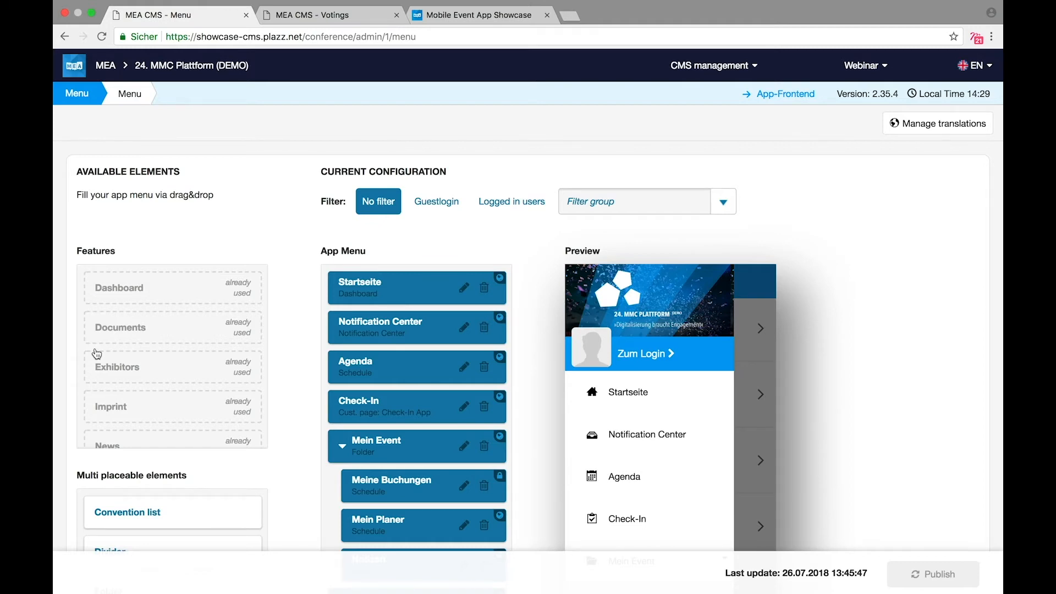
scroll(175, 456, down, 5)
scroll(174, 455, down, 5)
scroll(293, 513, down, 4)
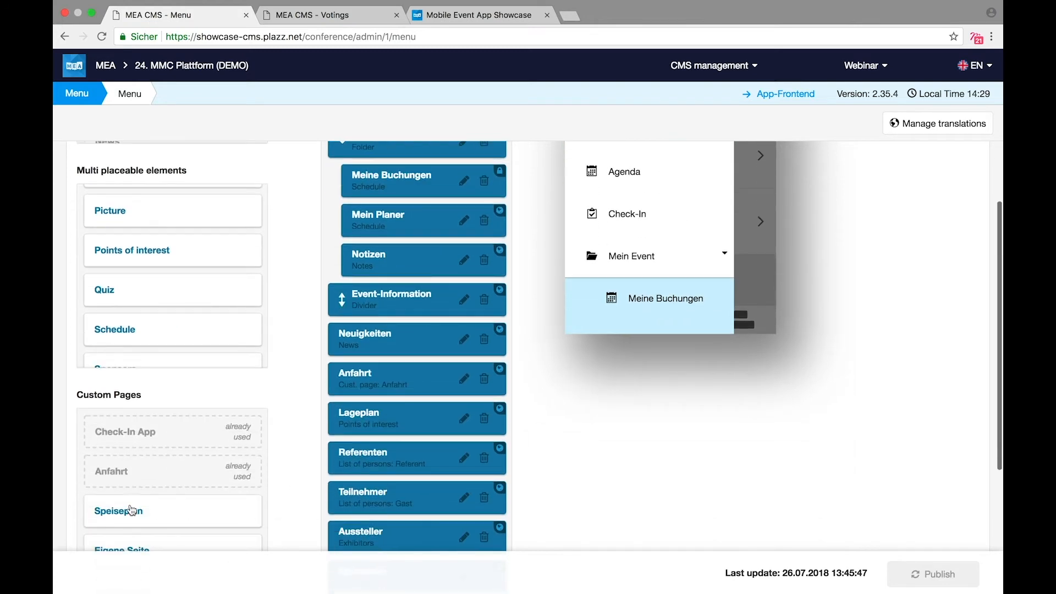
drag(136, 511, 365, 499)
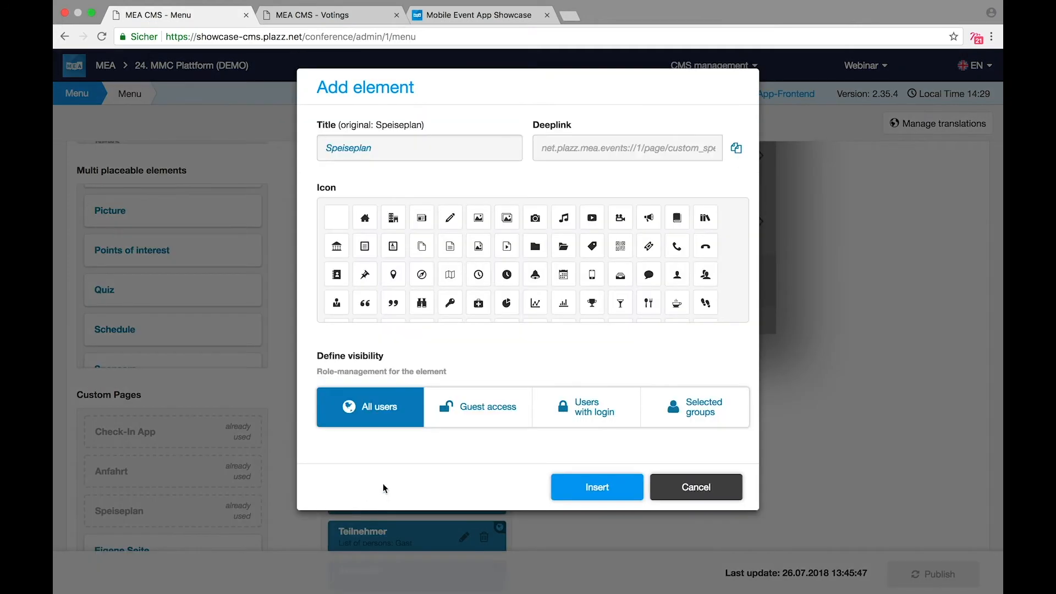
click(738, 150)
click(856, 322)
mouse_move(64, 100)
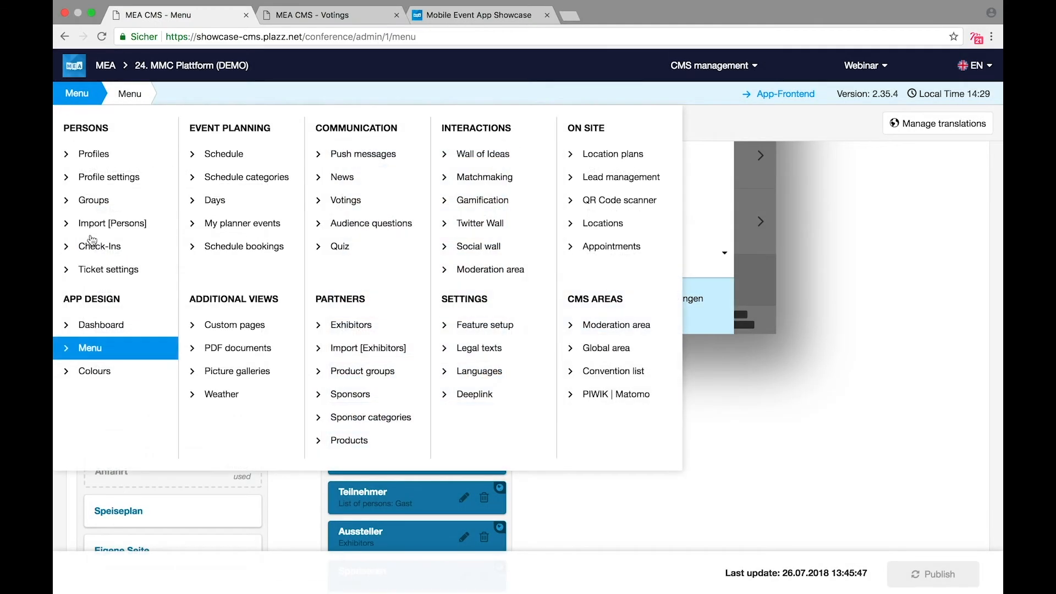
Step: Paste the custom_speiseplan deeplink into the Info tile's link, update it, and republish the dashboard
click(93, 330)
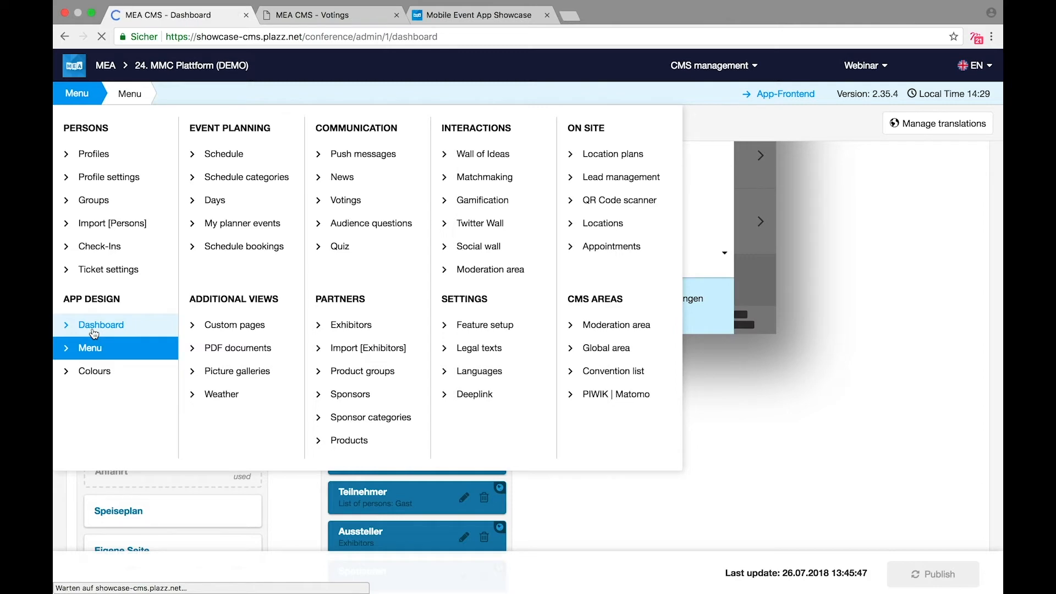
scroll(348, 428, down, 4)
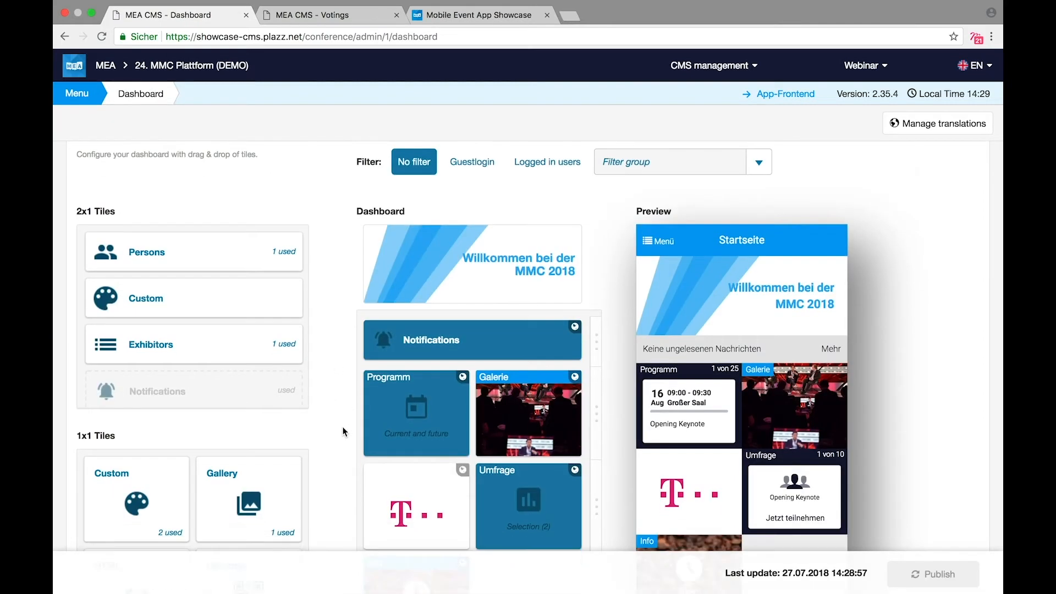
click(397, 433)
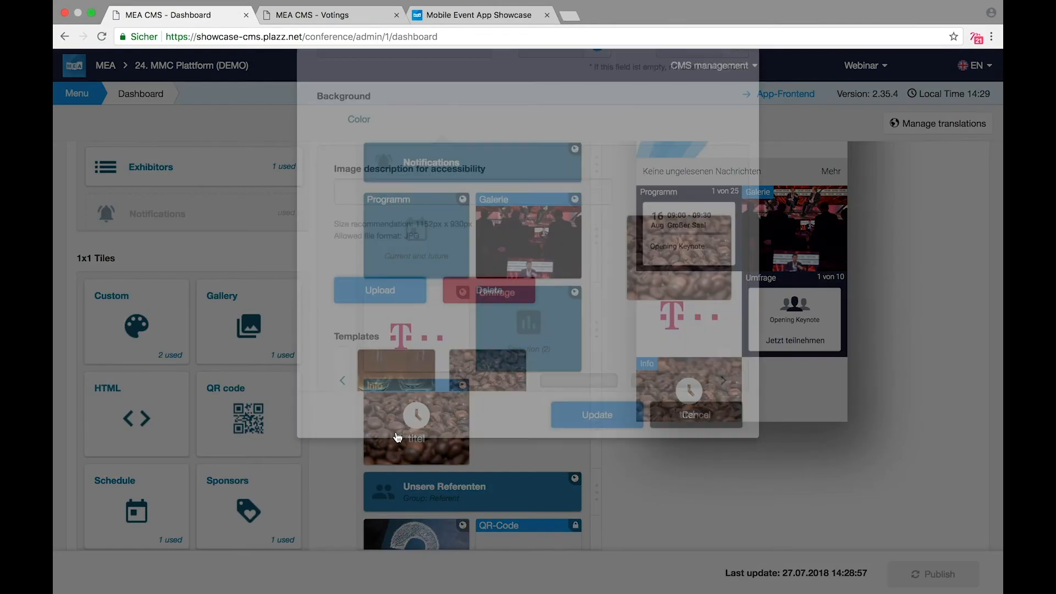
scroll(608, 434, down, 2)
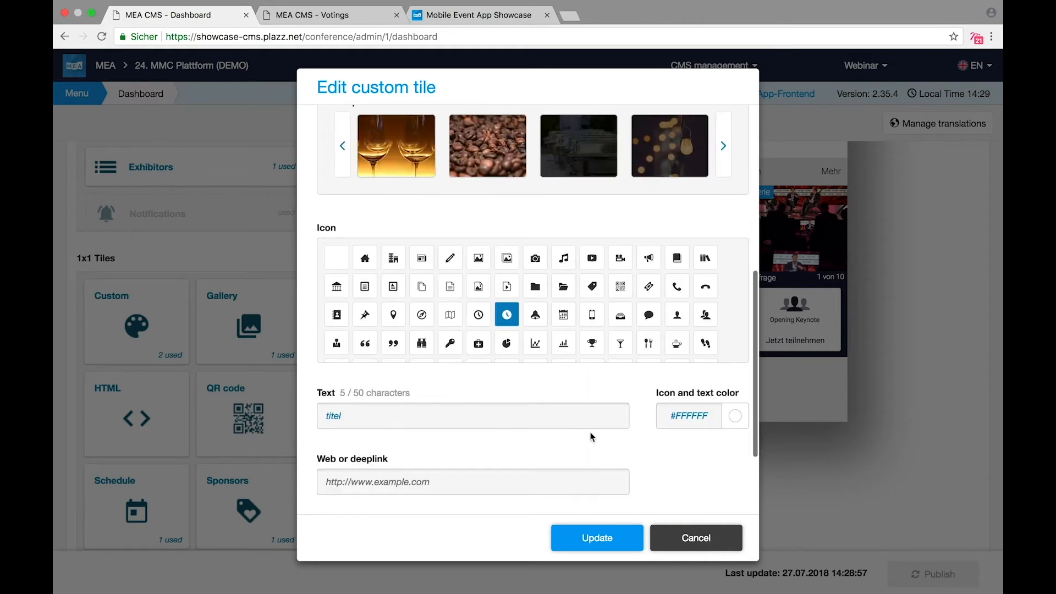
click(475, 481)
key(super+v)
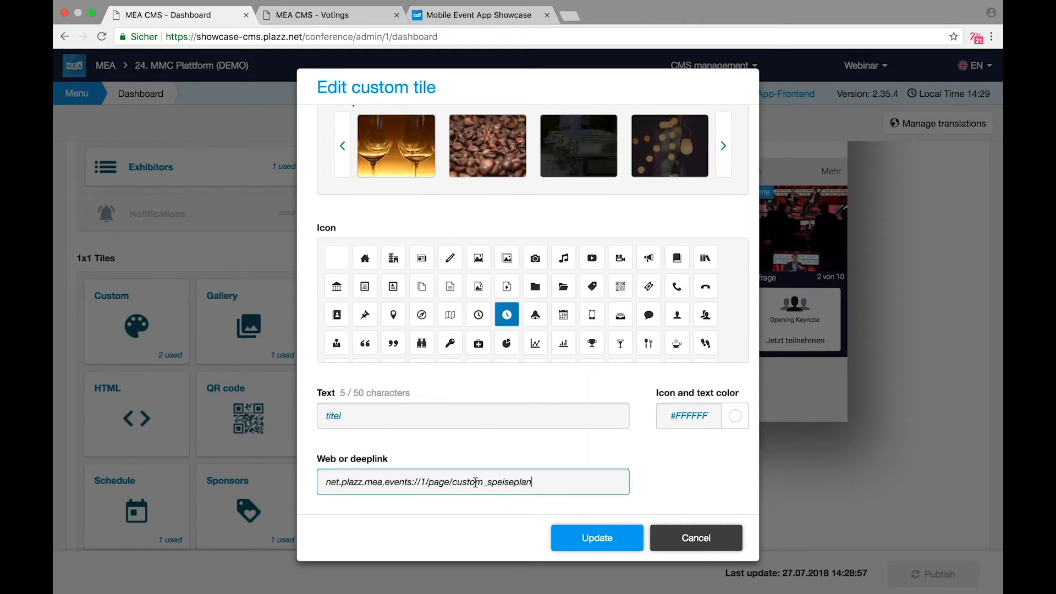
click(611, 539)
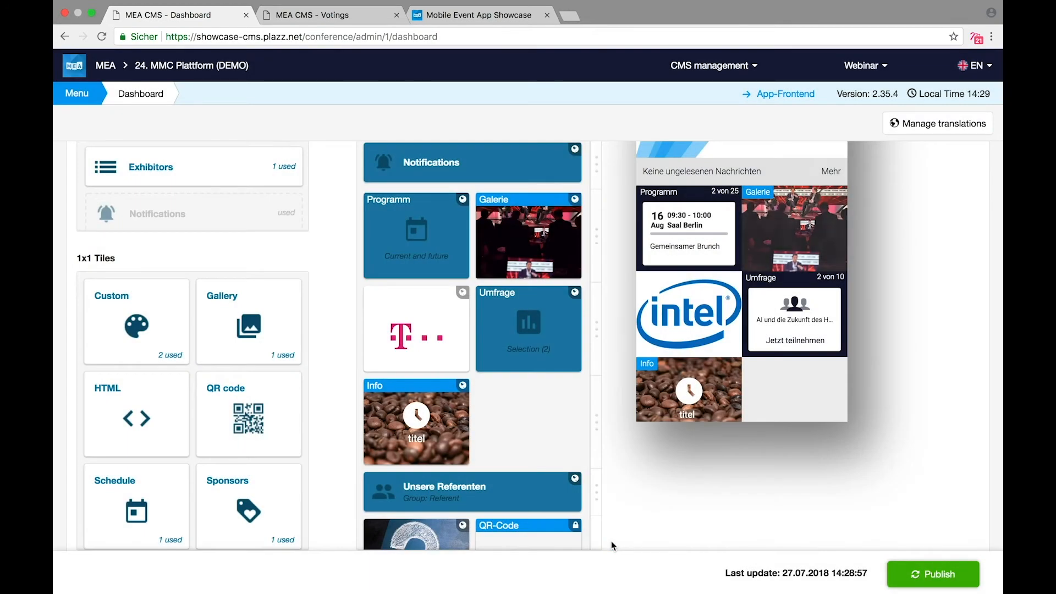
click(964, 579)
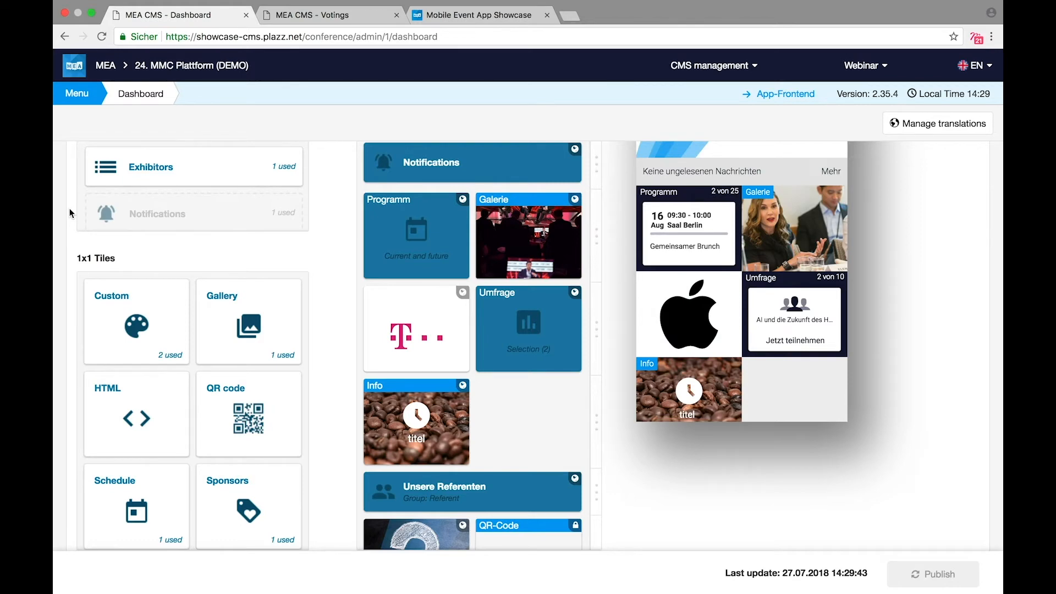
mouse_move(73, 103)
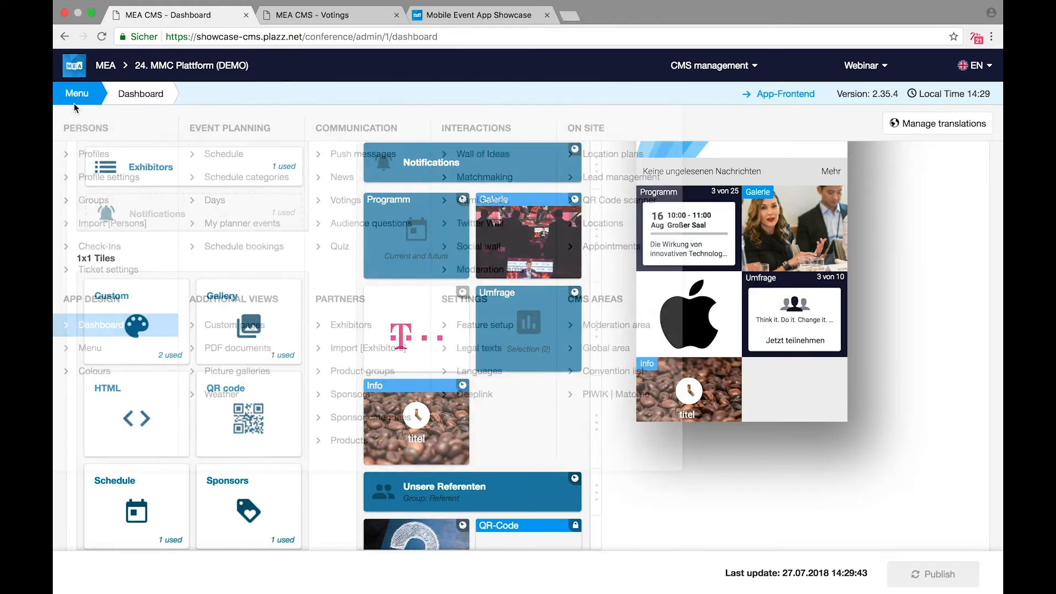
Step: Open the app Menu editor, drag Check-In above Agenda, then restore the original order
click(91, 355)
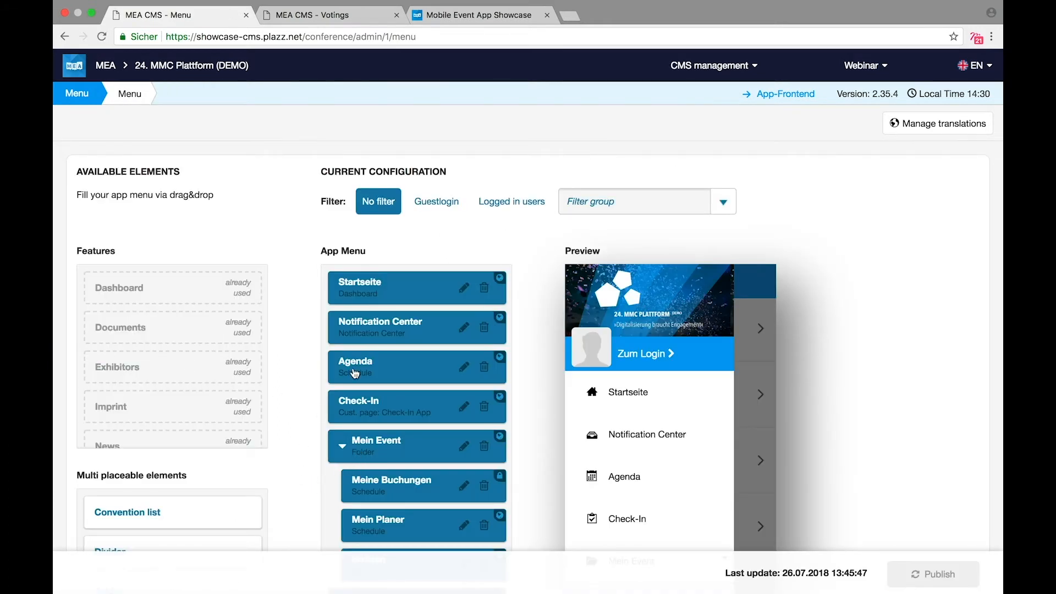
drag(385, 401, 392, 365)
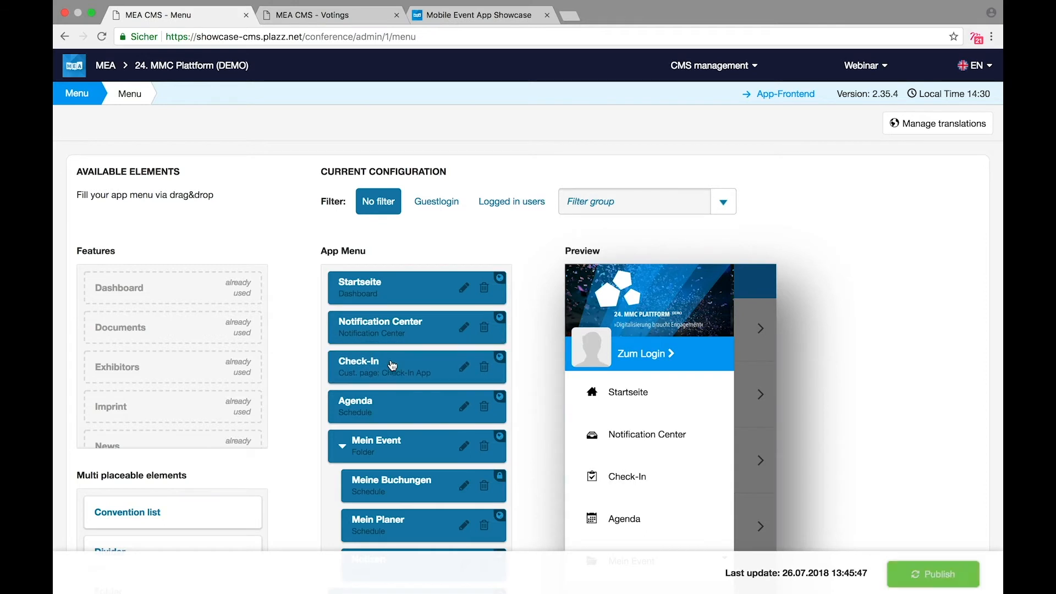
drag(393, 408, 396, 362)
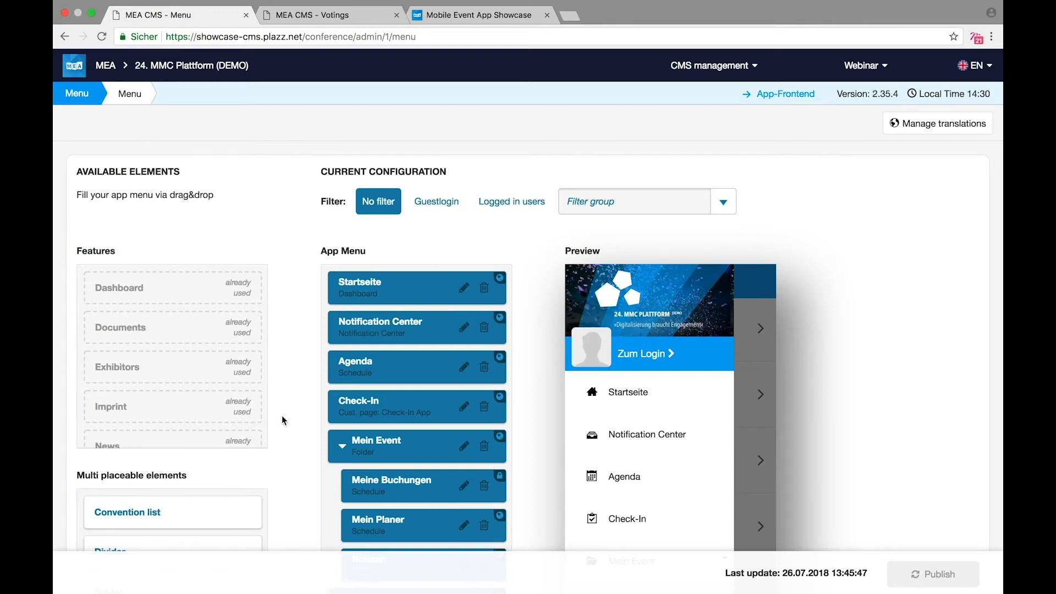
Step: Scroll up and down through the list of available menu elements
scroll(281, 414, down, 5)
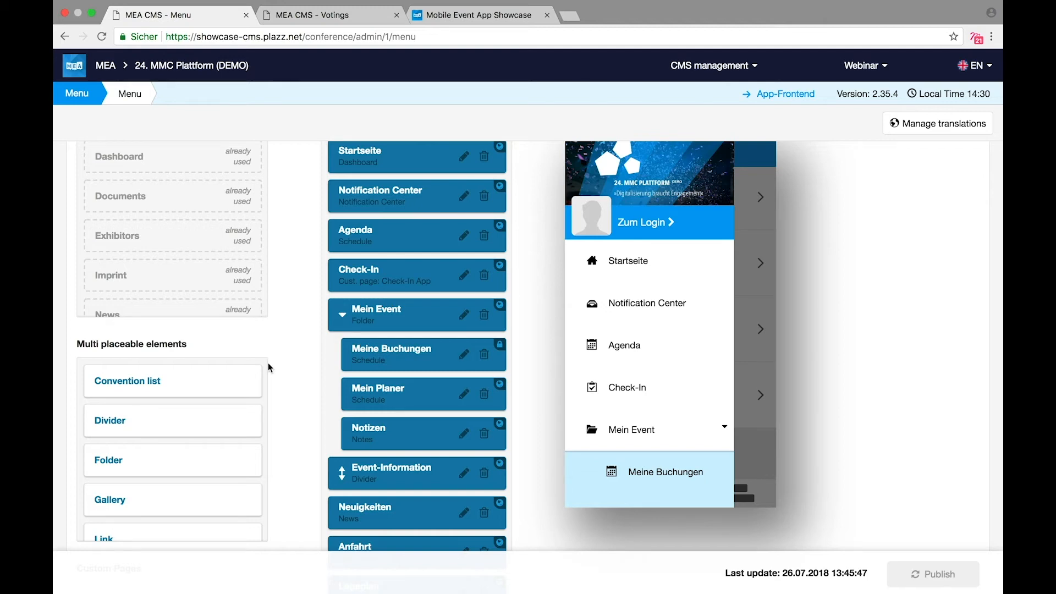
scroll(268, 361, down, 5)
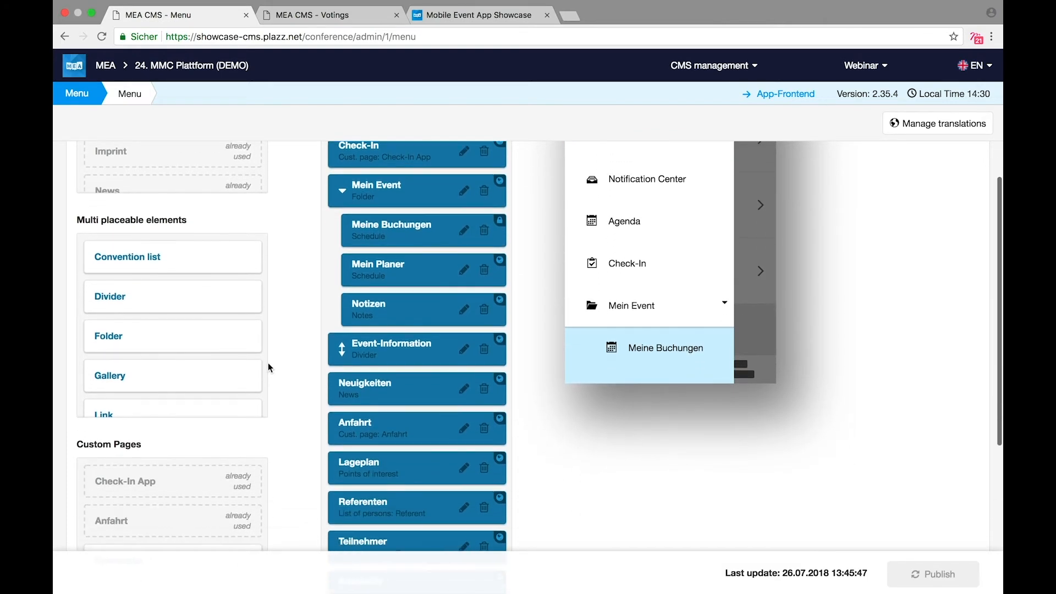
scroll(268, 362, up, 7)
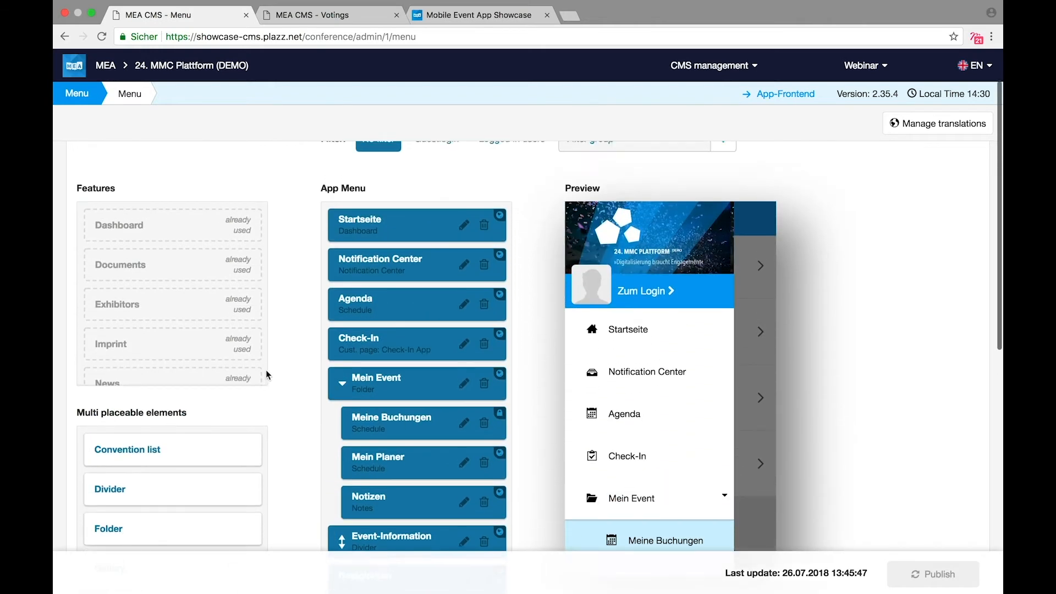
scroll(266, 375, up, 2)
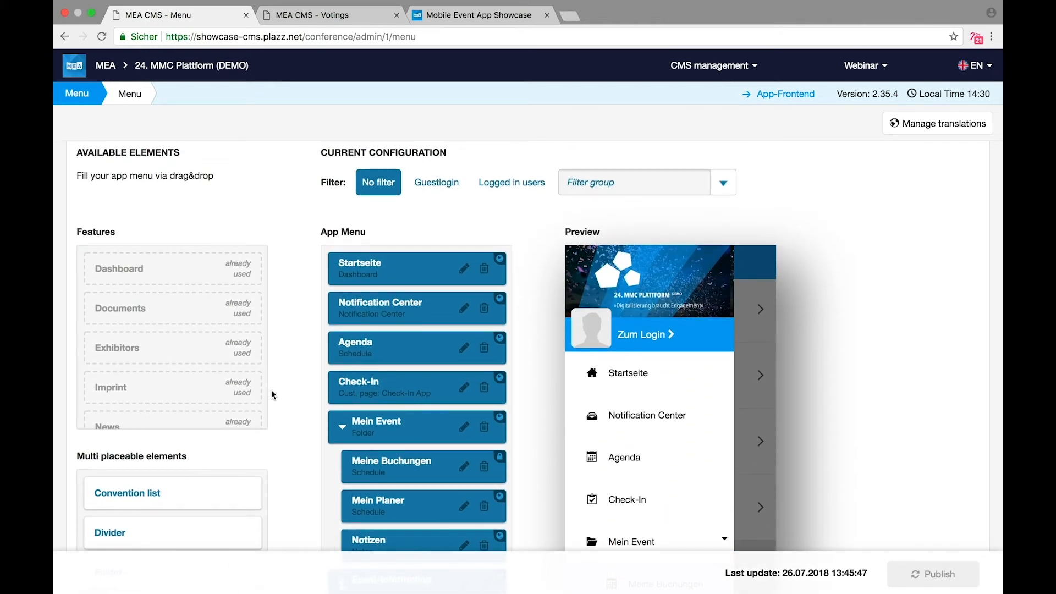
scroll(271, 395, down, 7)
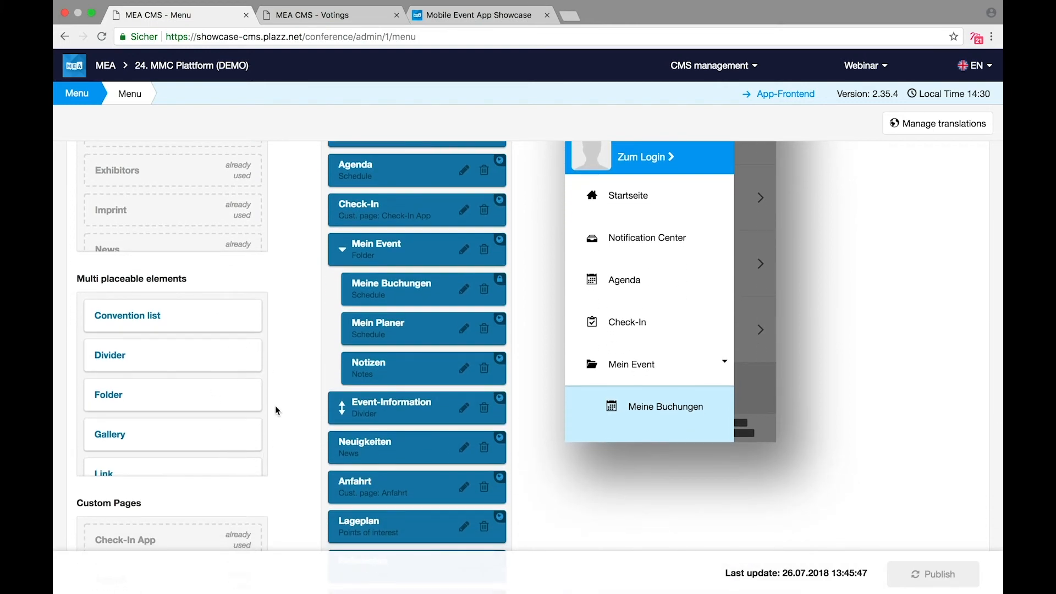
scroll(276, 412, down, 4)
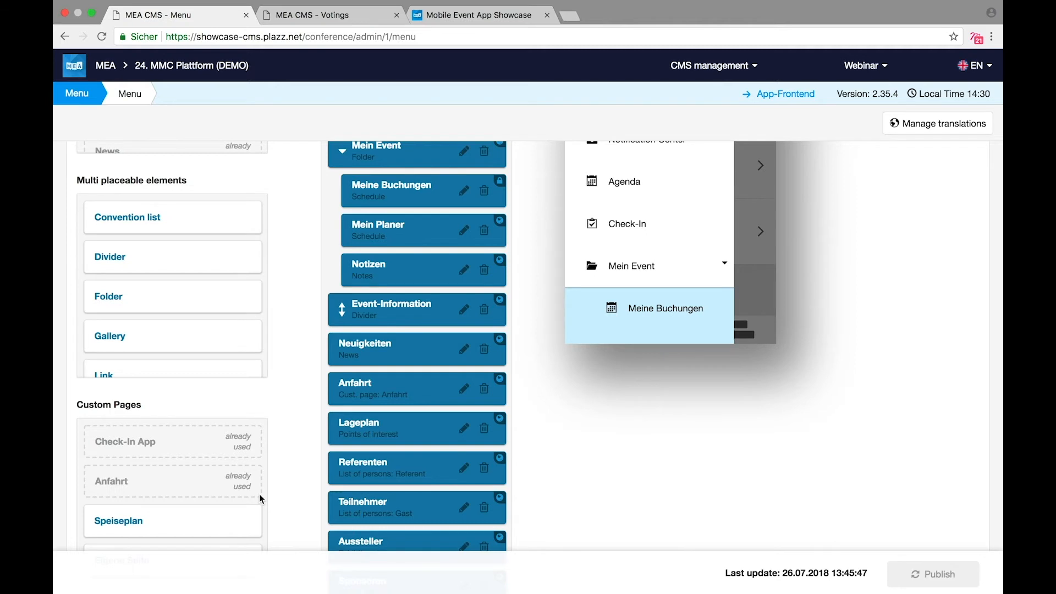
scroll(259, 495, up, 1)
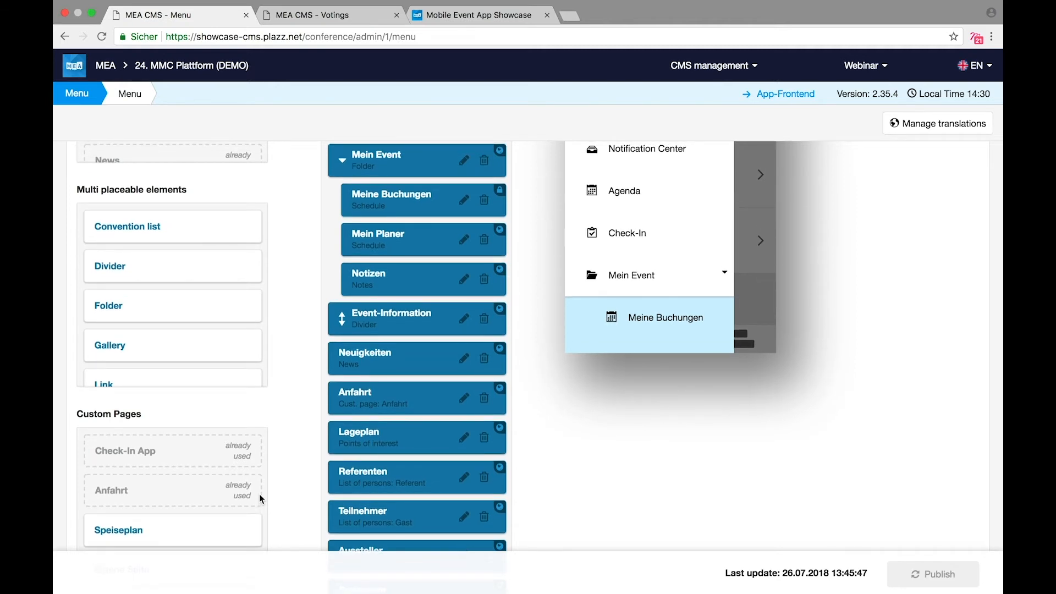
scroll(260, 495, up, 4)
scroll(259, 494, down, 1)
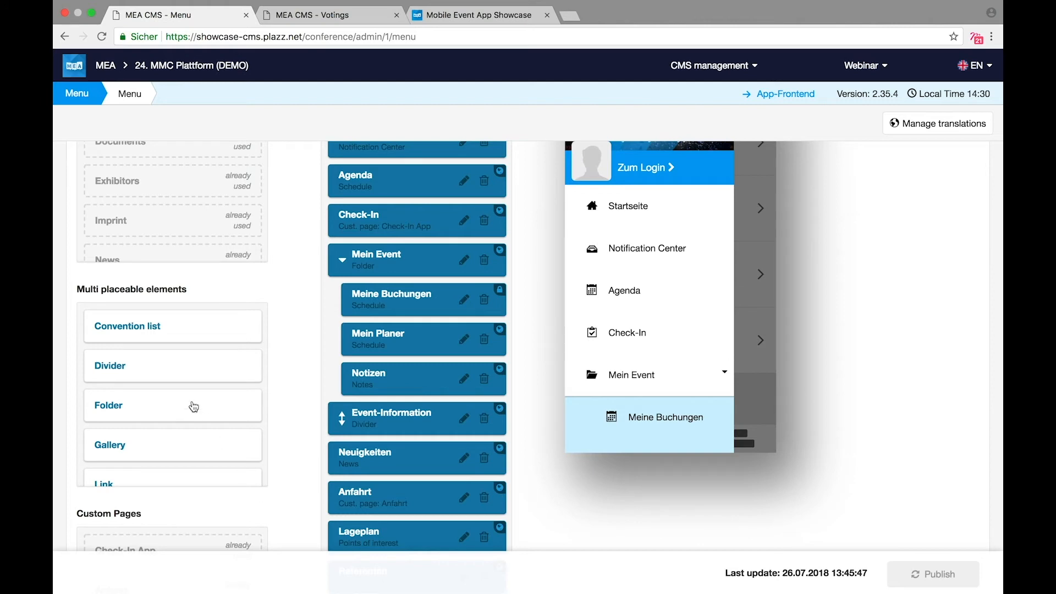
scroll(193, 406, down, 6)
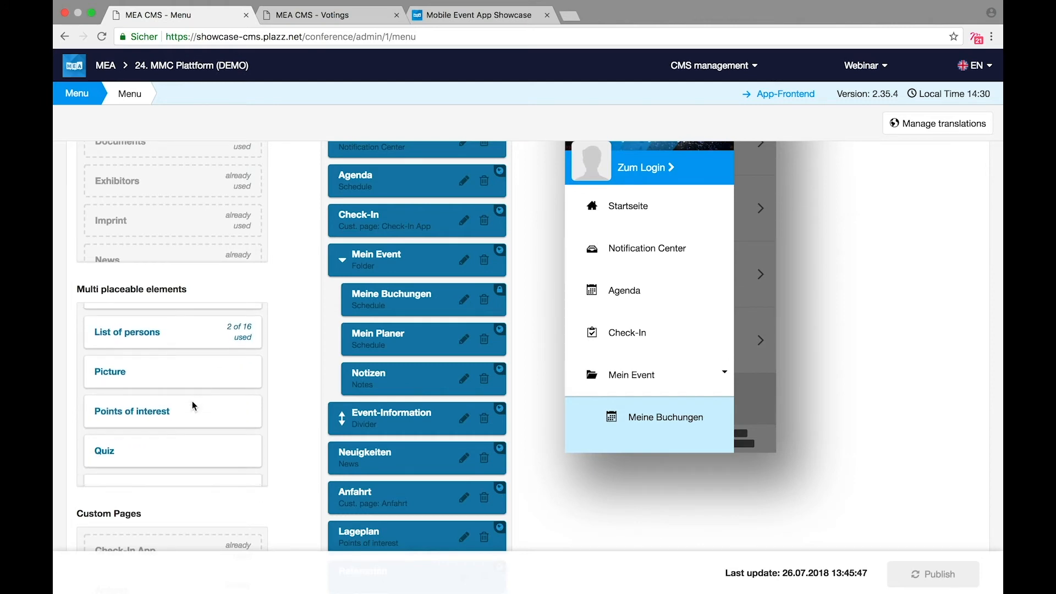
Step: Insert a Schedule entry between Agenda and Check-In, limited to 2018-08-16 and visible only to Guests
drag(143, 365, 383, 220)
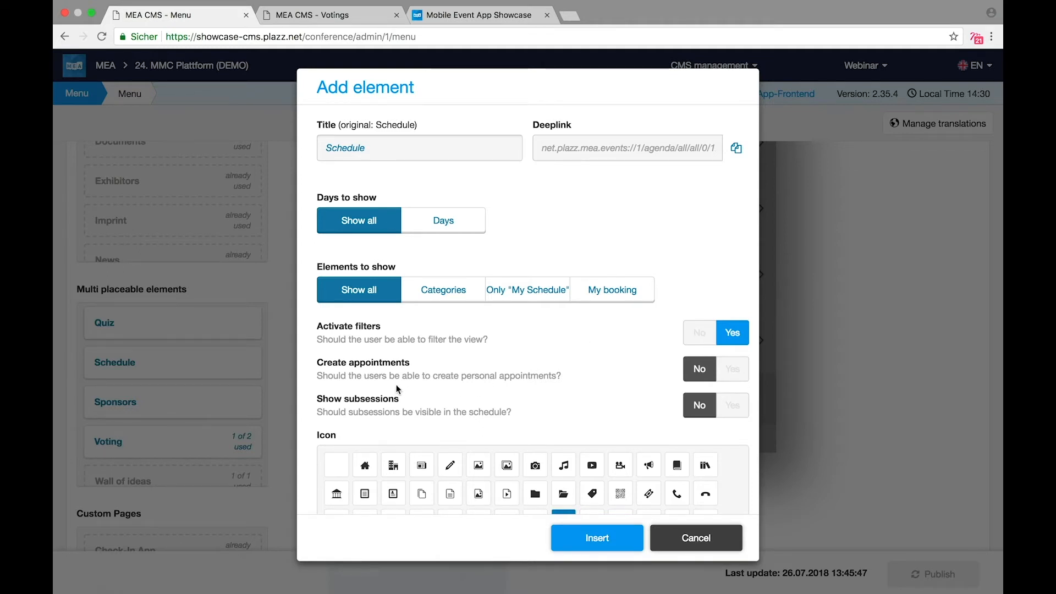
click(454, 221)
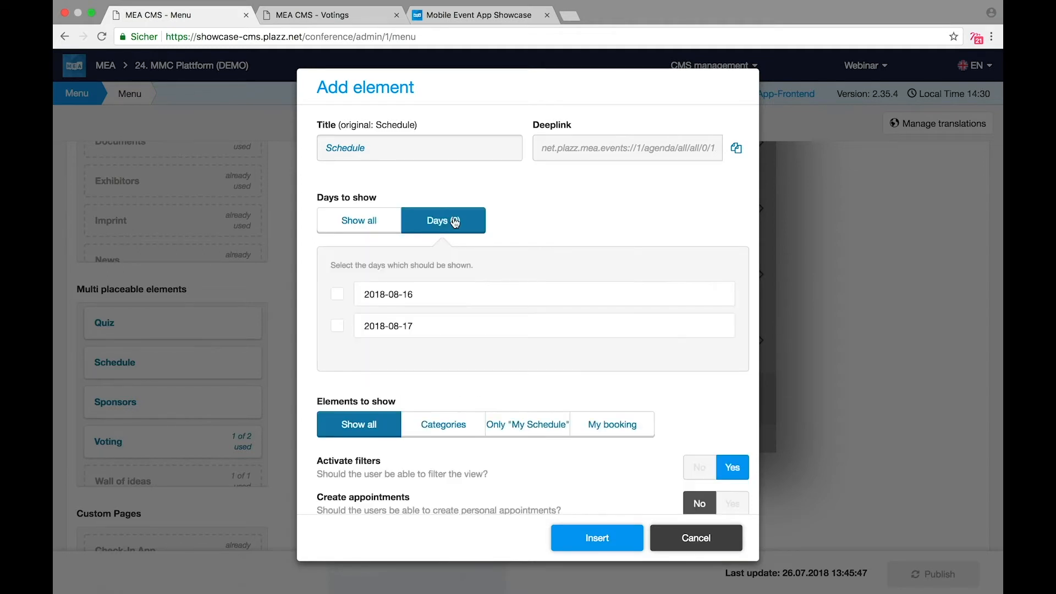
click(338, 295)
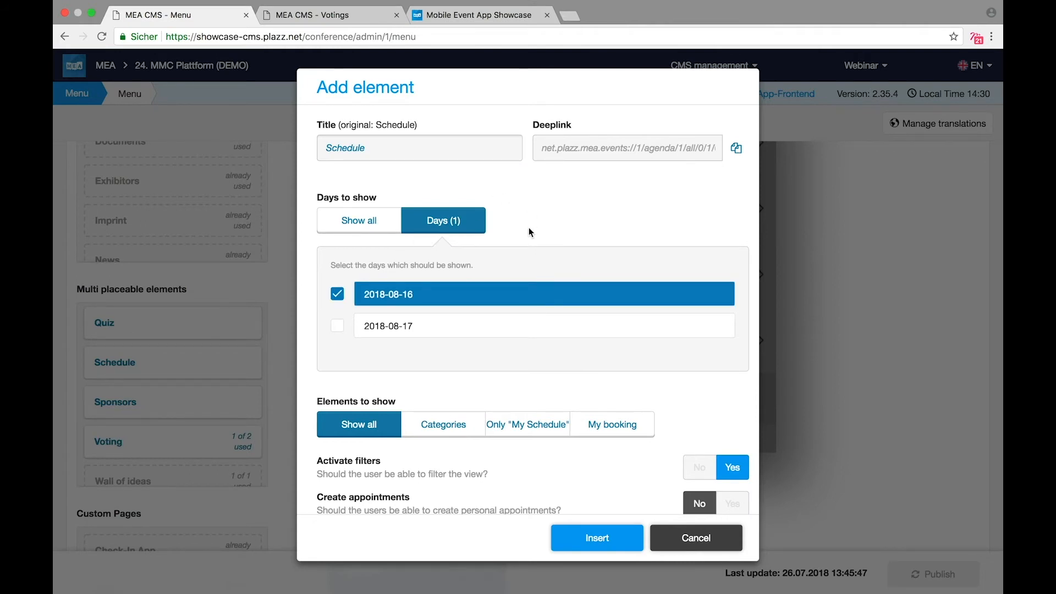
scroll(492, 217, down, 6)
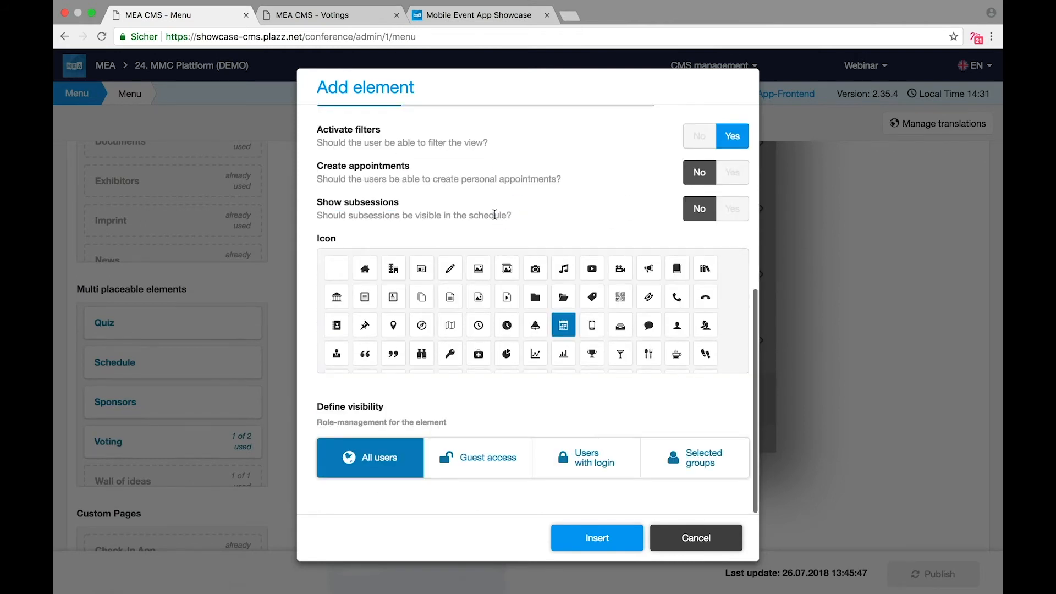
click(674, 460)
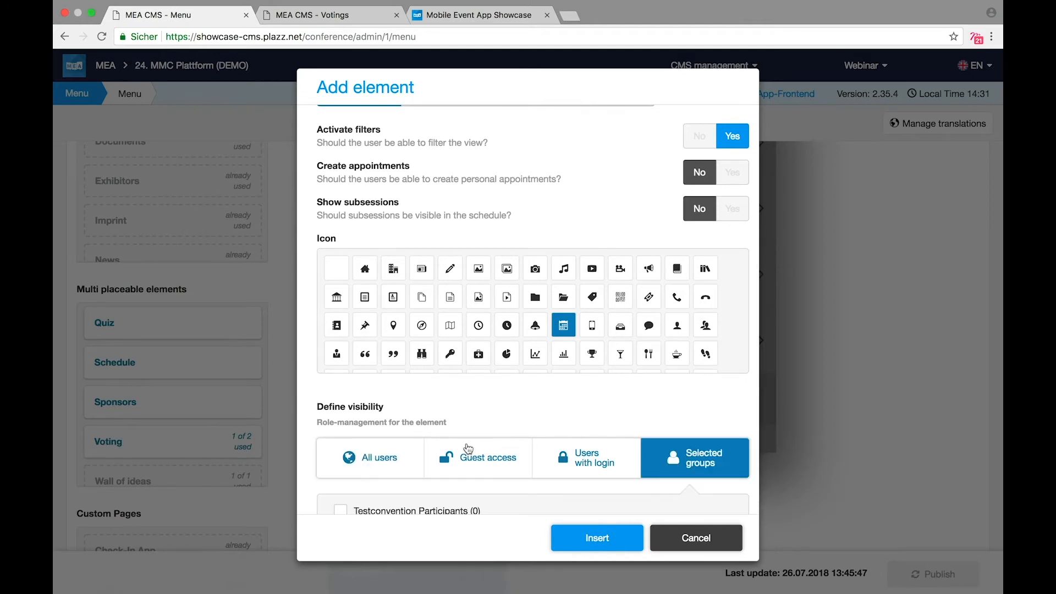
scroll(466, 447, down, 2)
scroll(468, 449, down, 1)
click(360, 385)
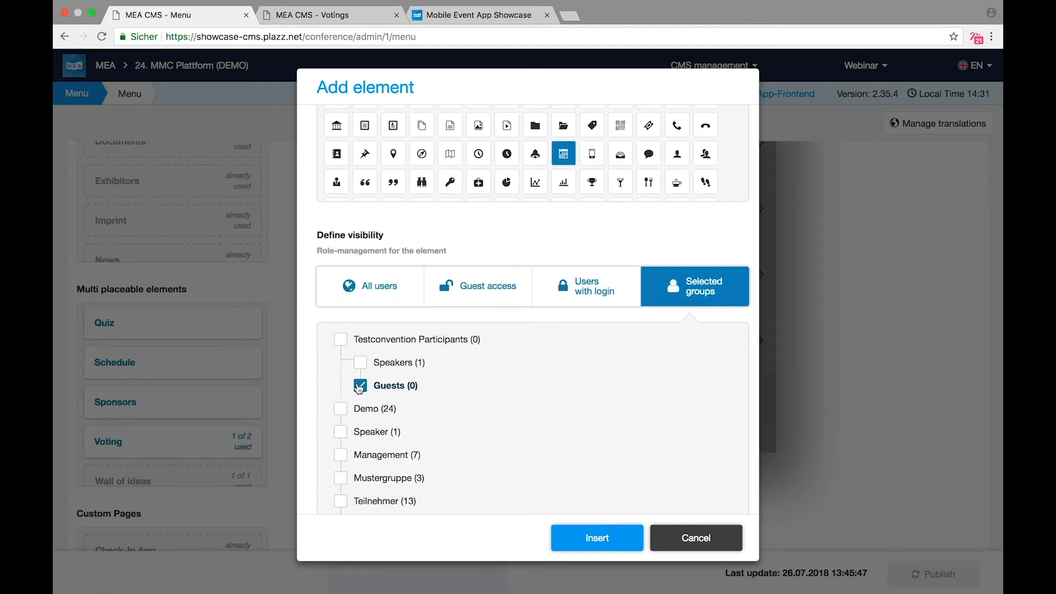
click(576, 545)
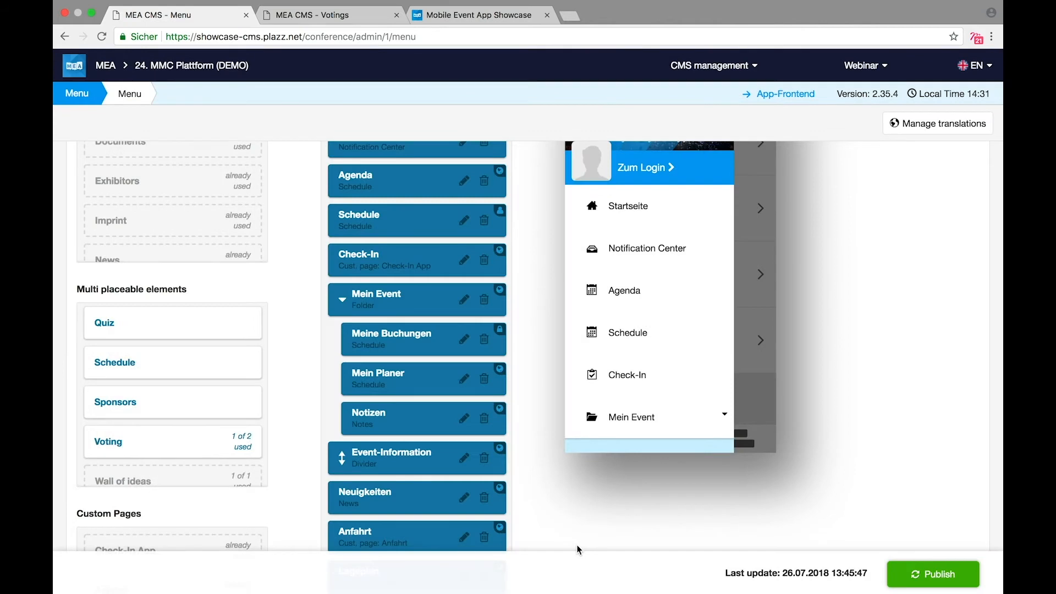
Step: Insert a second Schedule entry above Check-In, limited to 2018-08-17 and visible only to Guests
scroll(127, 426, down, 1)
scroll(126, 426, up, 3)
drag(102, 404, 353, 284)
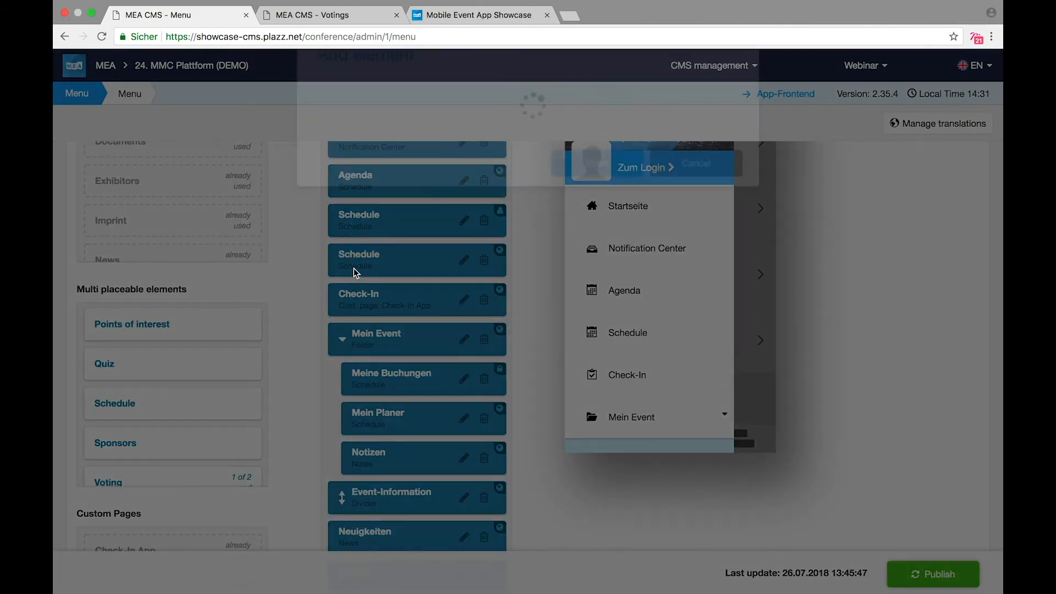
click(443, 219)
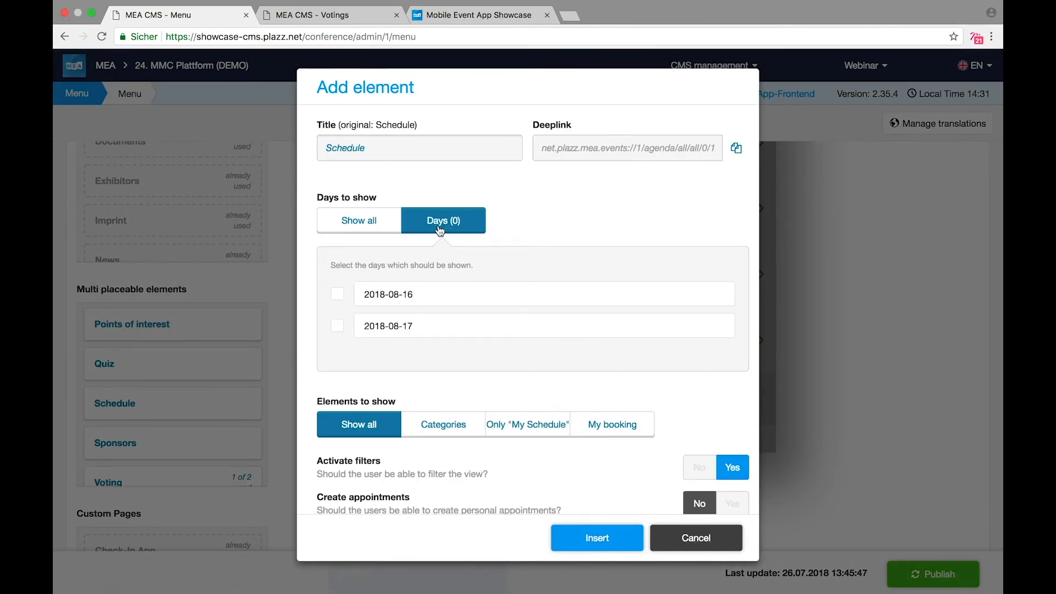
click(384, 331)
scroll(495, 435, down, 6)
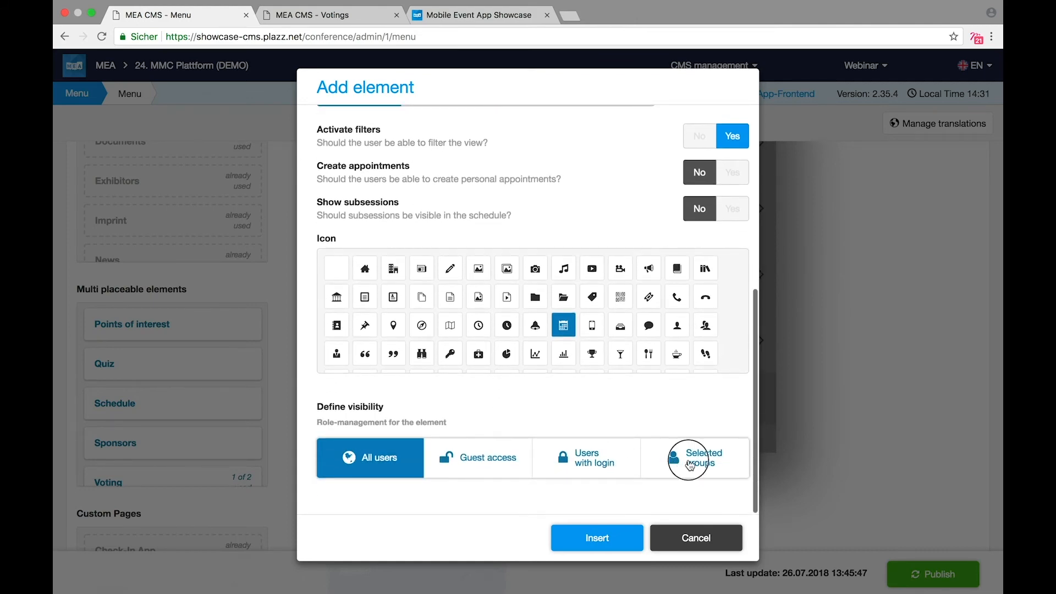
click(687, 463)
scroll(445, 513, down, 2)
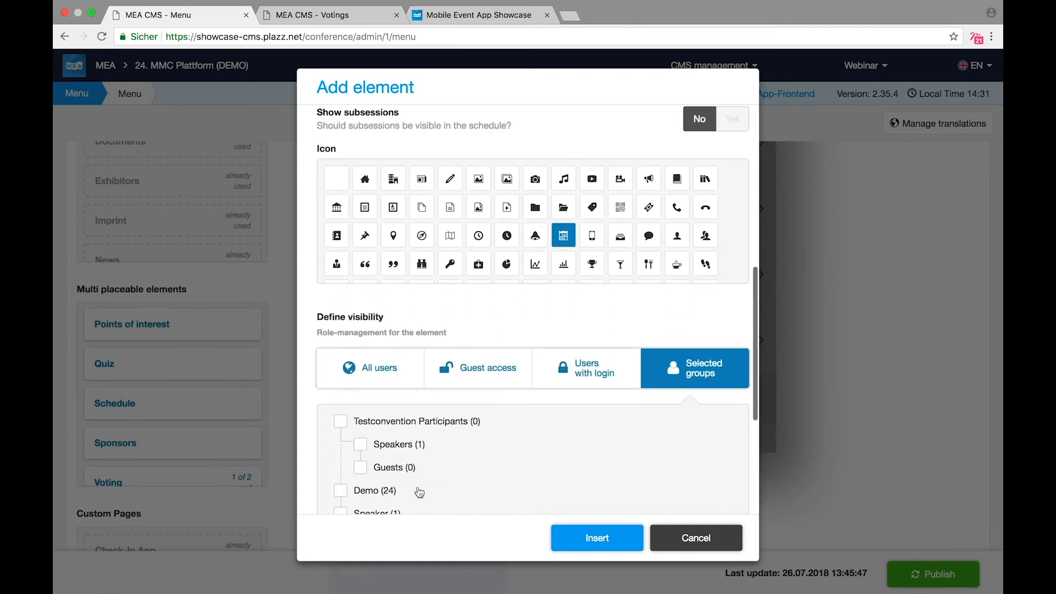
click(405, 469)
click(611, 551)
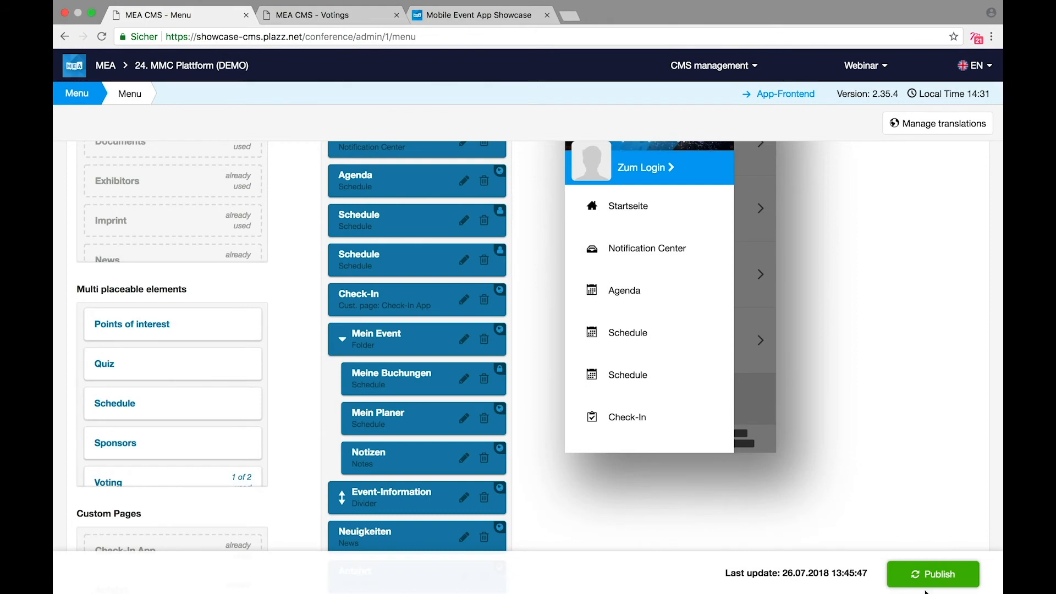
click(456, 228)
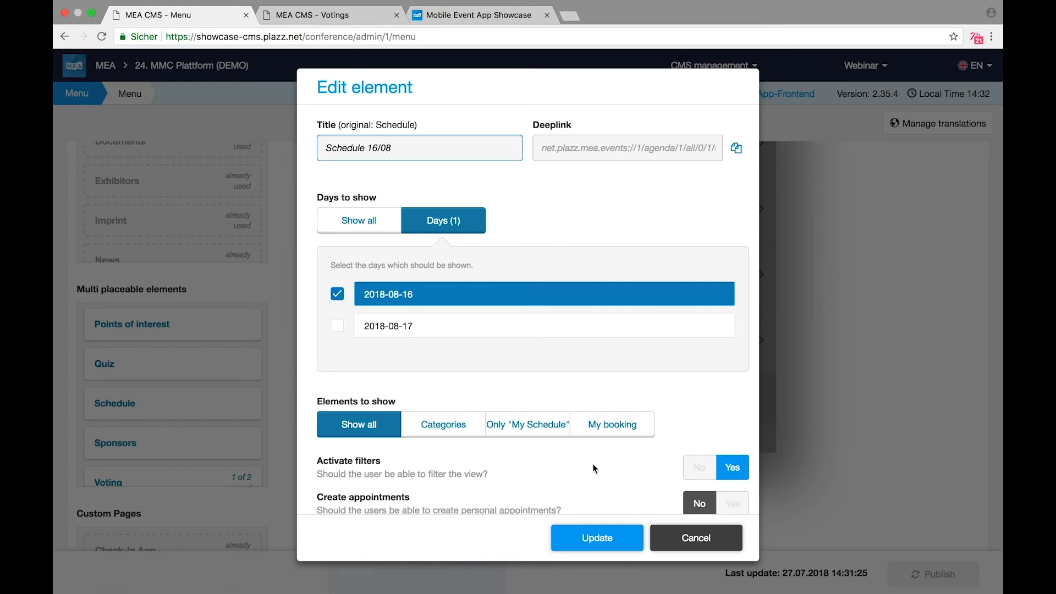
click(623, 546)
click(928, 569)
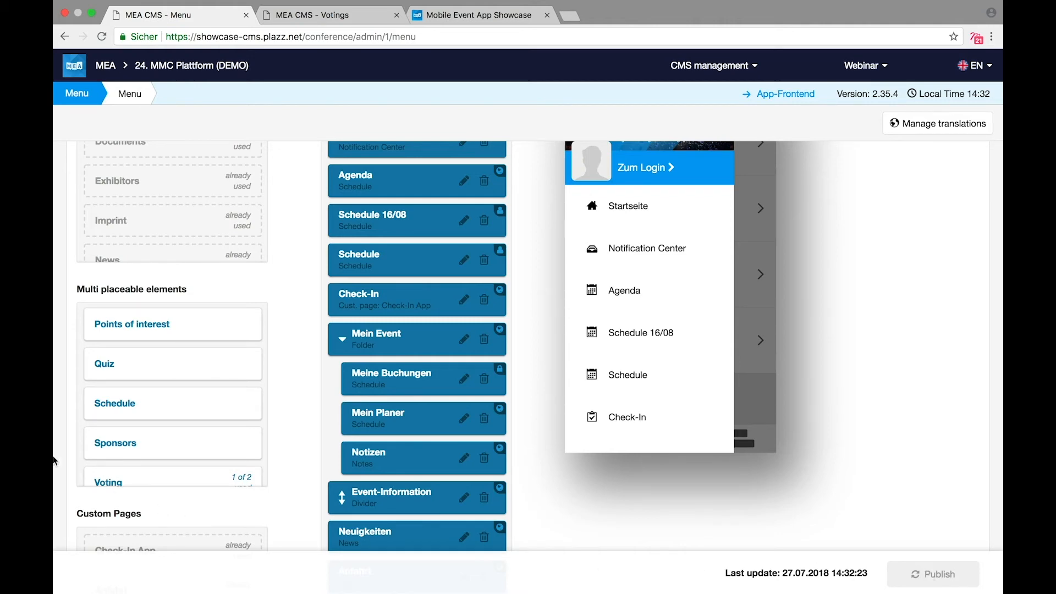
scroll(135, 441, down, 2)
scroll(136, 441, up, 6)
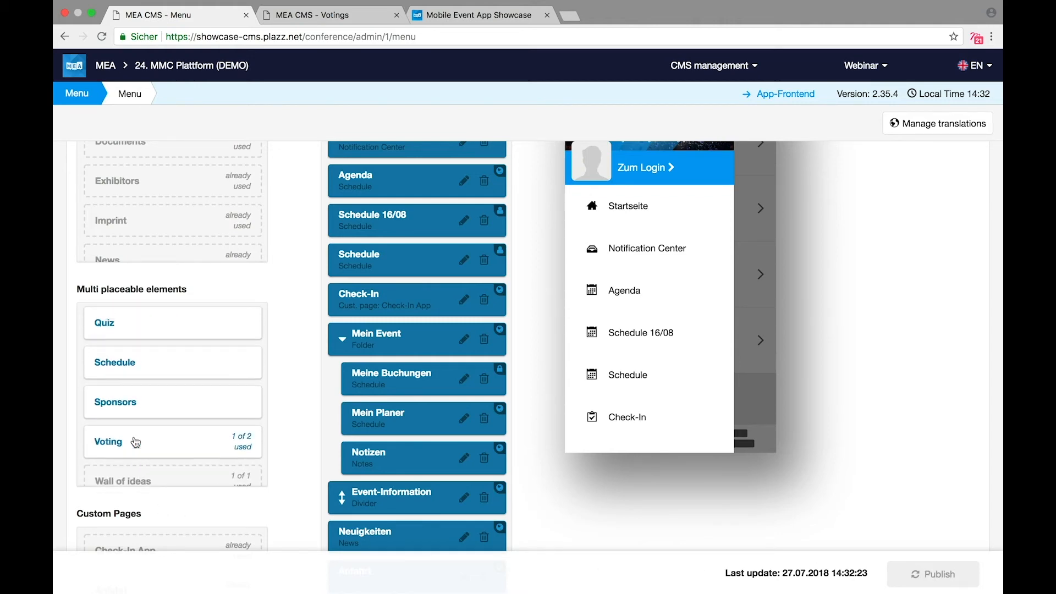
Step: Insert a List of persons element for the Guests group between Schedule 16/08 and Schedule
drag(135, 378, 368, 254)
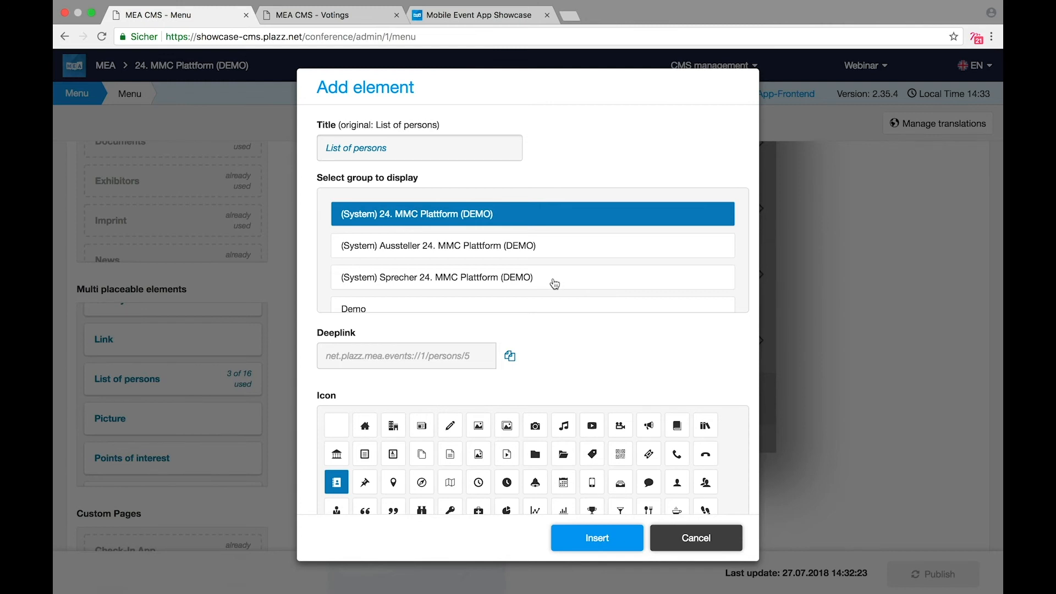
scroll(554, 284, down, 4)
scroll(554, 284, down, 2)
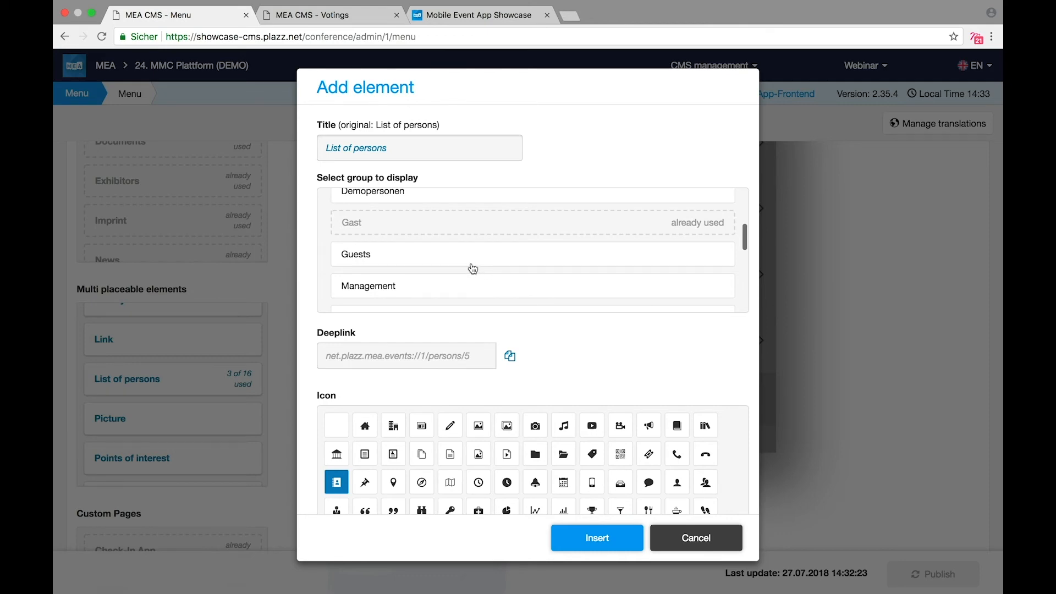
click(471, 265)
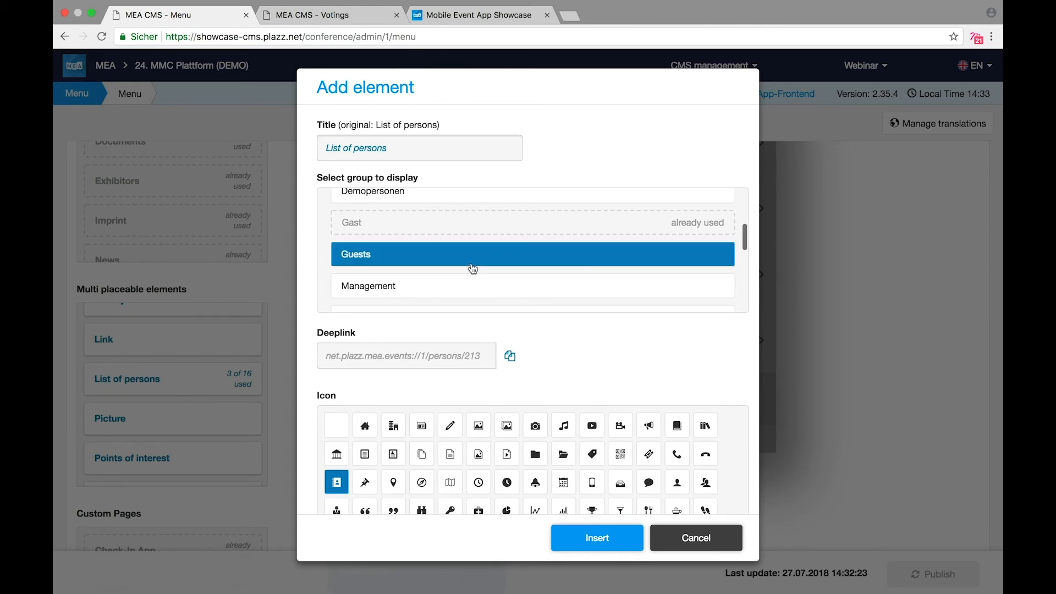
click(598, 539)
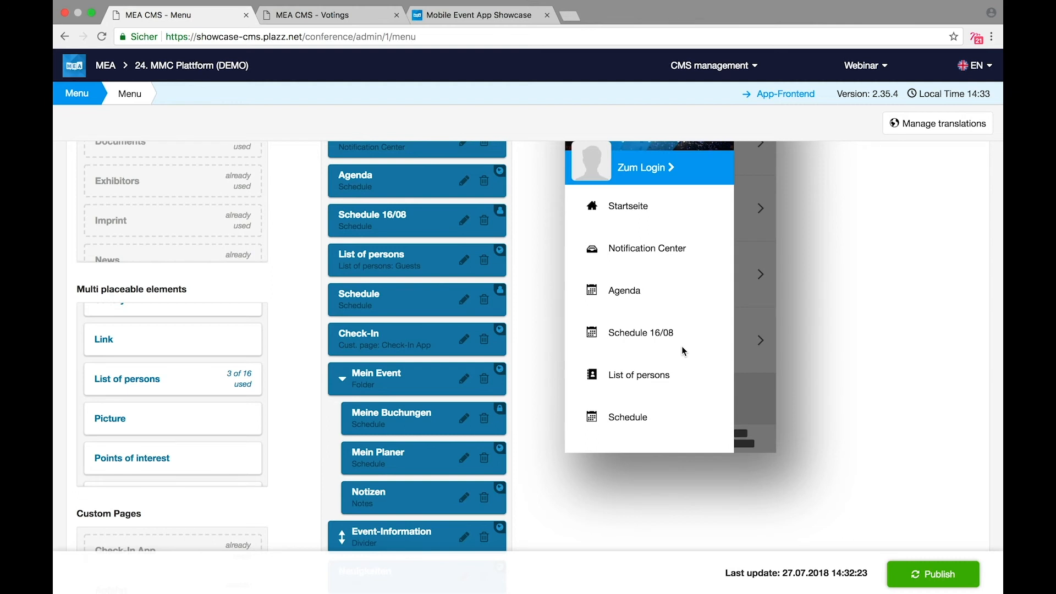
Step: Start adding a Divider below the List of persons entry, then cancel it
scroll(682, 348, down, 6)
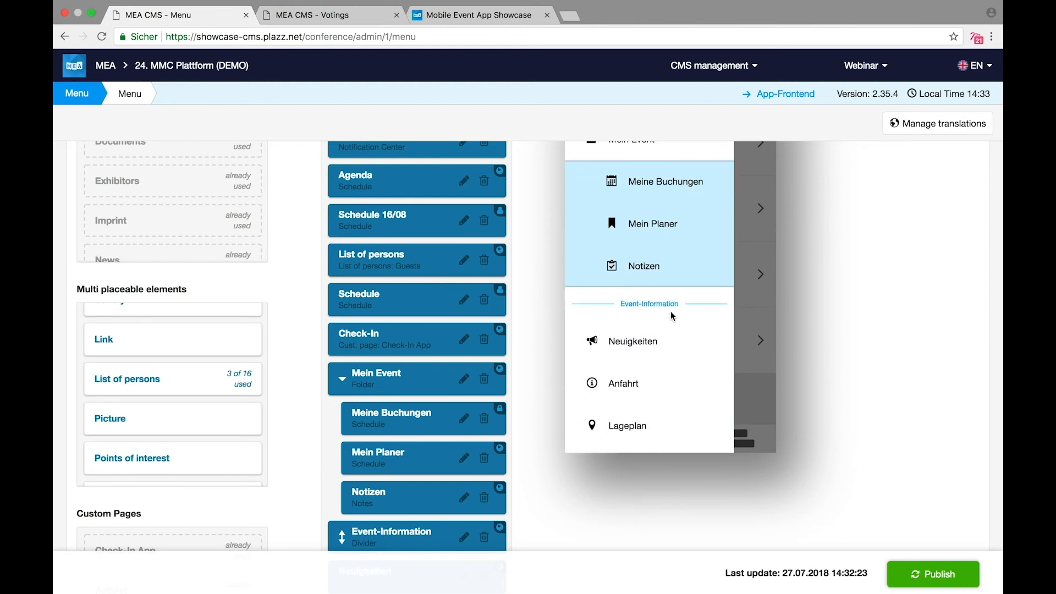
scroll(150, 420, down, 3)
scroll(149, 420, up, 5)
drag(113, 374, 354, 300)
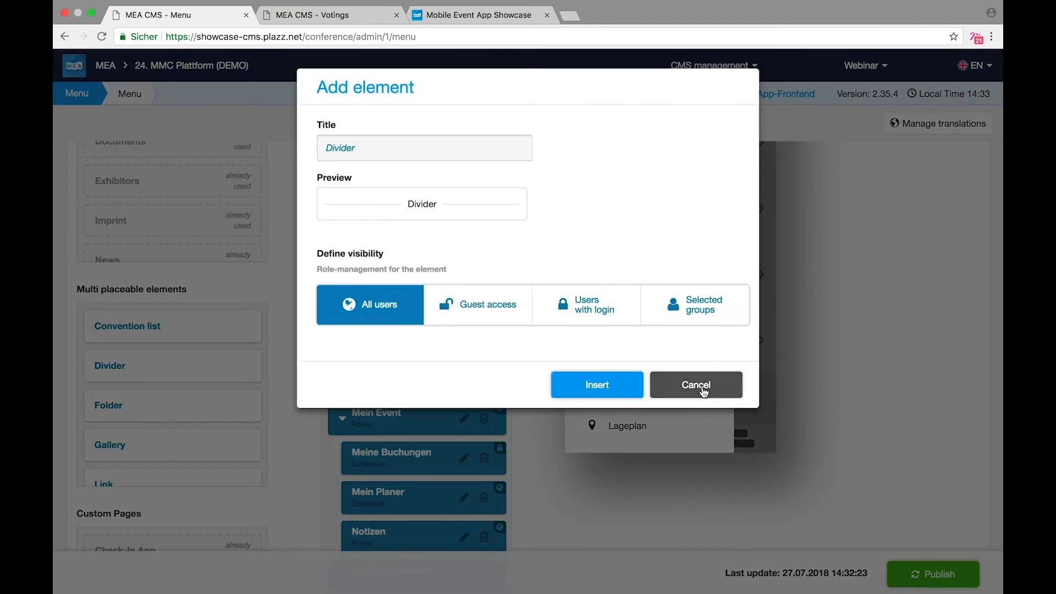
click(701, 388)
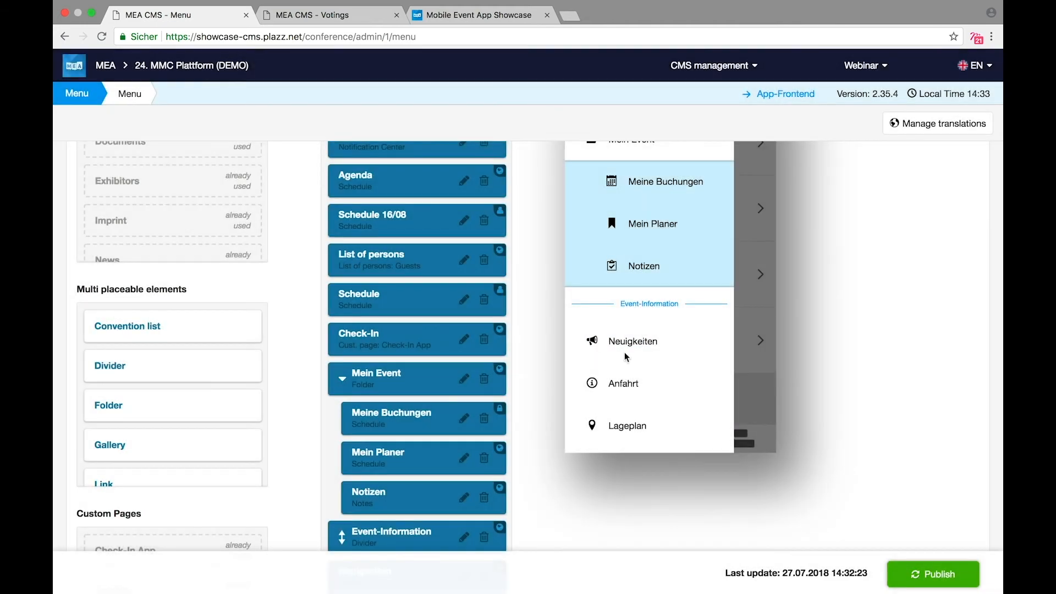
Step: Publish the menu changes, with the last update showing 27.07.2018 14:33:54
scroll(641, 342, down, 10)
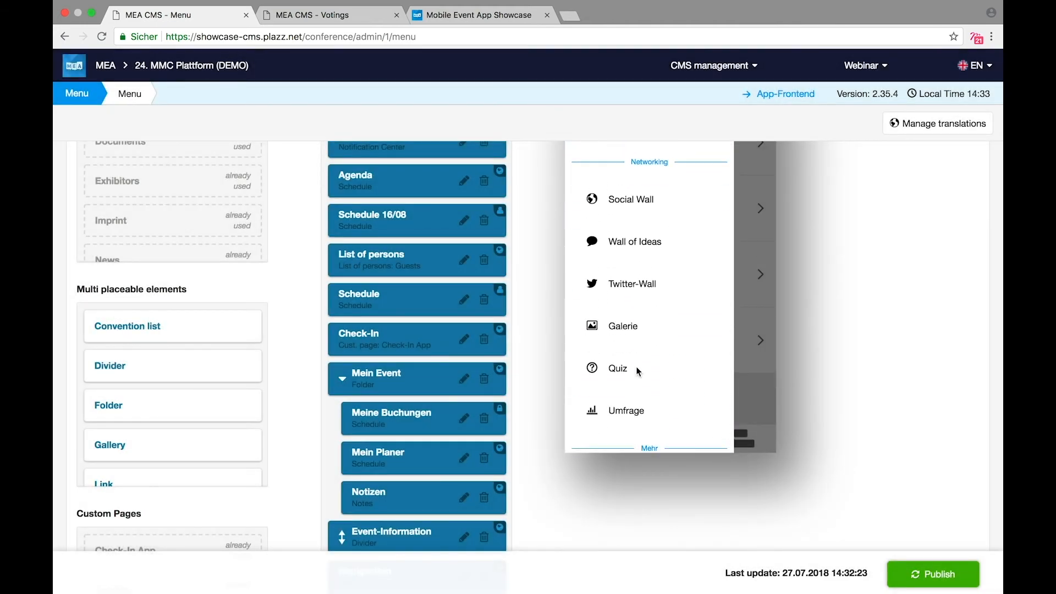
scroll(638, 371, down, 5)
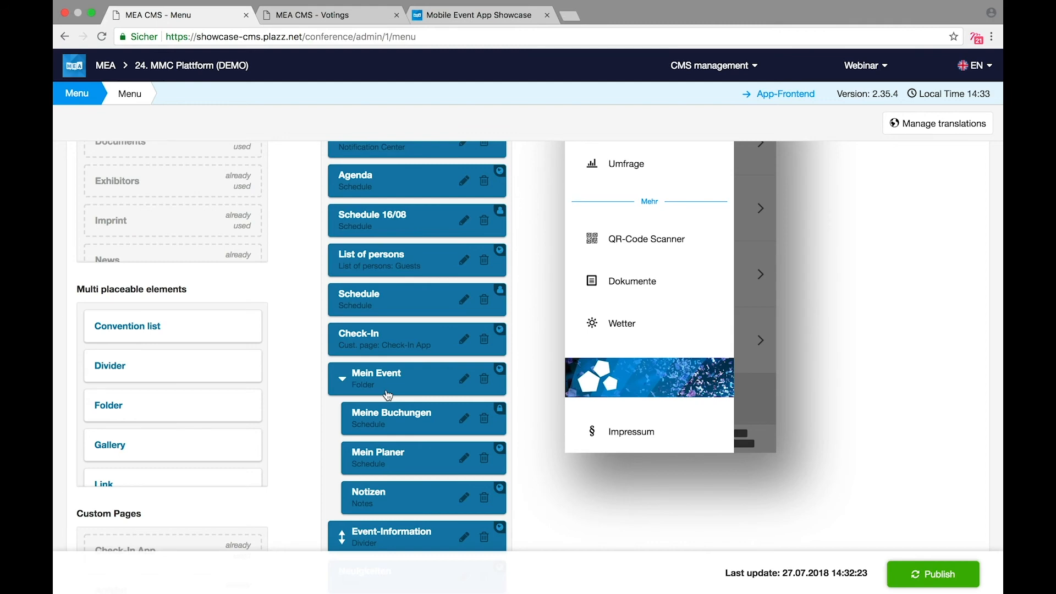
click(909, 576)
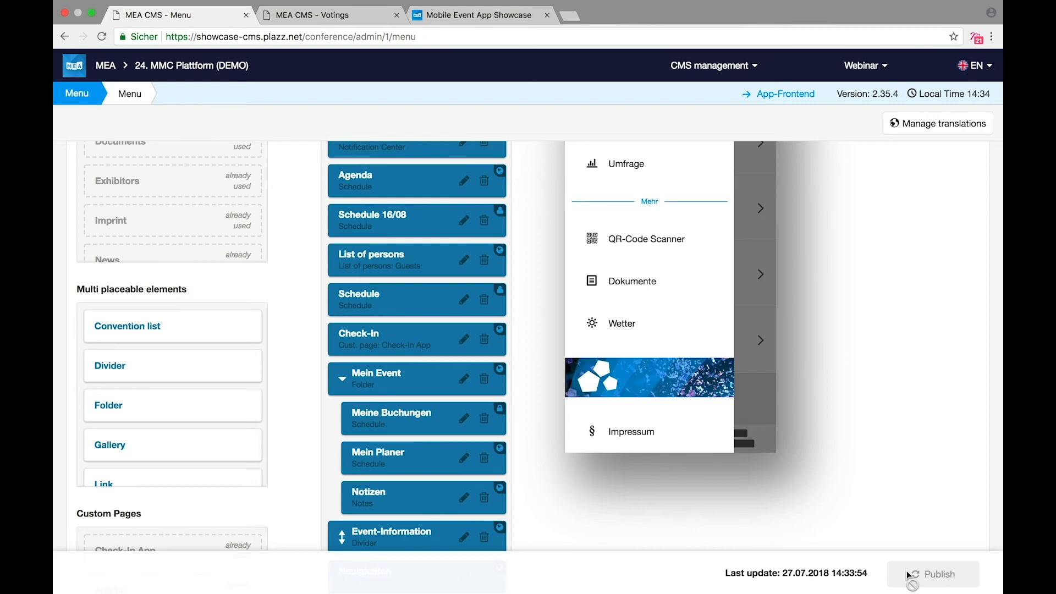
click(78, 95)
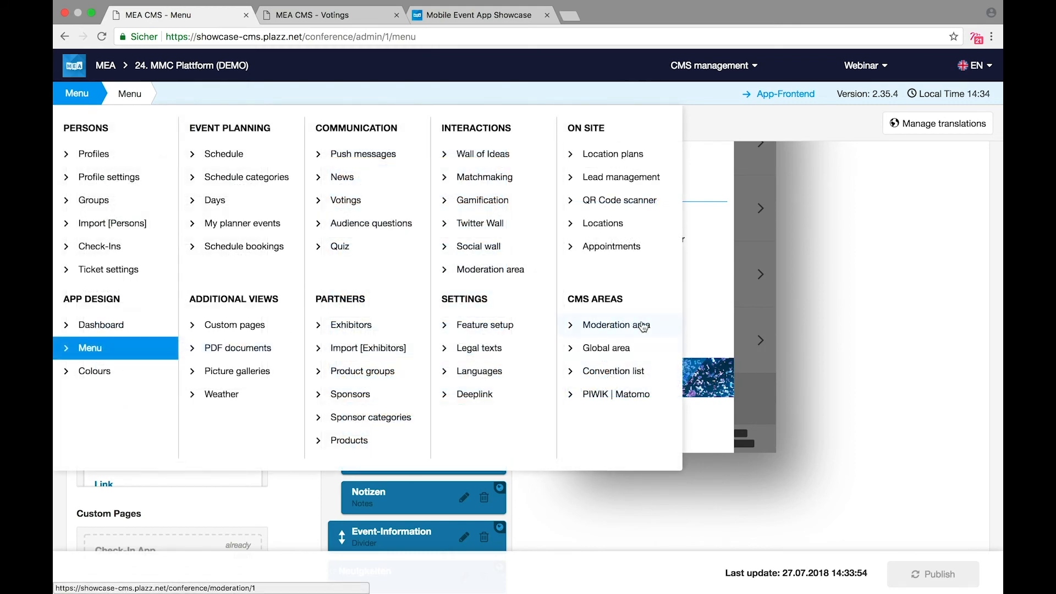
click(654, 328)
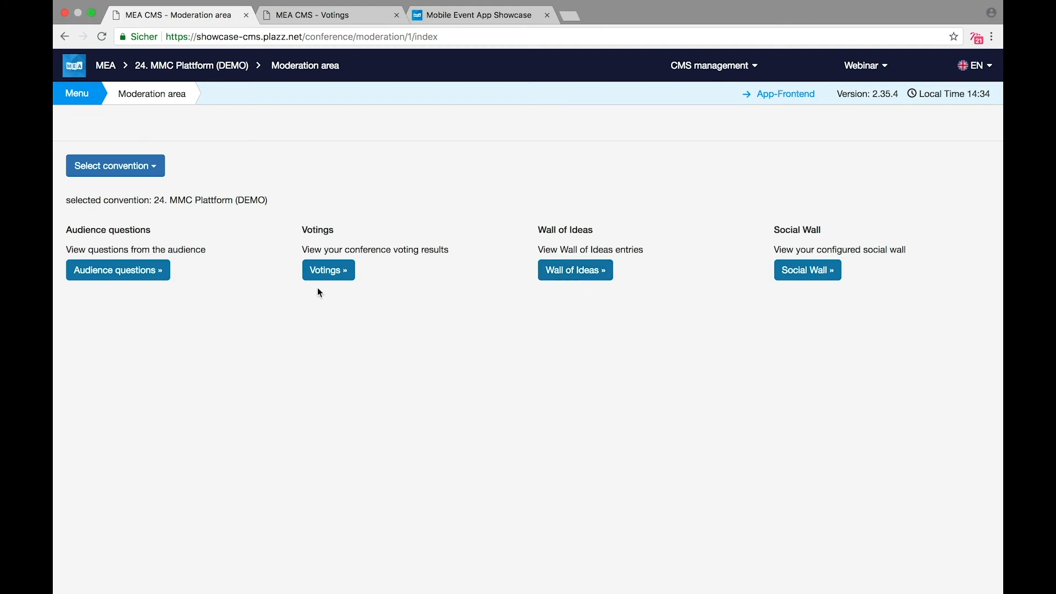
click(333, 275)
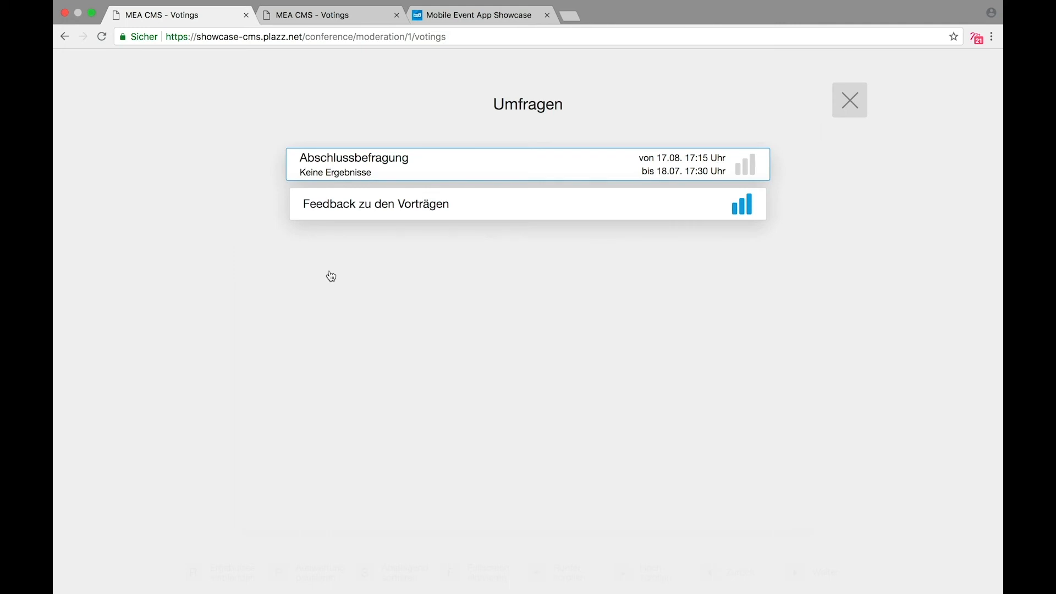
scroll(331, 276, left, 5)
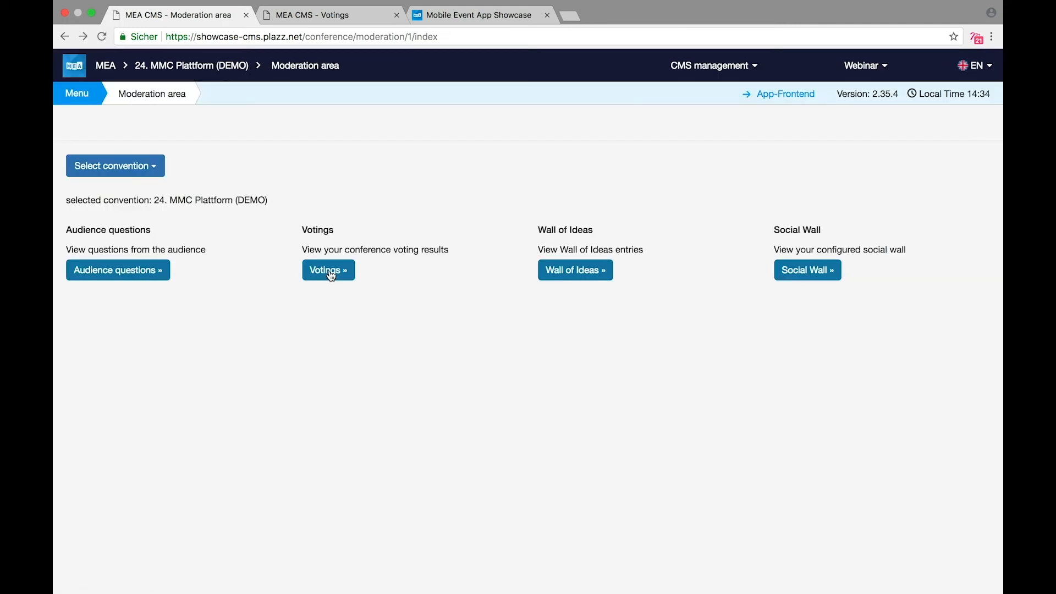
click(551, 275)
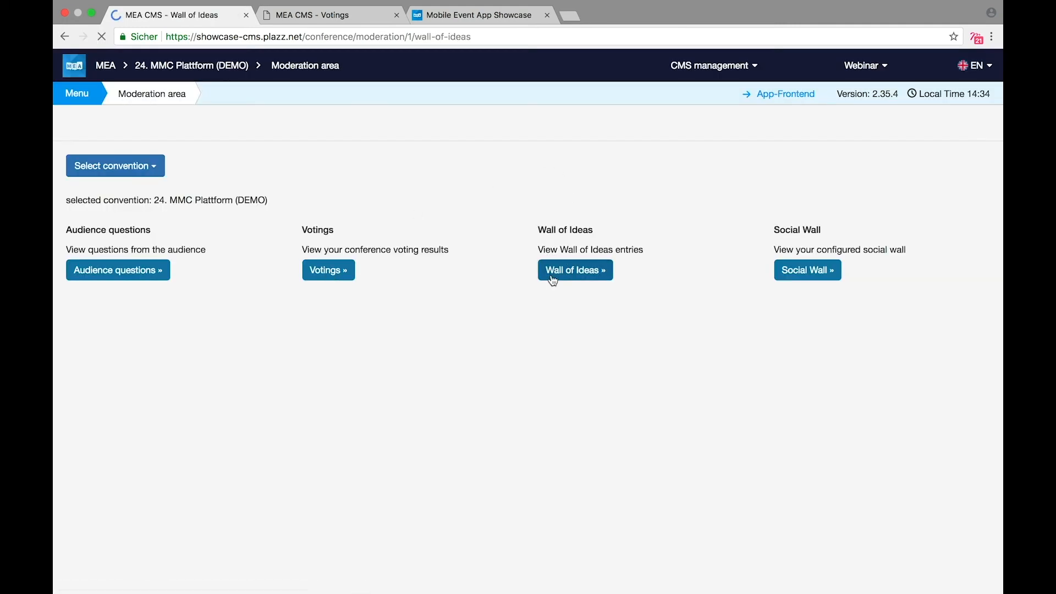
click(968, 180)
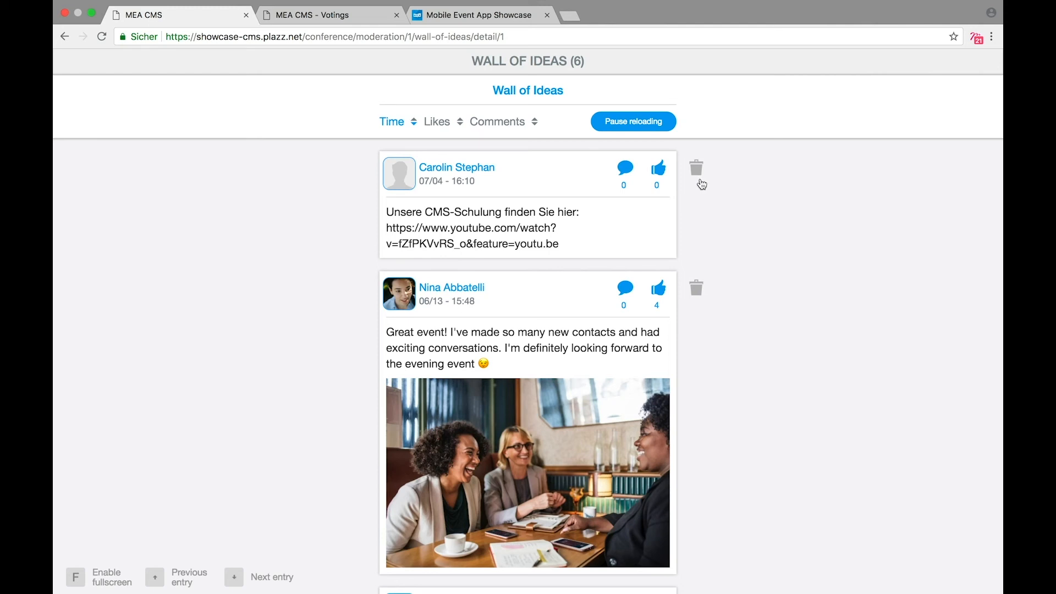
scroll(200, 203, left, 5)
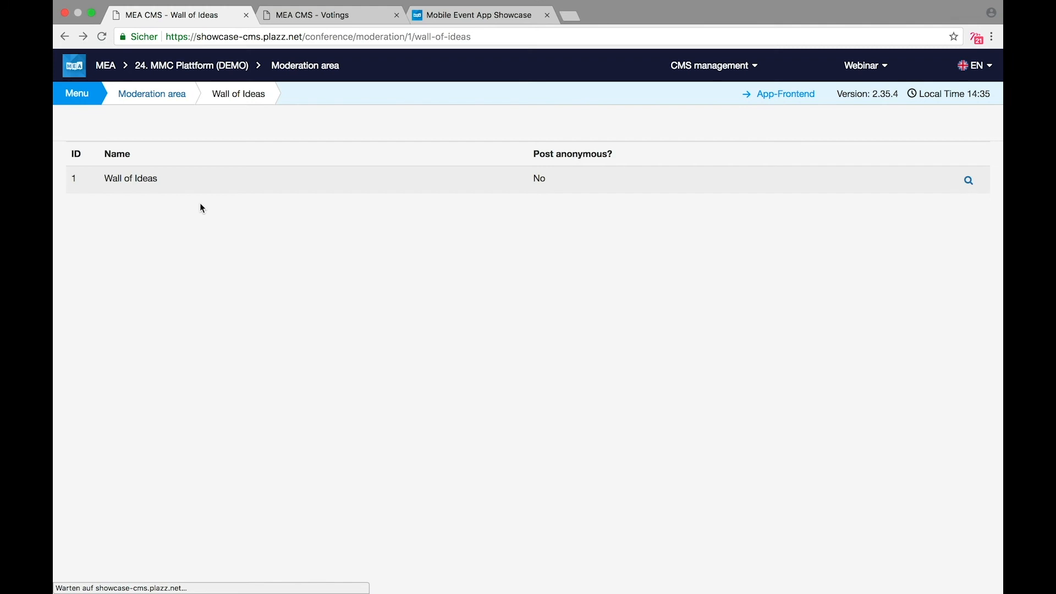
click(77, 96)
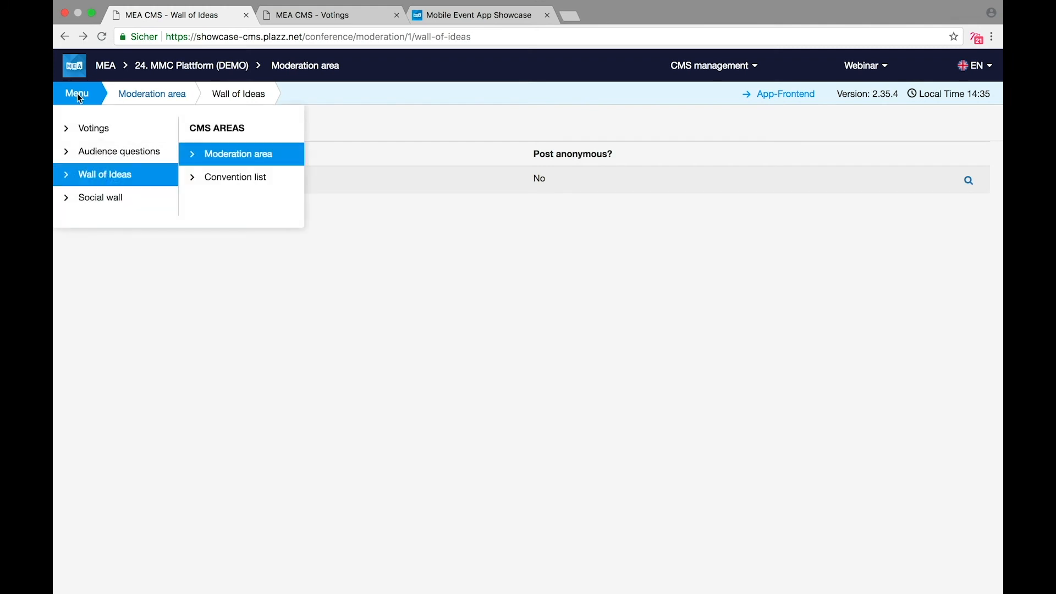
click(78, 99)
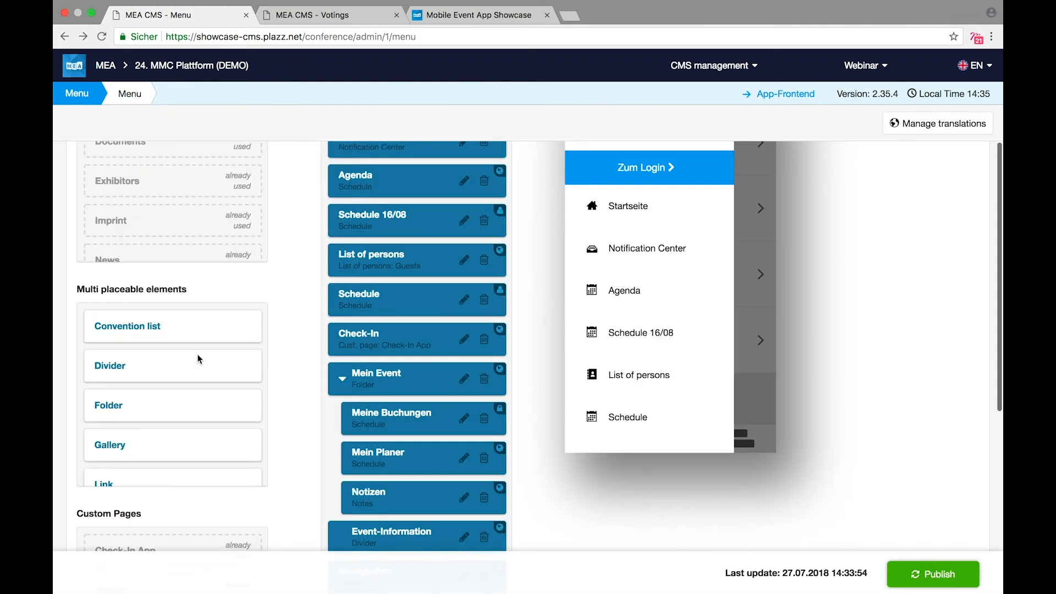
Step: In PIWIK | Matomo, add the Besucher in Echtzeit widget and move Seitentitel to the left column
click(80, 98)
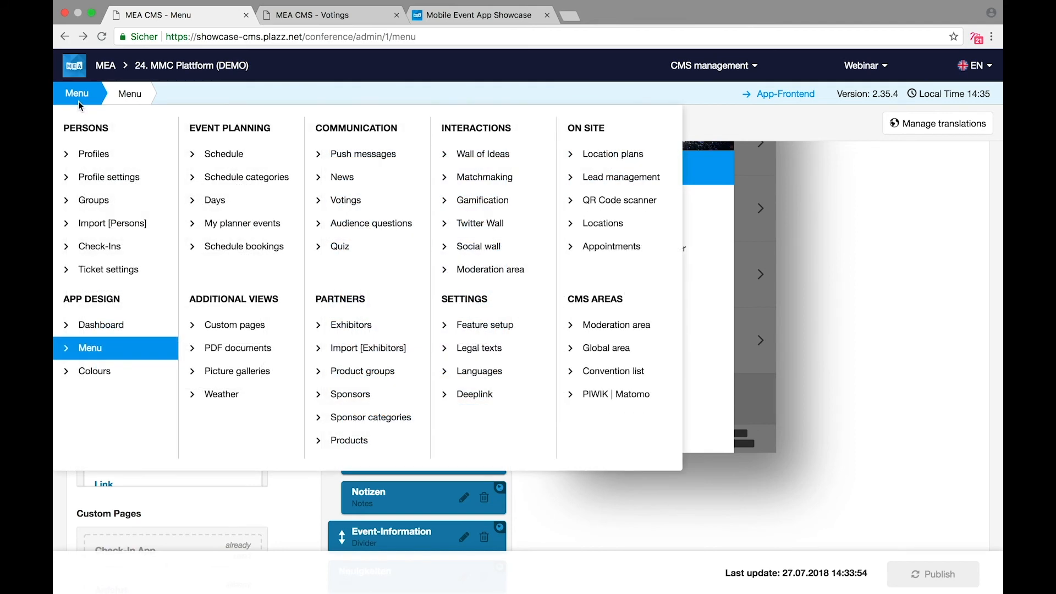
click(625, 400)
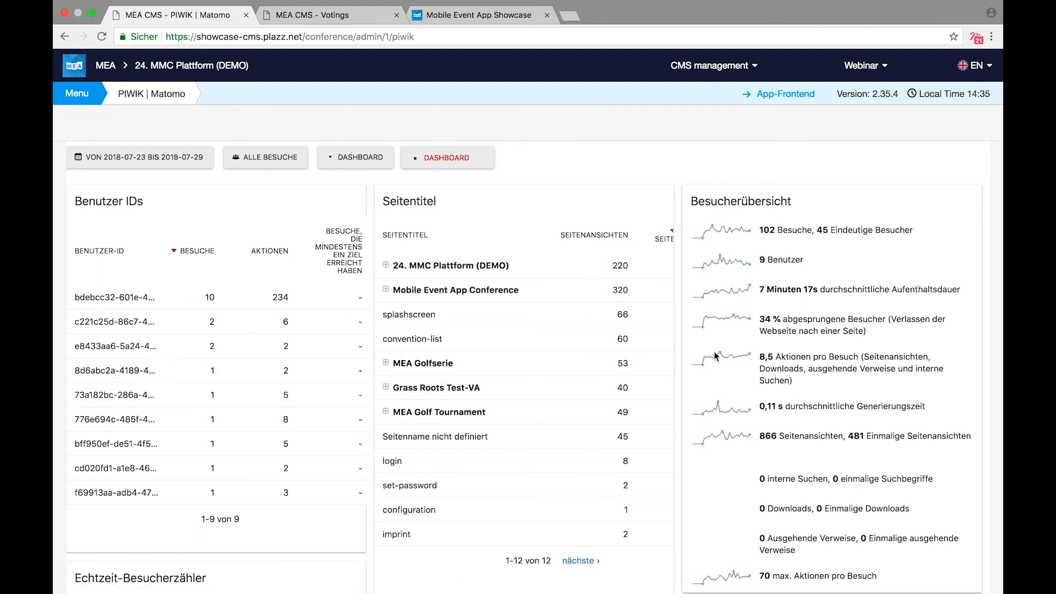
click(340, 163)
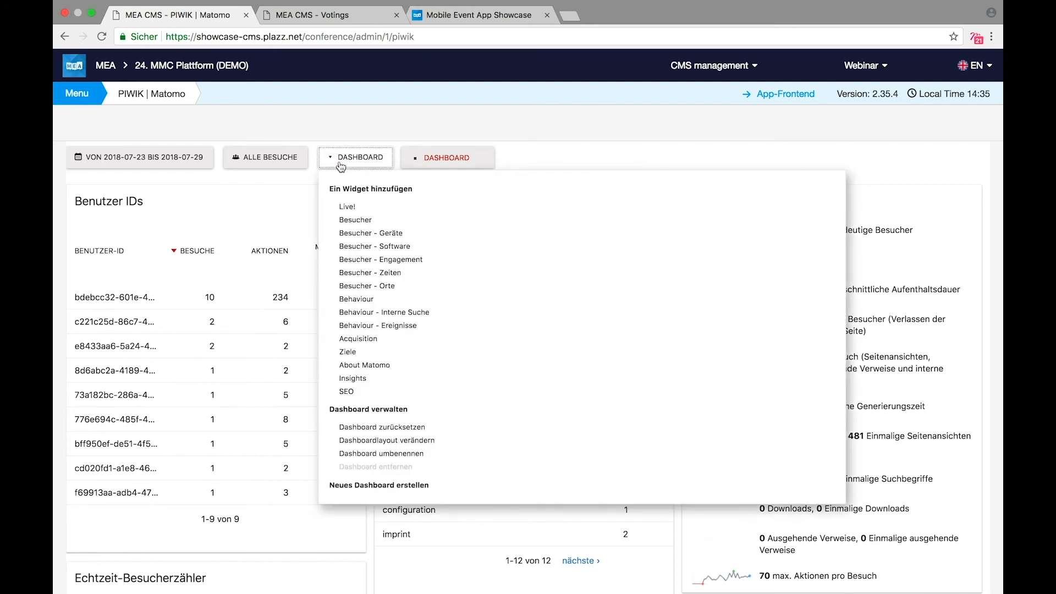
mouse_move(352, 206)
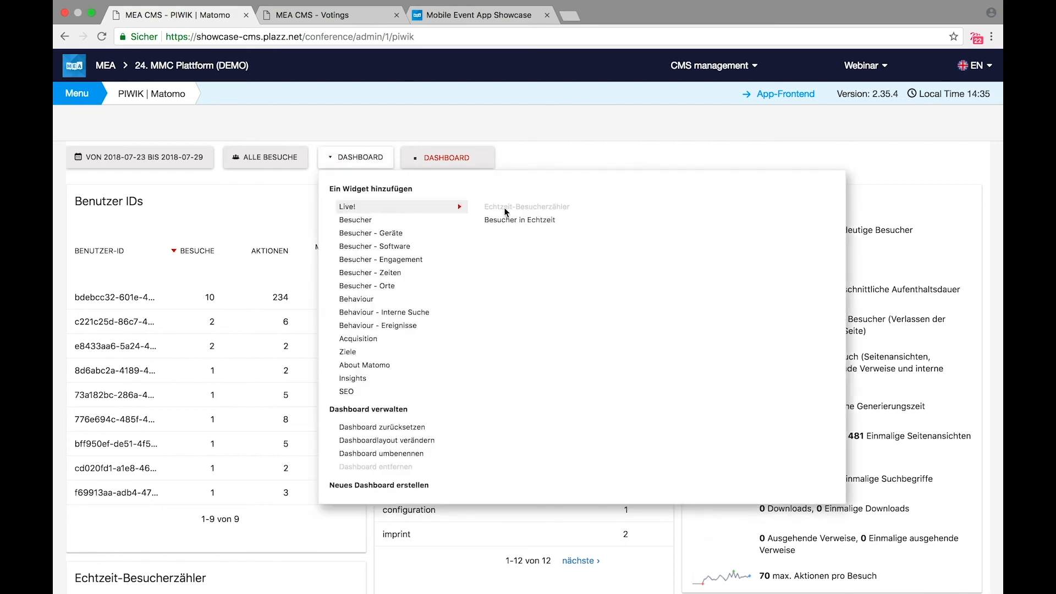
click(518, 220)
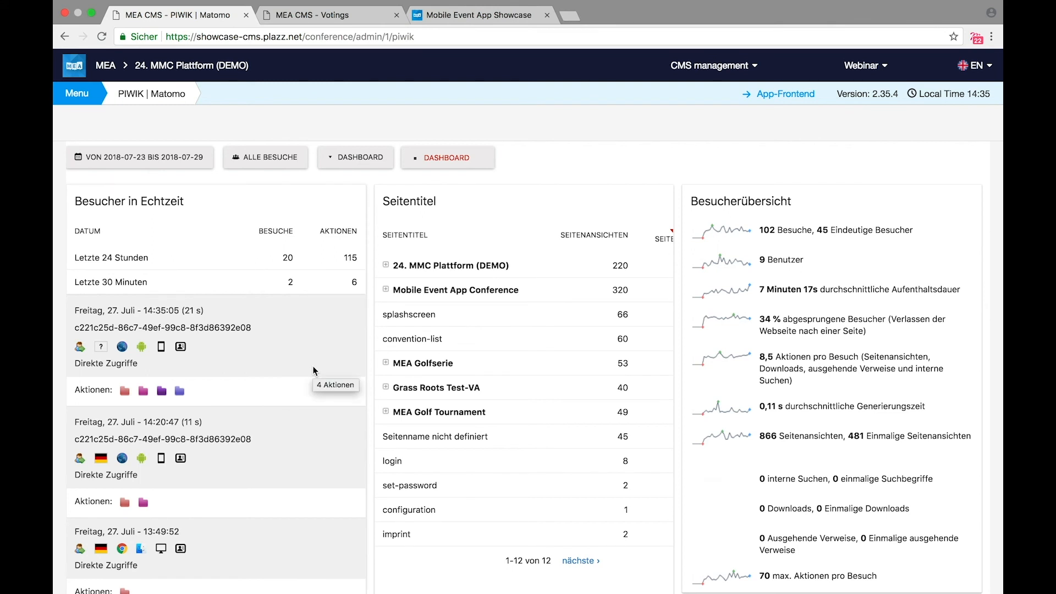
drag(407, 197, 134, 196)
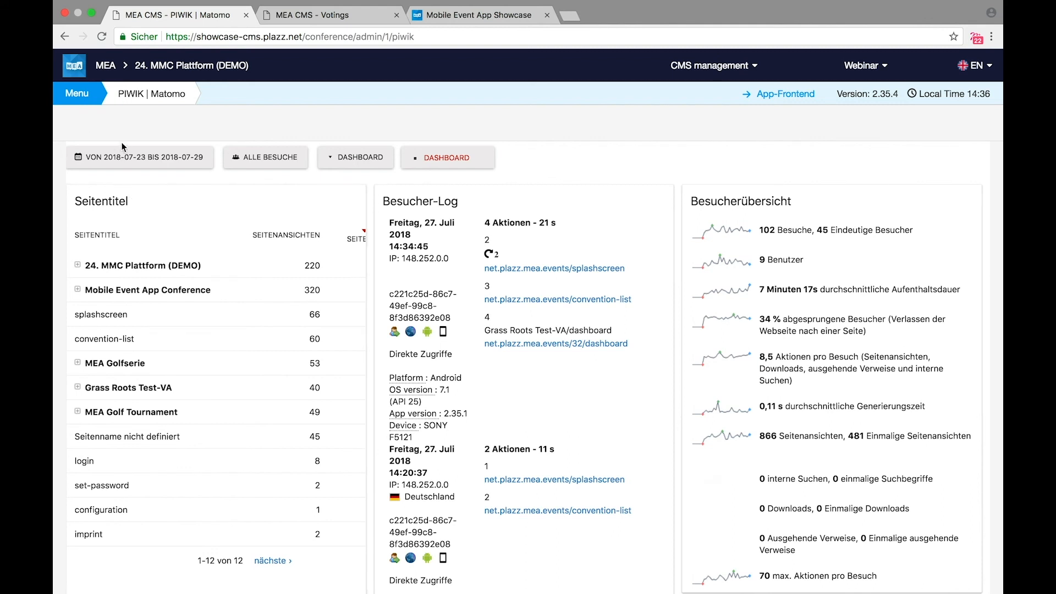
Step: Try the day and custom date range options without applying, then return to the CMS start page
click(139, 158)
click(216, 202)
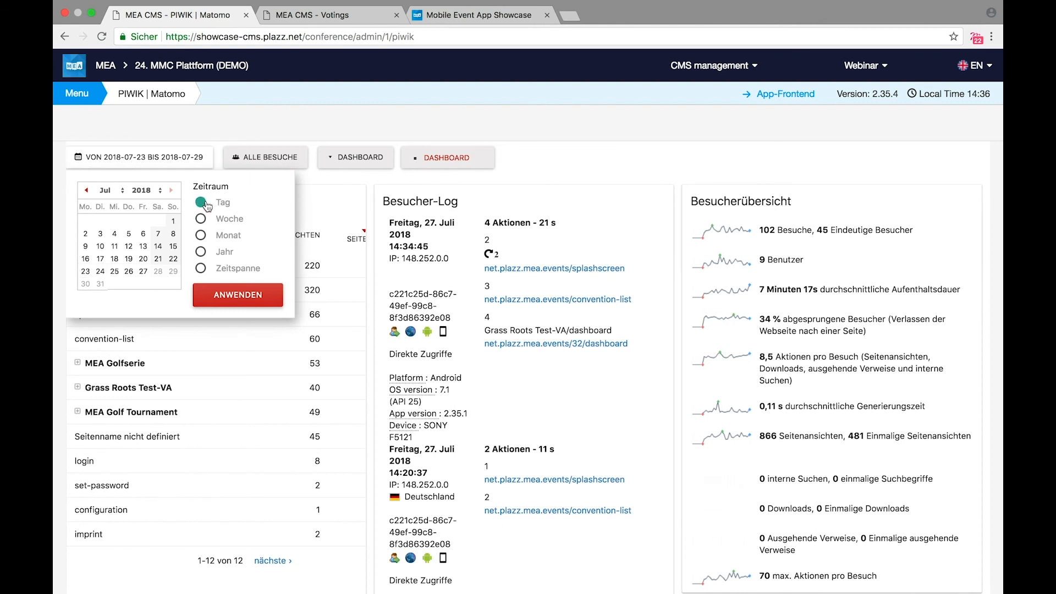
click(202, 269)
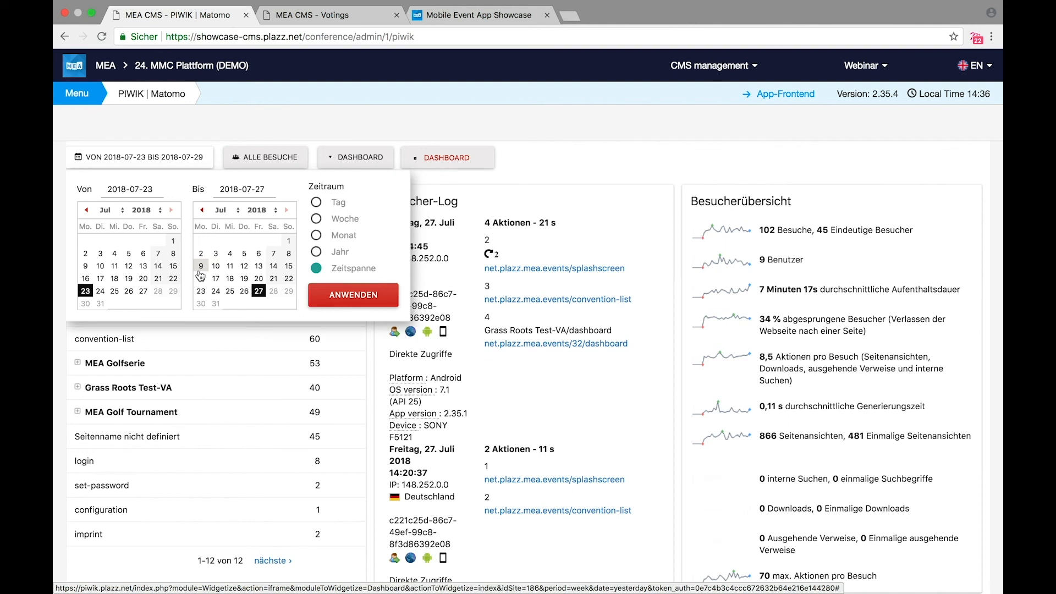
click(544, 166)
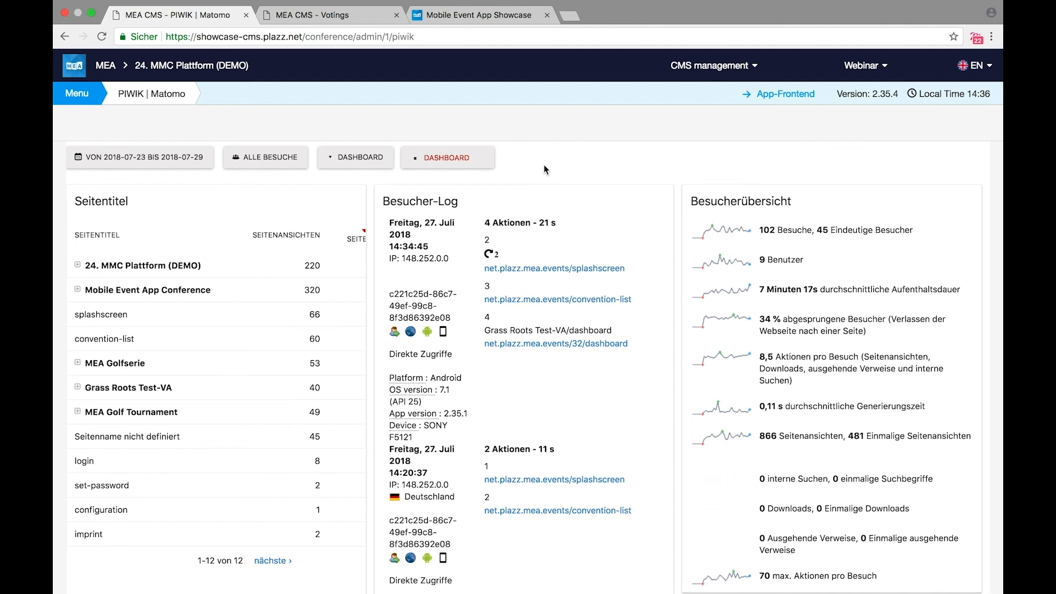
click(81, 68)
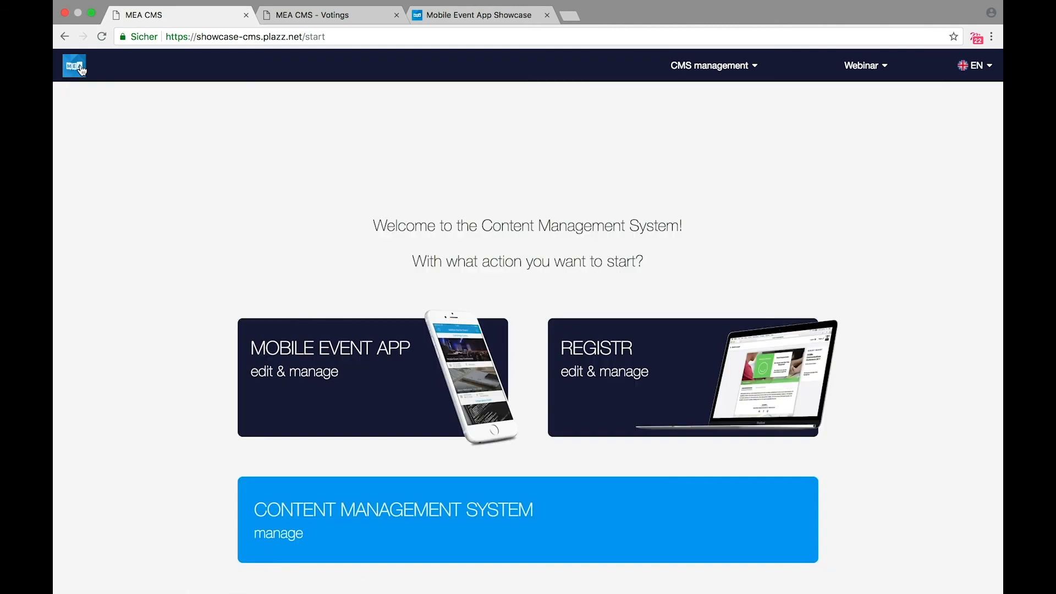